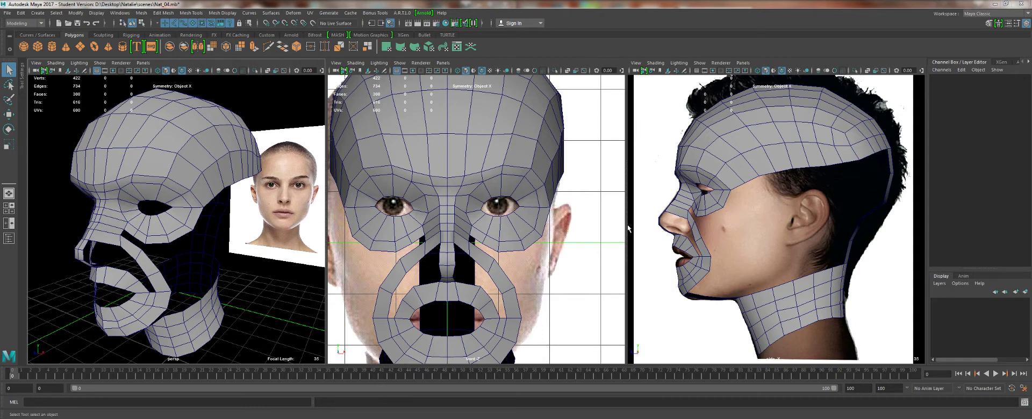
Extrude the temple border edge of the head mesh straight down in front of the ear to the jaw angle.
left_click(782, 155)
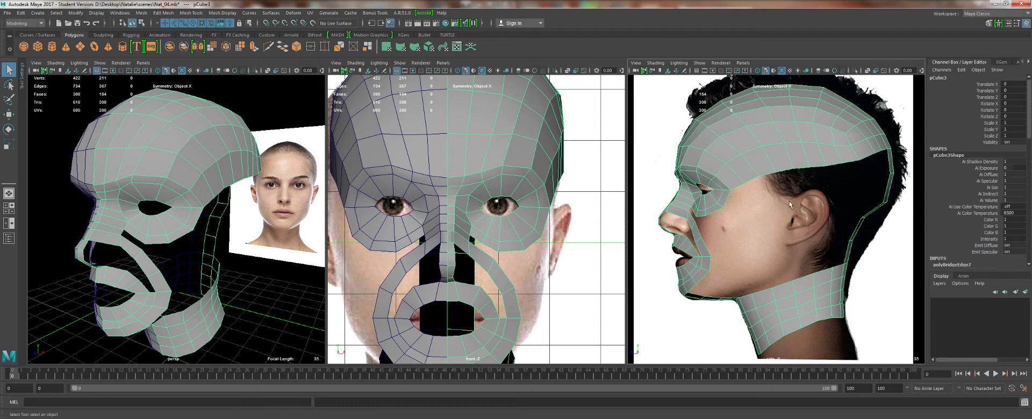
right_click_drag(780, 163, 782, 184)
left_click(777, 159)
double_click(770, 140, "shift")
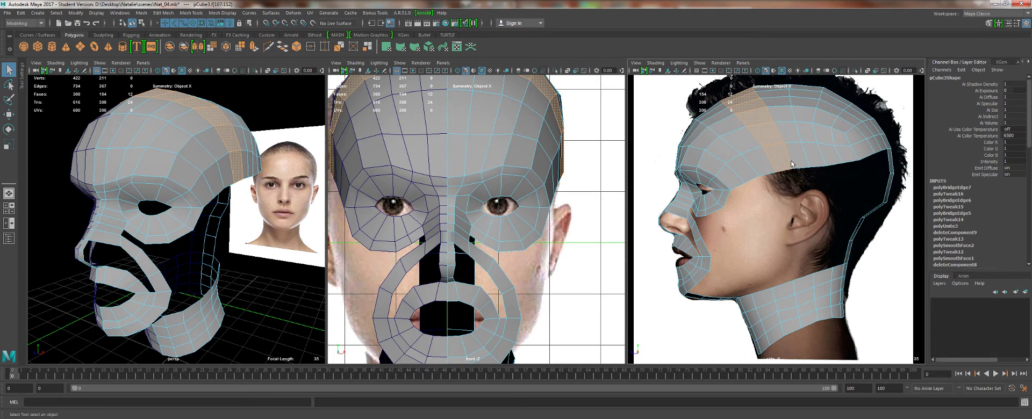
right_click_drag(783, 169, 783, 148)
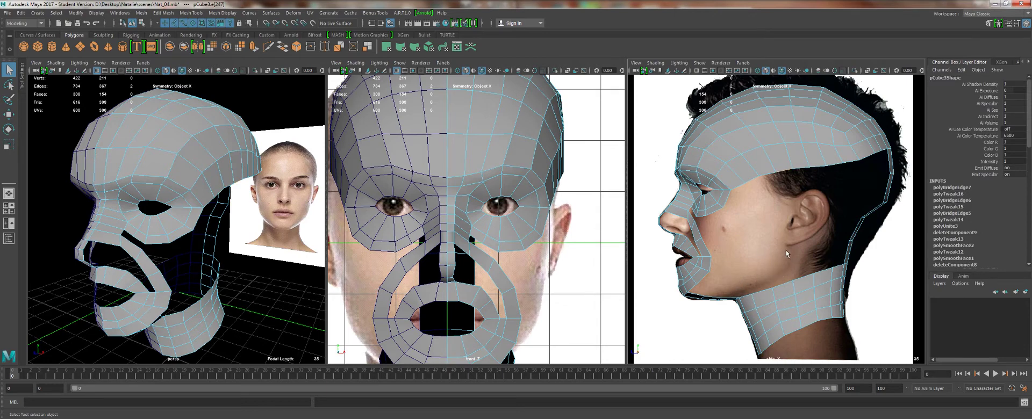
left_click(254, 47)
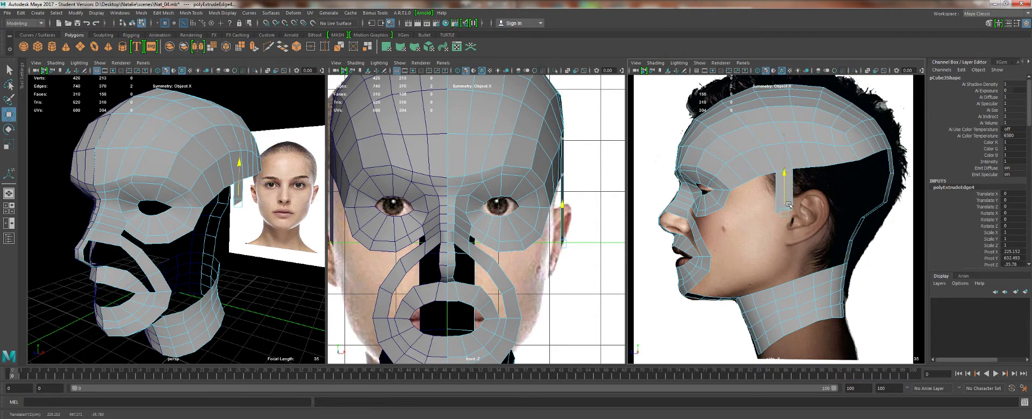
left_click_drag(788, 205, 788, 250)
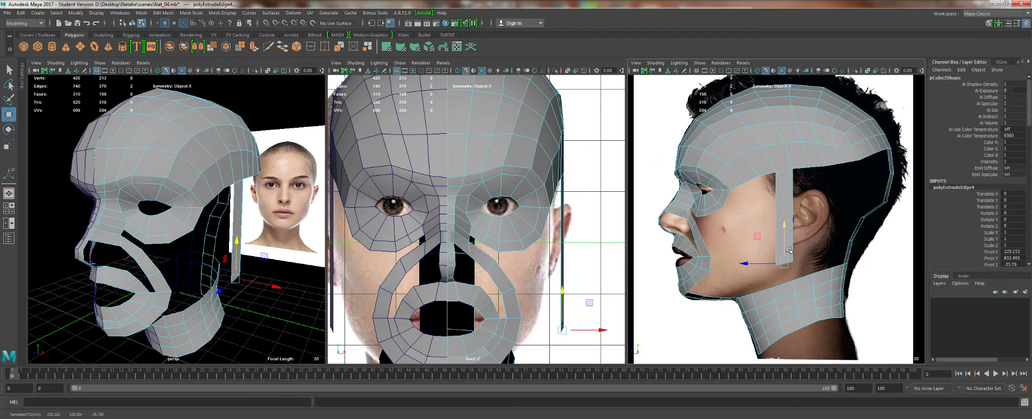
Raise the front bottom vertex of the new strip to slope its lower end toward the jawline.
scroll(800, 201, "up", 3)
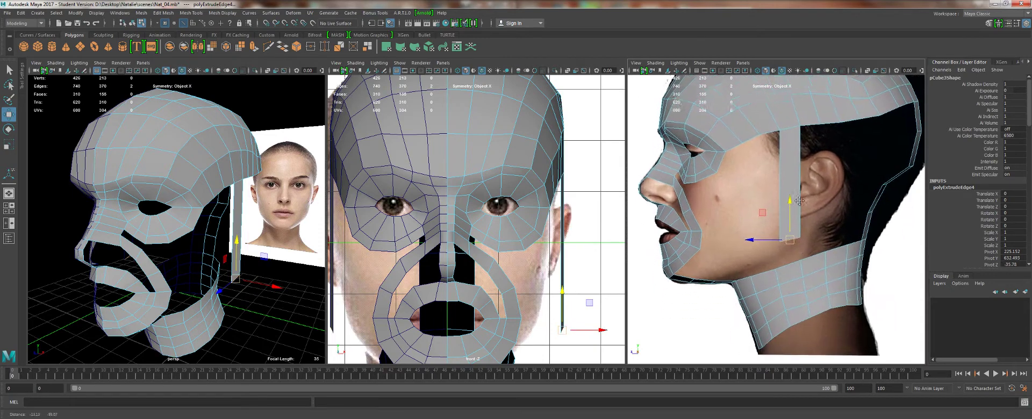
middle_click_drag(799, 201, 801, 194, "alt")
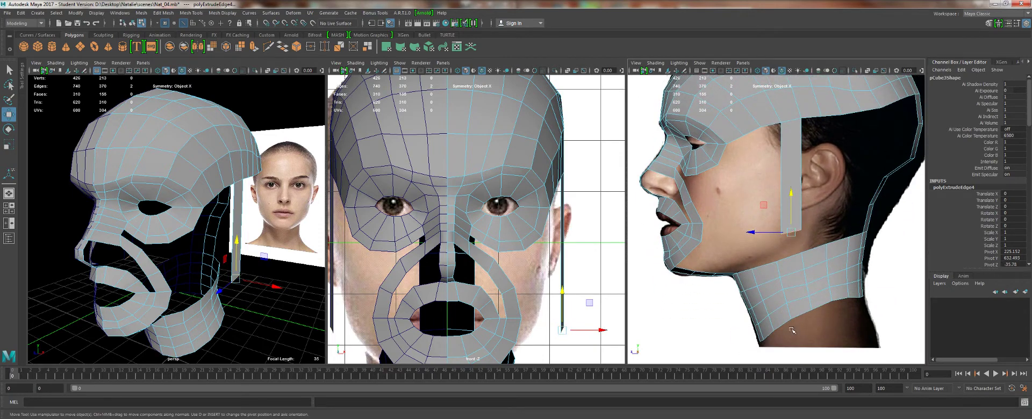
right_click_drag(781, 215, 763, 214)
left_click(780, 225)
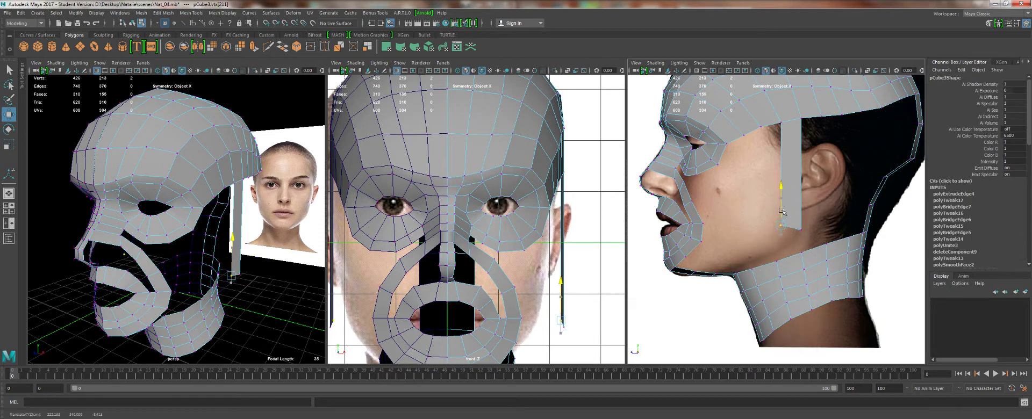
left_click_drag(783, 213, 783, 204)
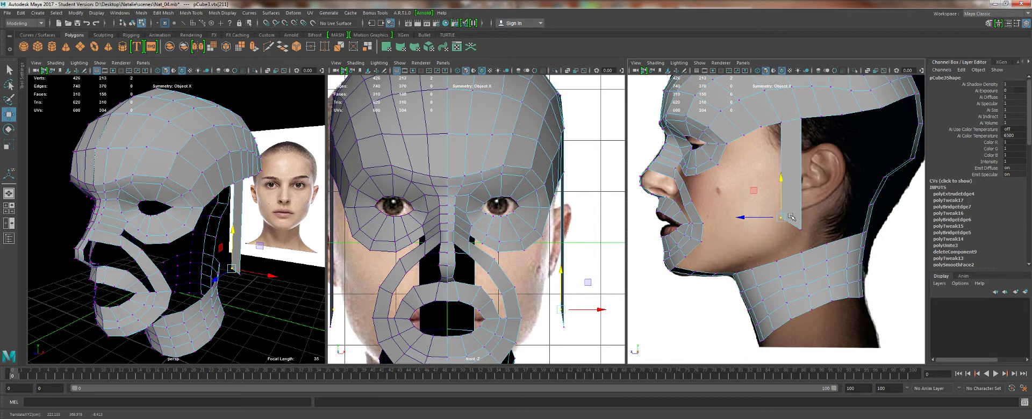
mouse_move(782, 213)
left_mouse_down()
mouse_move(815, 241)
mouse_move(787, 220)
left_mouse_up()
Extrude the strip's bottom edge forward along the jawline to beneath the chin.
key("q")
right_click_drag(787, 219, 787, 183)
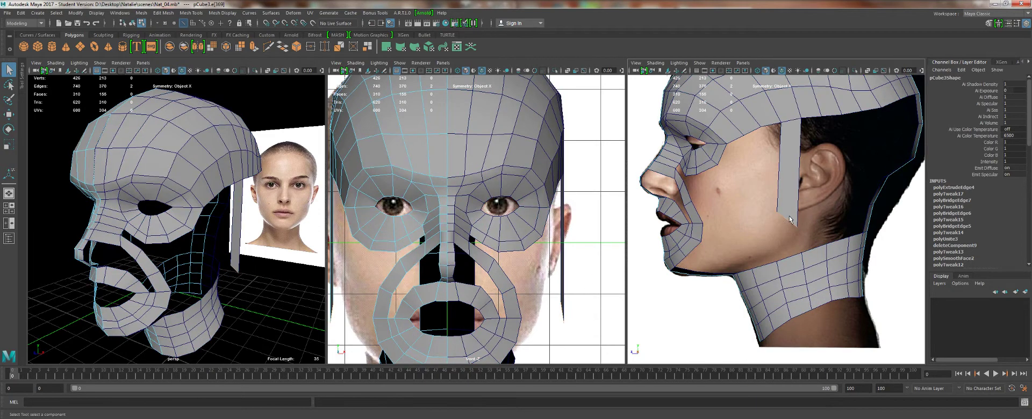
right_click_drag(788, 217, 786, 185)
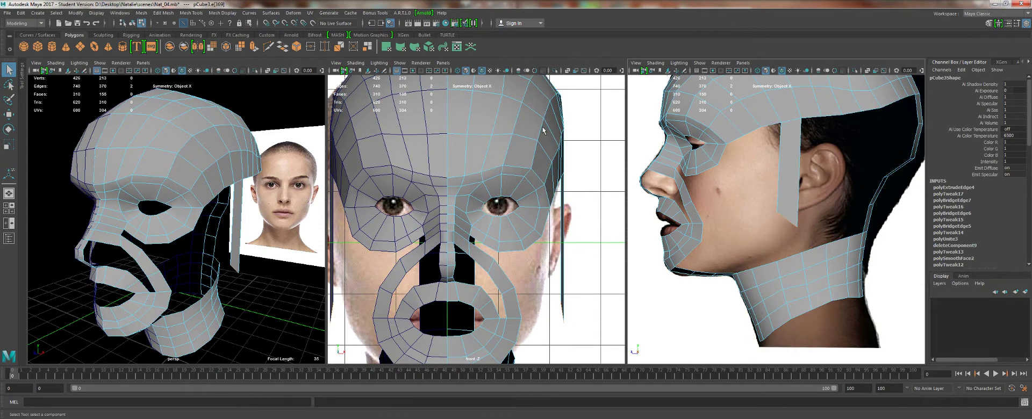
left_click(254, 47)
key("w")
left_click_drag(788, 223, 687, 276)
key("r")
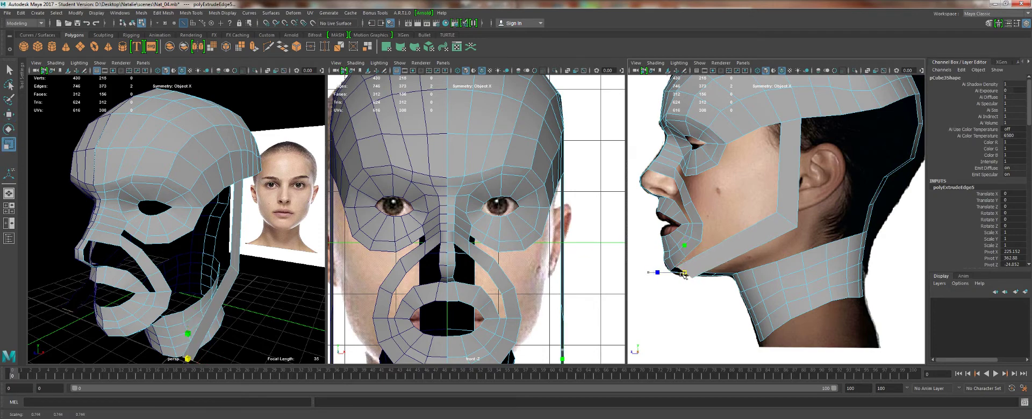
left_click_drag(684, 275, 680, 274)
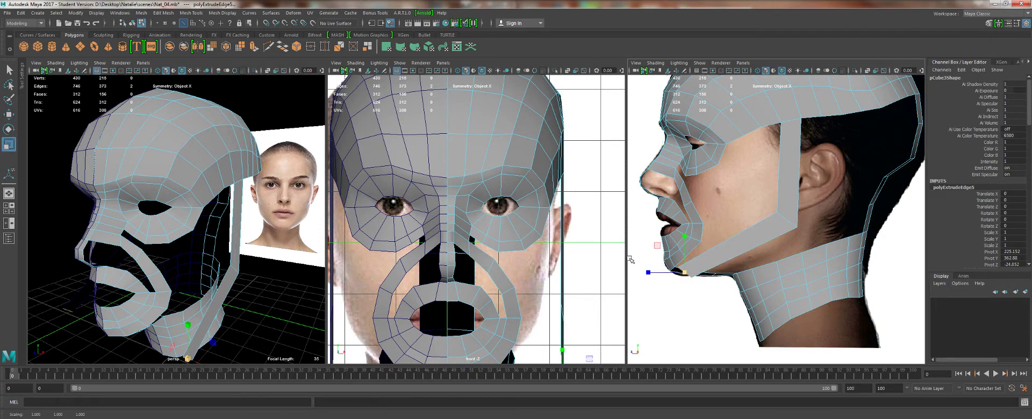
Try to scale the jaw strip's end edge along the X axis.
right_click_drag(581, 234, 659, 218, "alt")
middle_click_drag(675, 211, 702, 222, "alt")
middle_click_drag(327, 150, 318, 69, "alt")
right_click_drag(236, 188, 151, 204, "alt")
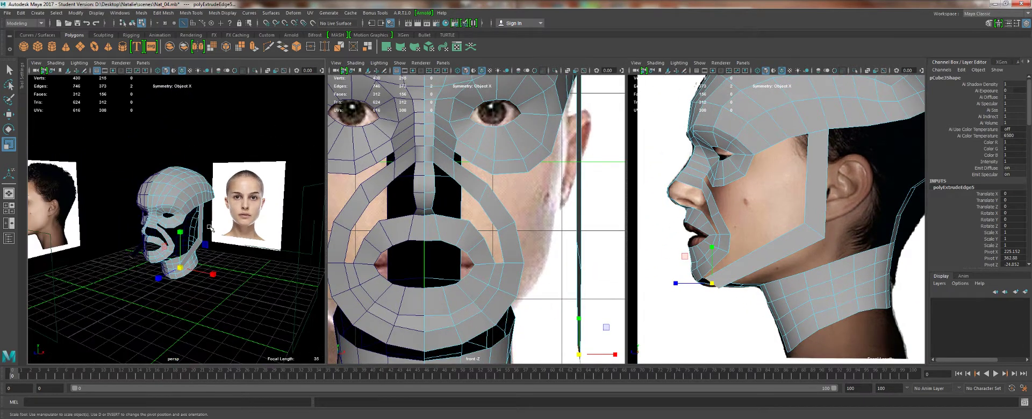
middle_click_drag(151, 204, 144, 180, "alt")
left_click_drag(142, 180, 256, 212, "alt")
key("w")
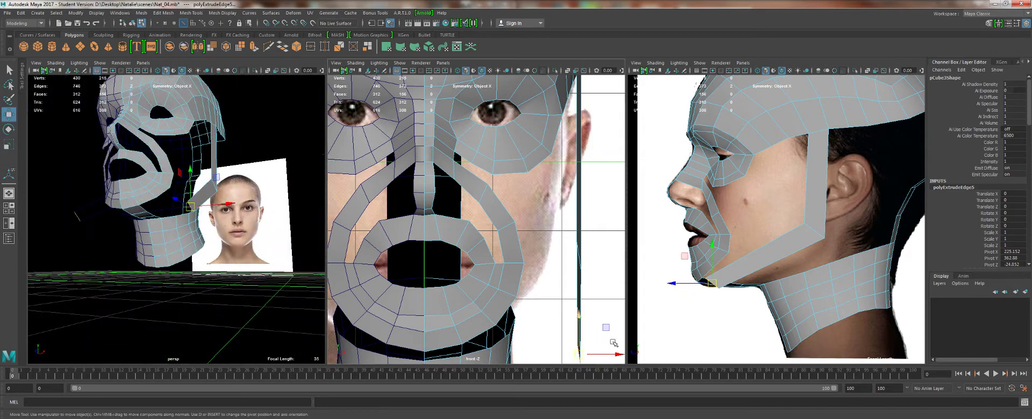
key("r")
left_click_drag(614, 354, 509, 330)
middle_click_drag(509, 330, 505, 257, "alt")
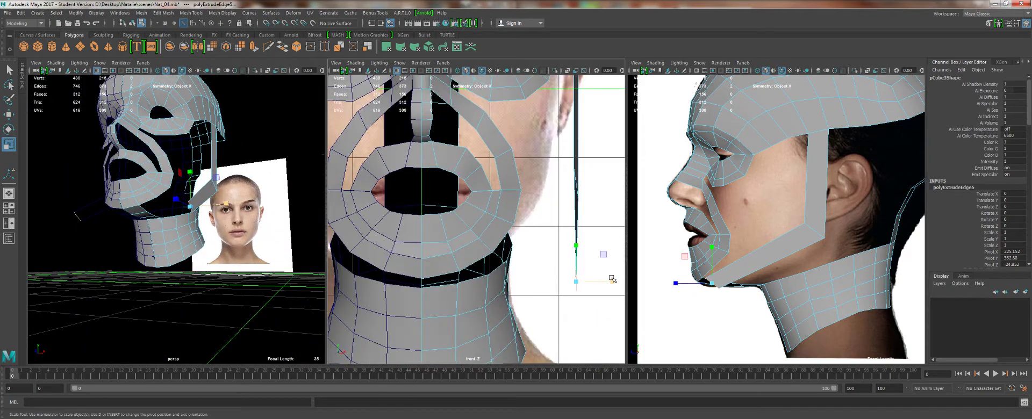
left_click_drag(480, 289, 442, 289)
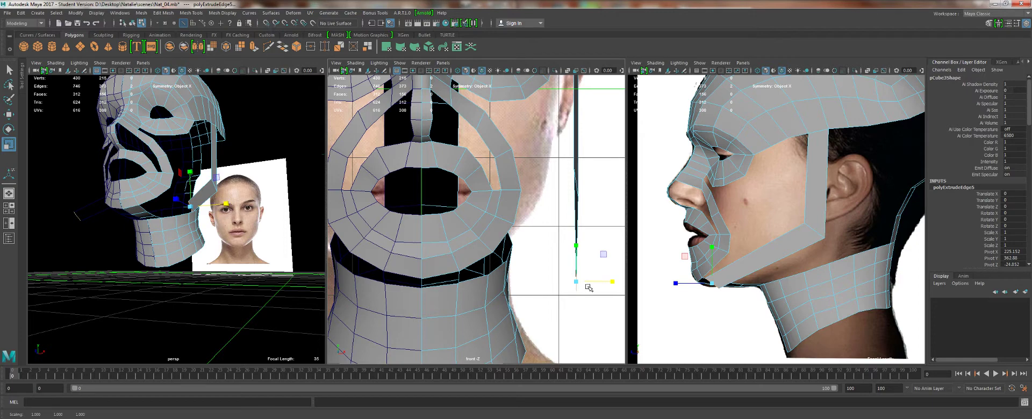
Move the jaw strip's end edge inward along X so the strip tapers toward the chin mesh.
key("w")
key("x")
left_click_drag(590, 282, 506, 280)
middle_click_drag(506, 279, 397, 279)
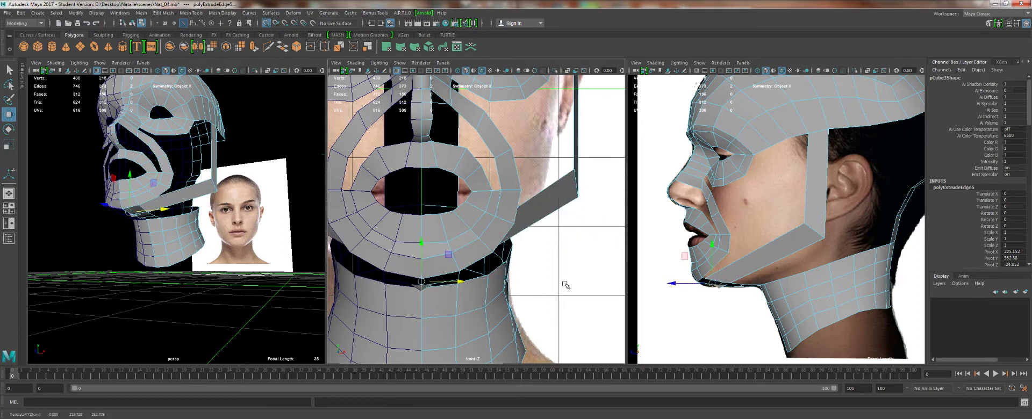
left_click_drag(167, 269, 140, 246, "alt")
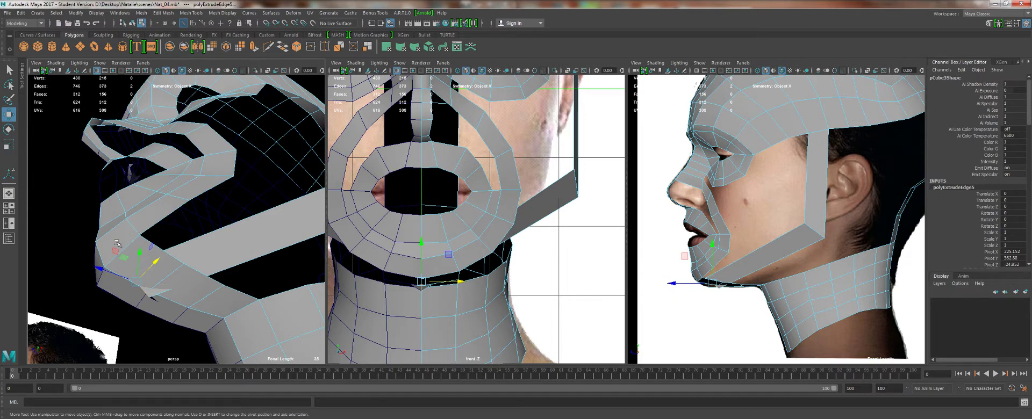
left_click_drag(118, 245, 180, 241, "alt")
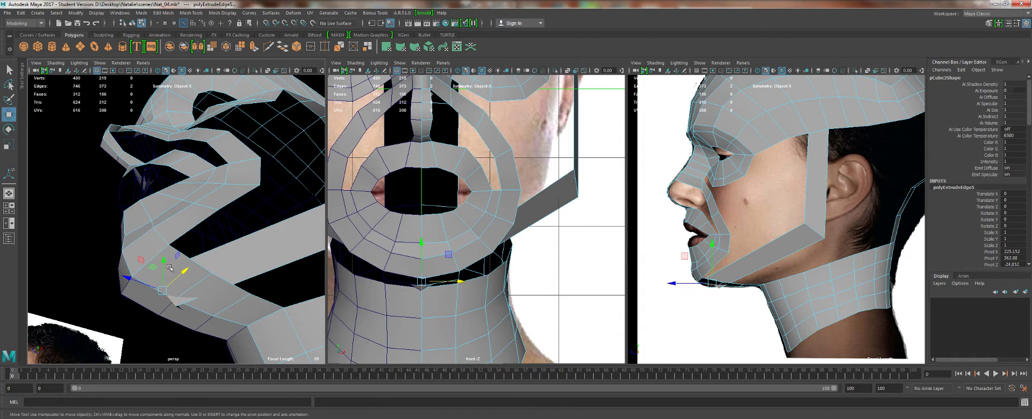
left_click_drag(460, 281, 539, 282)
Move the two edges on the underside of the chin forward to even out the chin's profile.
left_click(250, 277)
left_click(187, 289)
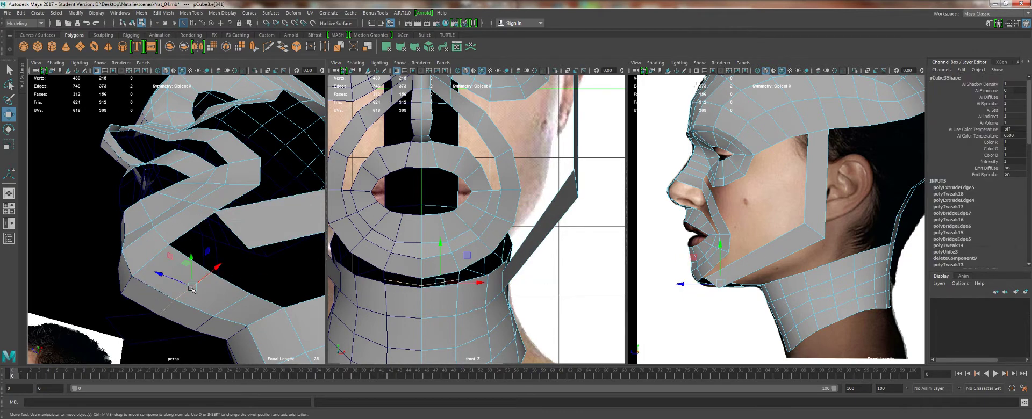
left_click_drag(177, 281, 144, 268)
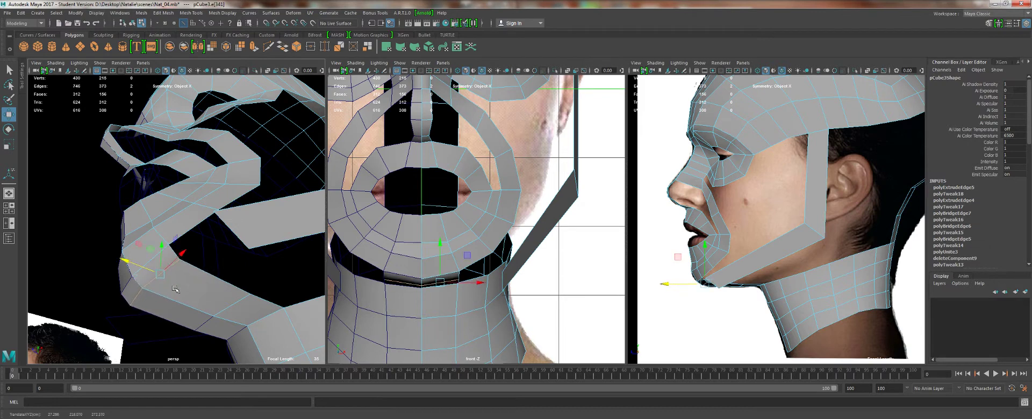
left_click(199, 273)
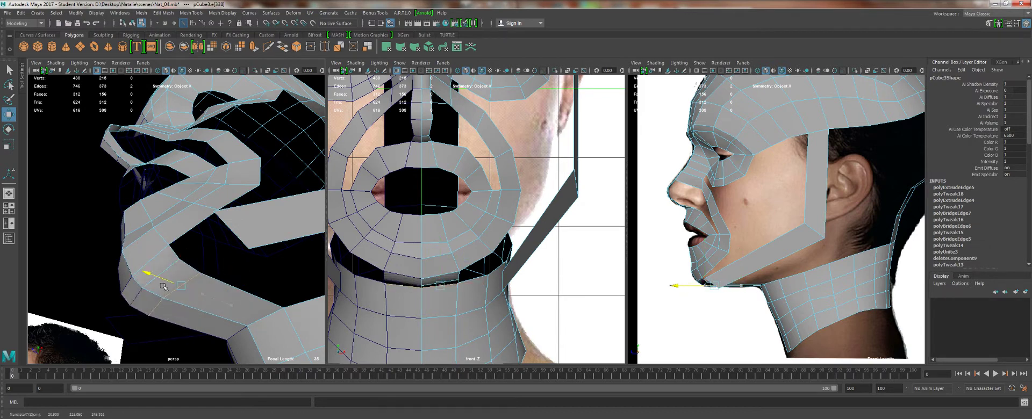
Snap the two end vertices of the jaw strip onto the neighbouring vertices at the underside of the chin.
right_click_drag(240, 219, 214, 213)
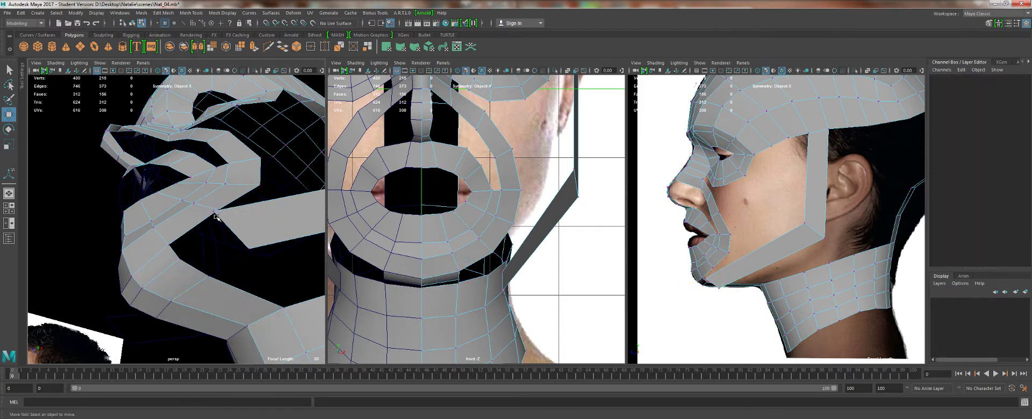
left_click(213, 213)
left_click_drag(213, 212, 179, 258)
key("v")
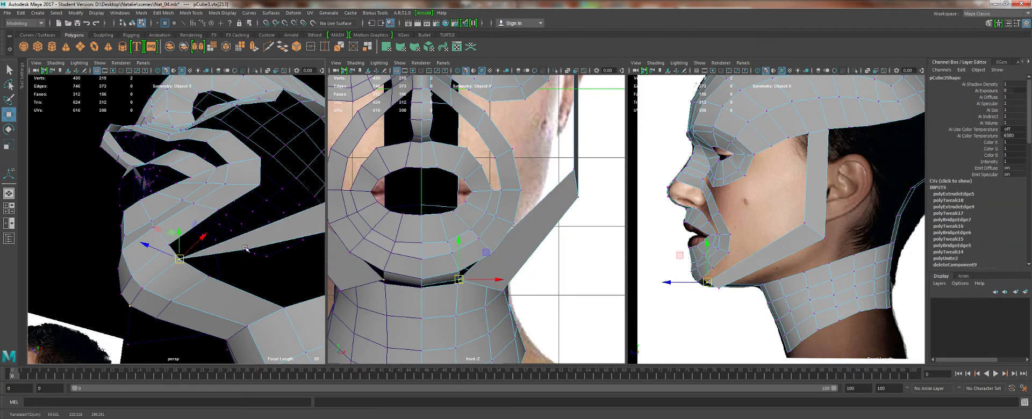
left_click(250, 249)
key("v")
left_click_drag(249, 248, 172, 278)
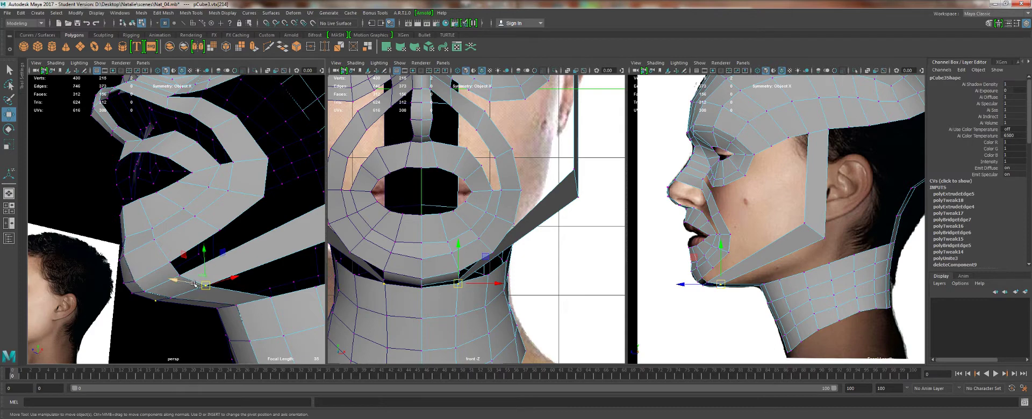
Move the strip's jaw-corner vertices inward along X to match the face outline in the front reference.
scroll(137, 224, "down", 5)
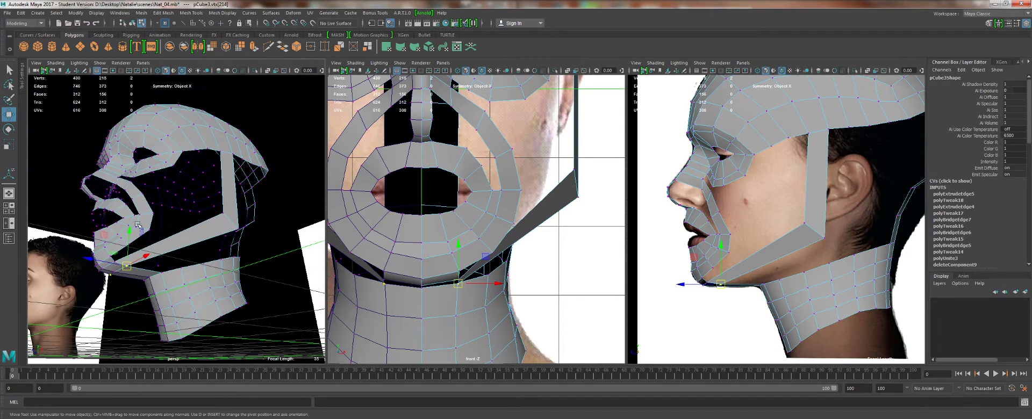
middle_click_drag(421, 175, 391, 243, "alt")
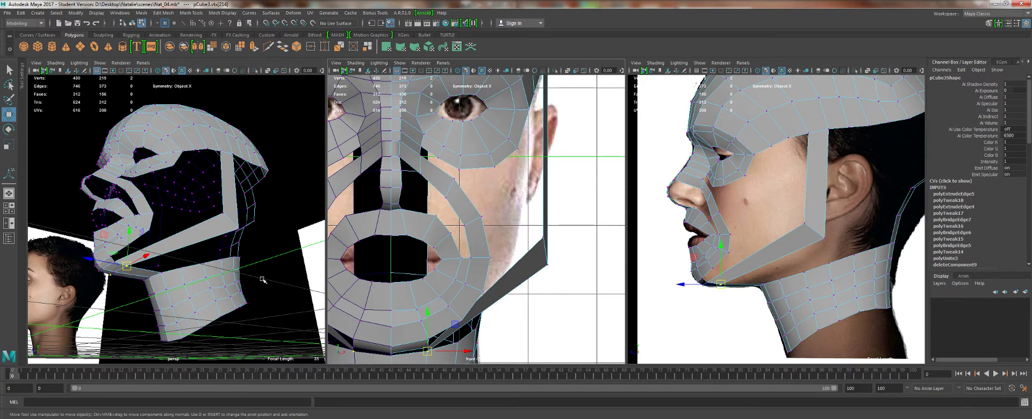
left_click_drag(529, 236, 531, 252)
key("e")
left_click_drag(186, 237, 290, 213, "alt")
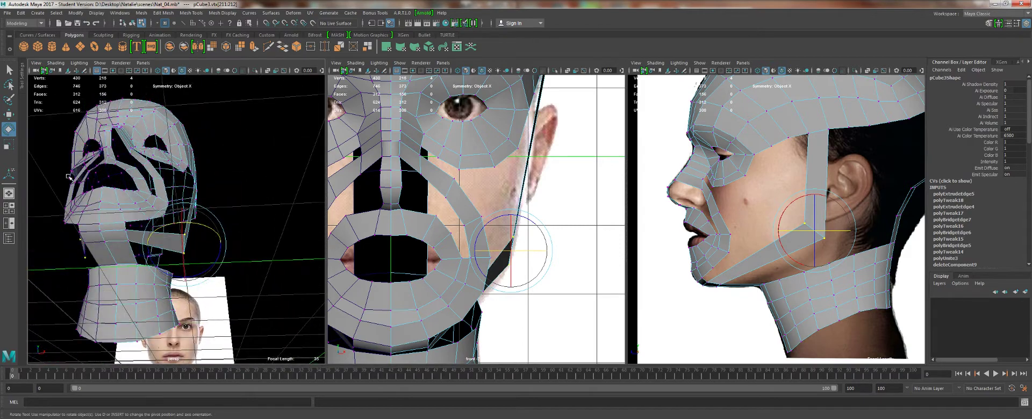
middle_click_drag(112, 231, 144, 275, "alt")
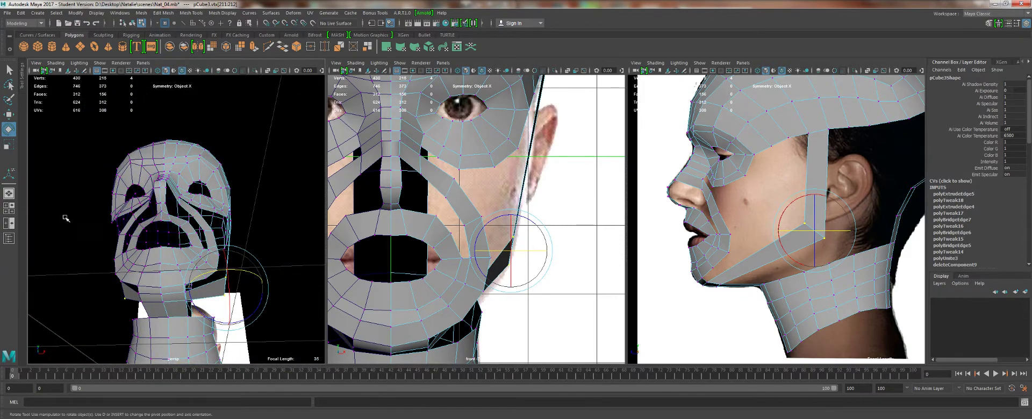
left_click_drag(222, 161, 254, 282, "alt")
key("w")
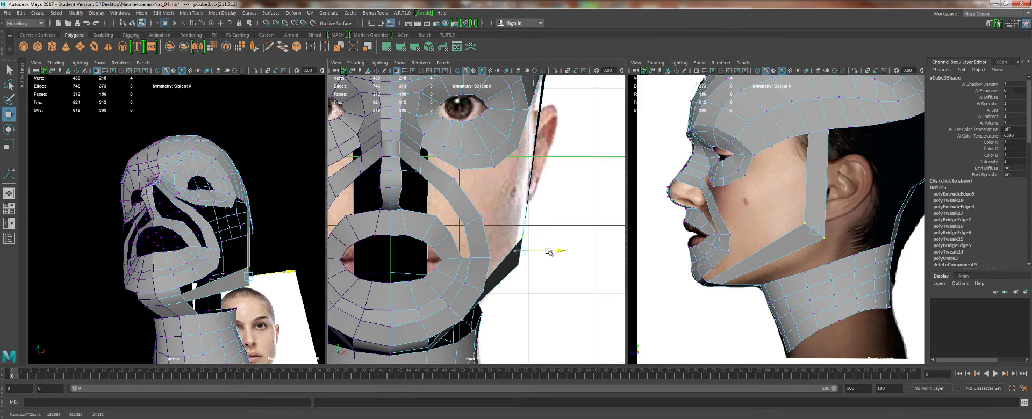
left_click_drag(226, 266, 403, 273, "alt")
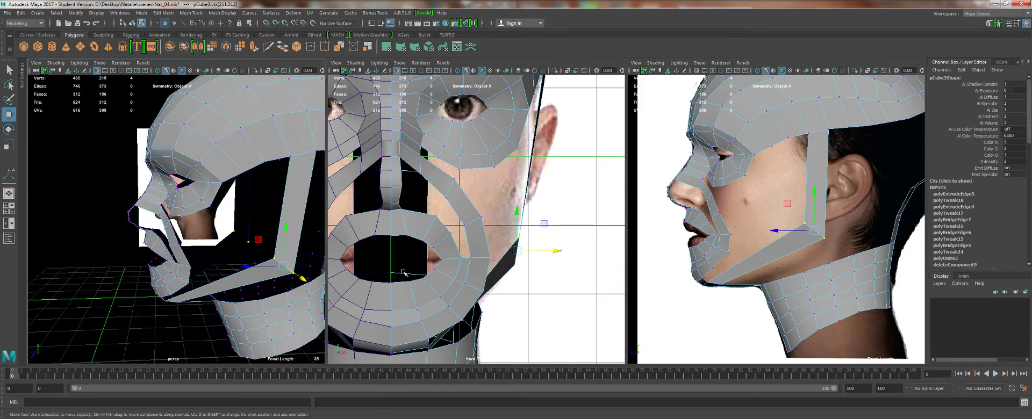
Insert a connecting edge across both the vertical strip before the ear and the jawline strip with Connect.
right_click_drag(653, 226, 548, 177, "alt")
middle_click_drag(698, 196, 687, 277, "alt")
right_click_drag(687, 277, 735, 274, "alt")
middle_click_drag(735, 273, 721, 236, "alt")
key("q")
right_click_drag(781, 205, 781, 182)
left_click_drag(759, 235, 806, 250)
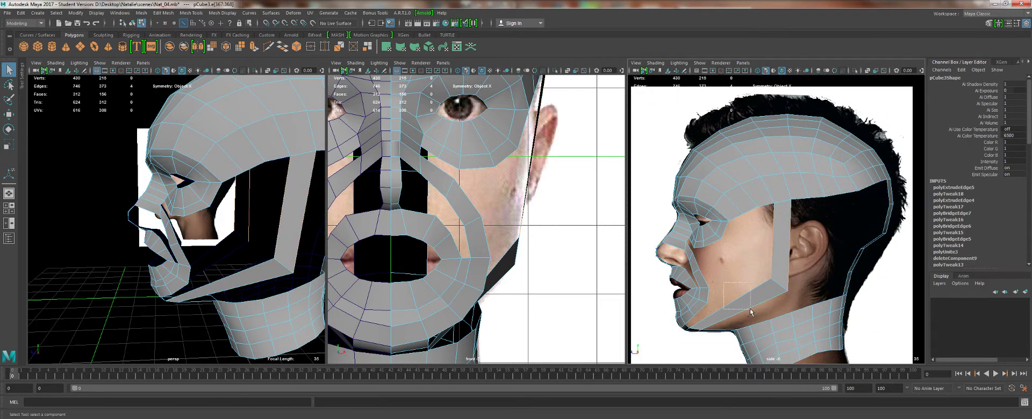
left_click_drag(751, 312, 751, 312, "shift")
left_click(190, 14)
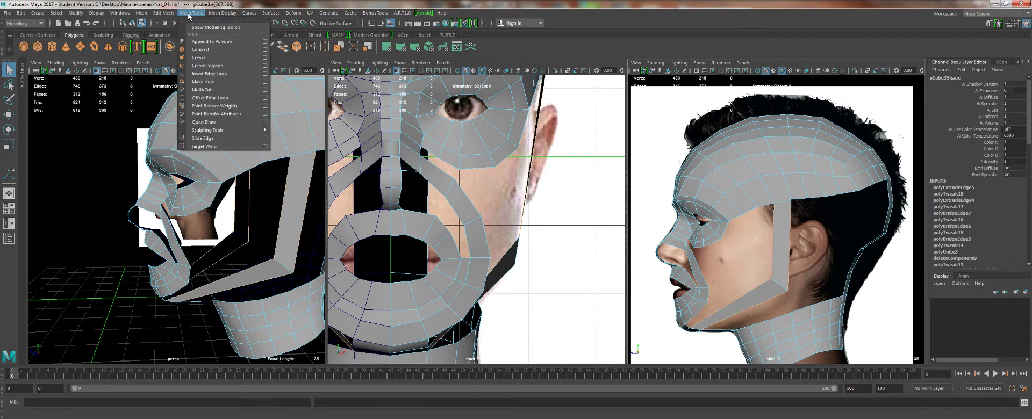
left_click(201, 49)
key("w")
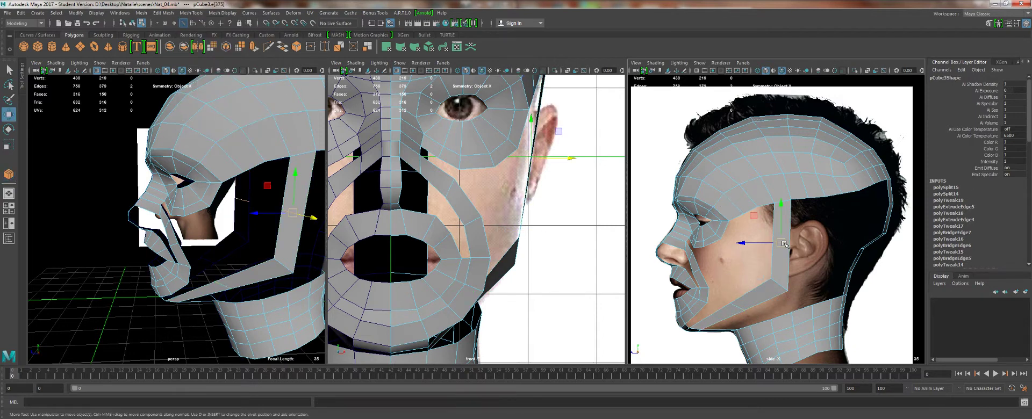
Shift the connecting edges on the strip before the ear and on the jawline strip to even them out in the side view.
left_click(747, 243)
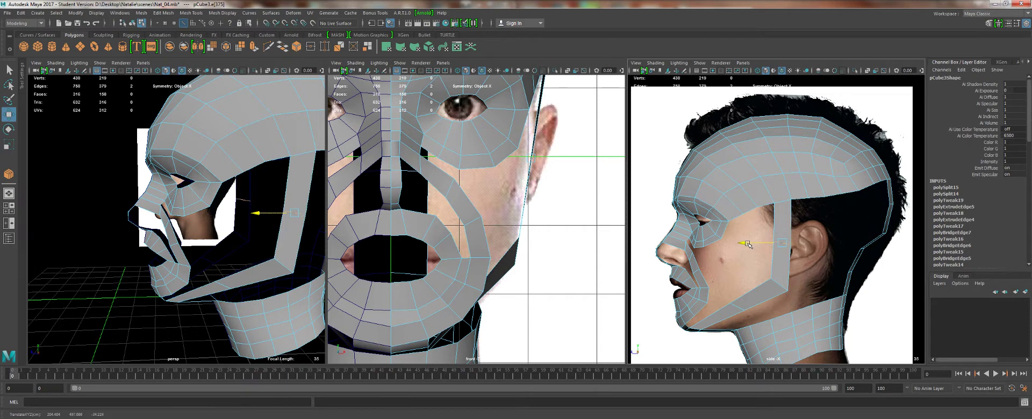
left_click_drag(747, 243, 750, 244)
middle_click_drag(740, 292, 728, 217, "alt")
left_click(721, 230)
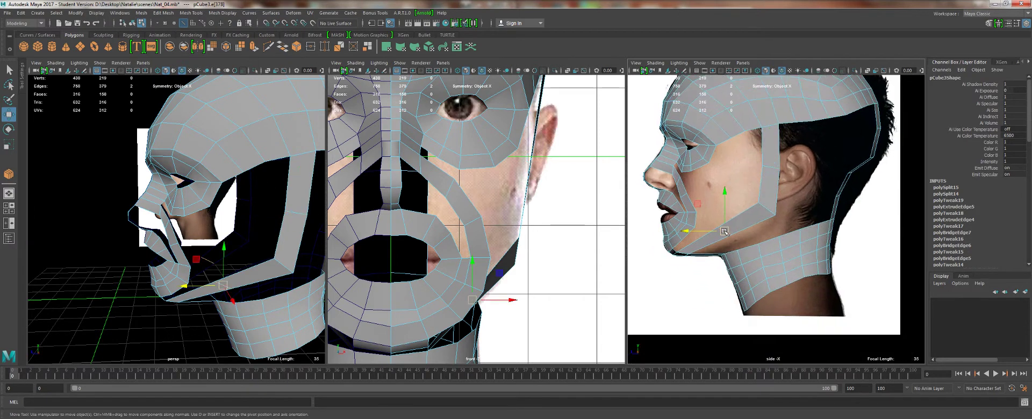
left_click_drag(721, 231, 726, 235)
Reposition the upper vertex in the middle of the jawline strip in the side view to straighten the strip's edge.
key("q")
right_click_drag(720, 232, 686, 211)
left_click(720, 232)
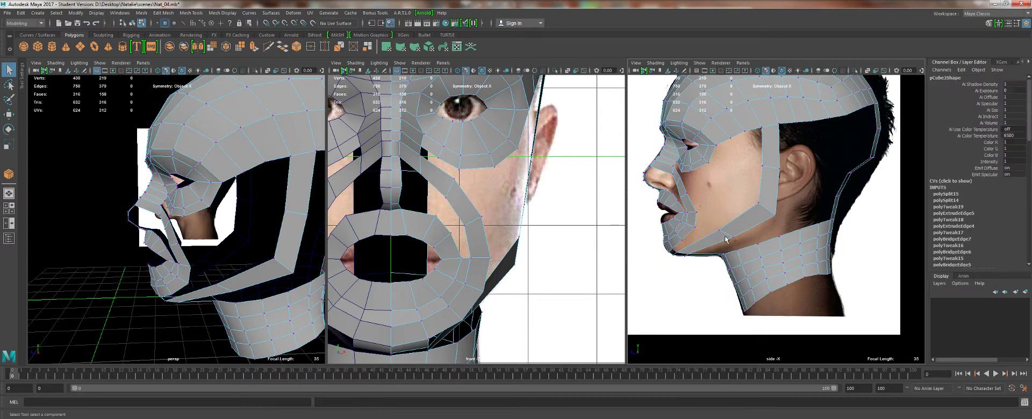
key("w")
left_click_drag(719, 232, 722, 230)
Move the strip's two jaw-corner vertices outward along X to follow the face outline in the front reference.
left_click(395, 208, "alt")
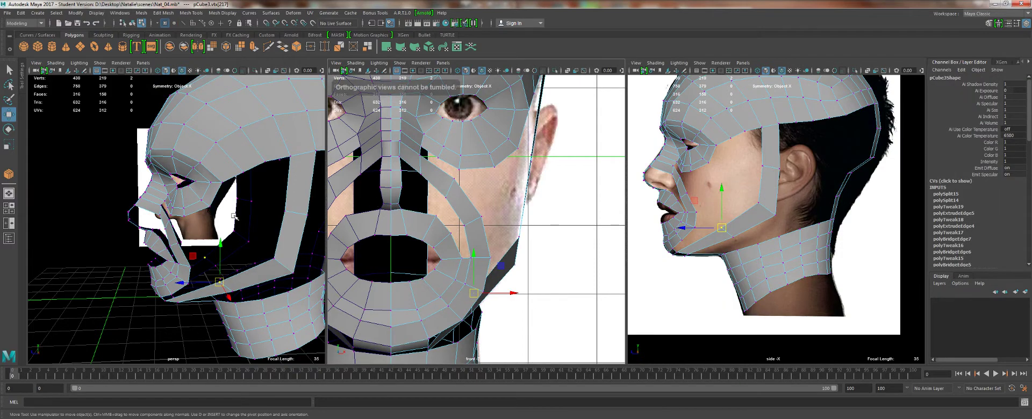
left_click_drag(235, 217, 221, 192, "alt")
left_click_drag(553, 157, 556, 157)
middle_click_drag(551, 153, 536, 169, "alt")
left_click(505, 252)
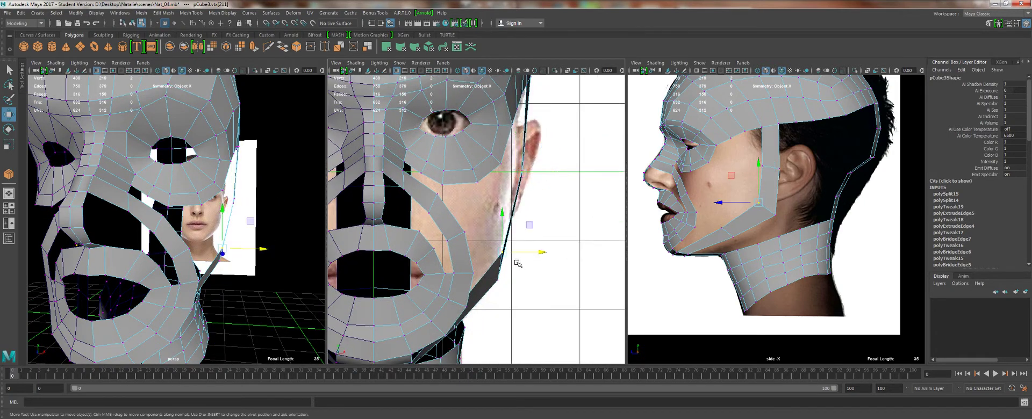
left_click_drag(478, 237, 521, 298)
left_click_drag(519, 267, 526, 266)
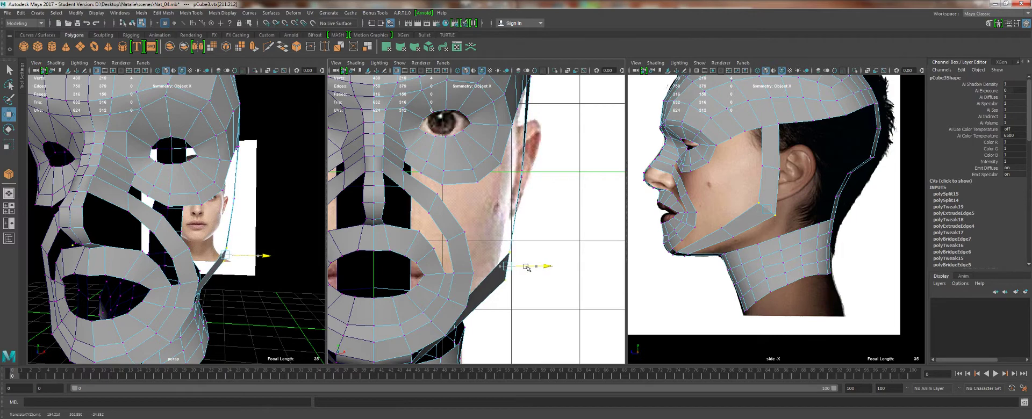
Move the middle edge of the jawline strip outward along X to round out the jaw in the front view.
left_click_drag(177, 215, 152, 180, "alt")
left_click(102, 148)
left_click(113, 161)
left_click(139, 144)
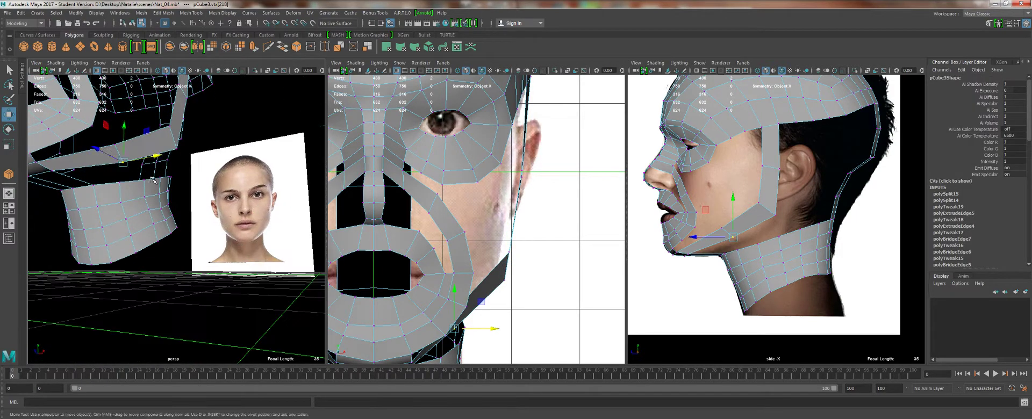
key("q")
key("F10")
left_click(119, 156)
middle_click_drag(562, 241, 612, 204, "alt")
key("w")
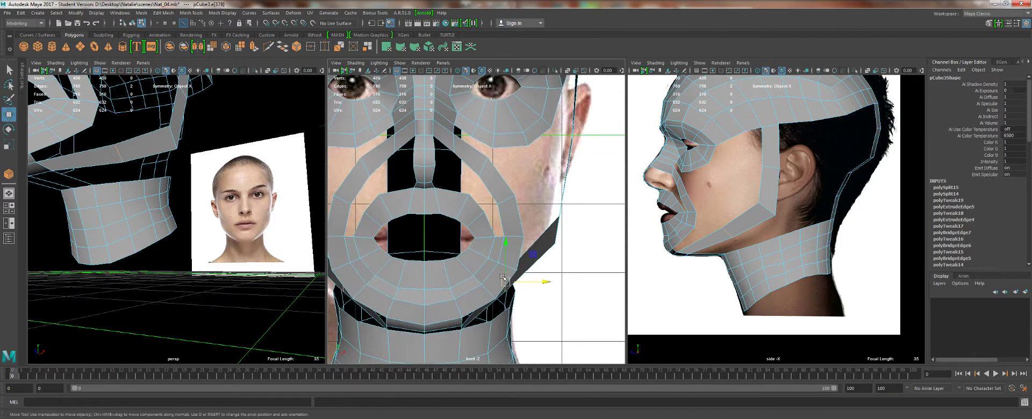
left_click_drag(532, 282, 556, 288)
key("e")
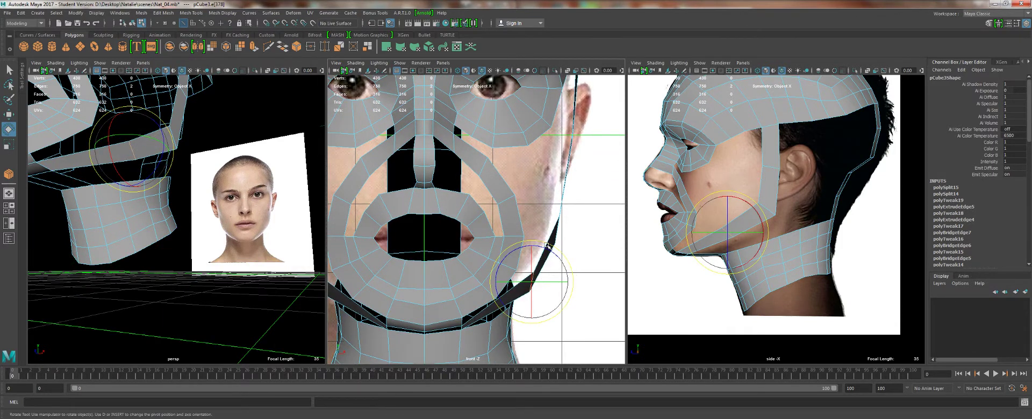
key("q")
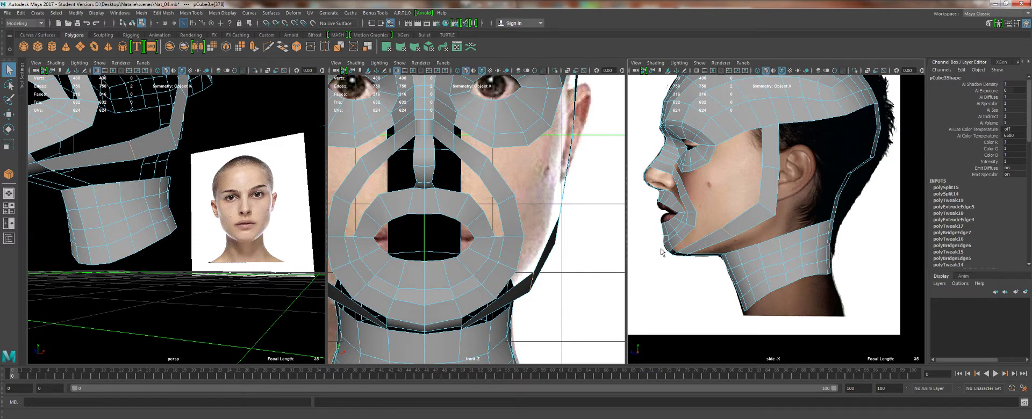
Slide the middle jawline edge forward and down along the strip toward the chin in the side view.
scroll(780, 246, "up", 5)
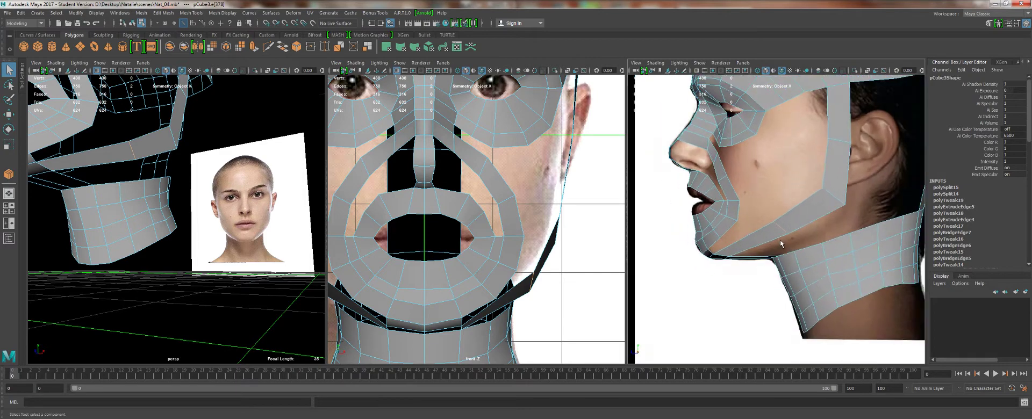
key("space")
right_click_drag(537, 212, 424, 169, "alt")
middle_click_drag(424, 168, 509, 210, "alt")
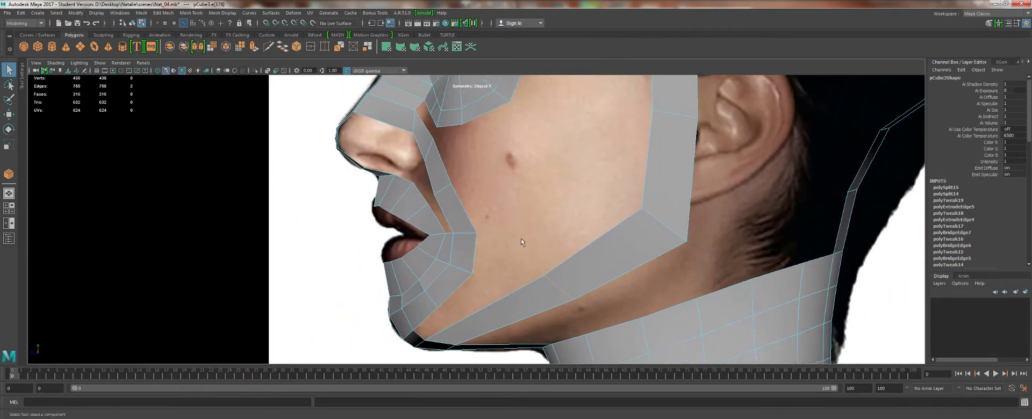
right_click_drag(509, 210, 451, 187, "alt")
middle_click_drag(542, 239, 567, 207, "alt")
right_click_drag(567, 207, 591, 246, "alt")
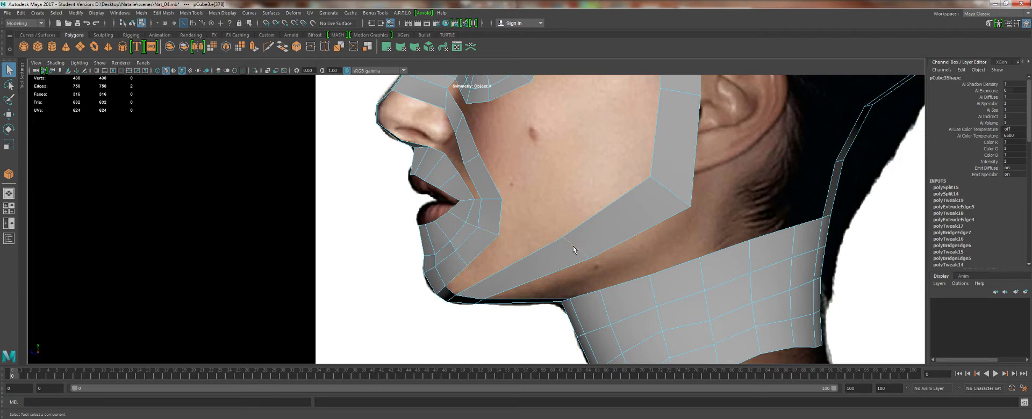
key("w")
left_click_drag(574, 247, 537, 263)
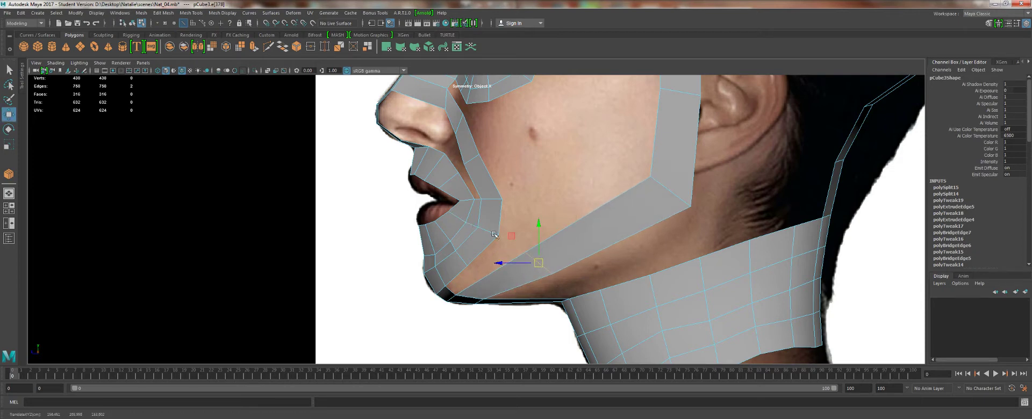
Pull the middle jawline edge slightly inward along X to match the jaw in the front reference.
key("space")
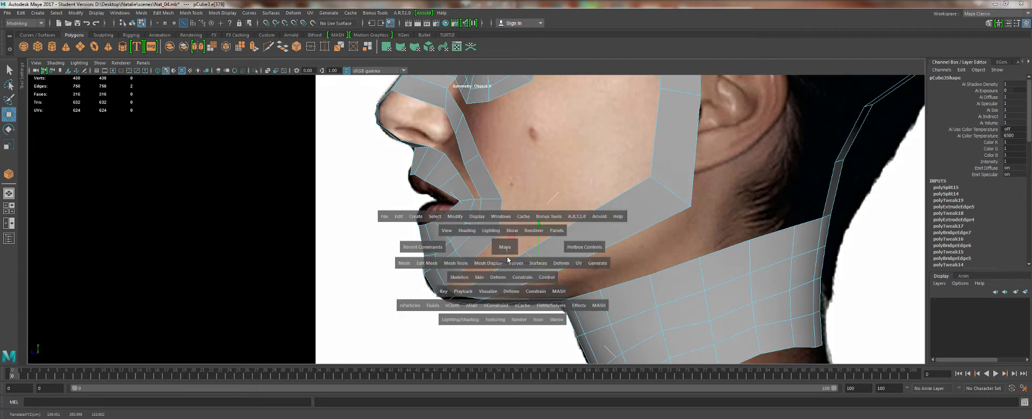
left_click_drag(506, 248, 443, 274)
right_click_drag(546, 270, 319, 168, "alt")
right_click_drag(634, 350, 519, 316, "alt")
left_click_drag(588, 318, 573, 321)
key("space")
Examine the jawline strip's spacing to the mouth ring and neck against the side reference.
key("space")
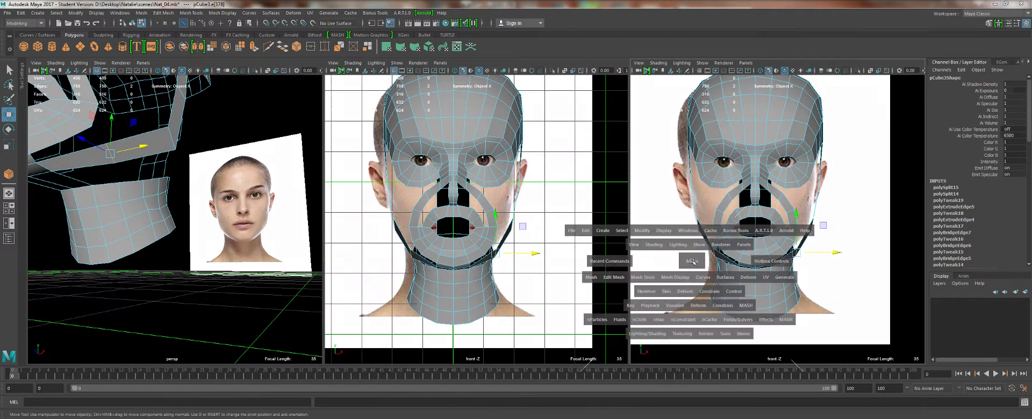
key("space")
left_click_drag(691, 260, 730, 260)
middle_click_drag(731, 260, 712, 252, "alt")
mouse_move(535, 265)
right_mouse_down("alt")
mouse_move(528, 253)
mouse_move(533, 265)
right_mouse_up("alt")
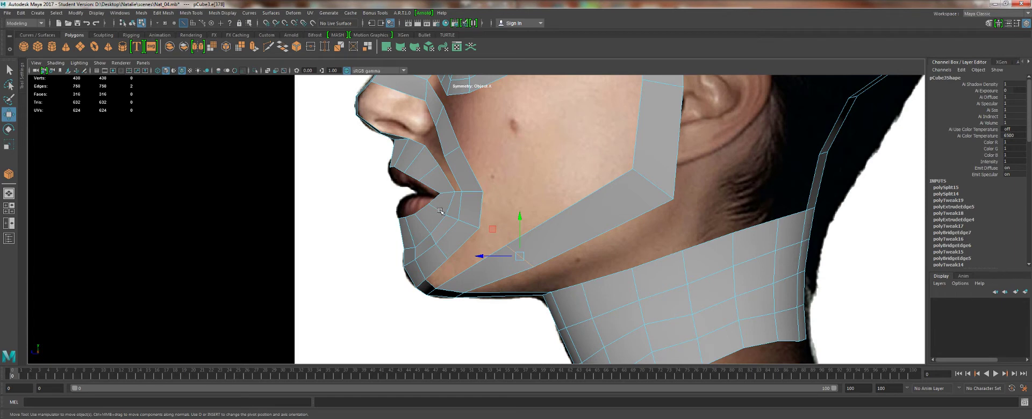
middle_click_drag(428, 109, 464, 193, "alt")
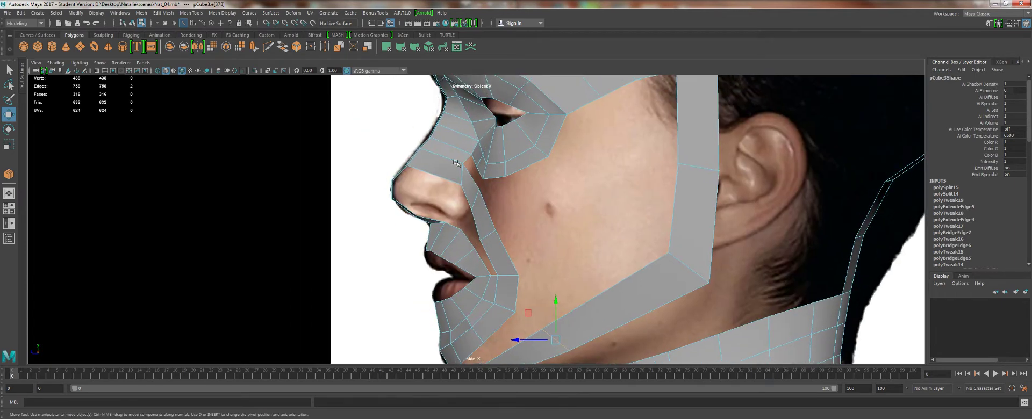
middle_click_drag(473, 309, 465, 188, "alt")
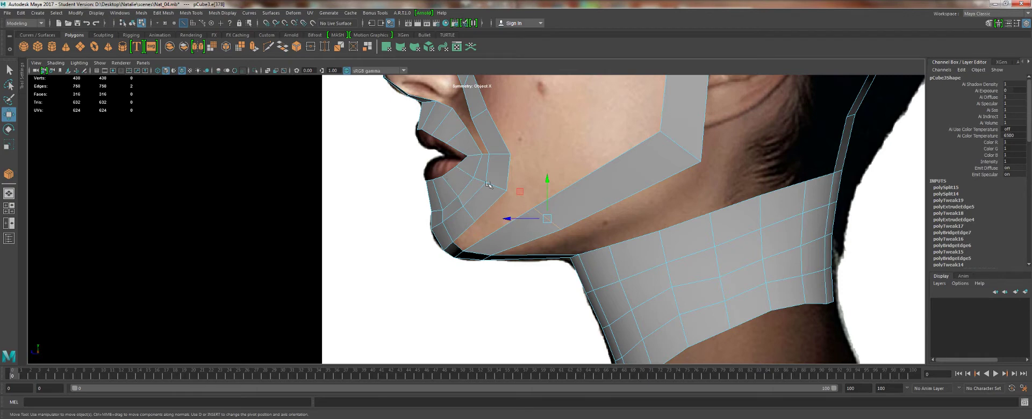
mouse_move(488, 184)
middle_mouse_down("alt")
mouse_move(472, 236)
mouse_move(479, 180)
middle_mouse_up("alt")
key("space")
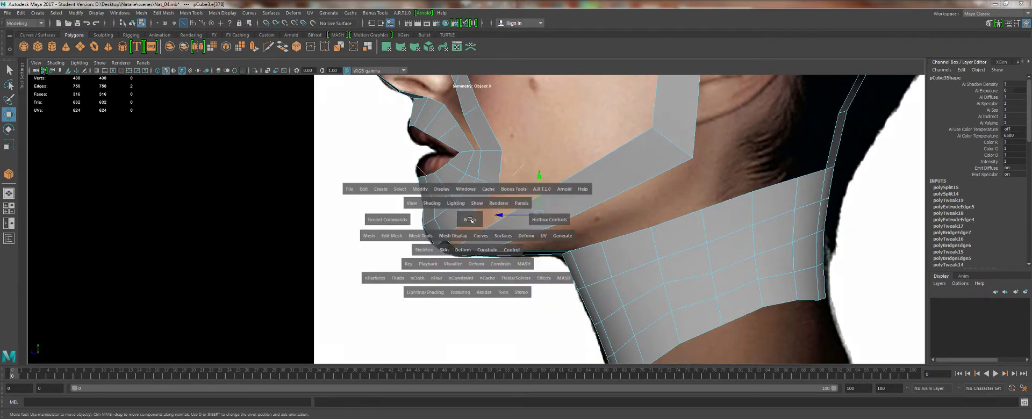
left_click_drag(470, 220, 463, 203)
Insert an edge across the jawline strip between its middle edge and the chin with Multi-Cut.
key("space")
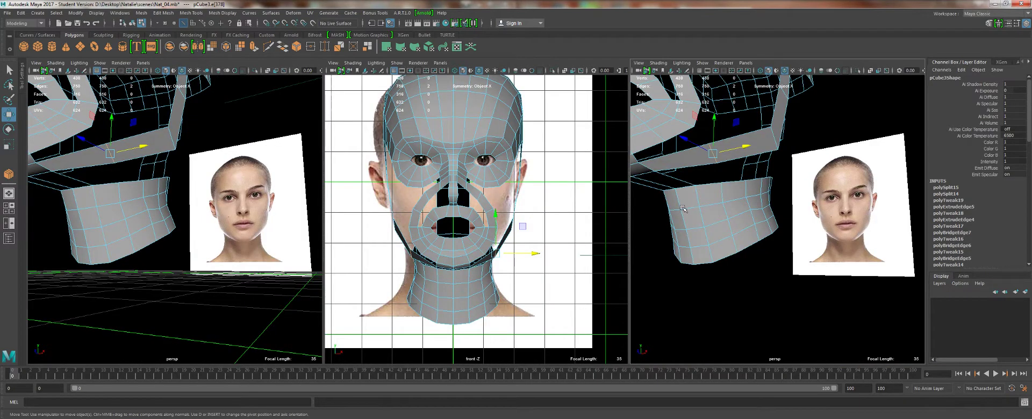
key("space")
left_click_drag(684, 209, 728, 209)
middle_click_drag(441, 204, 585, 232, "alt")
middle_click_drag(215, 207, 373, 245, "alt")
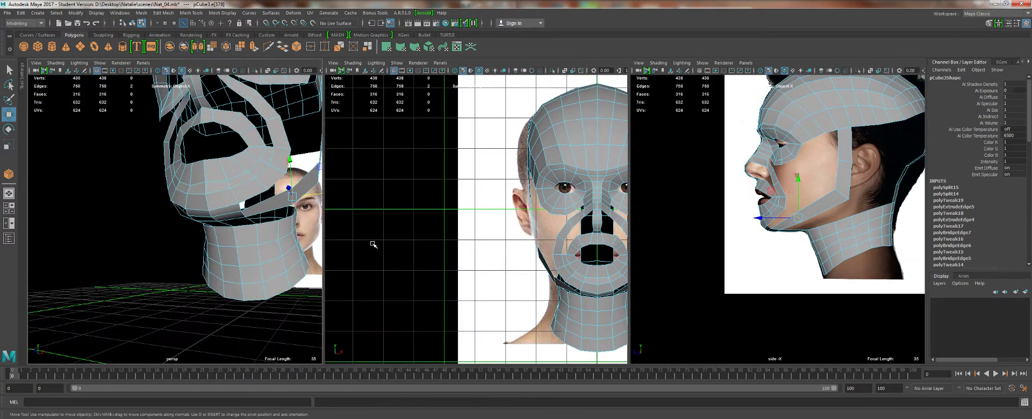
right_click_drag(372, 244, 344, 242, "alt")
left_click_drag(231, 226, 121, 226, "alt")
right_click_drag(121, 226, 142, 227, "alt")
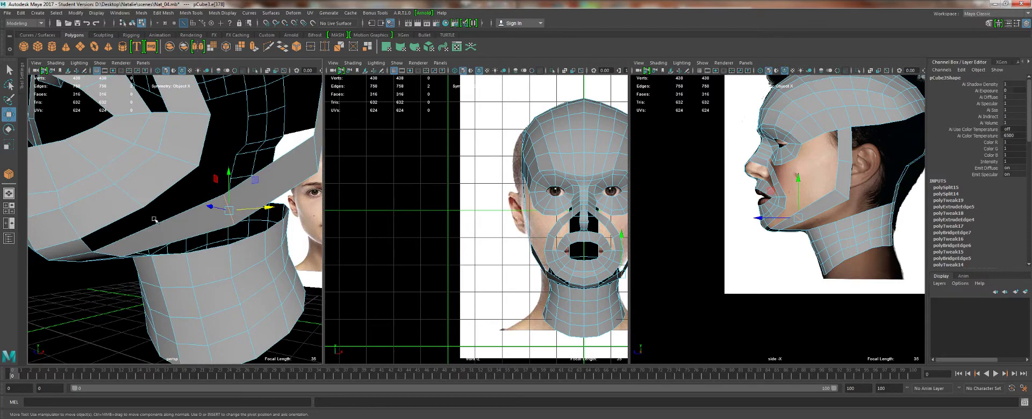
left_click_drag(147, 224, 166, 124, "alt")
middle_click_drag(167, 124, 190, 201, "alt")
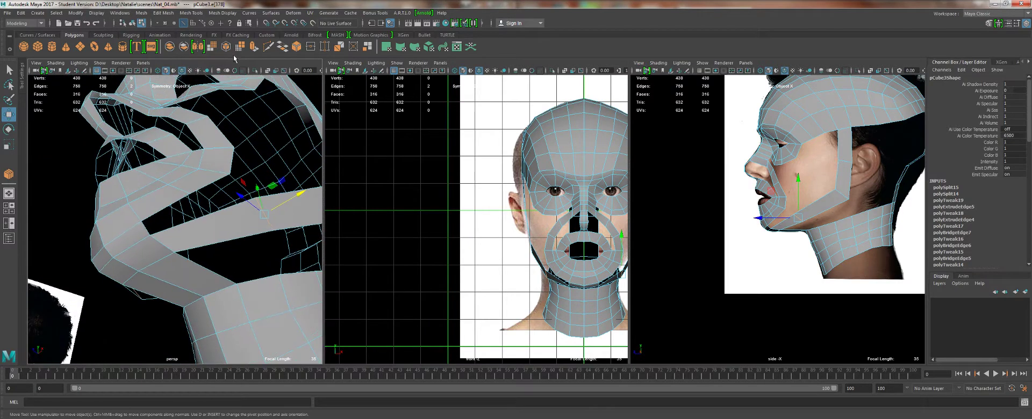
left_click(267, 47)
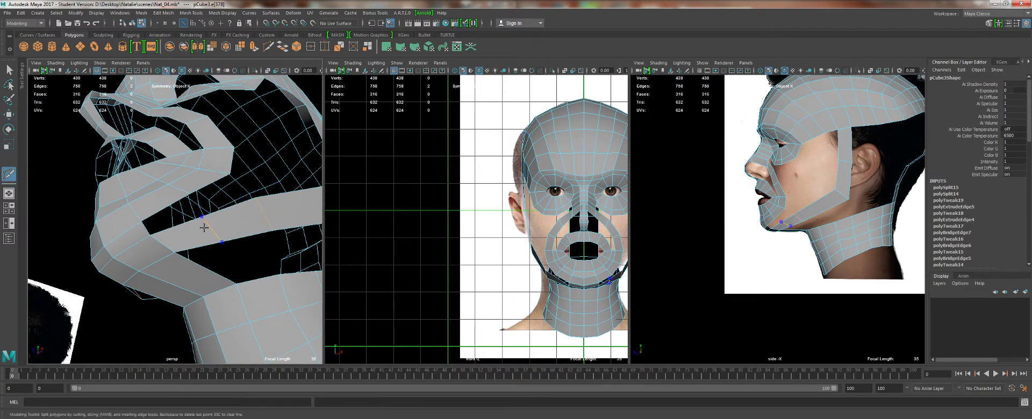
left_click(214, 229, "ctrl")
Move the inserted jawline edge forward along Z toward the chin in the side view.
key("w")
left_click_drag(195, 241, 273, 233, "alt")
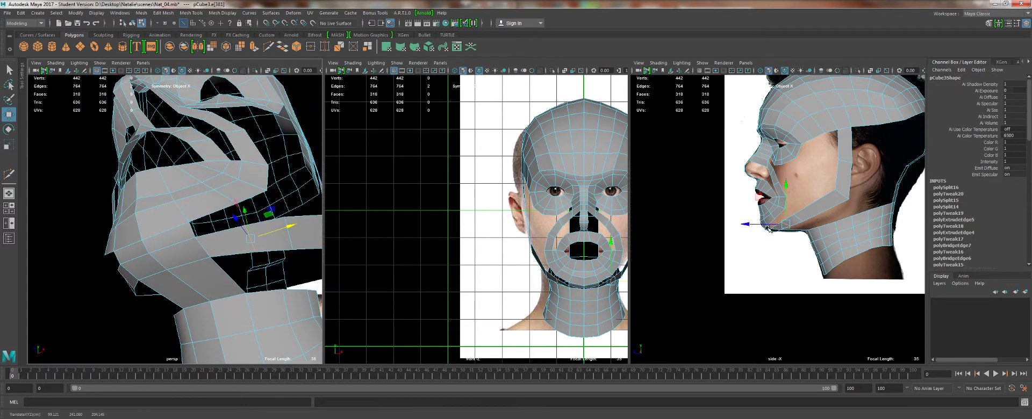
left_click_drag(768, 228, 762, 226)
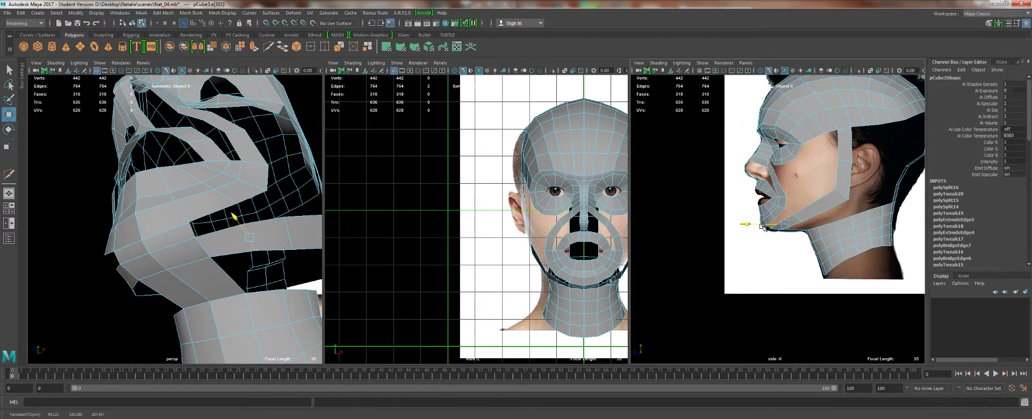
left_click_drag(282, 249, 190, 201, "alt")
Bridge the outer edges of the mouth ring to the adjacent upper edges of the jawline strip near the chin.
key("q")
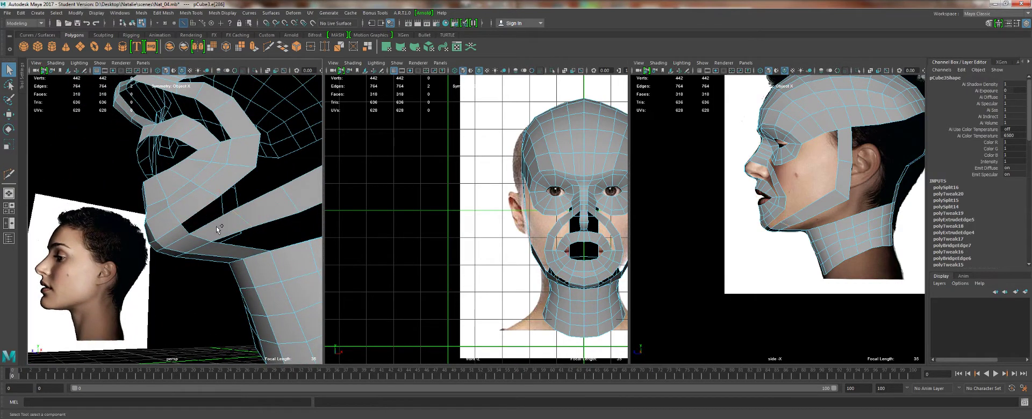
left_click(283, 48)
left_click(232, 184)
left_click(232, 184)
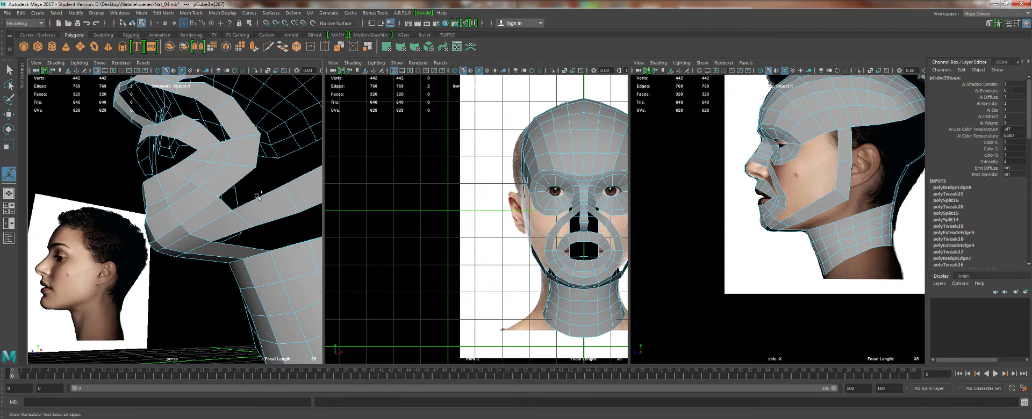
key("f")
left_click(230, 215)
right_click_drag(230, 215, 109, 149, "alt")
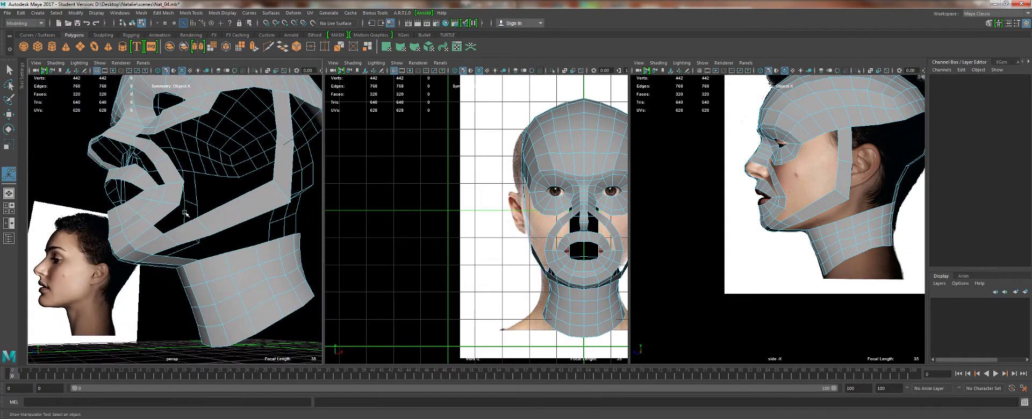
left_click(181, 222)
key("g")
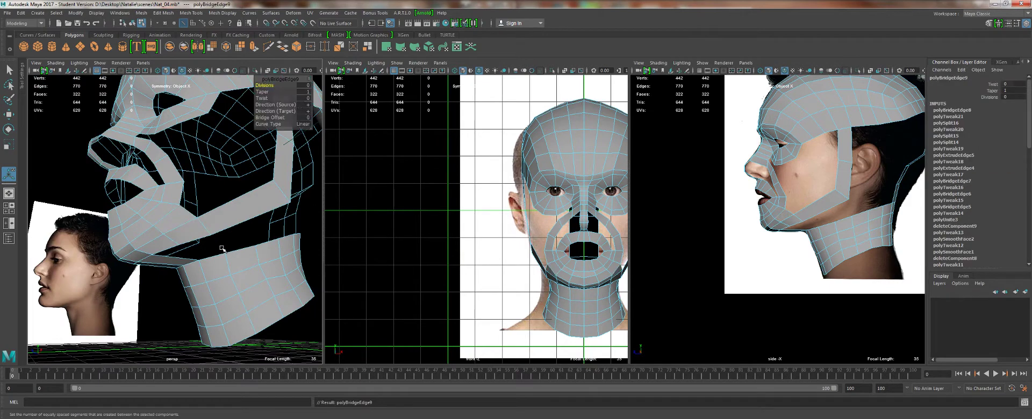
Merge the overlapping vertices around the bridged faces beside the chin and return to object mode.
left_click_drag(221, 250, 142, 231, "alt")
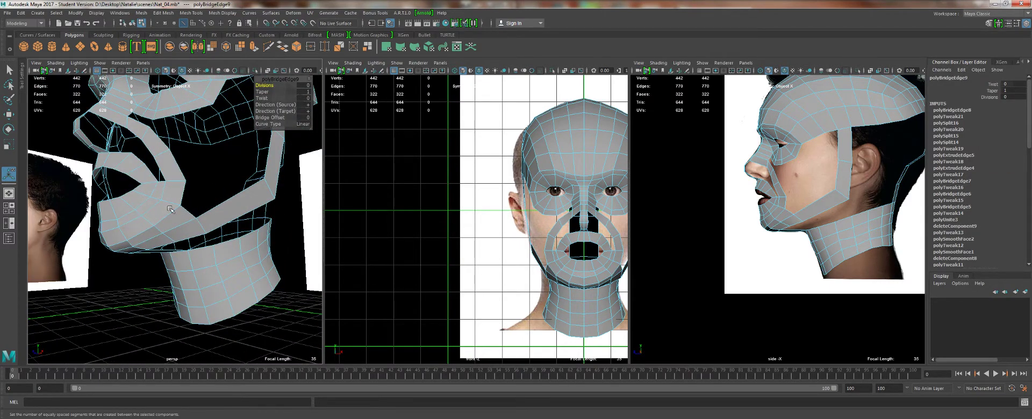
right_click_drag(151, 228, 113, 207)
left_click_drag(140, 214, 199, 267, "alt")
left_click(310, 48)
left_click_drag(145, 215, 212, 181, "alt")
right_click_drag(212, 182, 218, 132, "alt")
key("F8")
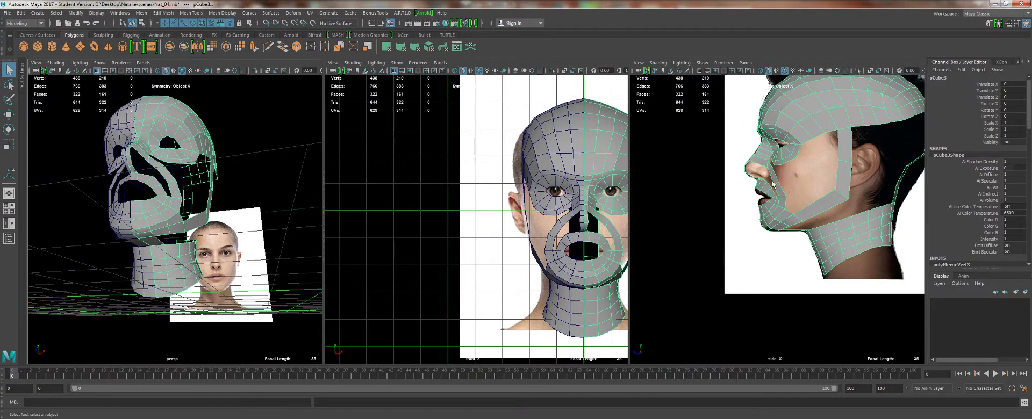
Select the side edges of the temple-to-jaw strip in the side view and insert cross edges between them with Connect.
middle_click_drag(773, 189, 764, 231, "alt")
right_click_drag(764, 231, 839, 273, "alt")
middle_click_drag(840, 272, 769, 299, "alt")
right_click_drag(771, 203, 773, 177)
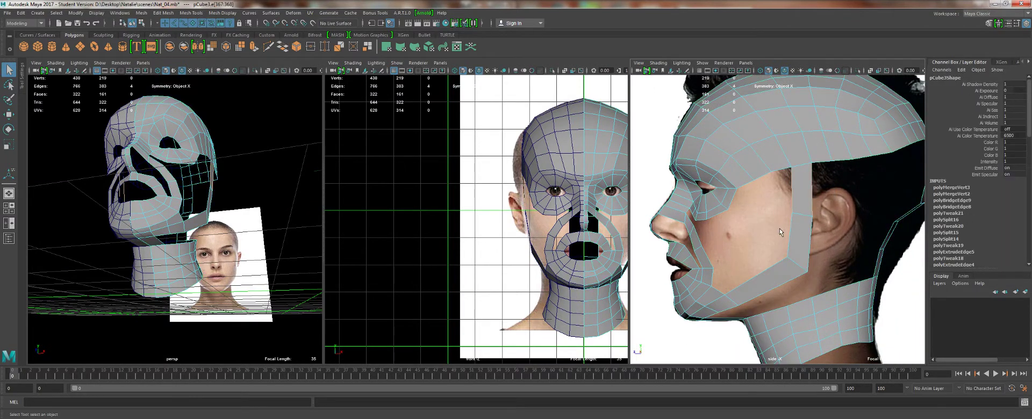
left_click_drag(779, 229, 821, 234, "shift")
left_click_drag(755, 266, 779, 298, "shift")
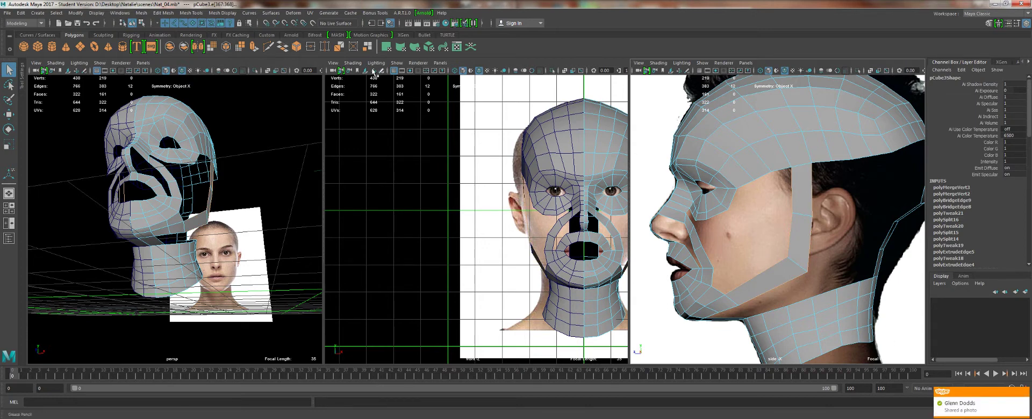
left_click(222, 13)
mouse_move(190, 13)
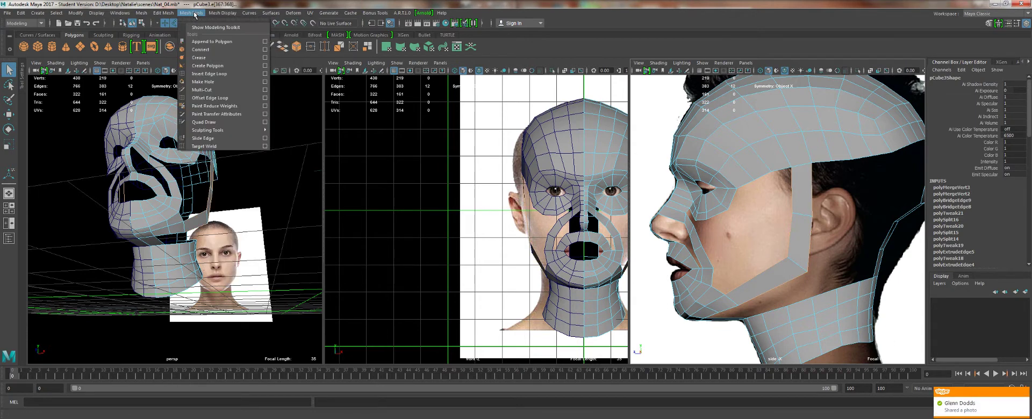
left_click(208, 50)
key("w")
Select the new cross edge on the strip's vertical part in front of the ear and nudge it along Z.
left_click(787, 183)
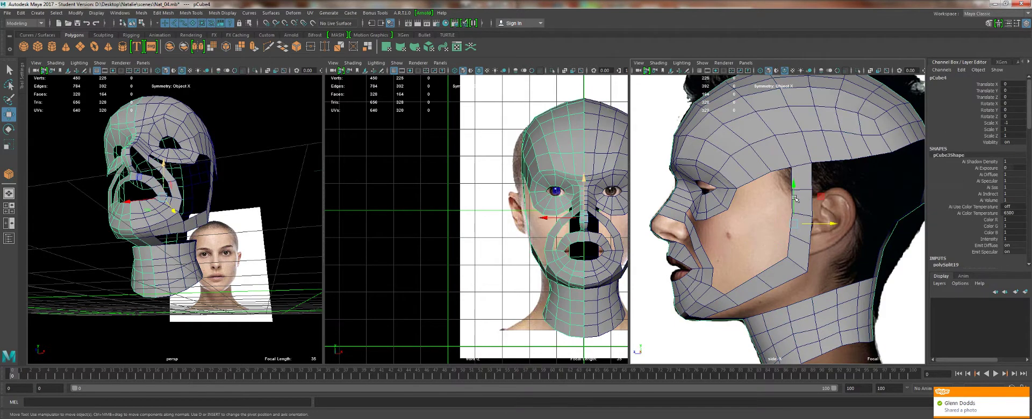
left_click(803, 204)
right_click_drag(803, 204, 803, 184)
left_click(801, 189)
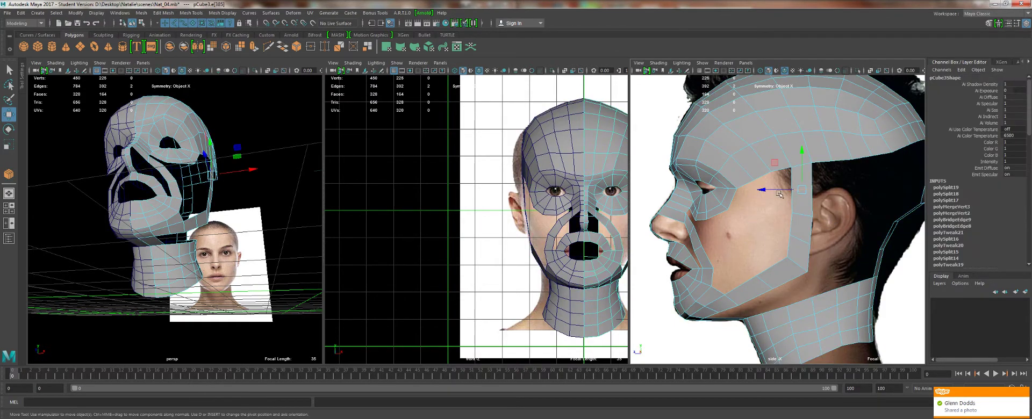
key("ctrl+z")
key("ctrl+z")
key("shift+z")
key("shift+z")
key("shift+z")
left_click_drag(770, 189, 772, 190)
Adjust the remaining edges around the jaw corner and in front of the ear to round the strip.
left_click(799, 240)
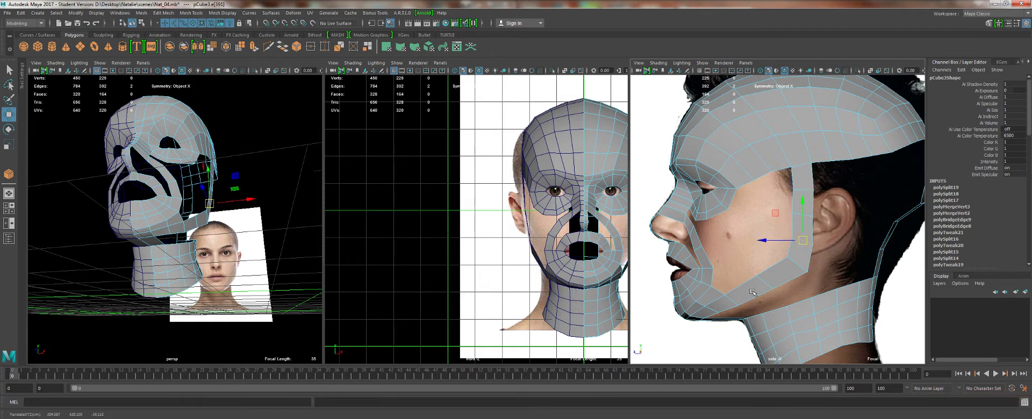
left_click(763, 282)
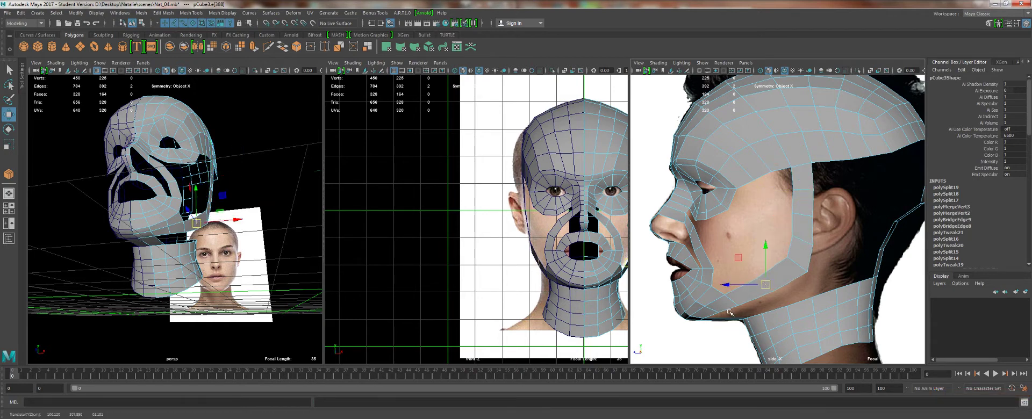
scroll(770, 256, "up", 5)
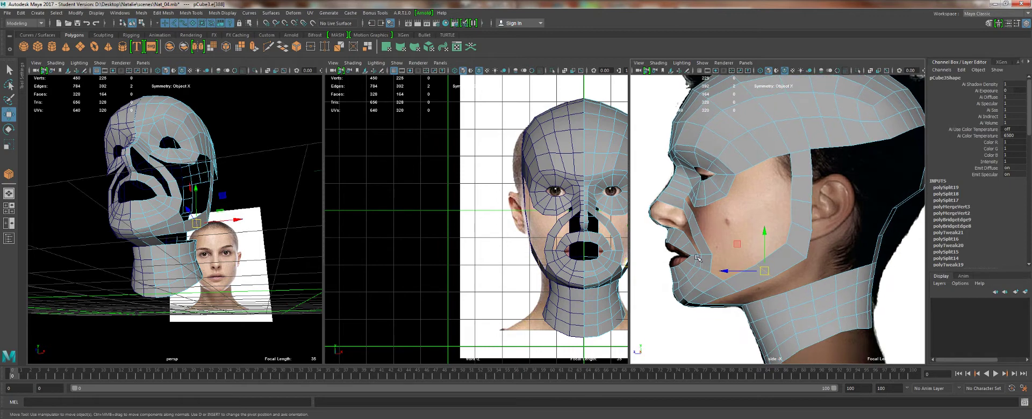
left_click(813, 190)
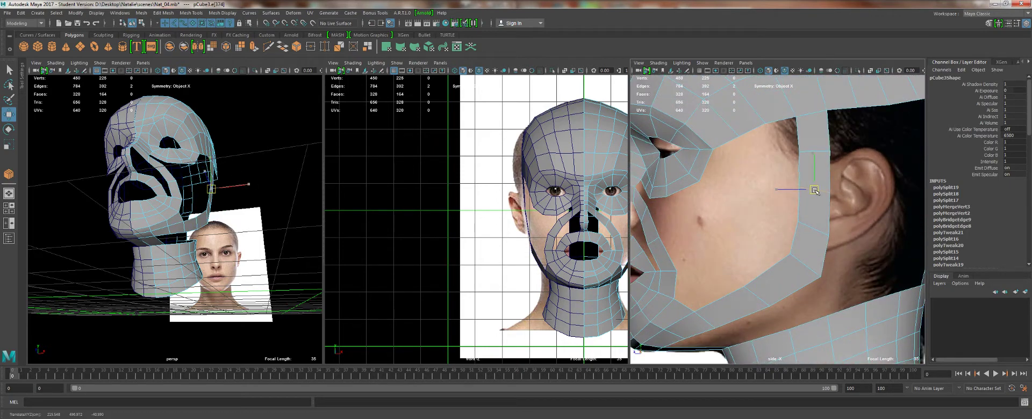
scroll(710, 204, "down", 3)
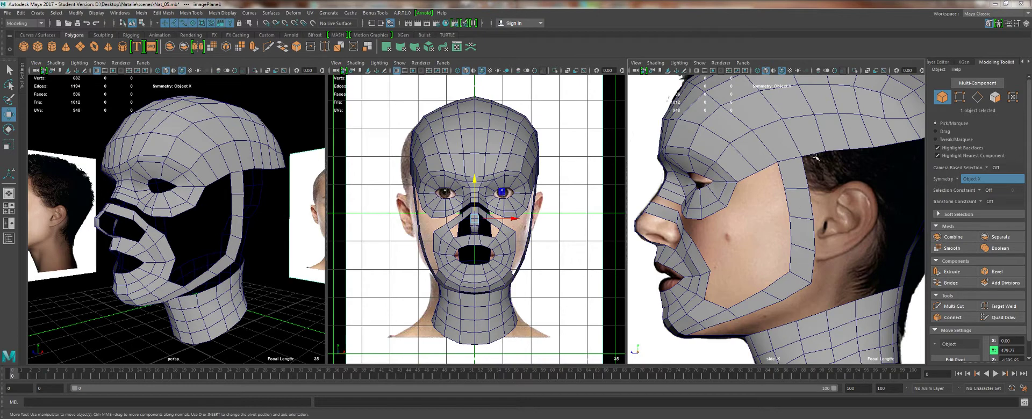
Select in turn the edges where the jaw strip meets the forehead at the temple.
key("F10")
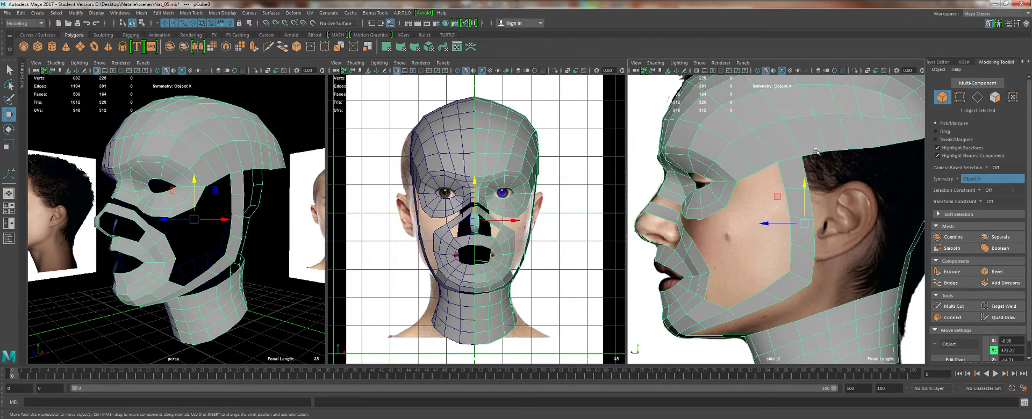
left_click(815, 153)
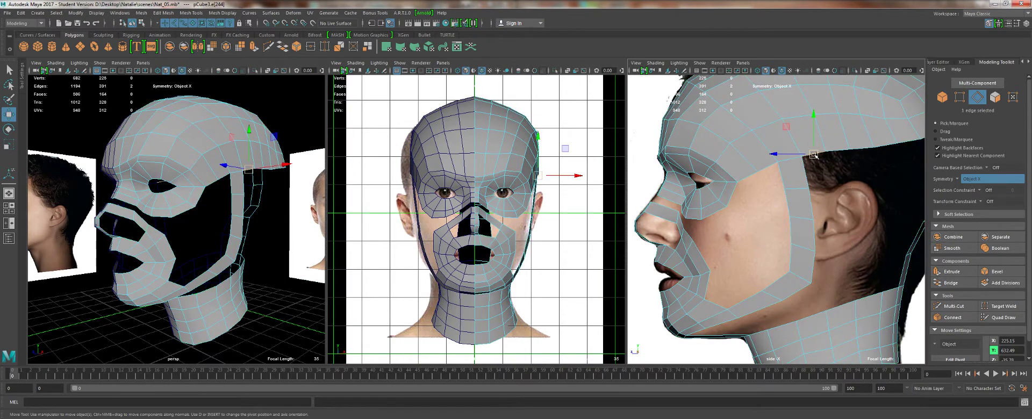
left_click(789, 161)
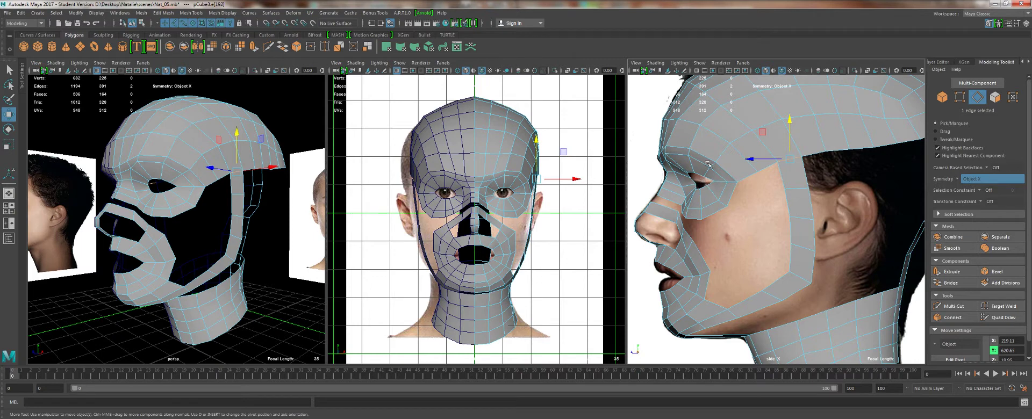
left_click(761, 157)
Bridge the bottom edges of the nose to the upper edges of the strip above the mouth opening.
scroll(483, 206, "up", 2)
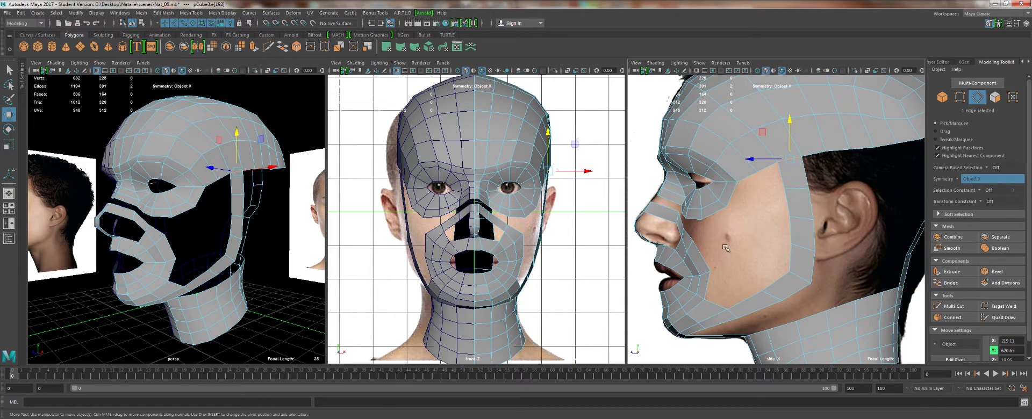
right_click_drag(136, 210, 177, 211, "alt")
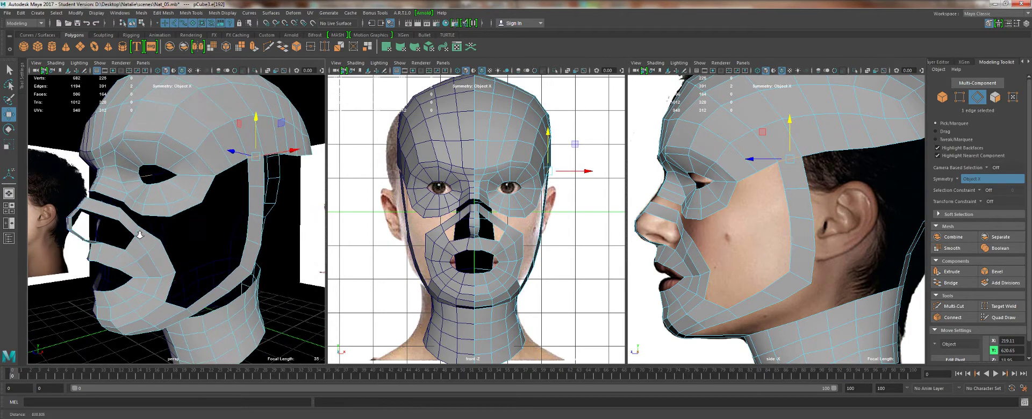
middle_click_drag(177, 212, 194, 214, "alt")
left_click_drag(194, 214, 229, 245, "alt")
right_click_drag(228, 244, 241, 253, "alt")
left_click_drag(241, 253, 167, 211, "alt")
key("q")
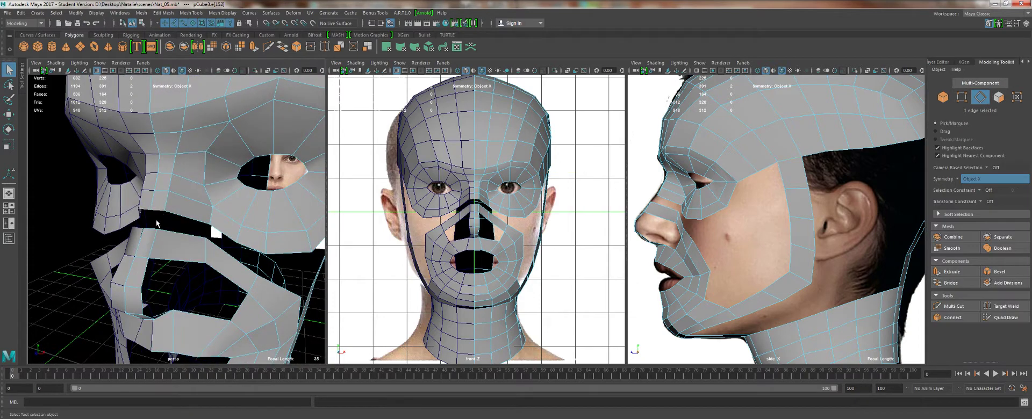
left_click(152, 228)
left_click(181, 233, "shift")
left_click(185, 215, "shift")
left_click(180, 216, "shift")
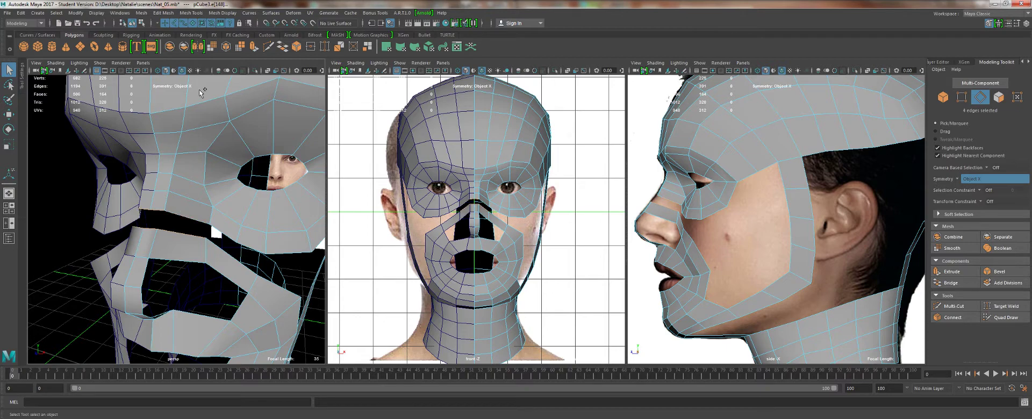
left_click(282, 46)
Insert a cross edge with Connect between the two long edges of the strip running down beside the nose.
middle_click_drag(211, 237, 145, 178, "alt")
left_click_drag(146, 178, 134, 231, "alt")
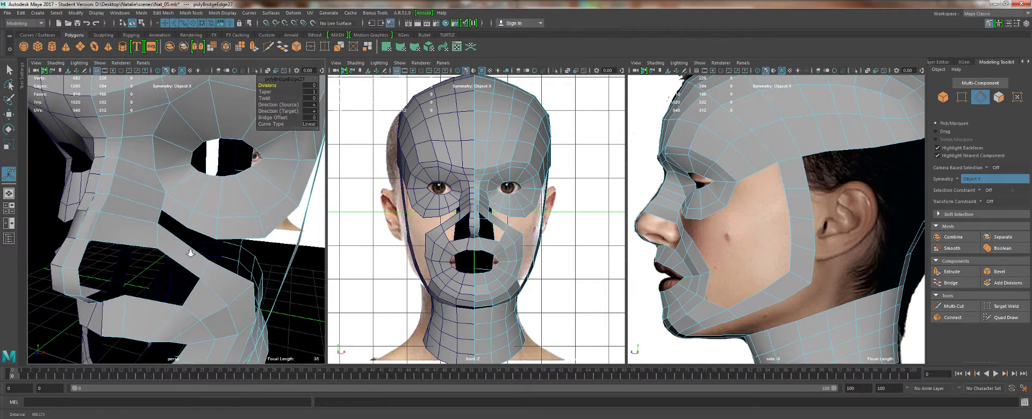
right_click_drag(134, 231, 165, 238, "alt")
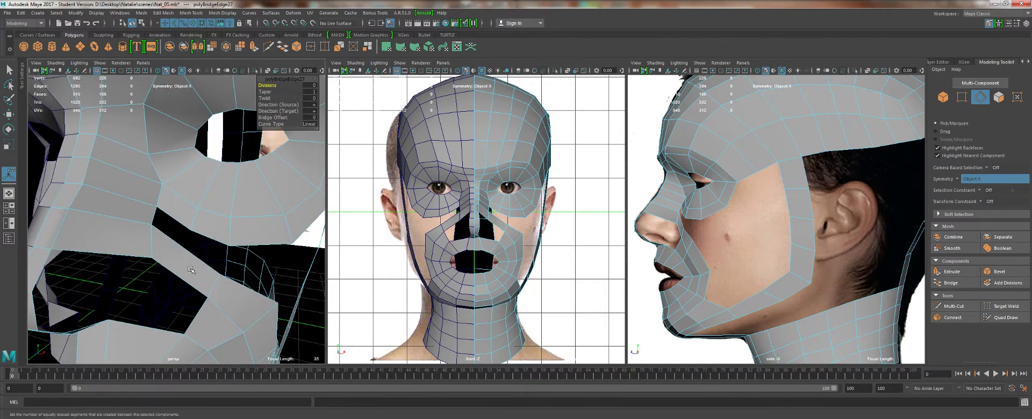
left_click(216, 171)
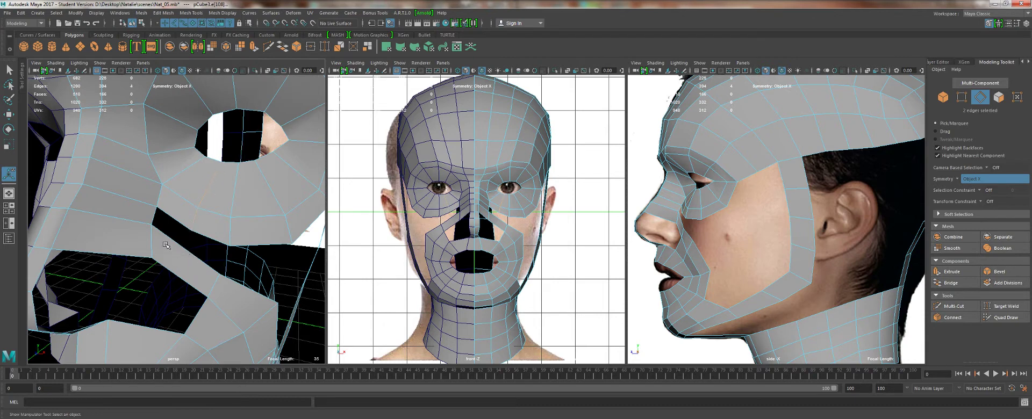
right_click_drag(198, 265, 175, 191)
left_click(178, 269)
left_click(177, 277)
left_click(179, 276, "shift")
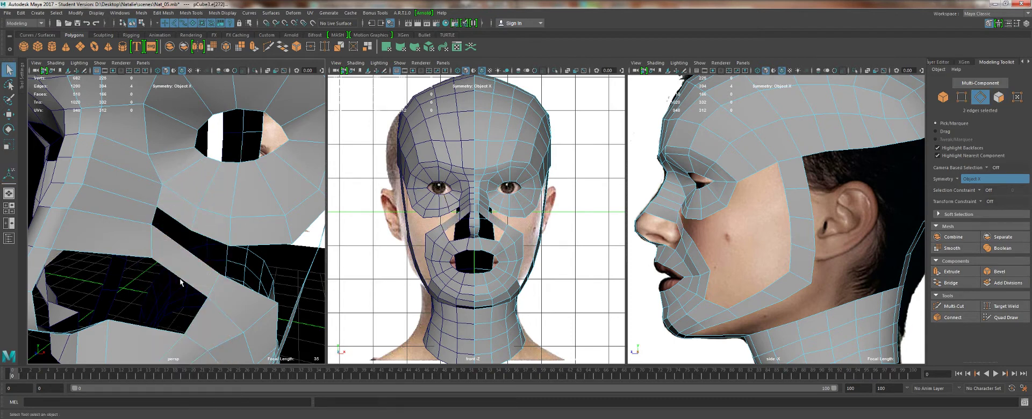
left_click(188, 14)
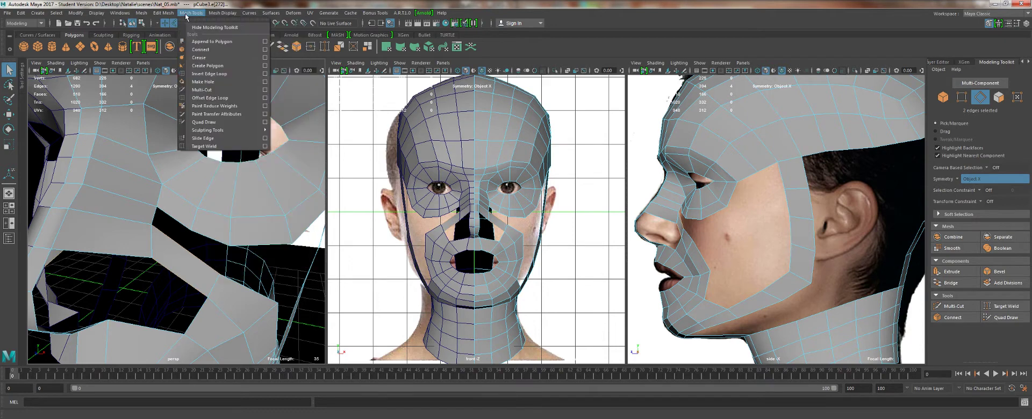
left_click(201, 49)
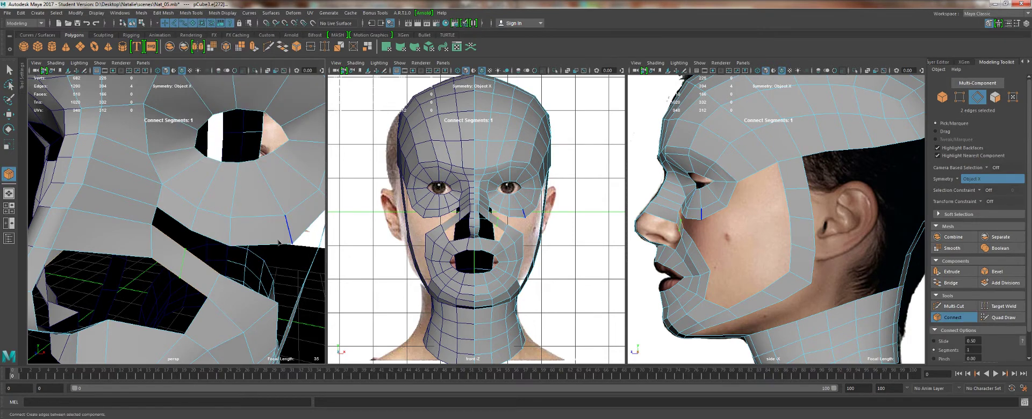
key("w")
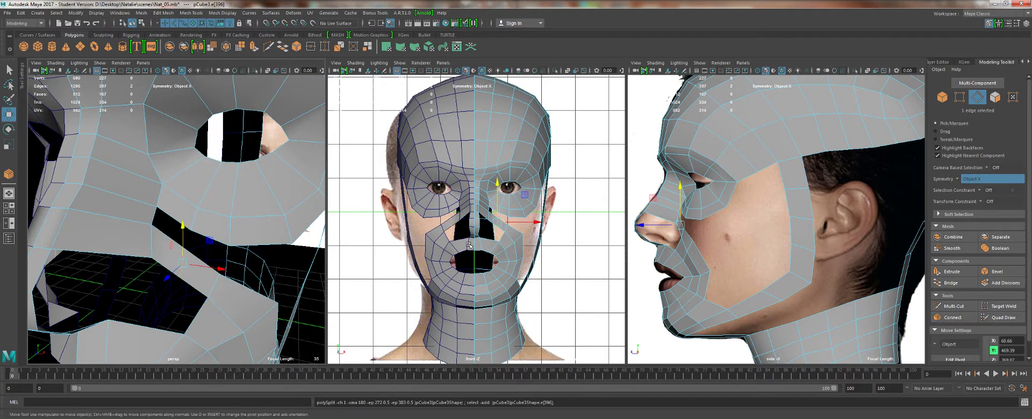
Move the inserted edge beside the nose slightly along Z in the side view.
scroll(595, 204, "up", 3)
scroll(740, 255, "up", 3)
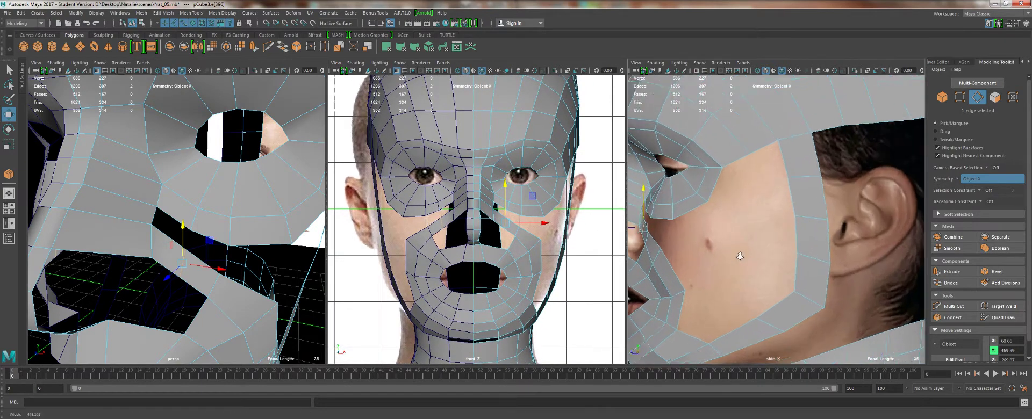
scroll(740, 256, "up", 2)
middle_click_drag(650, 237, 739, 247, "alt")
left_click_drag(684, 237, 682, 236)
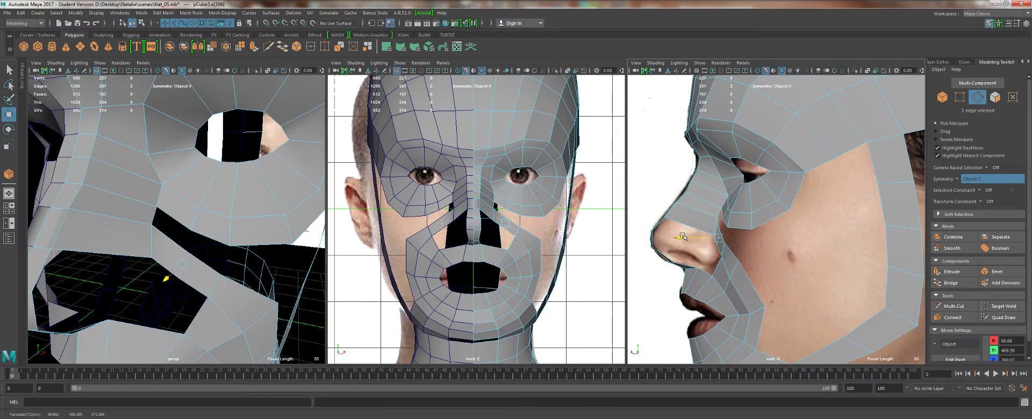
Bridge three lower edges of the eye ring to three outer edges of the strip beside the nose and return to object mode.
key("q")
left_click(178, 221)
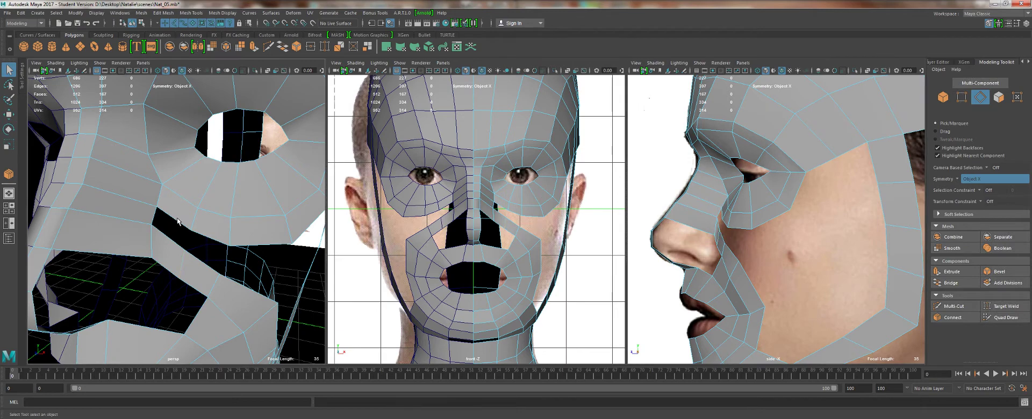
left_click(178, 221)
left_click(179, 246, "shift")
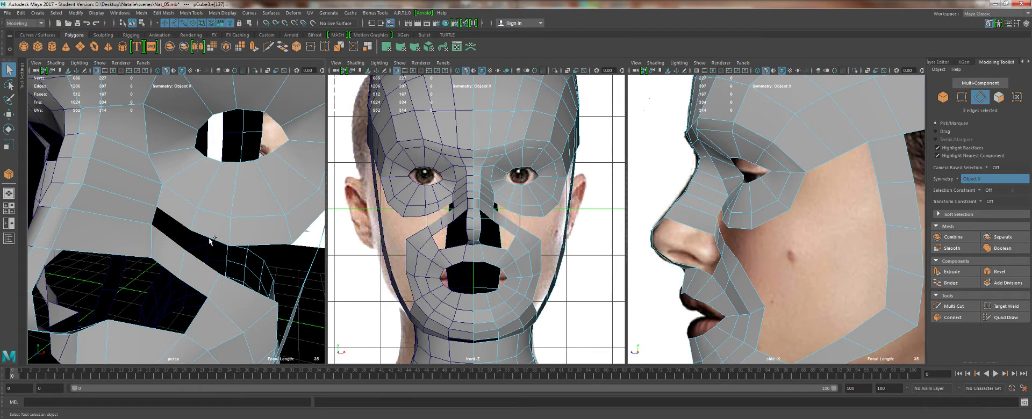
left_click(253, 250, "shift")
left_click(252, 272, "shift")
left_click(244, 284, "shift")
left_click_drag(244, 284, 235, 261, "alt")
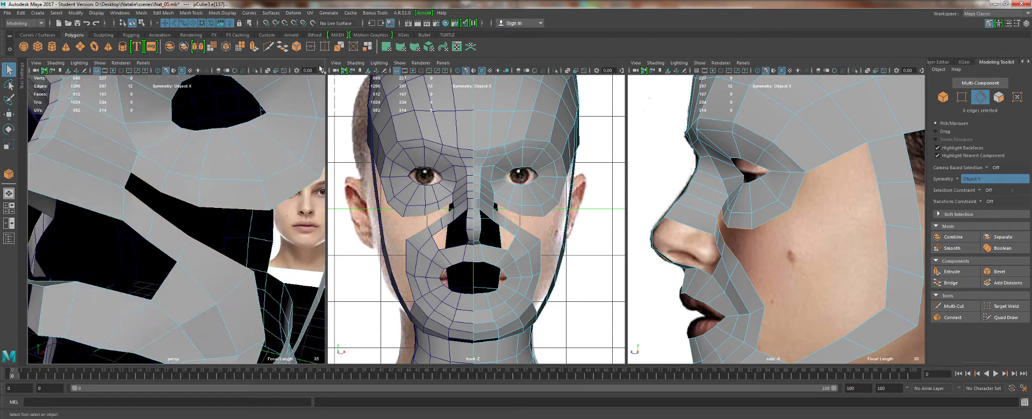
left_click(282, 49)
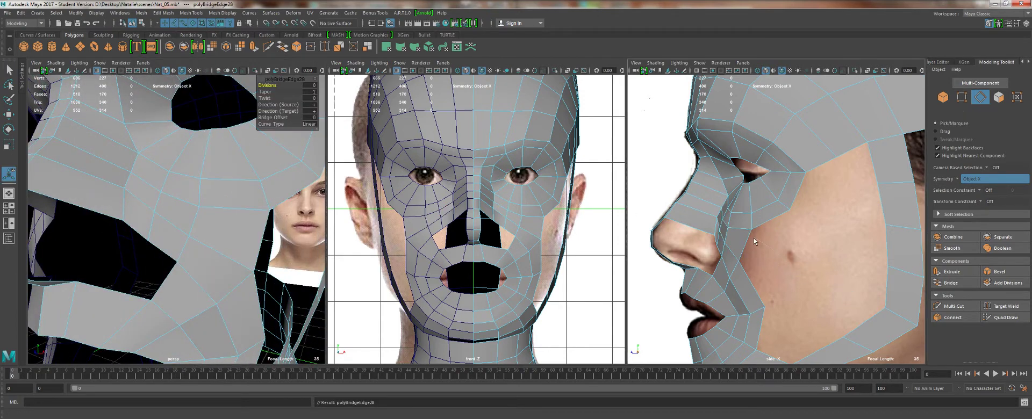
right_click_drag(754, 238, 803, 249)
left_click(769, 171)
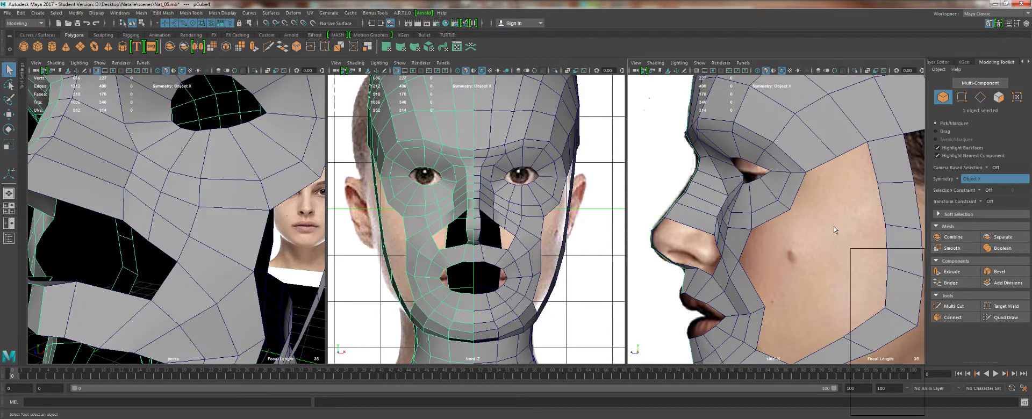
Examine the loop of faces running across the nose bridge and down the cheek beside the mouth by selecting it.
right_click_drag(517, 222, 487, 222, "alt")
middle_click_drag(855, 237, 804, 224, "alt")
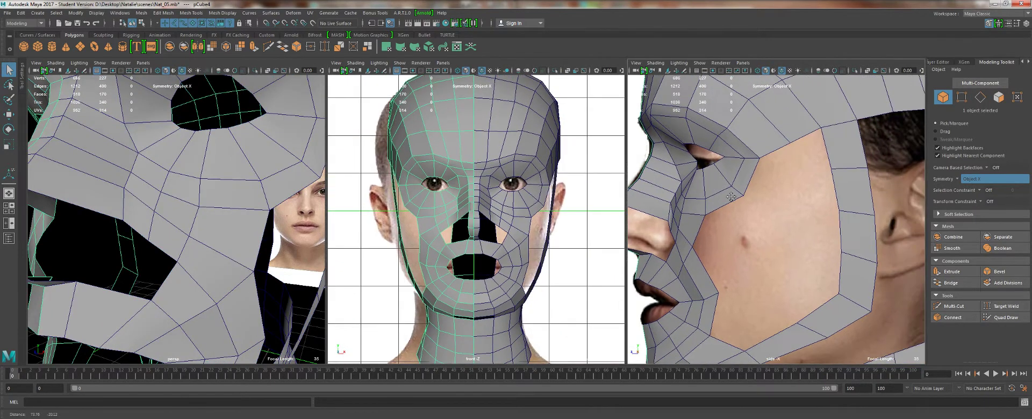
right_click_drag(803, 223, 758, 223, "alt")
middle_click_drag(758, 223, 735, 211, "alt")
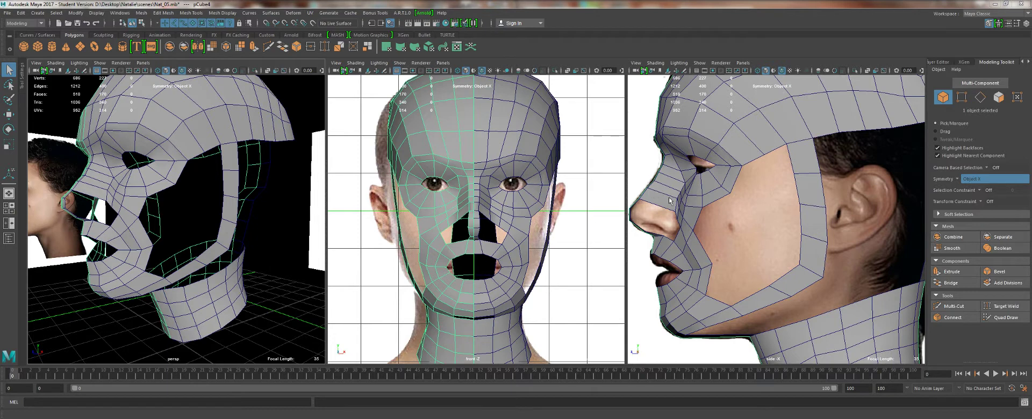
right_click(685, 213)
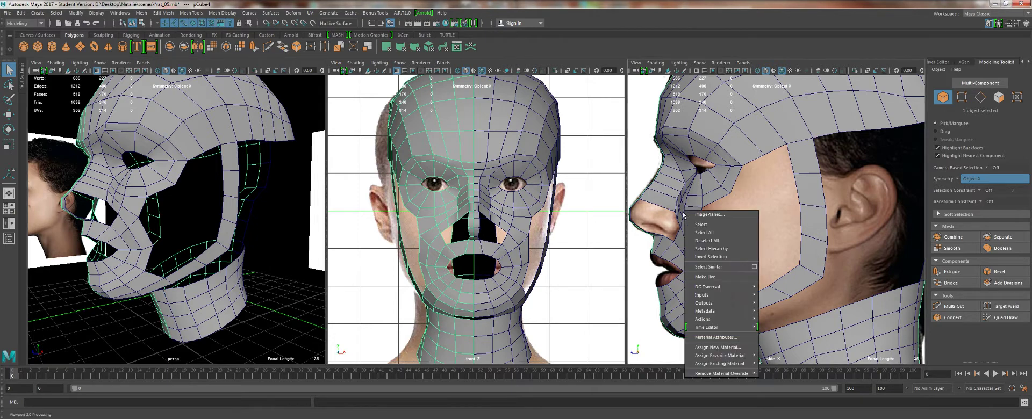
right_click_drag(179, 111, 165, 130)
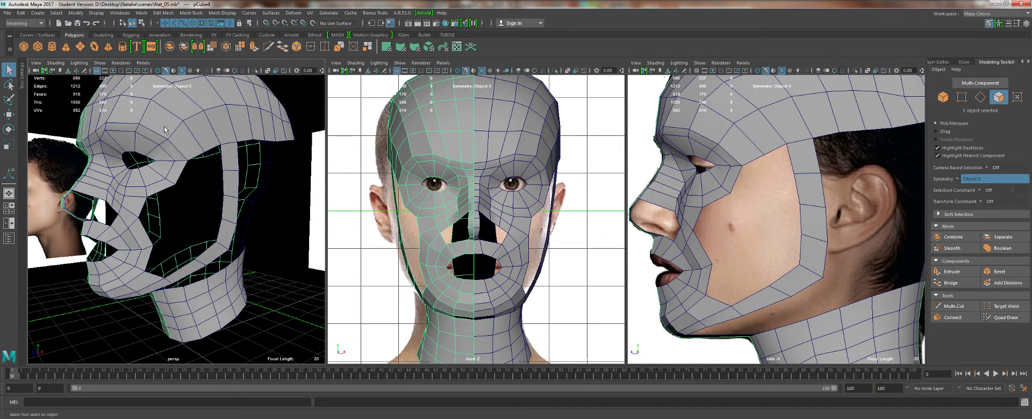
left_click(132, 205)
double_click(118, 195, "shift")
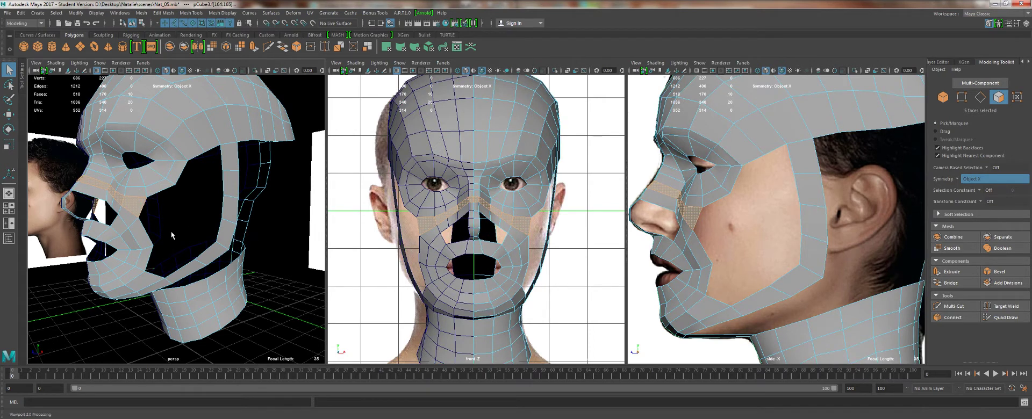
Bridge the outer edge of the cheek ring to the facing edge of the side strip with one division, and move its middle edge toward the eye ring.
right_click_drag(147, 199, 149, 164)
left_click(140, 208)
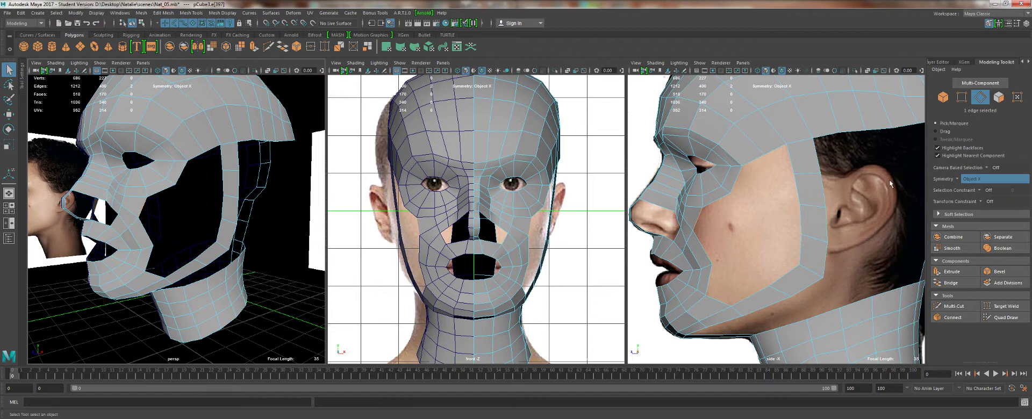
left_click(796, 189, "shift")
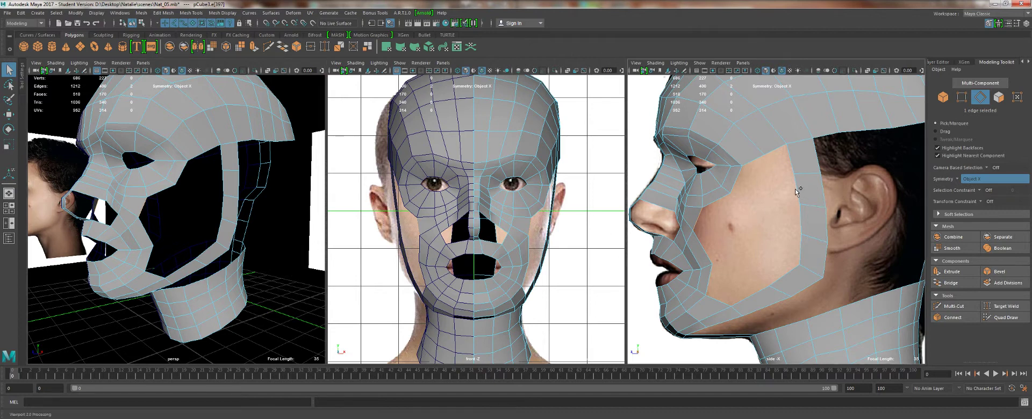
left_click(282, 47)
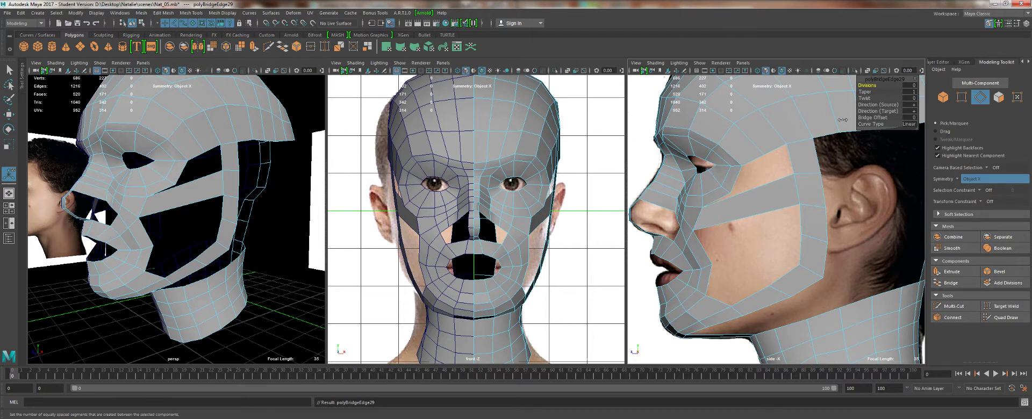
left_click(748, 200)
key("w")
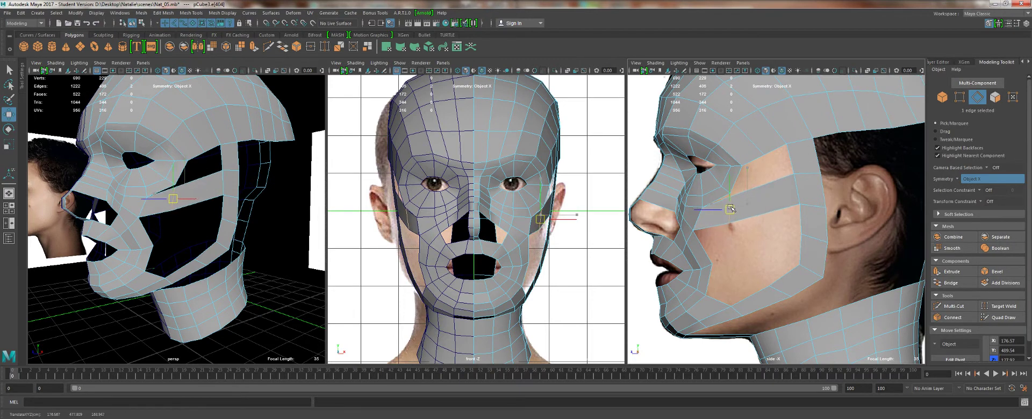
Examine from several angles how the middle edge of the new cheek strip lines up with the lower edges of the eye ring.
scroll(730, 209, "up", 5)
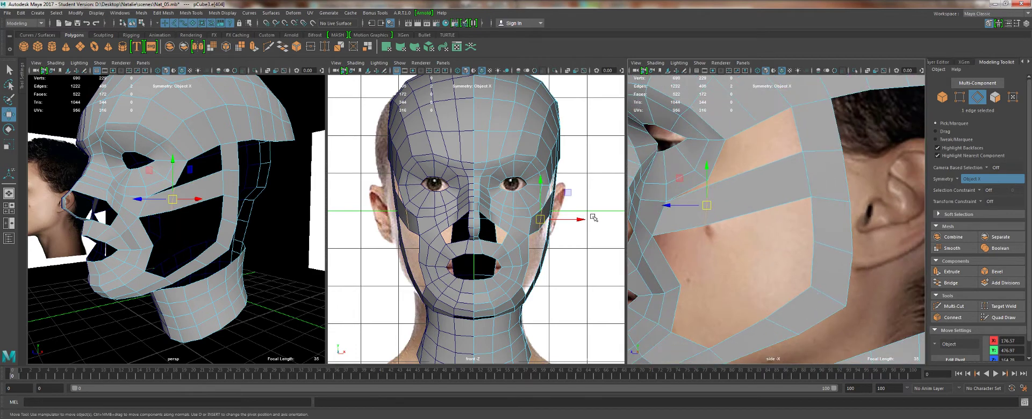
scroll(230, 207, "up", 5)
scroll(230, 206, "up", 1)
middle_click_drag(132, 110, 168, 219, "alt")
scroll(168, 219, "up", 4)
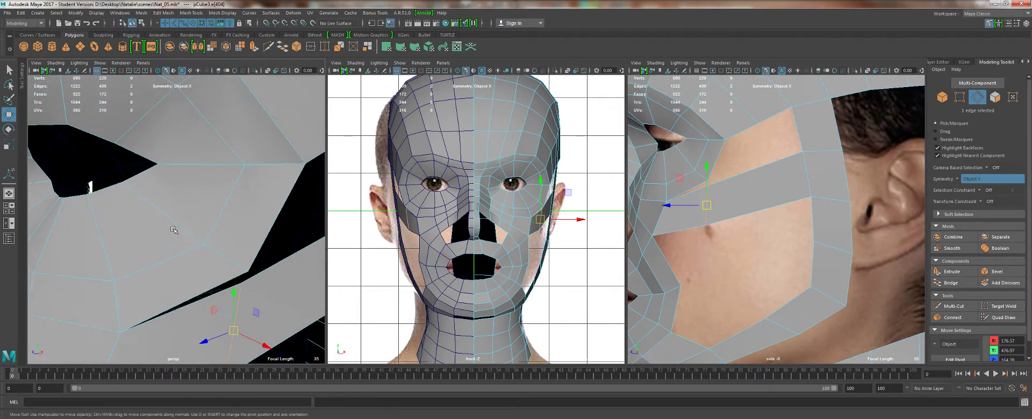
left_click(168, 219)
left_click(190, 232)
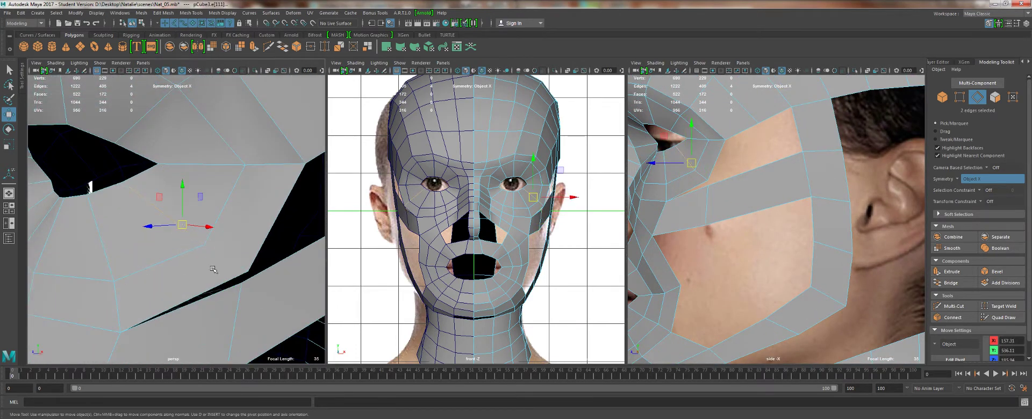
scroll(191, 232, "down", 5)
scroll(201, 142, "up", 5)
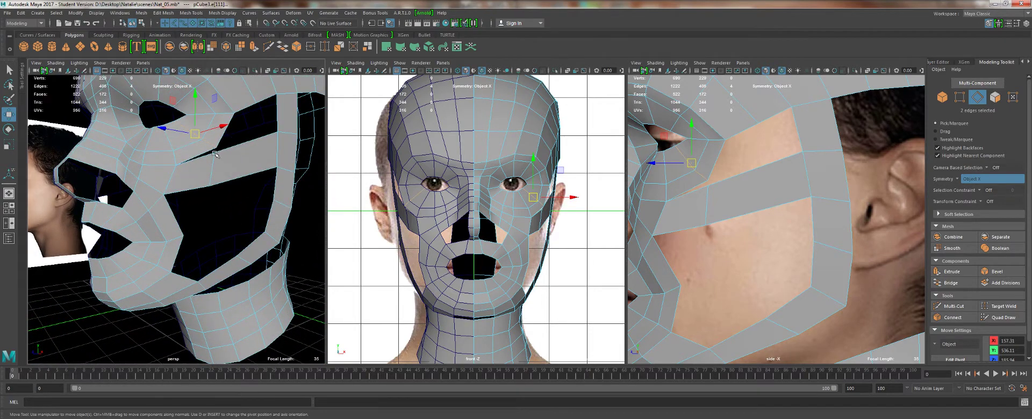
left_click(209, 171)
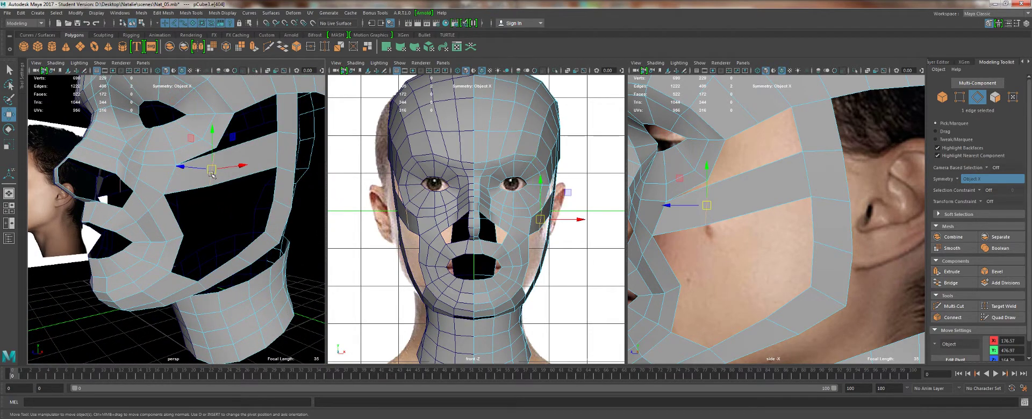
left_click_drag(259, 247, 225, 239, "alt")
key("q")
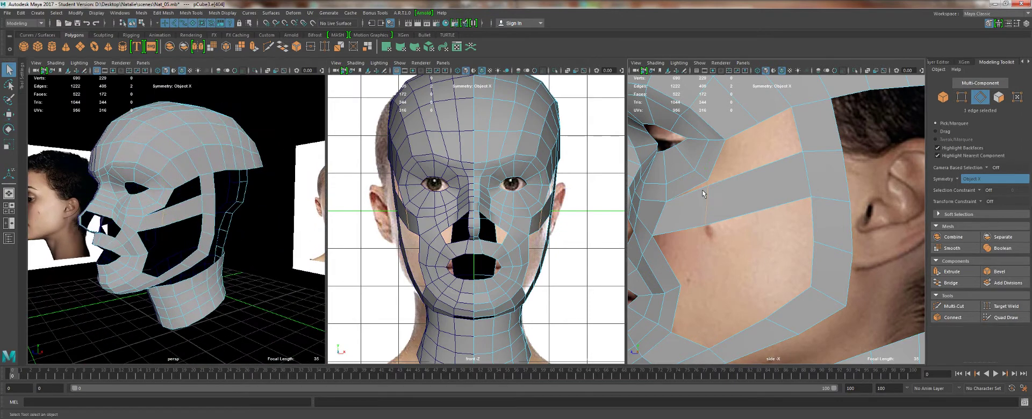
Place the cheek strip's upper middle vertex on the outer lower vertex of the eye ring in the side view and merge the two.
right_click_drag(702, 192, 667, 192)
left_click(707, 183)
key("w")
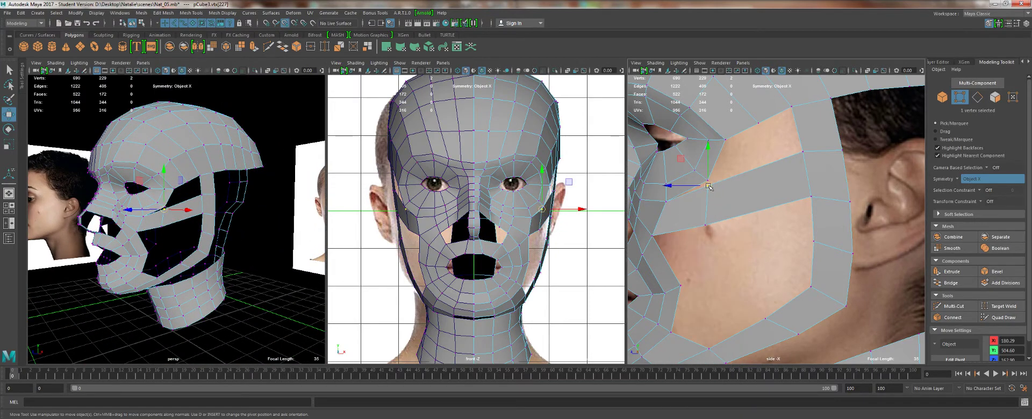
left_click(706, 180, "shift")
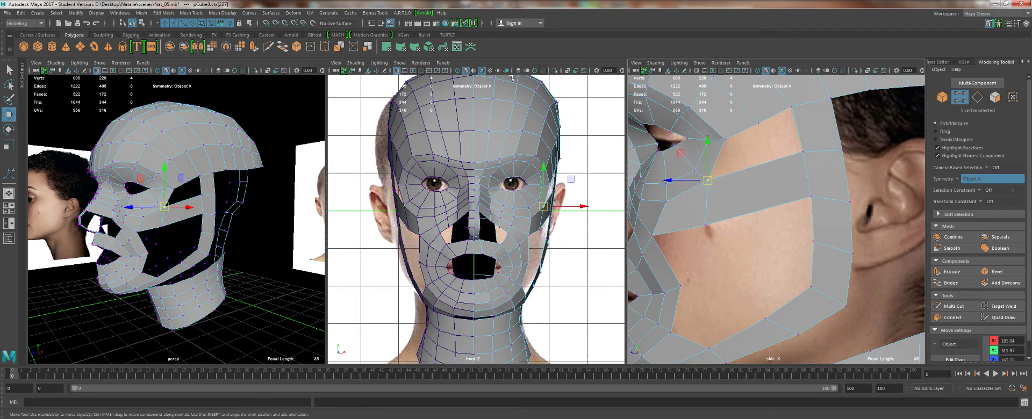
left_click(310, 47)
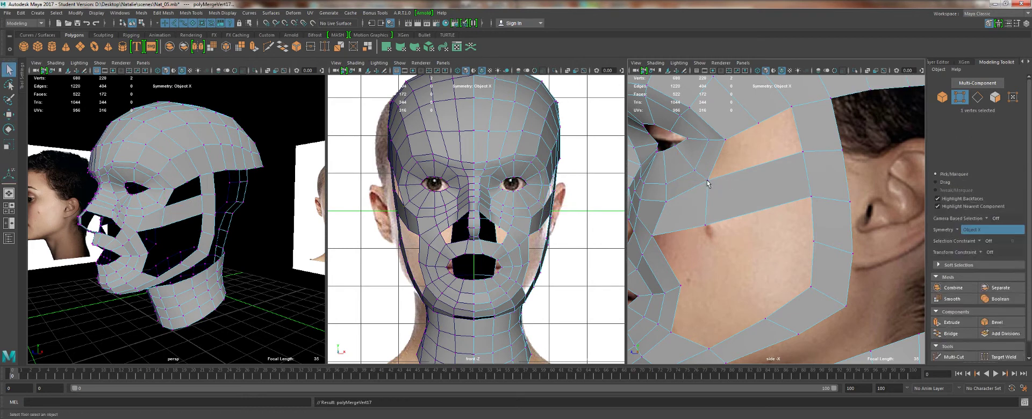
left_click_drag(708, 183, 707, 185)
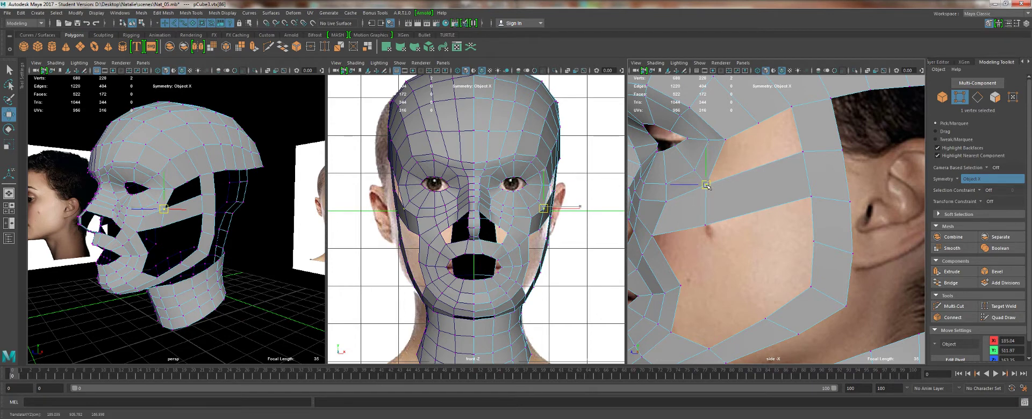
Adjust the upper and lower middle vertices of the cheek strip along X in the front view and return to object mode.
left_click(553, 231)
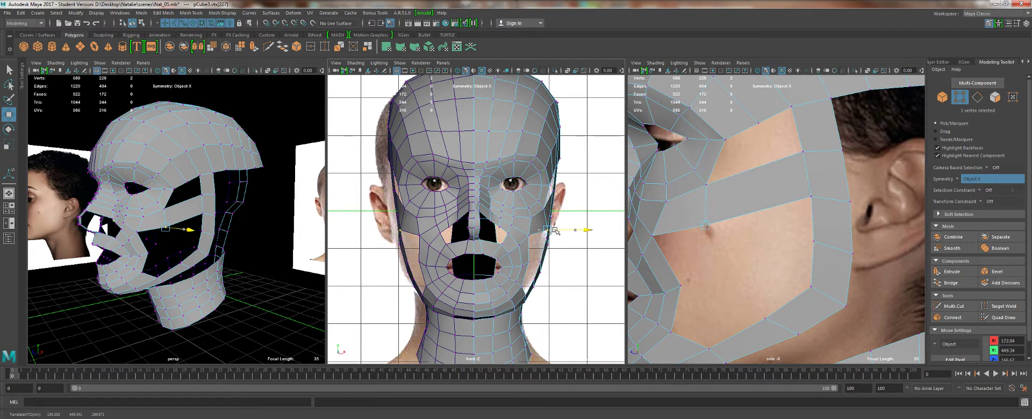
left_click_drag(556, 231, 551, 230)
key("q")
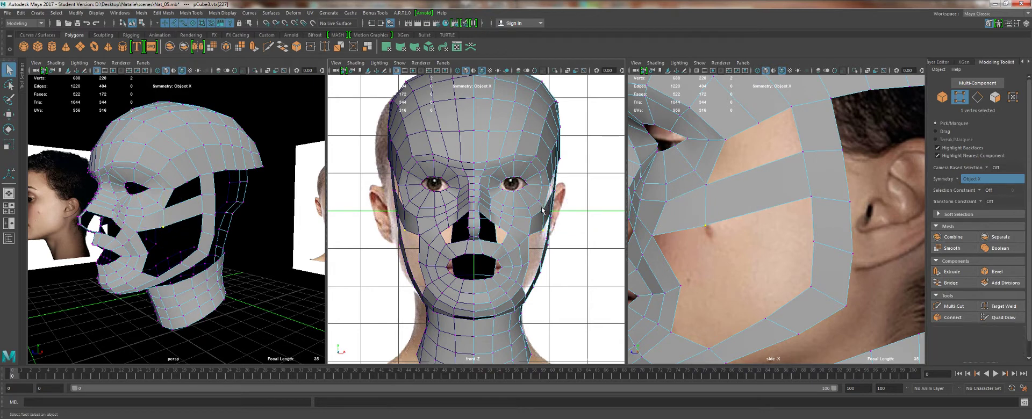
left_click(543, 213)
key("w")
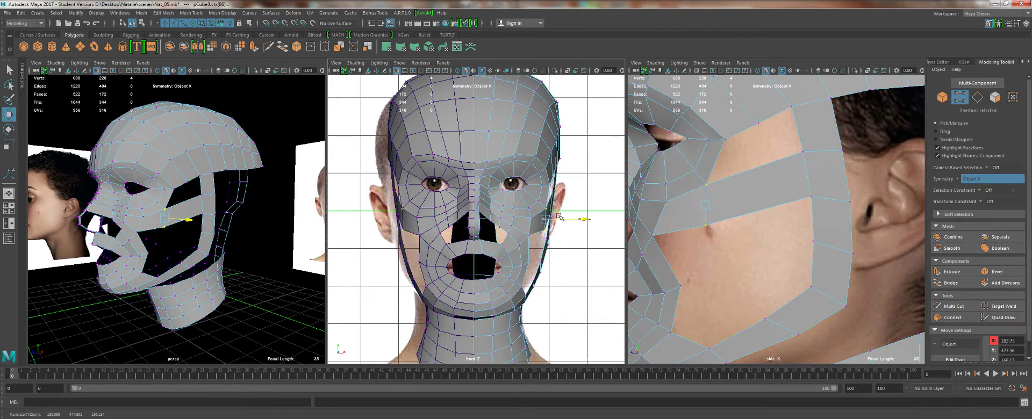
left_click_drag(559, 217, 559, 216)
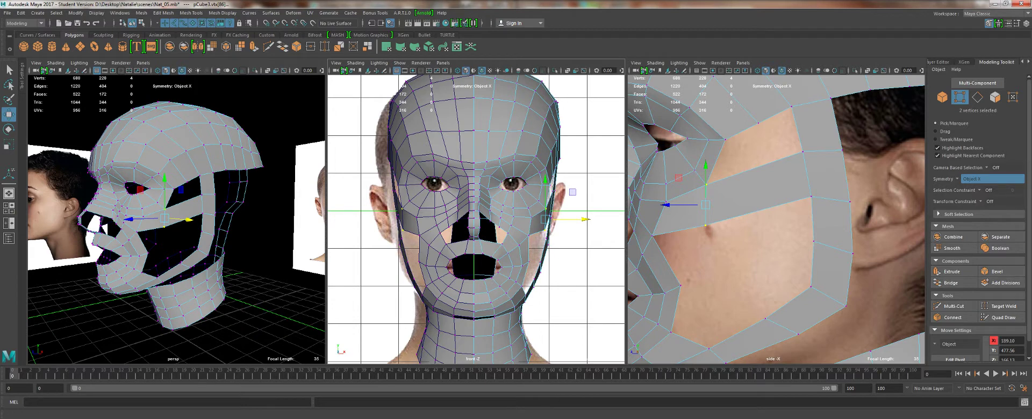
key("q")
key("F8")
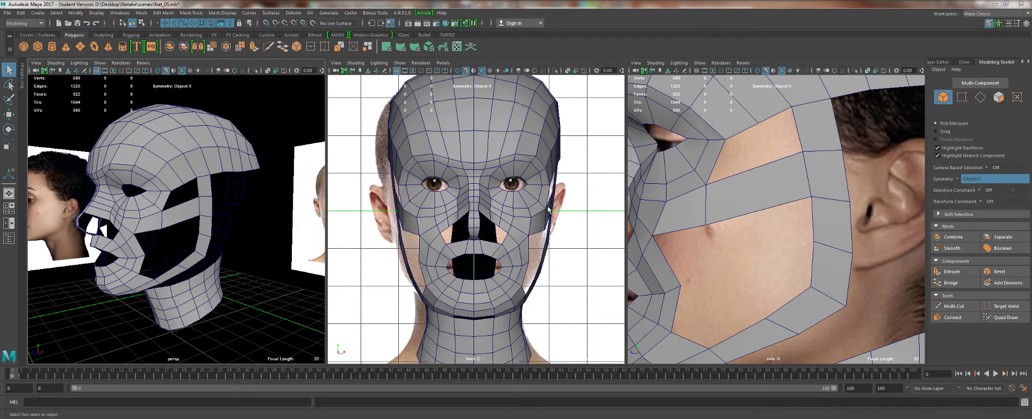
Insert a cross edge with Connect in the rear part of the cheek strip and move it along X.
left_click(501, 174)
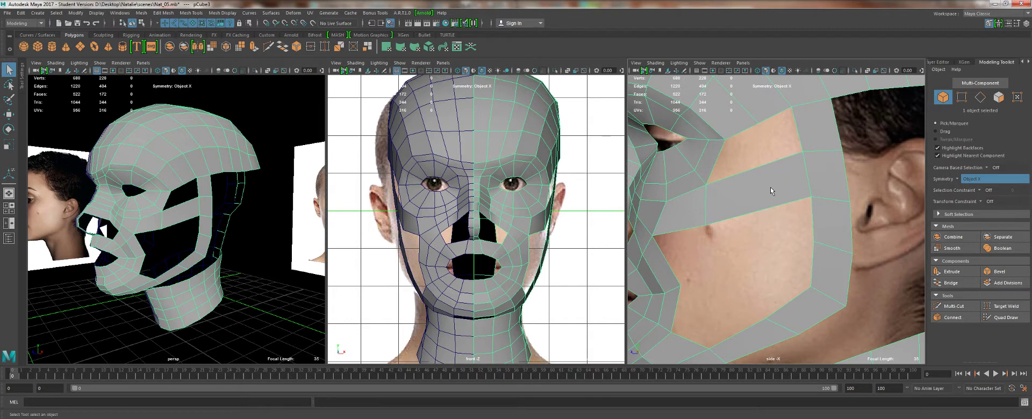
right_click_drag(770, 188, 770, 164)
left_click_drag(744, 156, 751, 231)
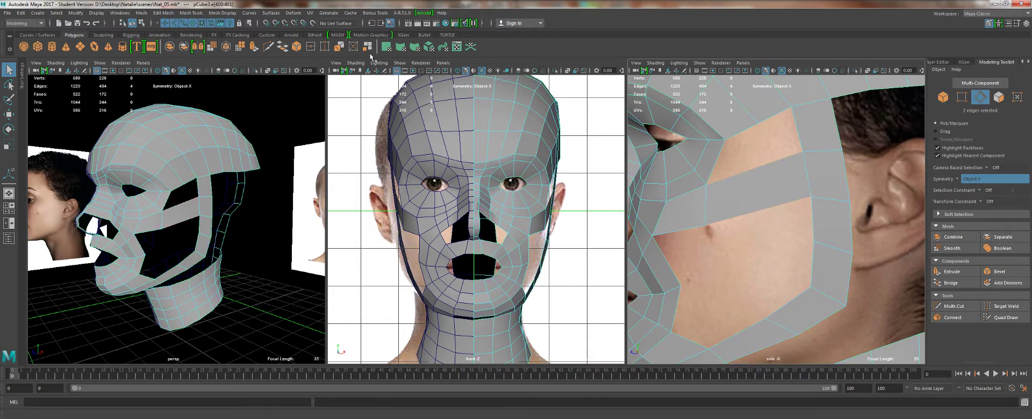
left_click(223, 13)
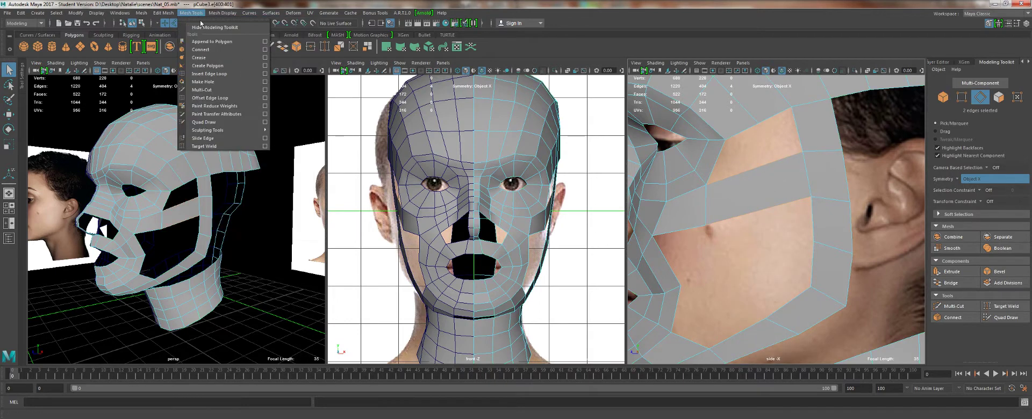
left_click(212, 42)
key("w")
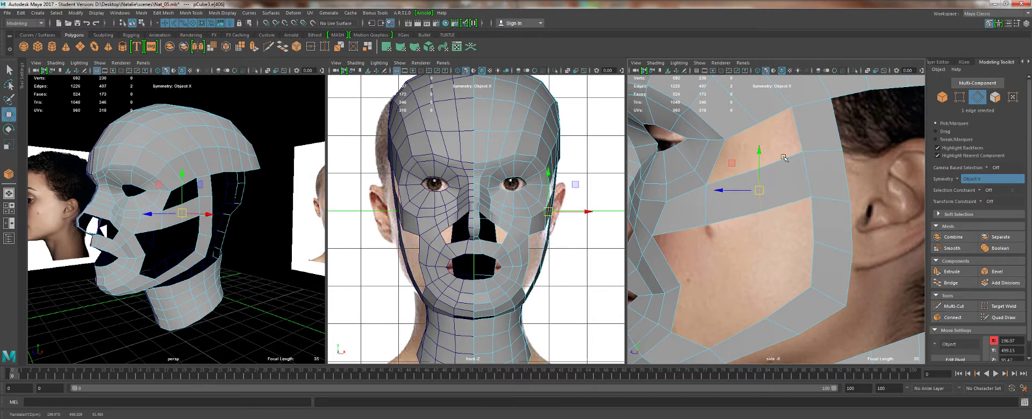
Bridge the cheek strip's upper edges to the edges beside the eye, and its lower edges to the jaw strip with one division.
key("q")
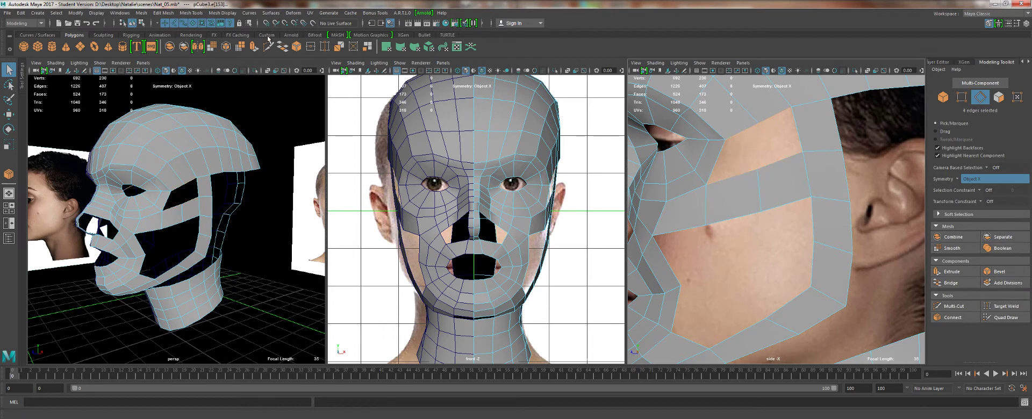
left_click(282, 47)
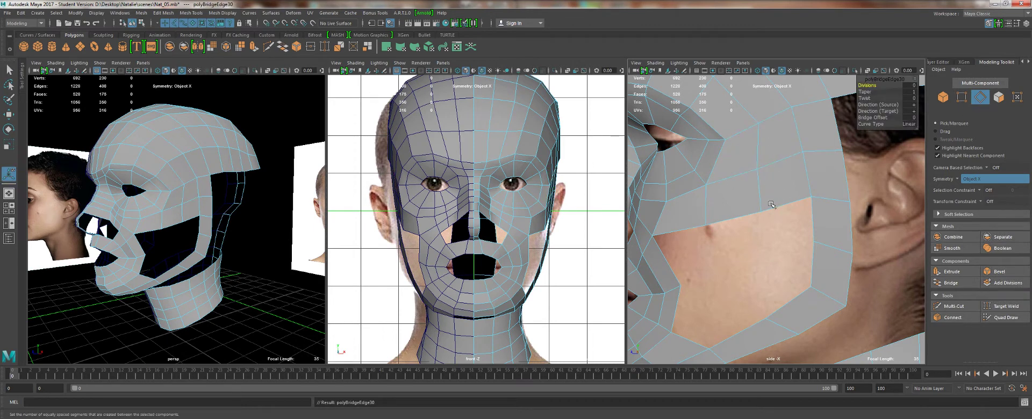
left_click(736, 212)
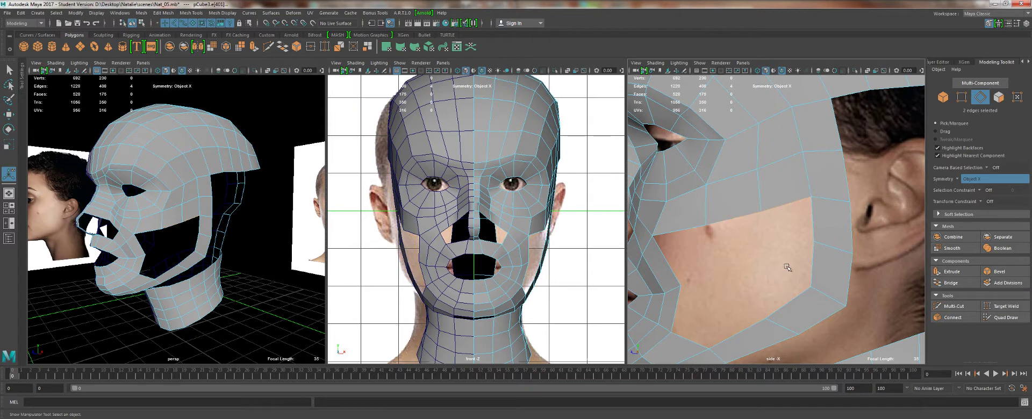
left_click(788, 301, "shift")
left_click_drag(747, 316, 747, 341, "shift")
left_click(282, 47)
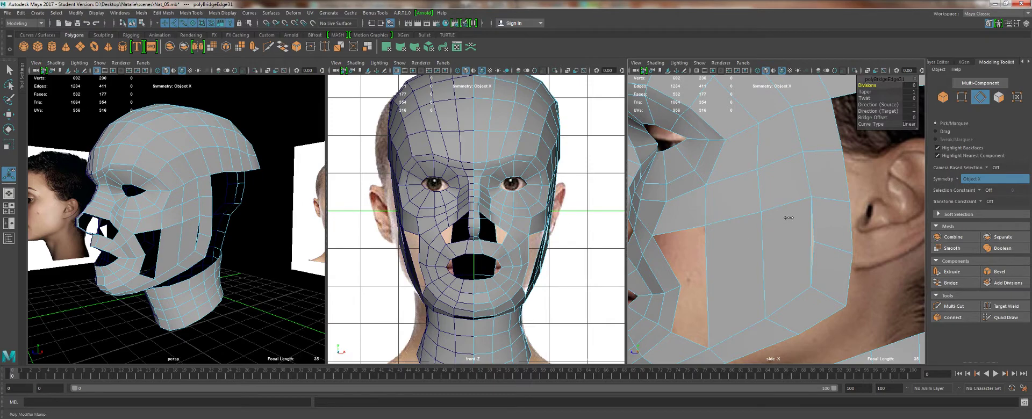
middle_click_drag(788, 217, 791, 222)
key("F8")
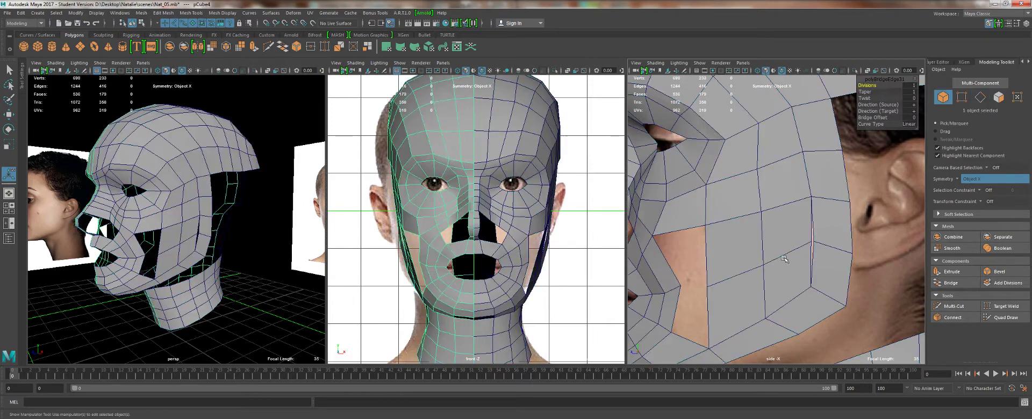
Move the open vertex in the rear part of the cheek onto its neighbouring vertex in the side view and merge the two.
left_click(784, 259)
key("q")
right_click_drag(793, 205, 763, 211)
left_click(811, 242)
key("w")
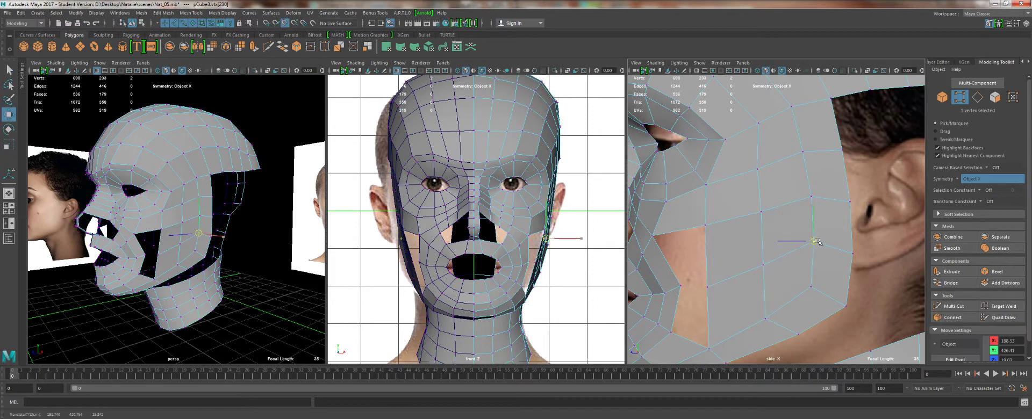
left_click(705, 285)
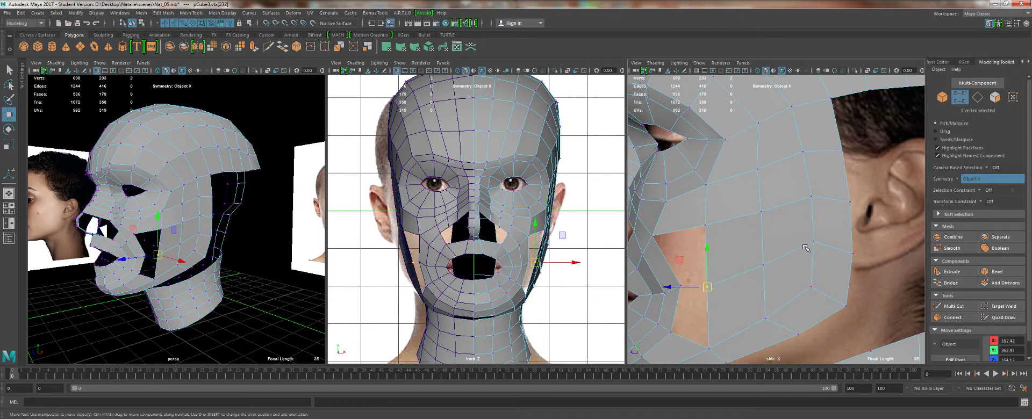
left_click(811, 240, "shift")
left_click(310, 47)
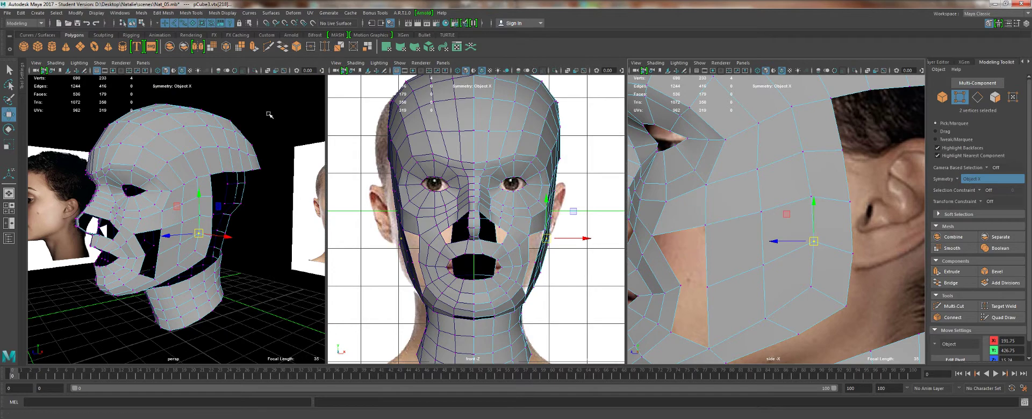
Bridge the front border edges of the cheek strip to the facing edges beside the mouth, closing the remaining cheek hole.
right_click_drag(188, 272, 211, 267, "alt")
mouse_move(210, 267)
left_mouse_down("alt")
mouse_move(202, 266)
mouse_move(210, 268)
left_mouse_up("alt")
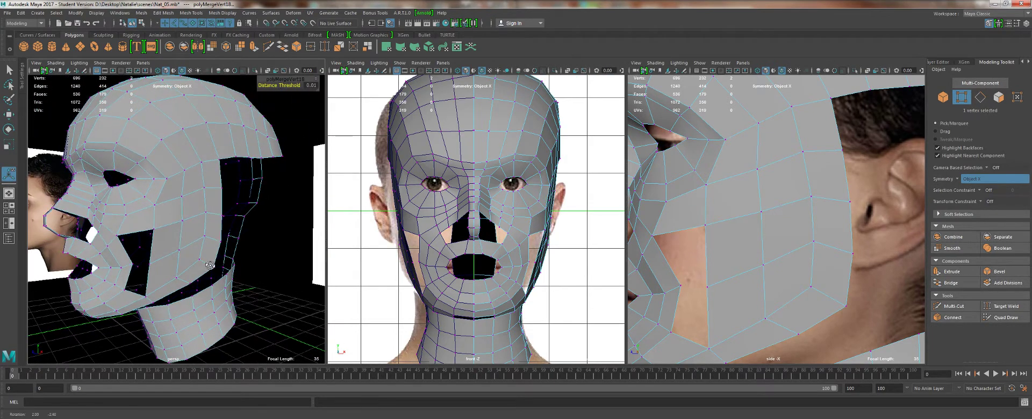
key("3")
key("1")
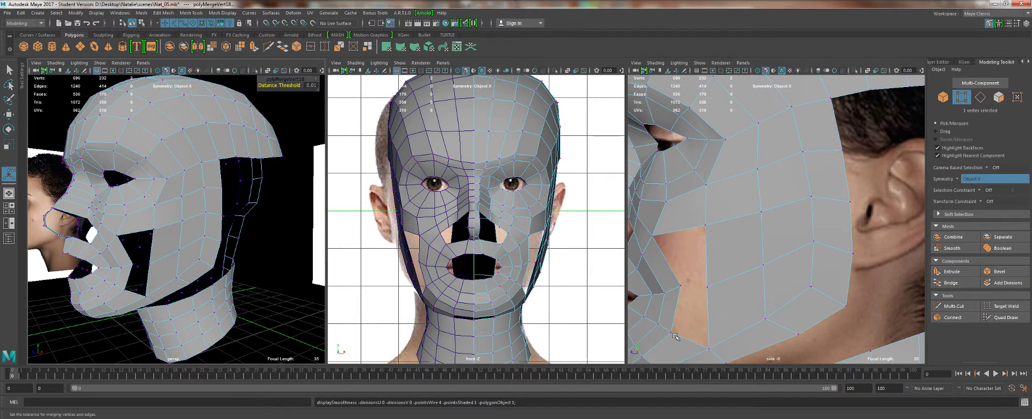
middle_click_drag(706, 326, 731, 271, "alt")
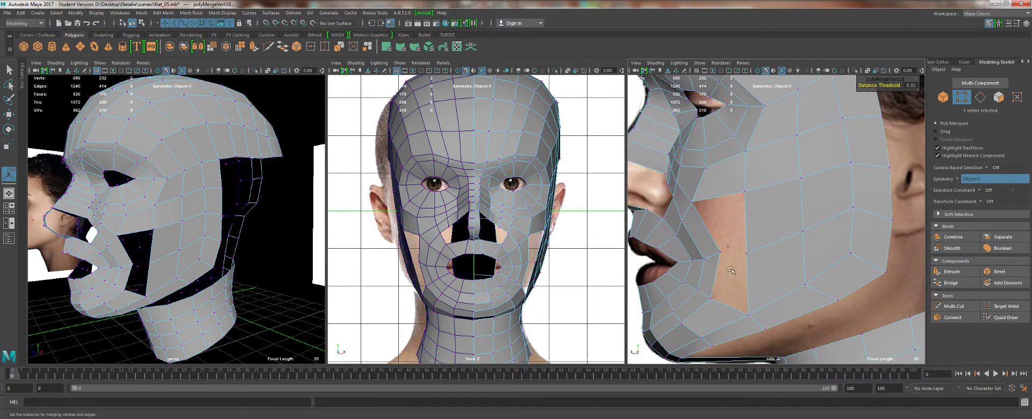
right_click_drag(693, 205, 693, 180)
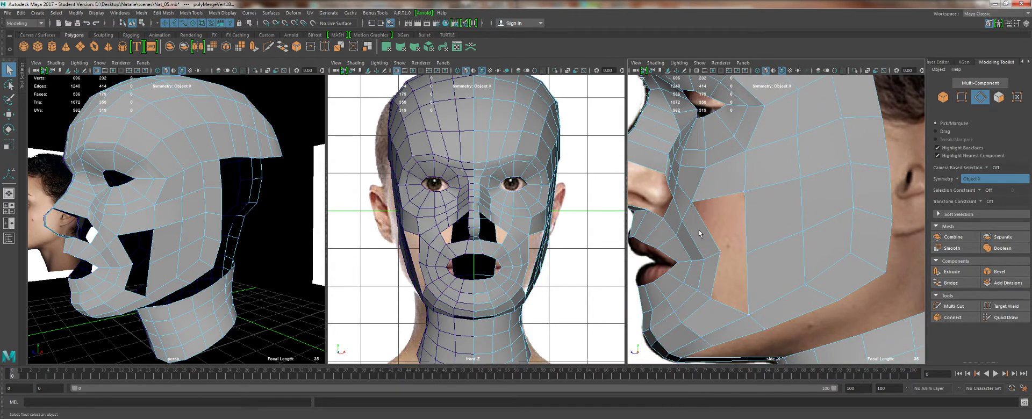
double_click(741, 255)
left_click(721, 271, "shift")
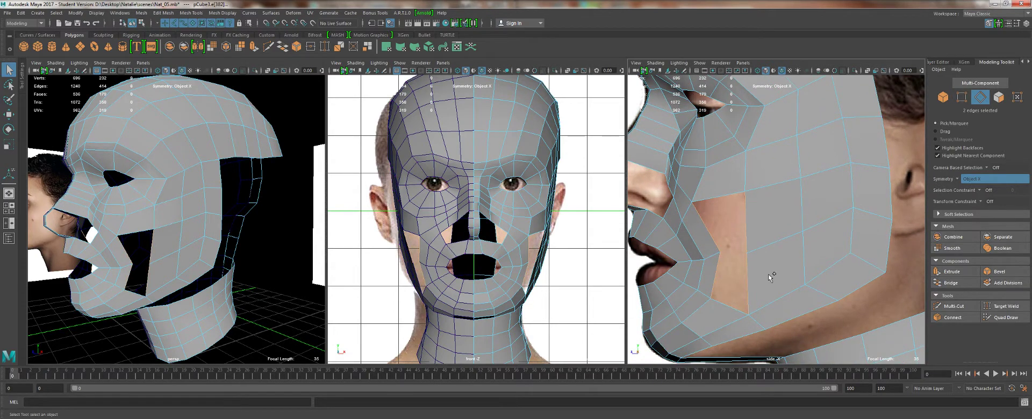
left_click(282, 46)
key("3")
scroll(780, 240, "down", 4)
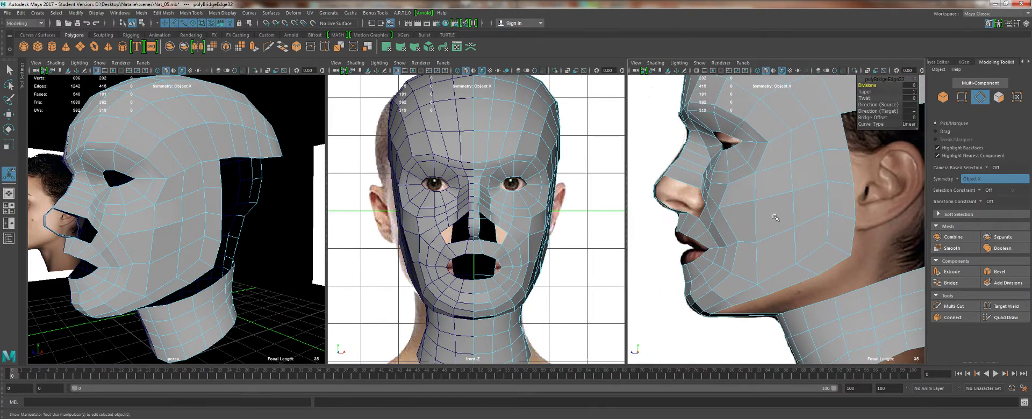
key("1")
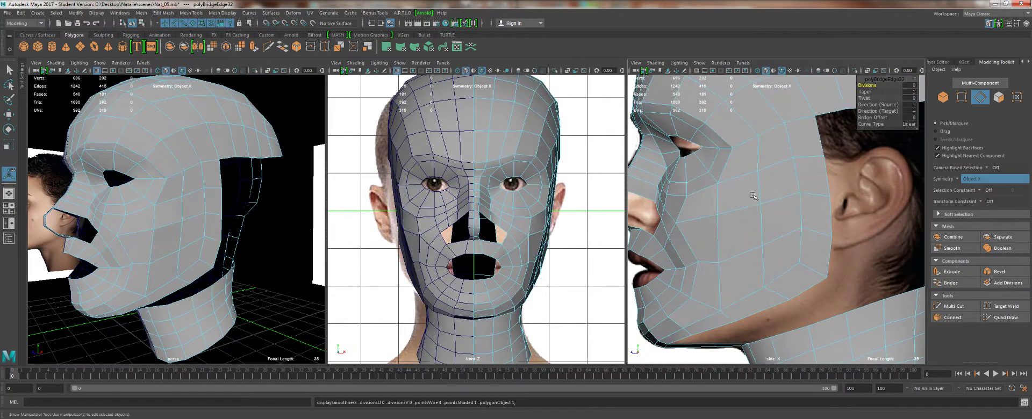
Reposition the middle cheek vertex and the vertex in front of it at mouth height in the side view.
right_click_drag(771, 206, 733, 206)
left_click_drag(751, 225, 775, 252)
key("w")
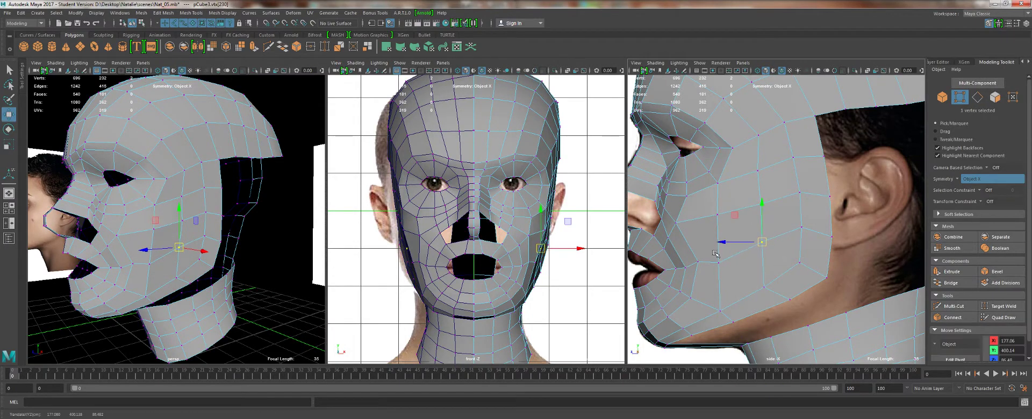
left_click(718, 262)
left_click_drag(719, 262, 720, 256)
key("ctrl+z")
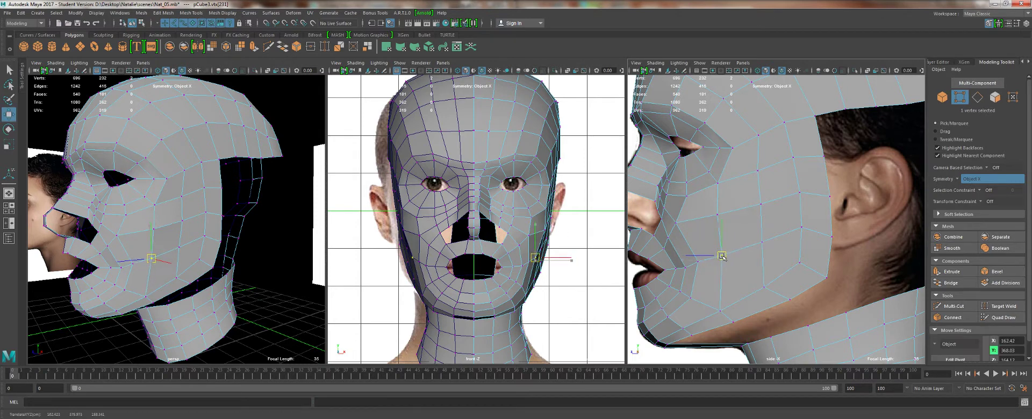
Adjust the front cheek vertex below the eye and the one behind the mouth corner in the side view to even the faces.
key("q")
left_click(713, 223)
left_click(718, 219)
right_click_drag(728, 204, 701, 211)
left_click(718, 217)
left_click(719, 217)
left_click(718, 215)
key("w")
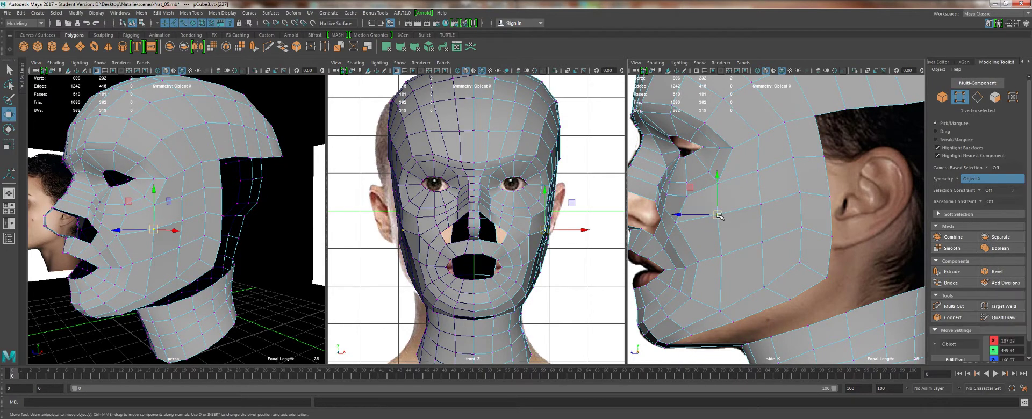
left_click_drag(718, 215, 694, 299)
key("q")
left_click(697, 262)
key("w")
left_click_drag(698, 262, 700, 261)
middle_click(268, 242)
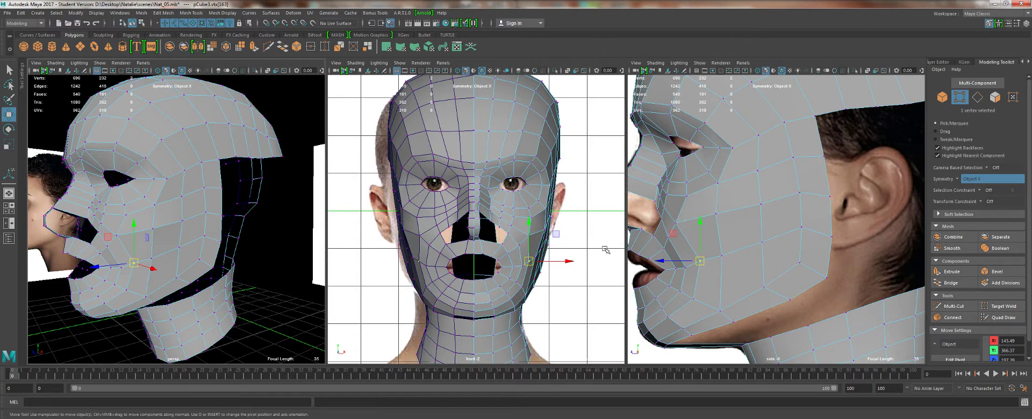
Even out the vertices in the rear cheek and at the jaw's lower edge in the side view, and return to object mode.
left_click(760, 171)
left_click_drag(760, 170, 762, 174)
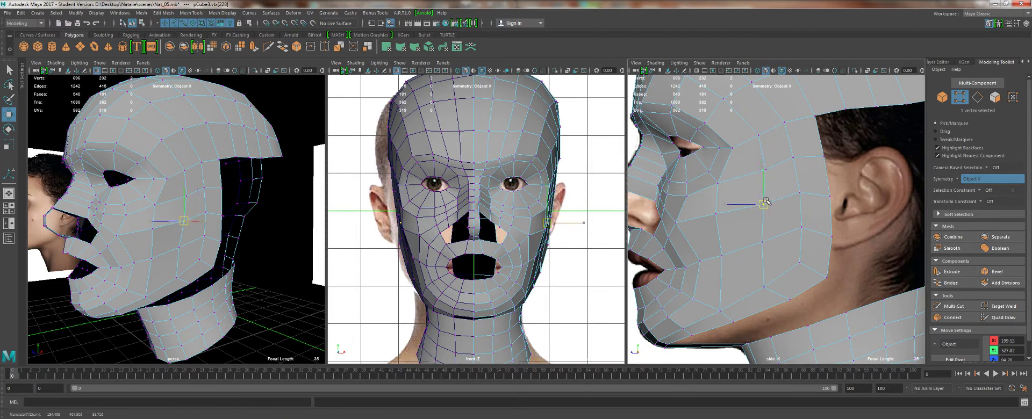
left_click(763, 243)
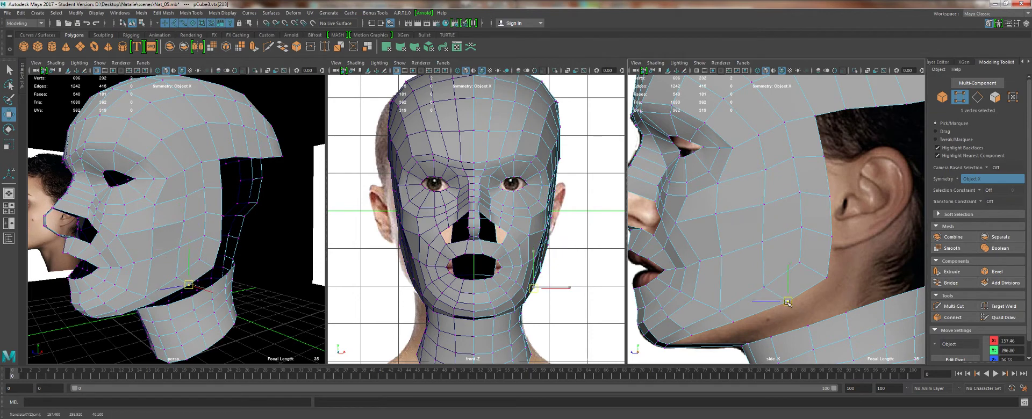
key("F8")
Soft-select the cheekbone vertex below the eye with an adjusted falloff radius and move it along X.
left_click_drag(730, 311, 758, 253)
right_click_drag(757, 253, 732, 173, "alt")
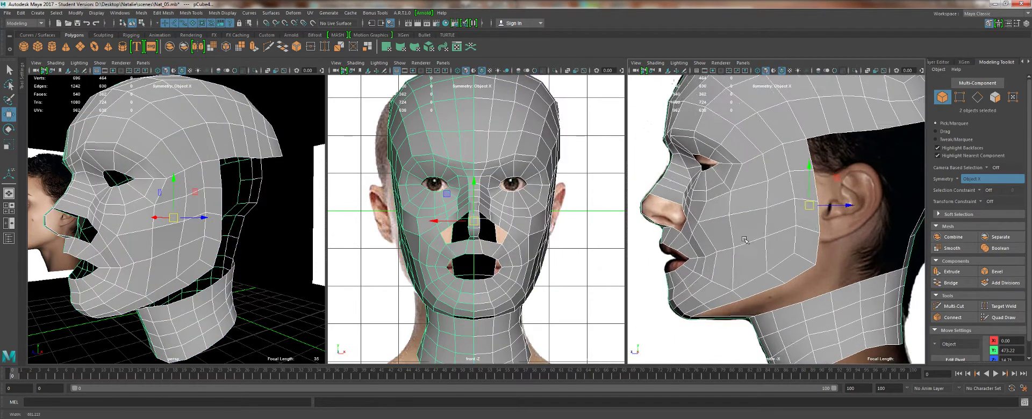
middle_click(469, 220)
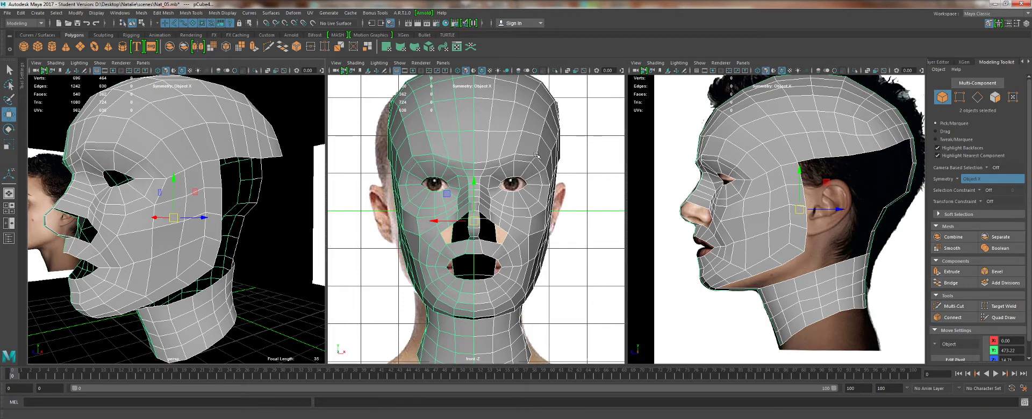
right_click_drag(180, 226, 105, 223, "alt")
left_click_drag(105, 223, 165, 250, "alt")
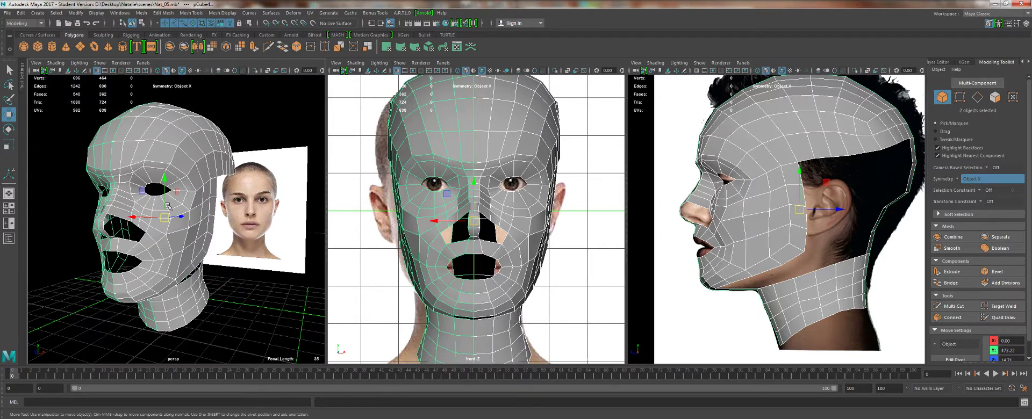
right_click_drag(182, 233, 146, 206)
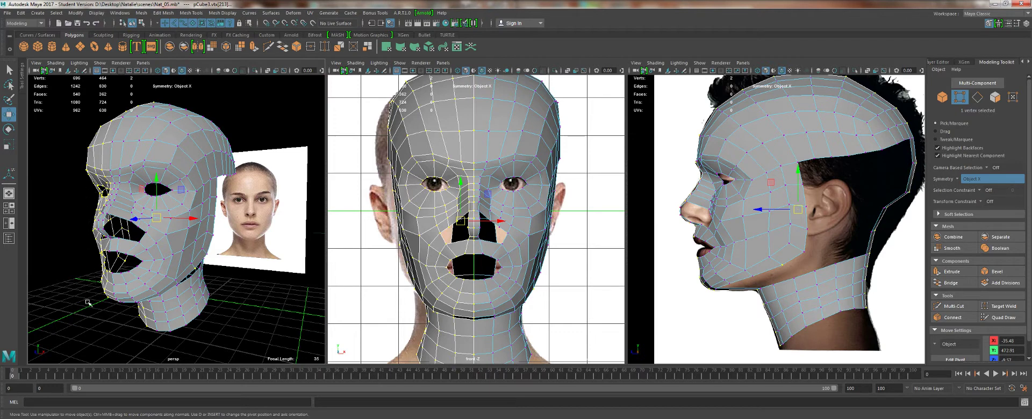
key("q")
left_click(171, 218)
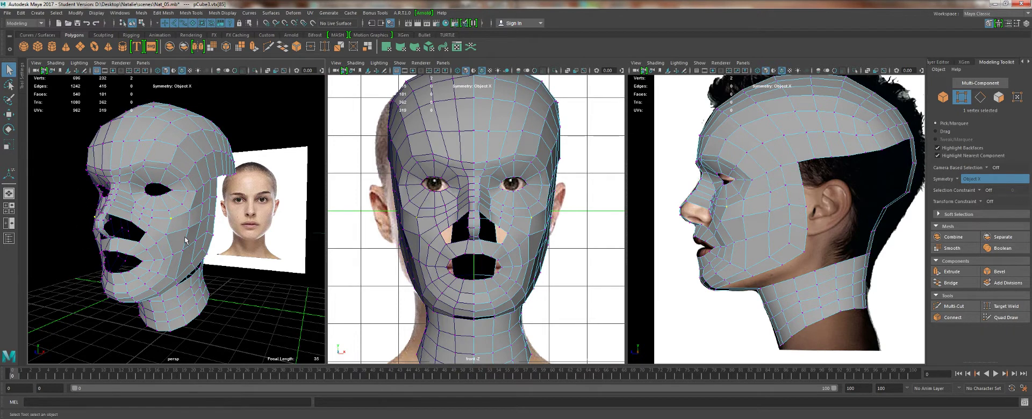
key("b")
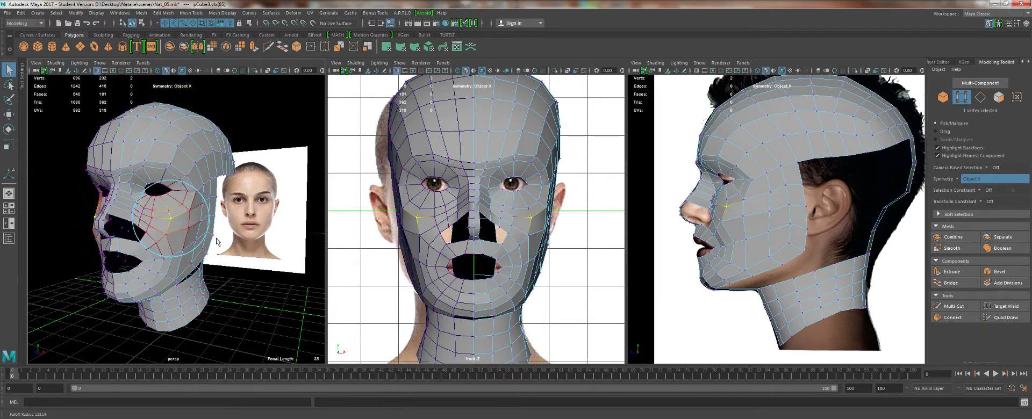
key("w")
left_click_drag(215, 240, 170, 245, "alt")
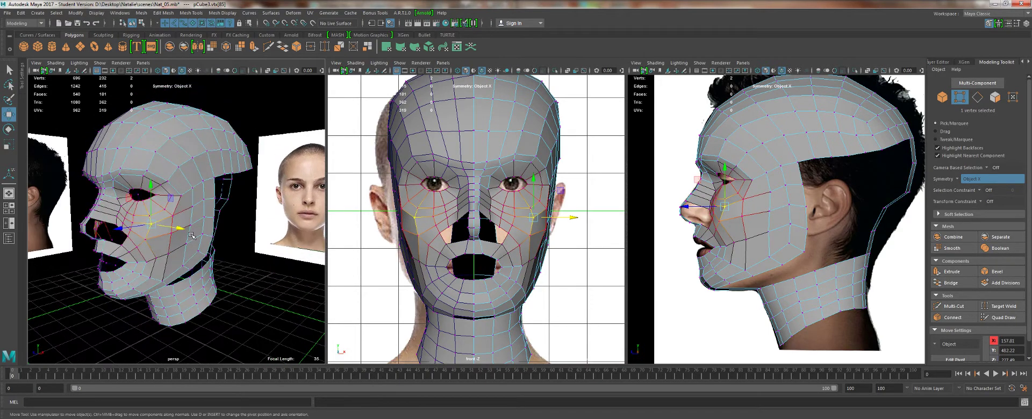
Soft-select the lower cheek vertex beside the mouth with an adjusted falloff radius and move it along X.
key("q")
left_click(170, 256)
key("F8")
left_click(168, 200)
right_click_drag(168, 200, 131, 199)
left_click_drag(153, 257, 183, 264, "alt")
left_click(172, 258)
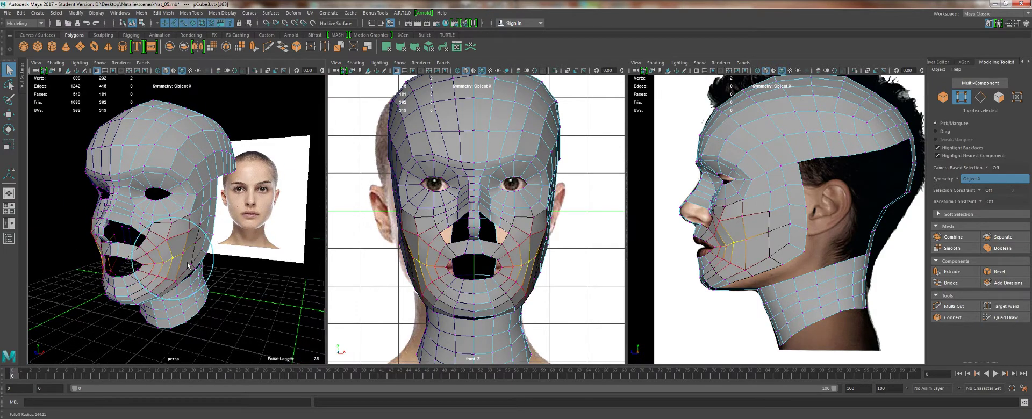
key("w")
left_click_drag(196, 262, 198, 263)
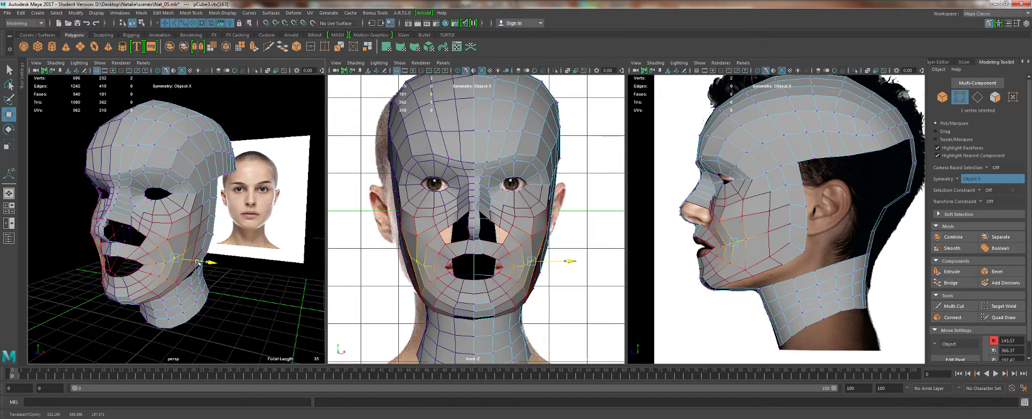
Move the soft-selected rear cheek vertex along X, return to object mode and deselect the head.
left_click(195, 240)
left_click(197, 243)
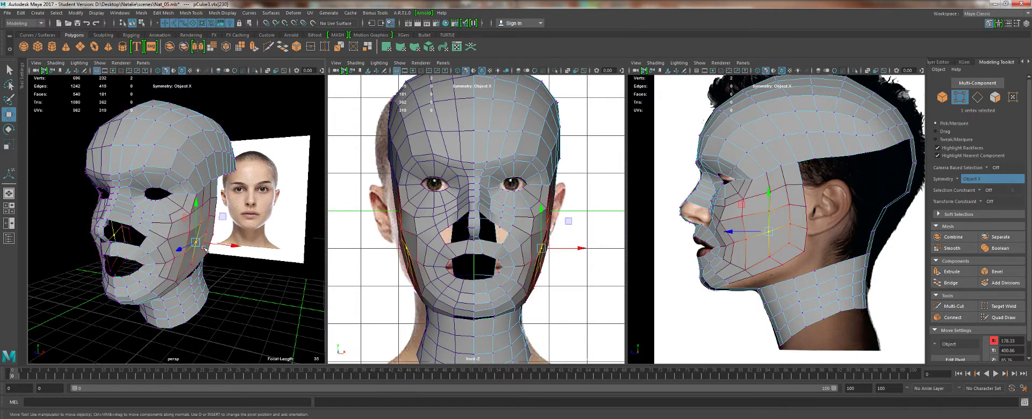
left_click_drag(211, 244, 207, 244)
left_click_drag(155, 260, 251, 260, "alt")
left_click_drag(256, 207, 159, 223, "alt")
key("q")
right_click_drag(159, 206, 199, 188)
left_click(240, 237)
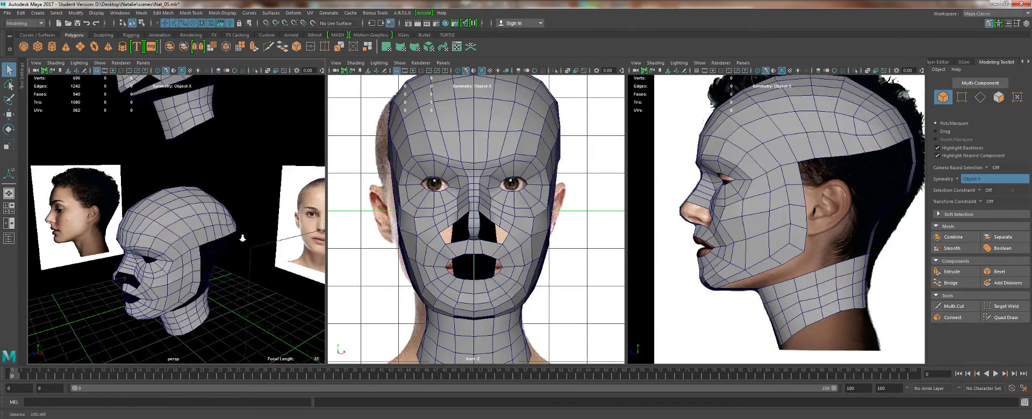
Draw a polygon cube over the ear in the side view and place it beside the head in the front view.
right_click_drag(241, 237, 279, 239, "alt")
left_click_drag(215, 241, 264, 234, "alt")
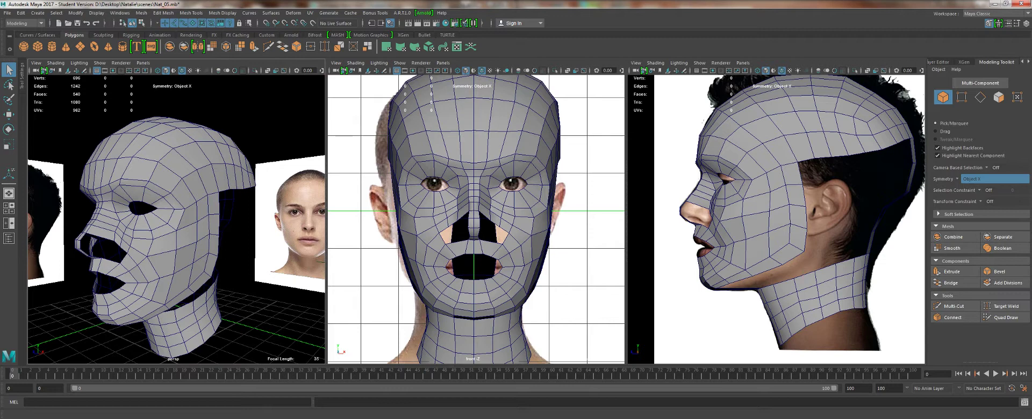
scroll(176, 219, "down", 2)
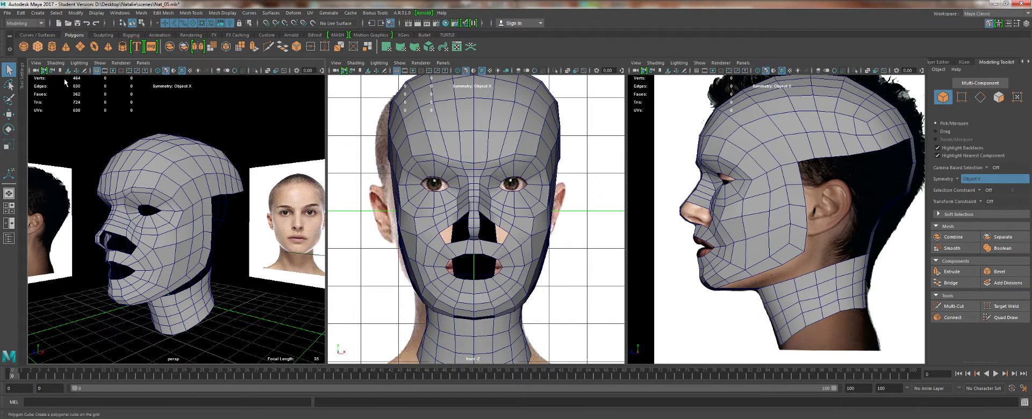
left_click(38, 47)
middle_click_drag(835, 213, 802, 215, "alt")
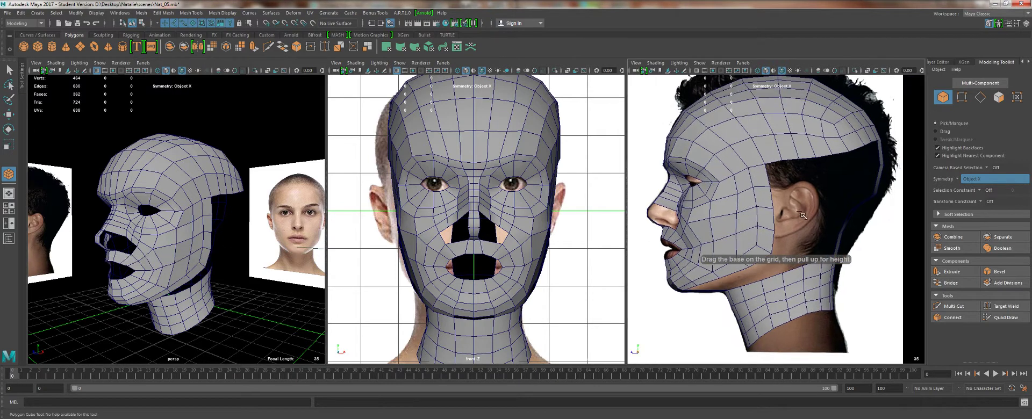
left_click_drag(790, 209, 807, 226, "shift")
left_click_drag(530, 217, 587, 194)
Scale the cube into a thin upright ear block, about 0.21 in X and 1.13 in Y.
key("r")
key("e")
key("r")
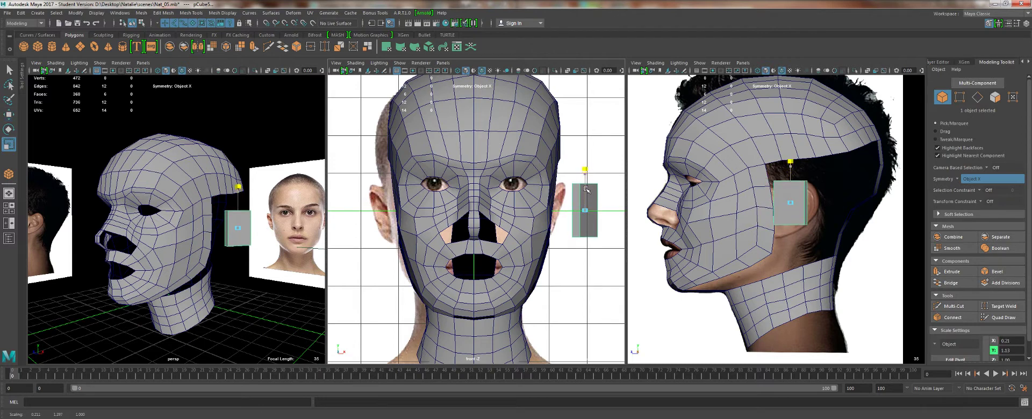
Rotate the block to follow the ear's angle and move it along X against the side of the head.
key("e")
left_click_drag(614, 191, 616, 195)
left_click_drag(291, 218, 249, 244, "alt")
key("w")
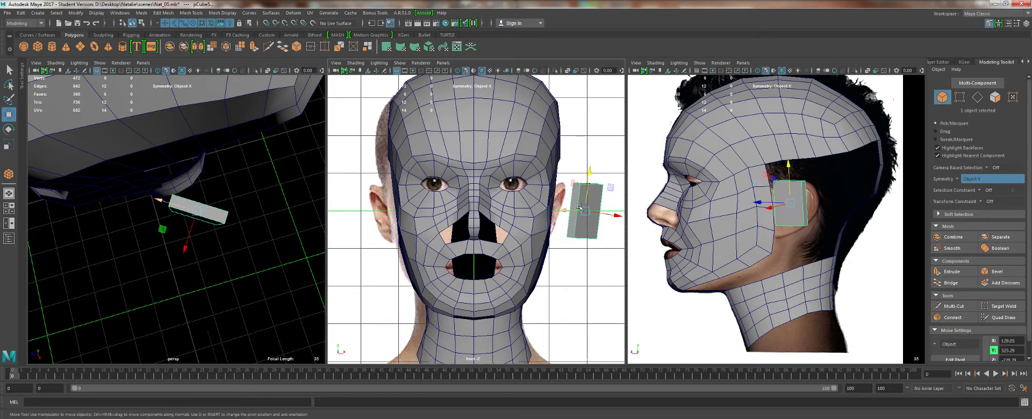
mouse_move(606, 210)
left_mouse_down()
mouse_move(583, 211)
mouse_move(606, 211)
mouse_move(597, 212)
left_mouse_up()
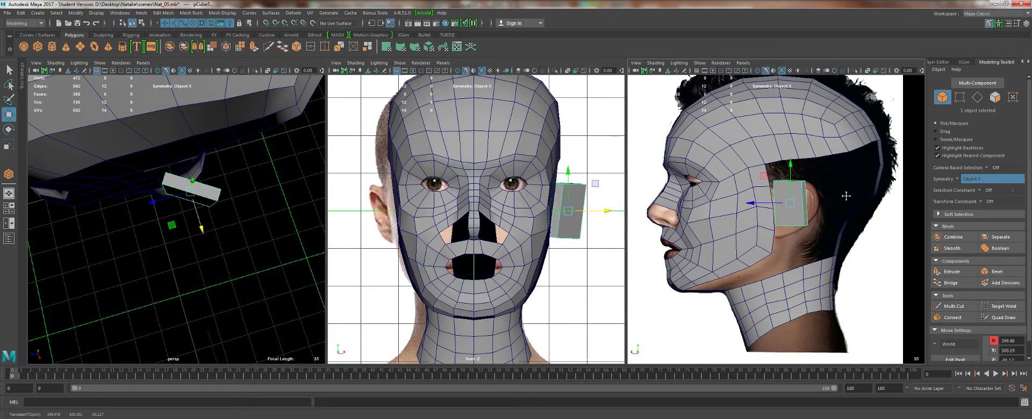
Switch the ear block to vertex mode and select its four bottom vertices in the side view.
middle_click_drag(846, 198, 798, 202, "alt")
scroll(768, 231, "up", 3)
key("q")
right_click_drag(730, 202, 693, 203)
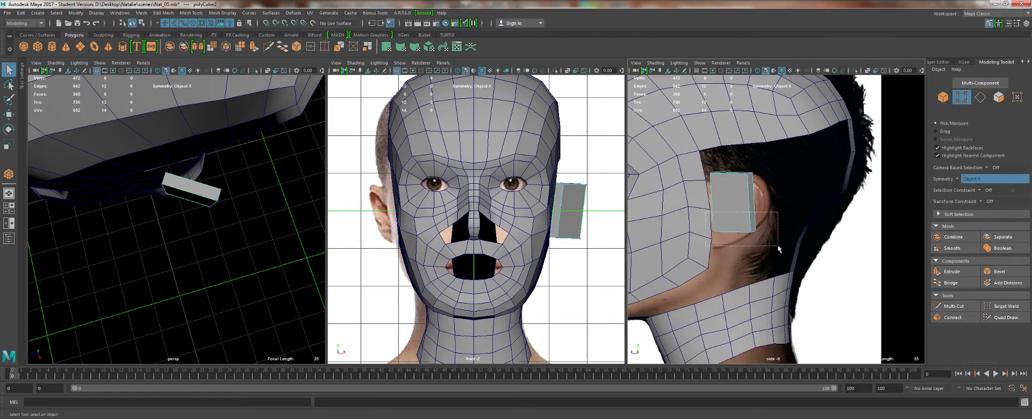
left_click_drag(777, 248, 777, 247)
key("w")
left_click(735, 217)
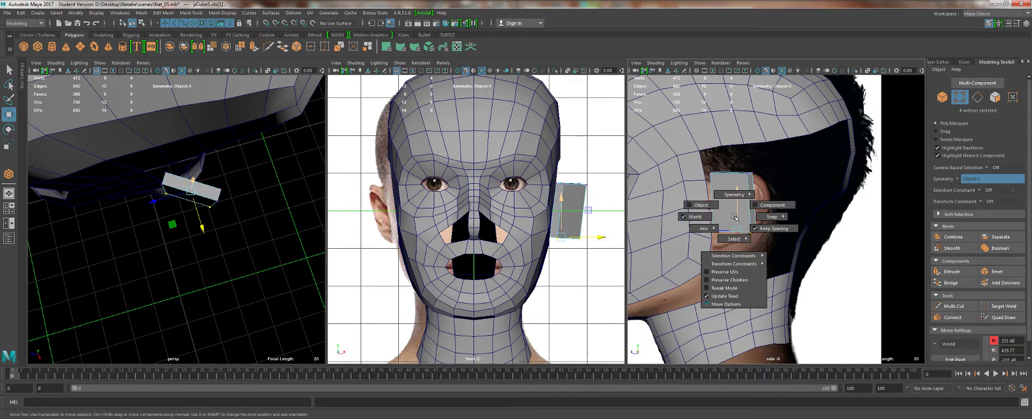
left_click_drag(704, 212, 703, 215)
left_click_drag(737, 191, 737, 205)
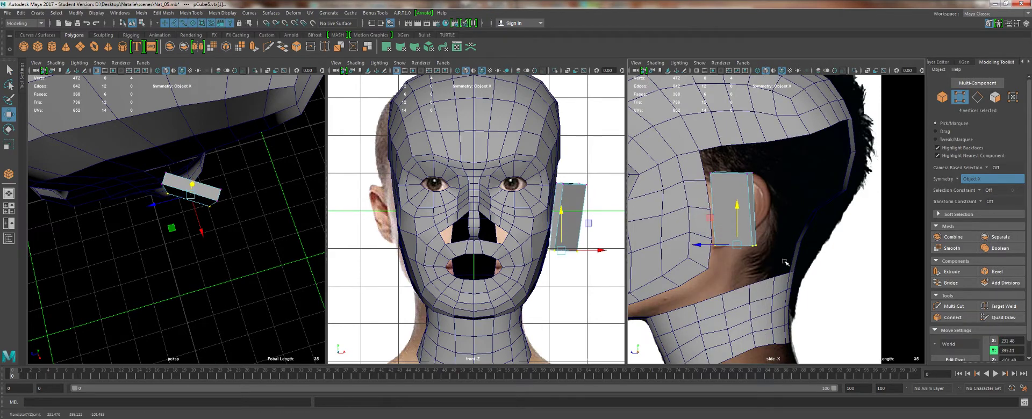
key("q")
key("ctrl+z")
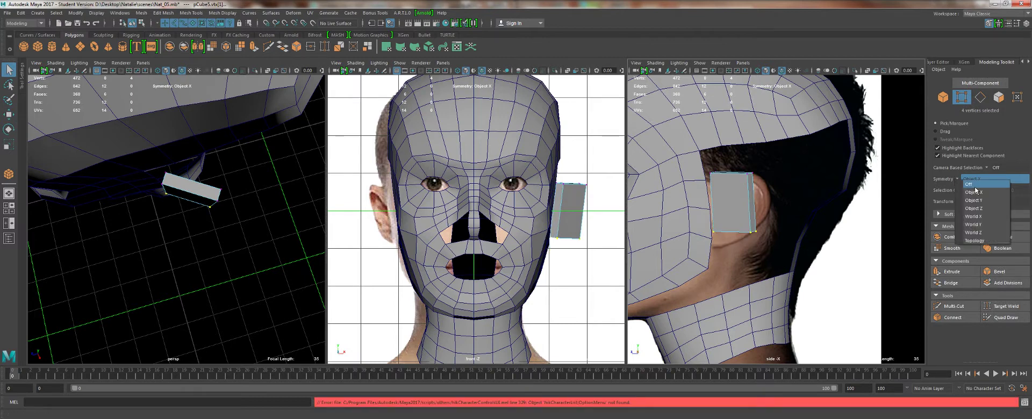
Turn symmetry off and lower the block's bottom vertices along Y to the base of the ear lobe.
left_click(971, 183)
key("w")
left_click_drag(736, 216, 736, 224)
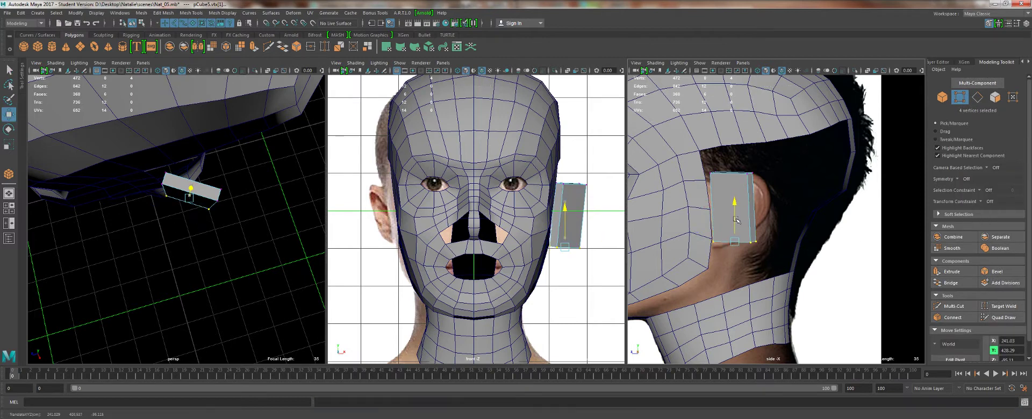
Pull the block's upper rear vertices back to the ear's edge and shift its outer lower and upper vertices inward along X.
key("q")
mouse_move(783, 259)
left_mouse_down()
mouse_move(744, 229)
mouse_move(754, 243)
mouse_move(751, 175)
mouse_move(761, 179)
left_mouse_up()
key("w")
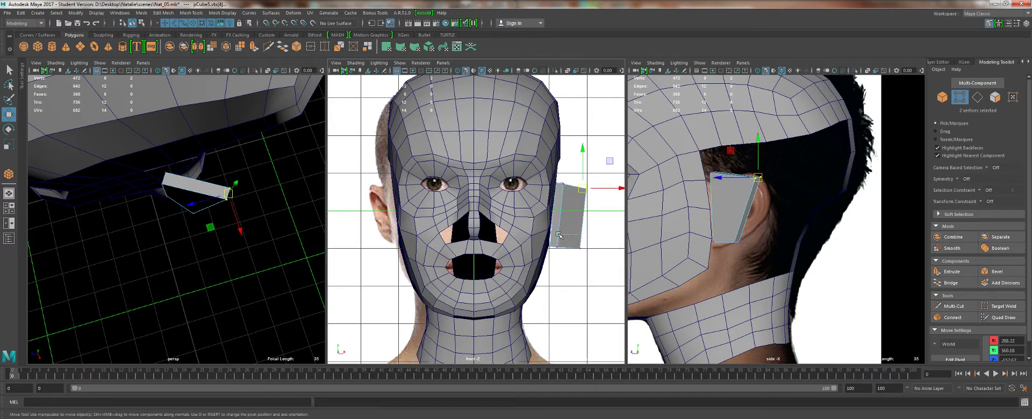
left_click_drag(563, 230, 582, 246)
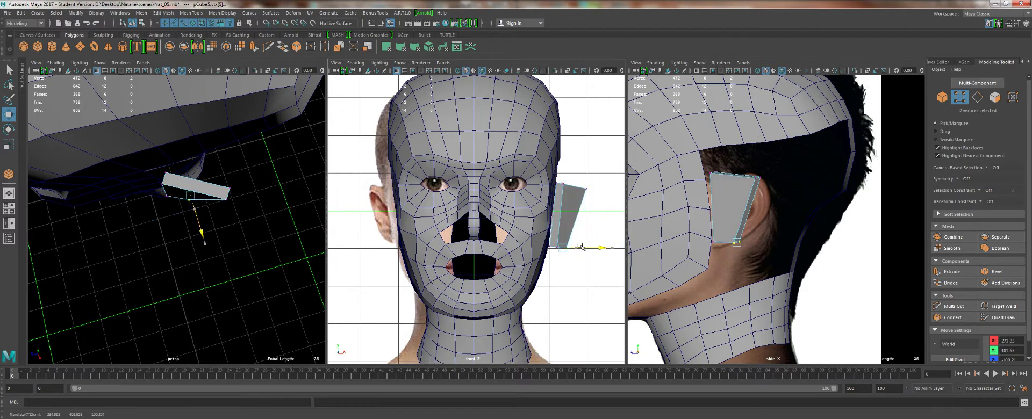
left_click_drag(598, 208, 591, 187)
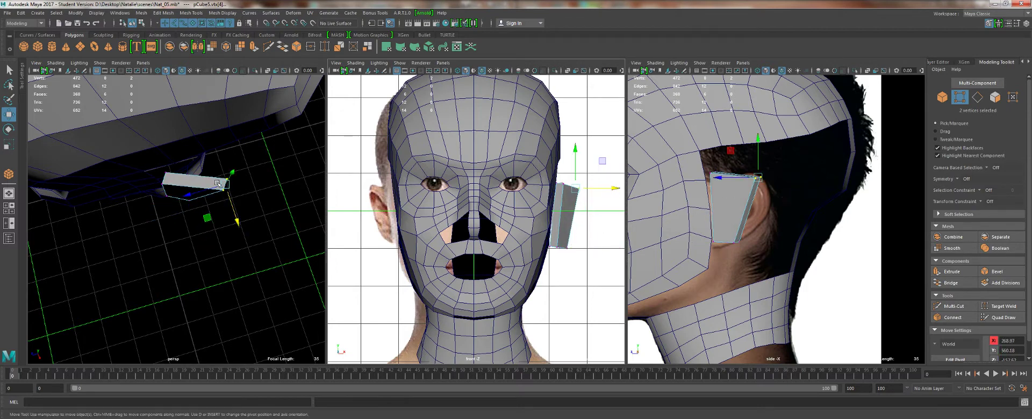
Move the block's inner front vertical edge backward along Z.
left_click_drag(218, 184, 161, 188, "alt")
scroll(150, 183, "up", 5)
right_click_drag(143, 180, 143, 207)
left_click(167, 182)
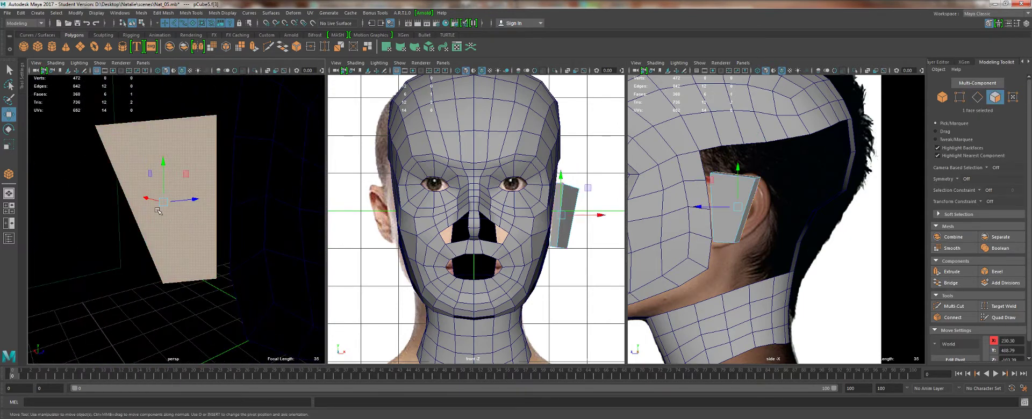
left_click_drag(158, 211, 130, 182, "alt")
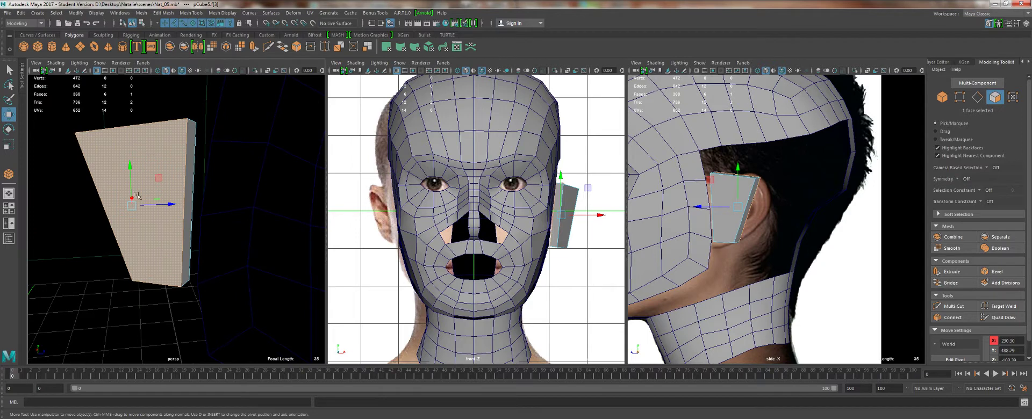
right_click_drag(177, 209, 174, 191)
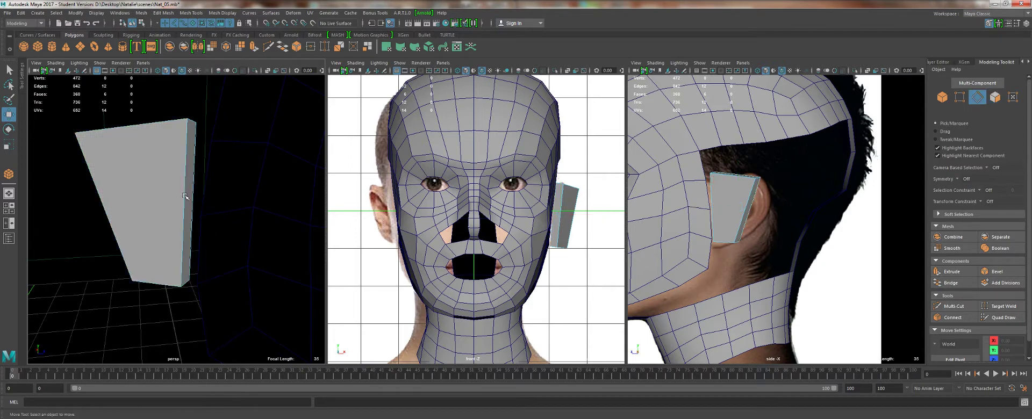
left_click(184, 197)
left_click_drag(193, 202, 177, 237, "alt")
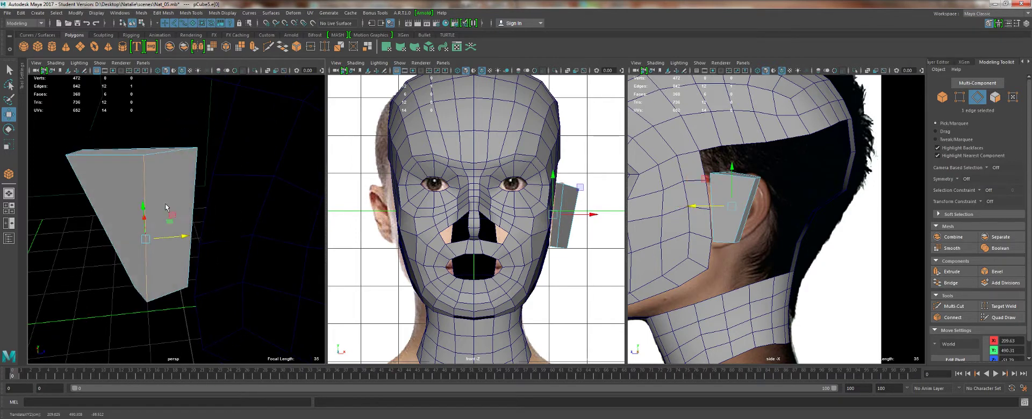
Delete the block's front face beside the cheek and check the smooth preview.
key("q")
right_click_drag(166, 205, 167, 226)
left_click(169, 218)
left_click_drag(169, 220, 230, 225, "alt")
key("Delete")
key("3")
key("1")
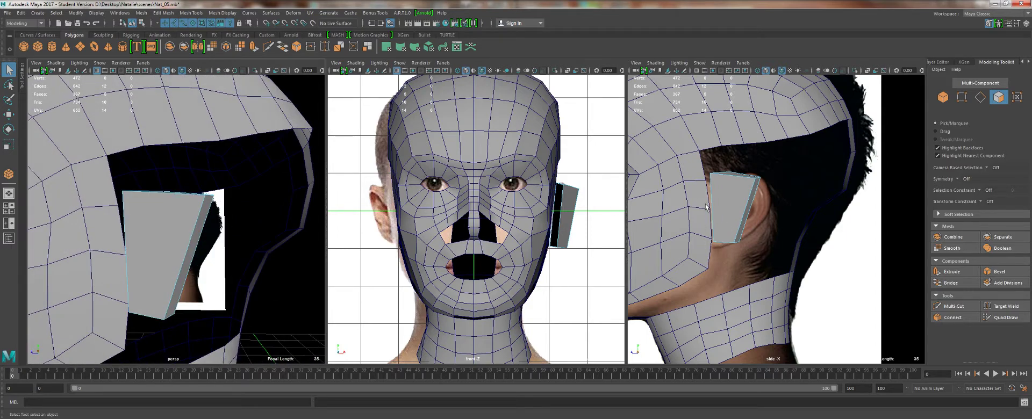
Connect the block's four upright edges to add a horizontal edge loop around its middle.
scroll(706, 207, "up", 4)
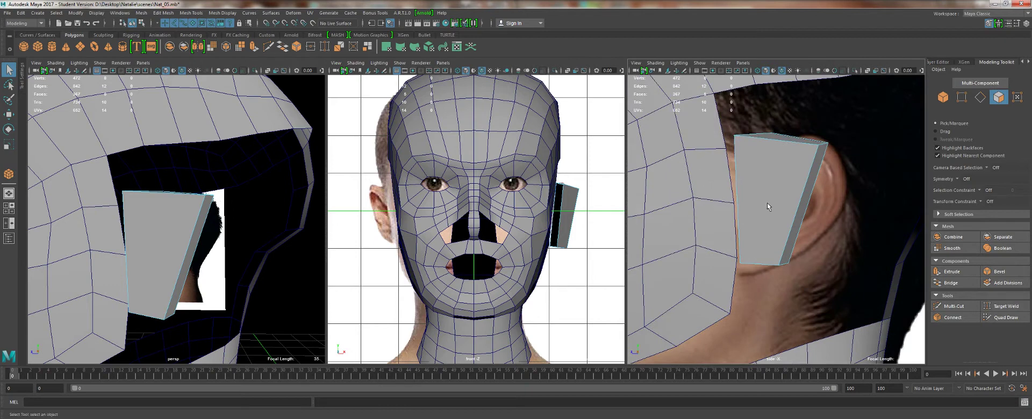
right_click_drag(781, 191, 781, 167)
left_click_drag(859, 191, 692, 212)
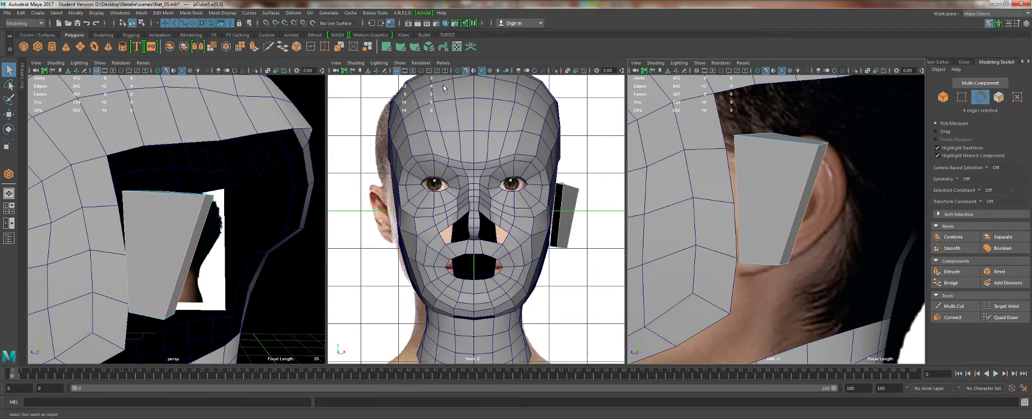
left_click(197, 13)
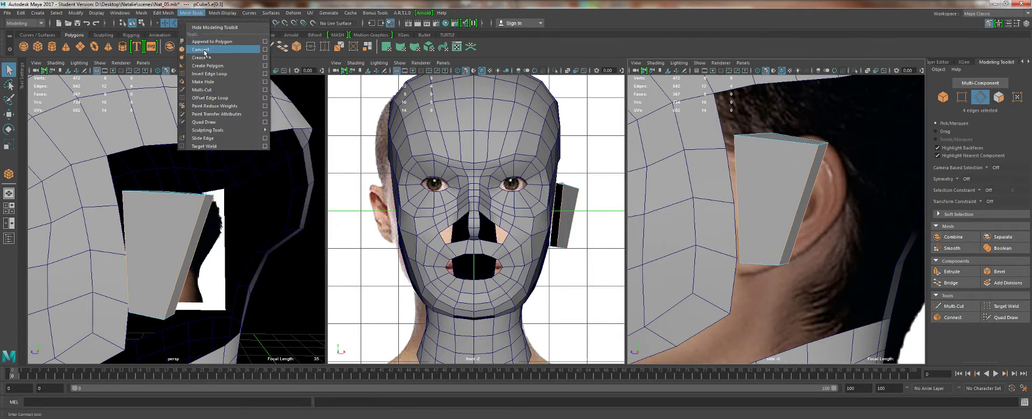
left_click(202, 50)
key("w")
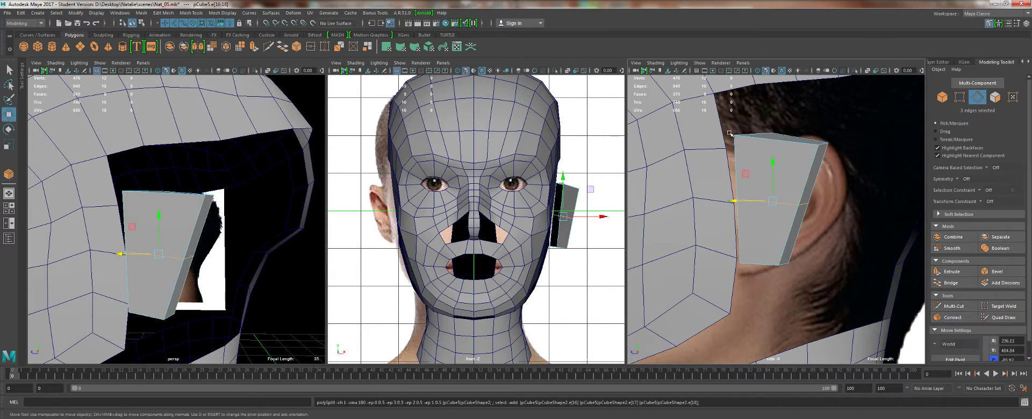
Move the whole ear block slightly backward along Z in the side view.
right_click_drag(753, 167, 783, 152)
key("w")
left_click_drag(734, 190, 739, 188)
key("q")
right_click_drag(741, 144, 720, 145)
right_click_drag(785, 165, 784, 139)
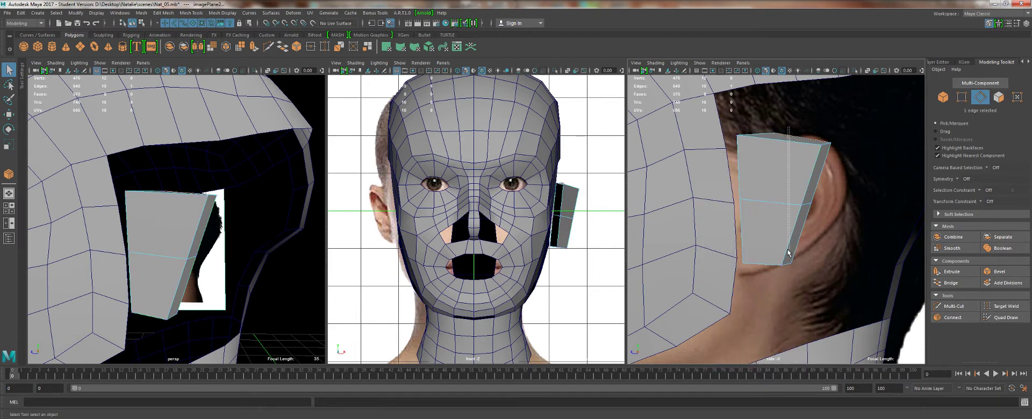
left_click_drag(760, 288, 761, 285, "shift")
key("g")
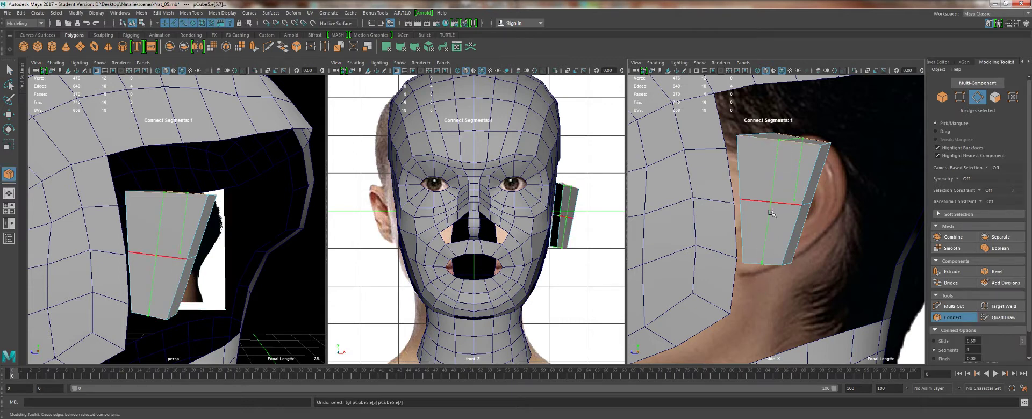
key("w")
Select the block's six crosswise edges in a perspective view and connect them with a vertical edge loop.
key("space")
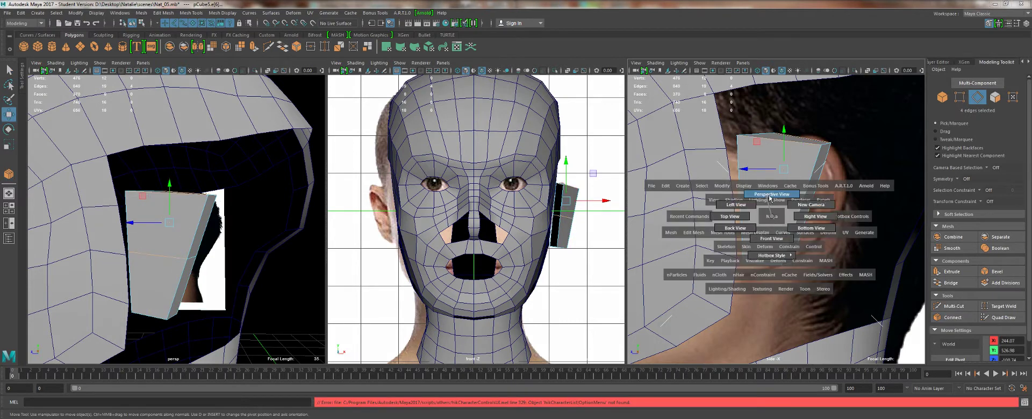
left_click(770, 198)
key("f")
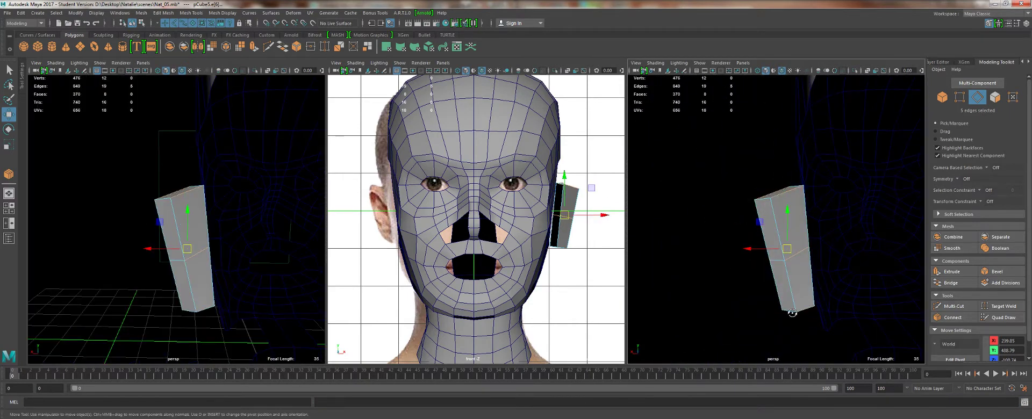
left_click_drag(792, 312, 857, 313, "alt")
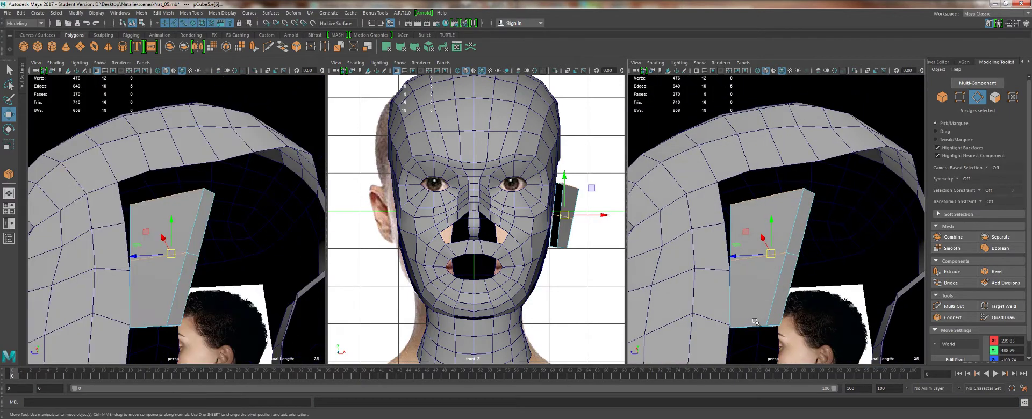
left_click_drag(759, 331, 763, 365, "alt")
left_click(223, 13)
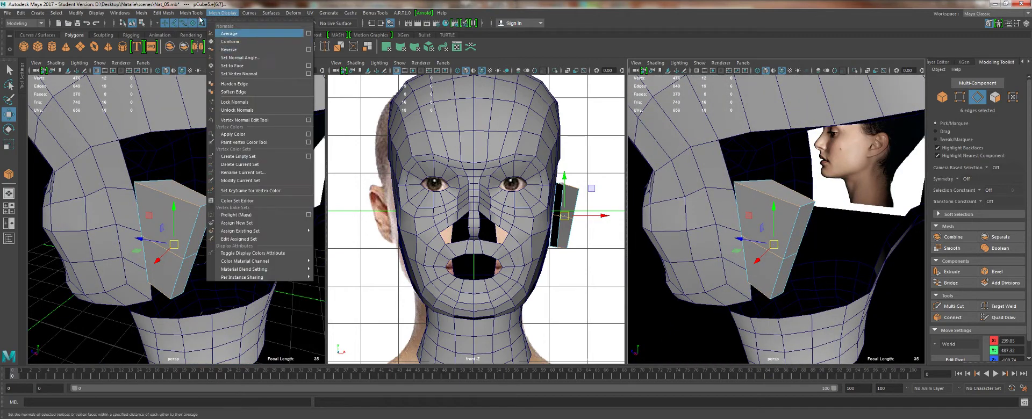
mouse_move(191, 12)
left_click(207, 49)
Move the block's top middle, upper rear, middle rear and lower rear edges to follow the ear outline in the side view.
left_click_drag(747, 237, 807, 233, "alt")
key("space")
middle_click_drag(768, 187, 798, 207, "alt")
key("q")
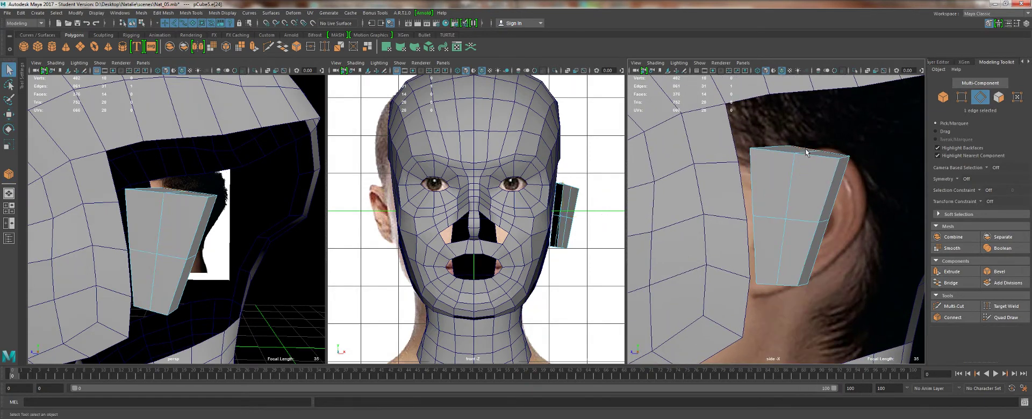
key("w")
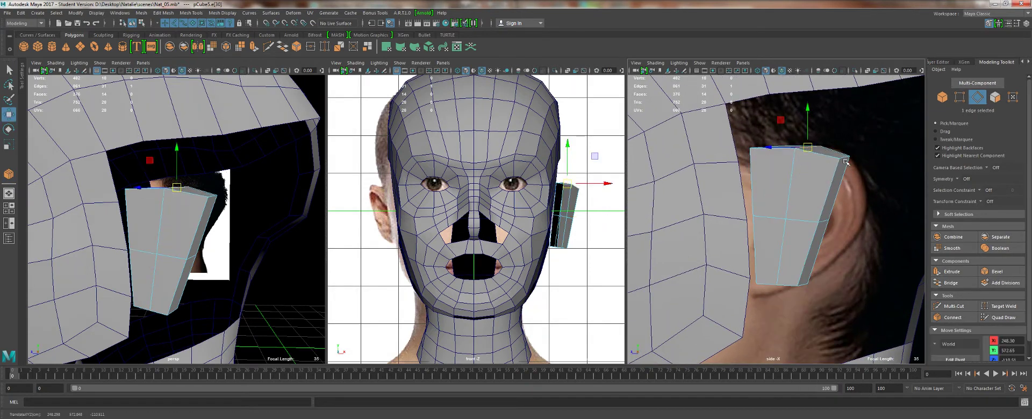
left_click(820, 220)
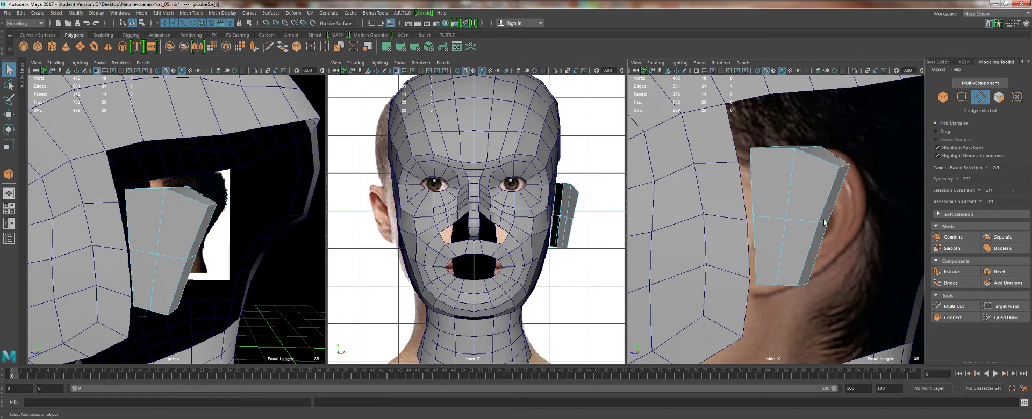
left_click_drag(814, 222, 848, 226)
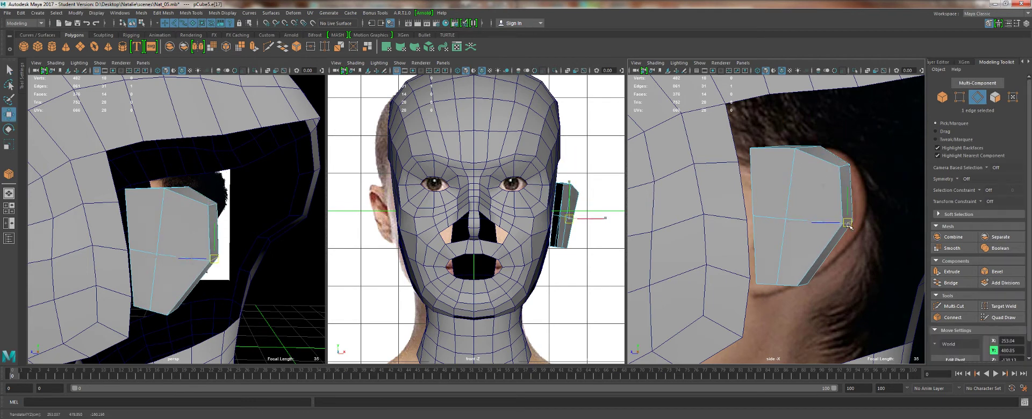
left_click(806, 285)
left_click_drag(803, 285, 810, 280)
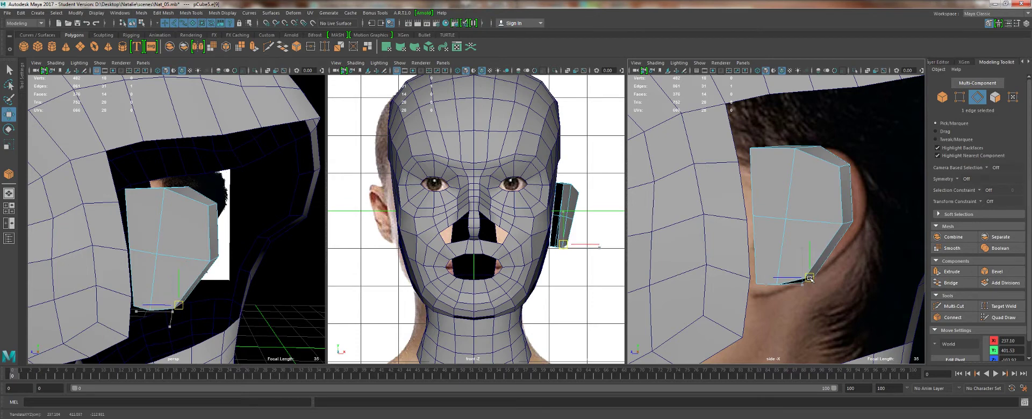
Lower the block's upper front corner and top middle vertices to round off the top of the ear.
left_click_drag(134, 172, 263, 176, "alt")
middle_click_drag(228, 173, 258, 165, "alt")
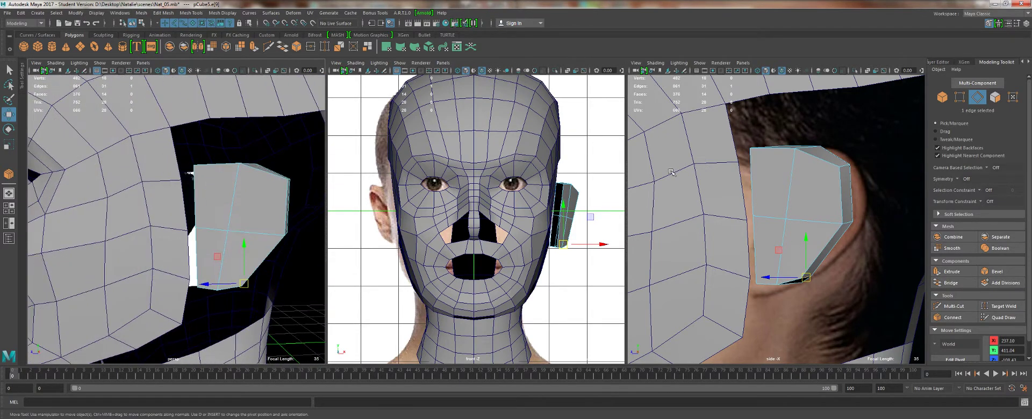
right_click_drag(776, 166, 746, 156)
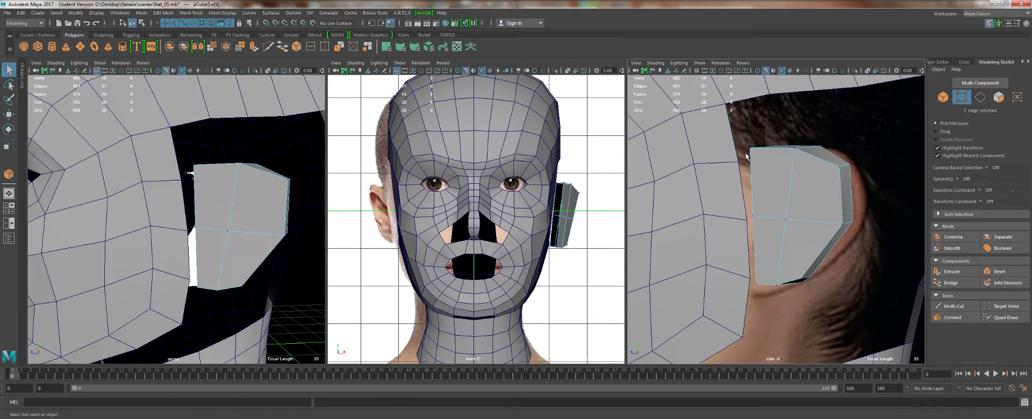
key("w")
left_click_drag(760, 160, 797, 147)
left_click_drag(790, 111, 789, 116)
middle_click_drag(729, 166, 761, 171, "alt")
key("q")
Return to object mode, save the scene as Nat_06.mb and select the ear block.
key("F8")
left_click(727, 181)
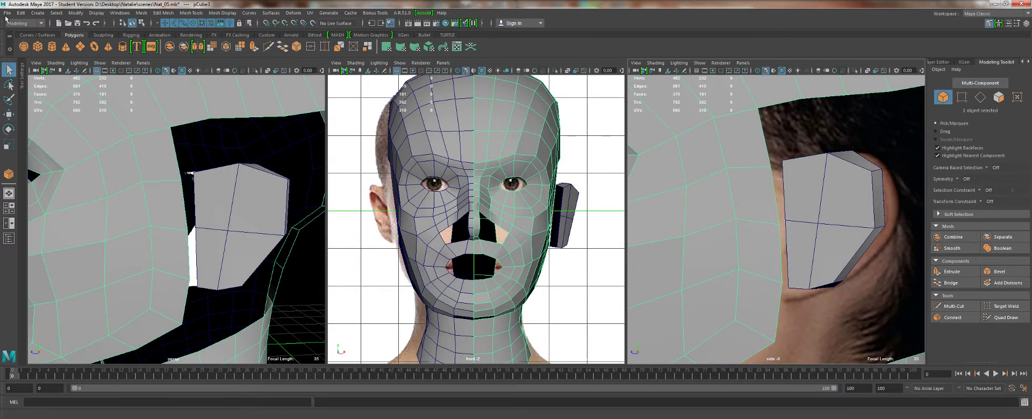
left_click(7, 12)
left_click(33, 54)
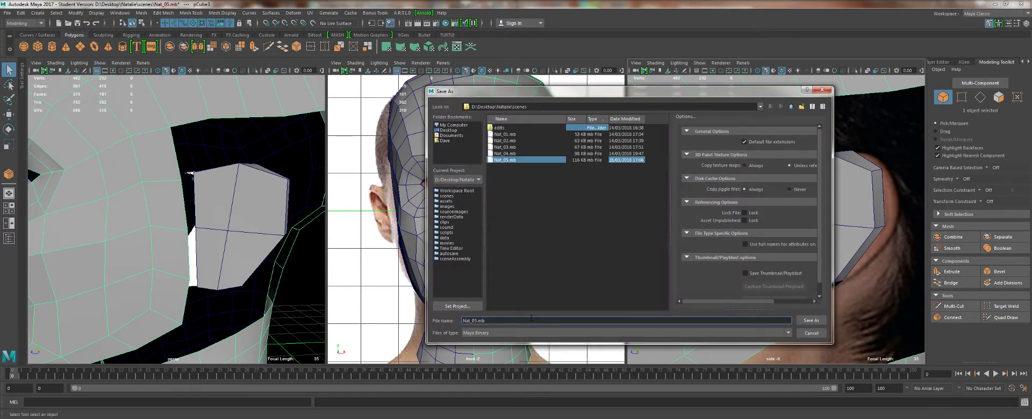
key("Return")
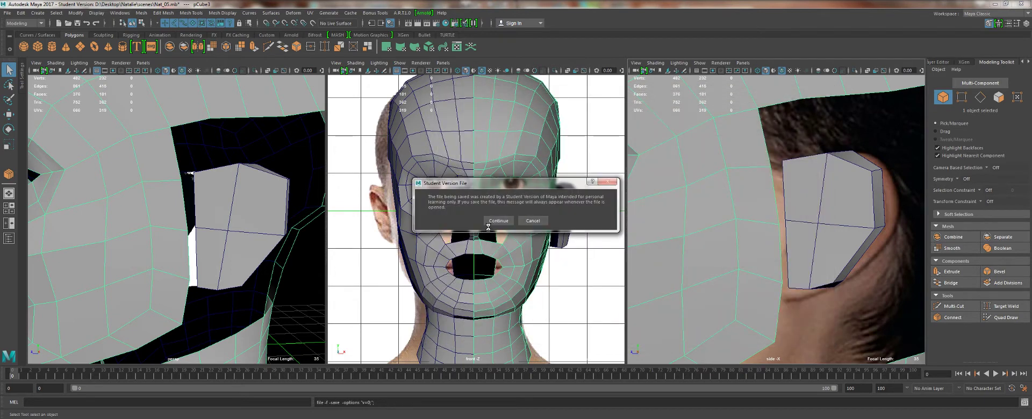
left_click(488, 224)
left_click(791, 201)
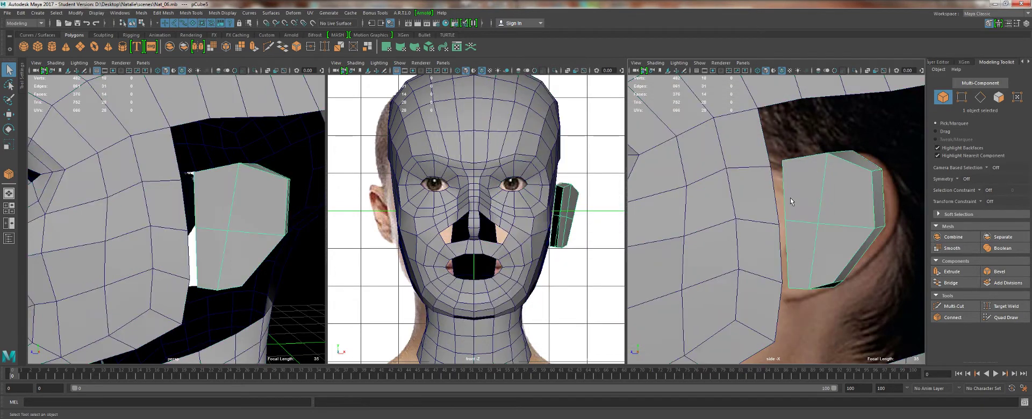
left_click_drag(553, 211, 552, 219, "alt")
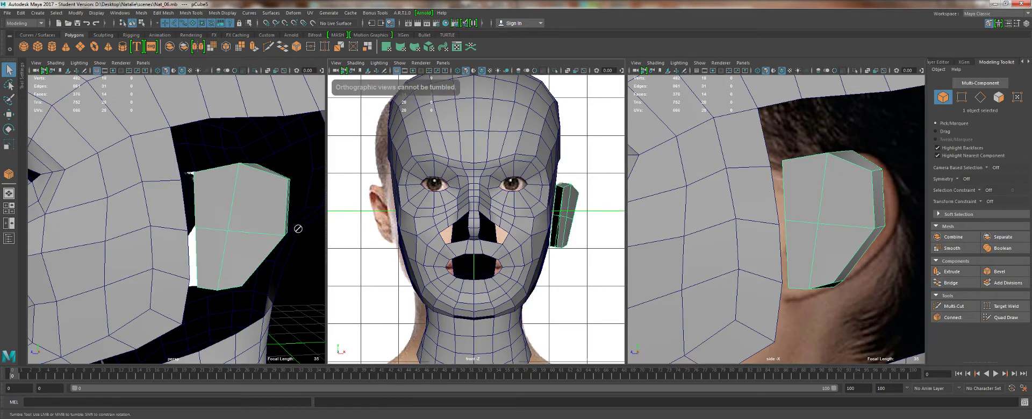
Snap the ear block's upper front vertex onto the nearest vertex of the head's open side border.
left_click_drag(298, 229, 309, 242, "alt")
key("w")
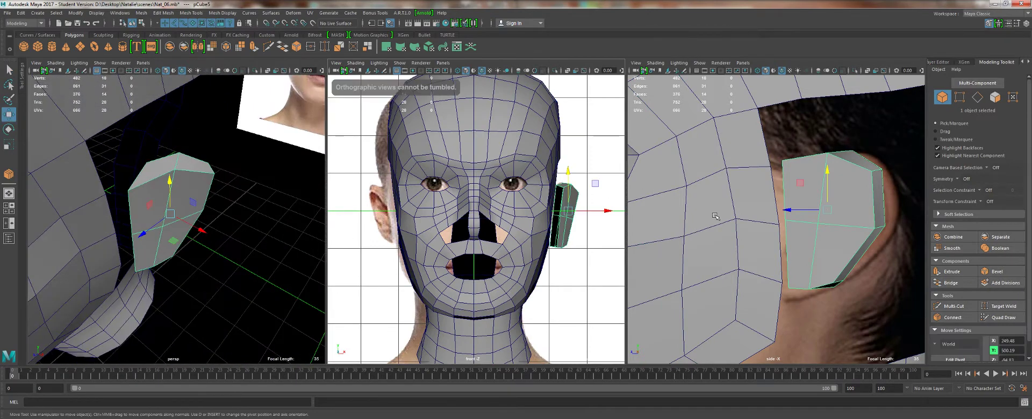
right_click(813, 200)
right_click(779, 172)
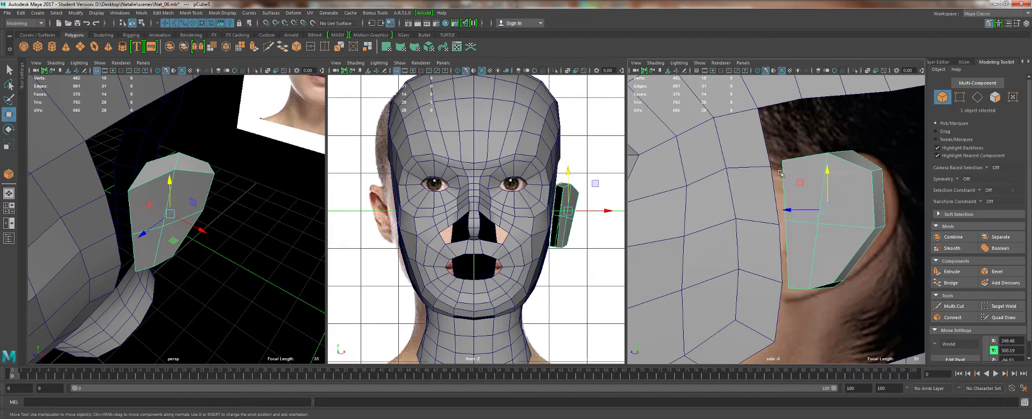
right_click_drag(780, 173, 776, 163)
right_click_drag(510, 207, 536, 209, "alt")
middle_click_drag(501, 214, 494, 212, "alt")
right_click_drag(207, 218, 171, 197, "alt")
scroll(171, 197, "down", 2)
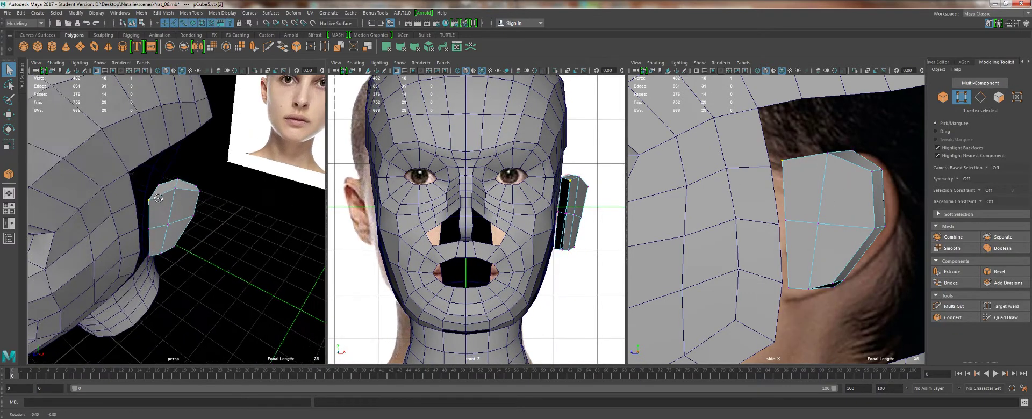
key("w")
key("v")
left_click_drag(144, 199, 134, 203)
Snap the ear block's middle and lower front vertices onto the matching vertices of the head's side border.
left_click_drag(146, 236, 129, 199, "alt")
middle_click_drag(153, 231, 234, 226, "alt")
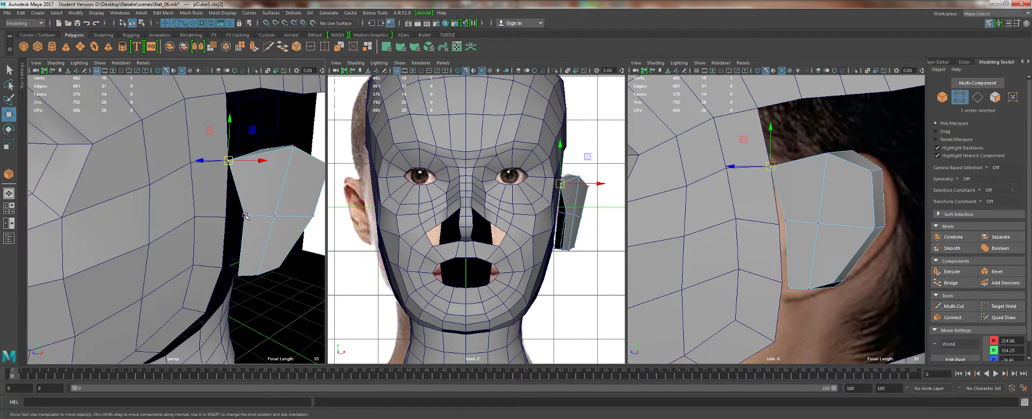
left_click(245, 216)
key("v")
left_click_drag(245, 216, 226, 218)
left_click_drag(242, 258, 228, 229, "alt")
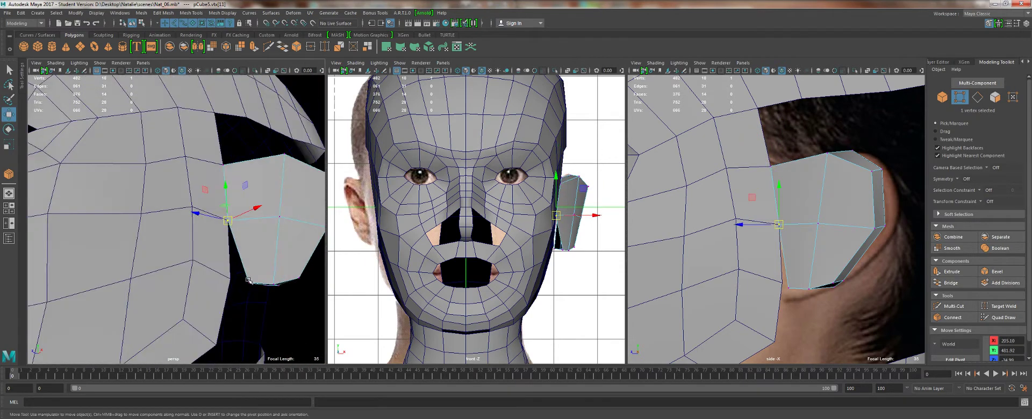
left_click(248, 281)
left_click_drag(249, 281, 231, 280)
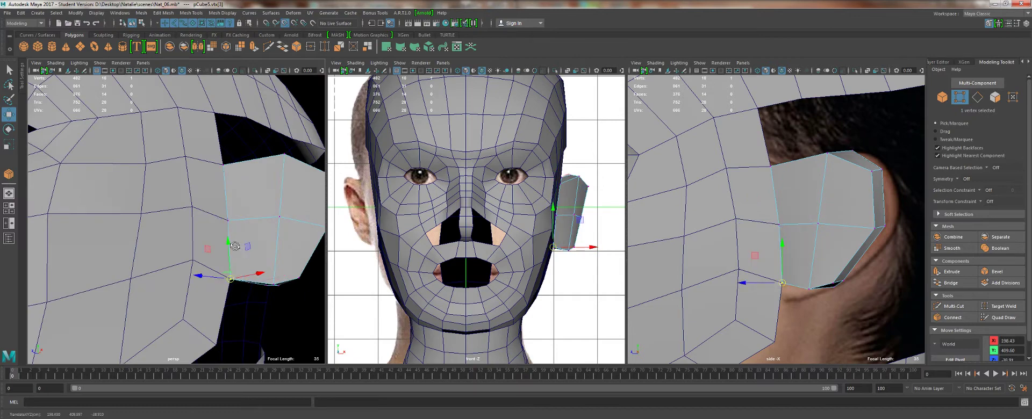
Select the upper and lower faces of the ear block's rear rim and move them outward, away from the head.
left_click_drag(235, 245, 268, 223, "alt")
key("q")
right_click_drag(280, 219, 280, 192)
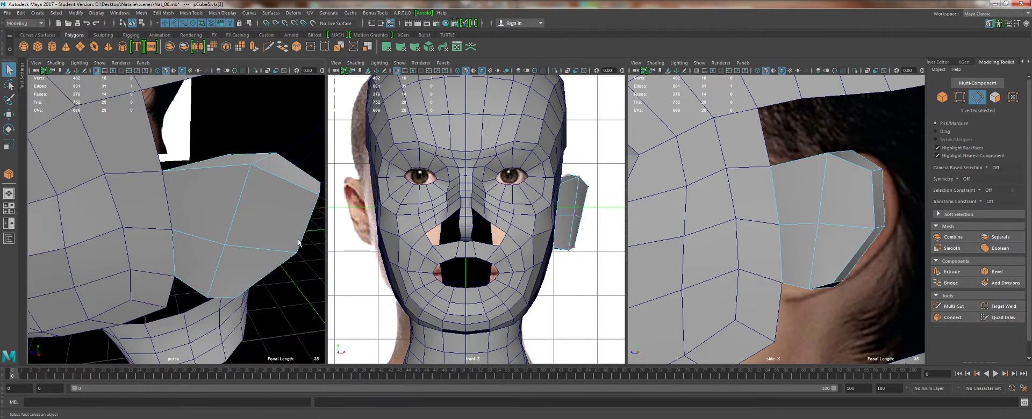
left_click_drag(298, 243, 223, 172, "alt")
right_click_drag(223, 172, 226, 194)
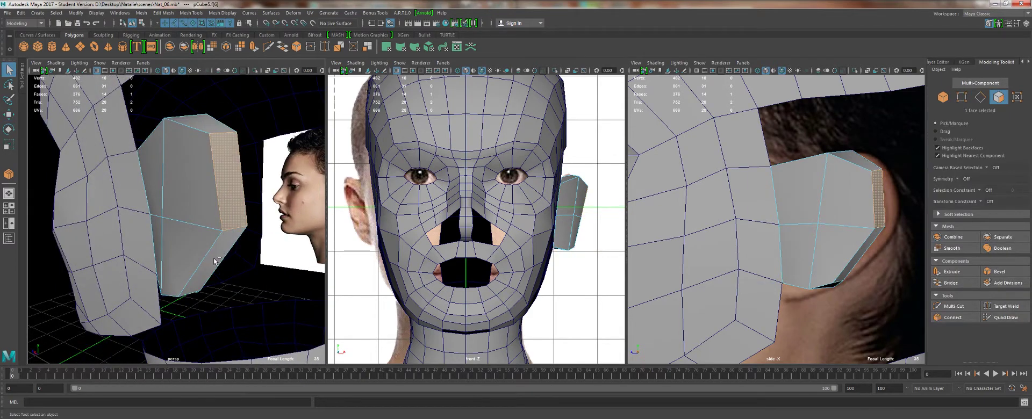
left_click(215, 261, "shift")
left_click_drag(215, 262, 108, 220, "alt")
key("w")
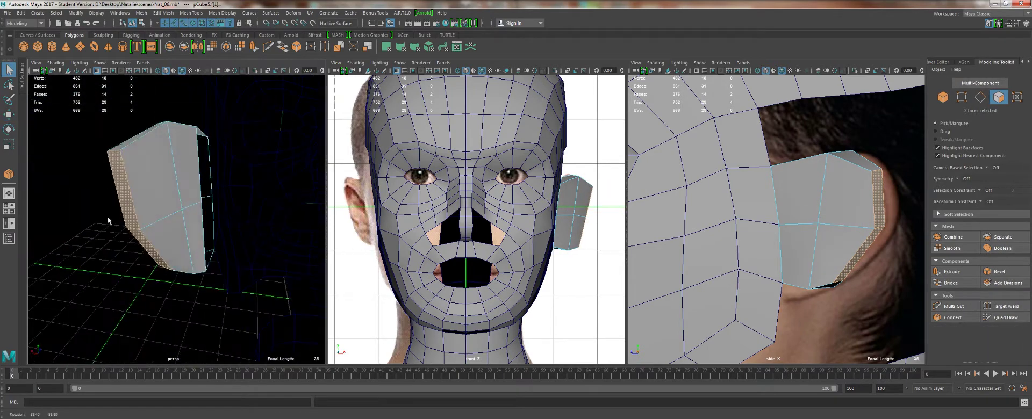
Reposition the two middle vertices on the back side of the ear toward its rear rim to hollow it behind.
left_click_drag(192, 216, 163, 195, "alt")
right_click_drag(163, 195, 132, 196)
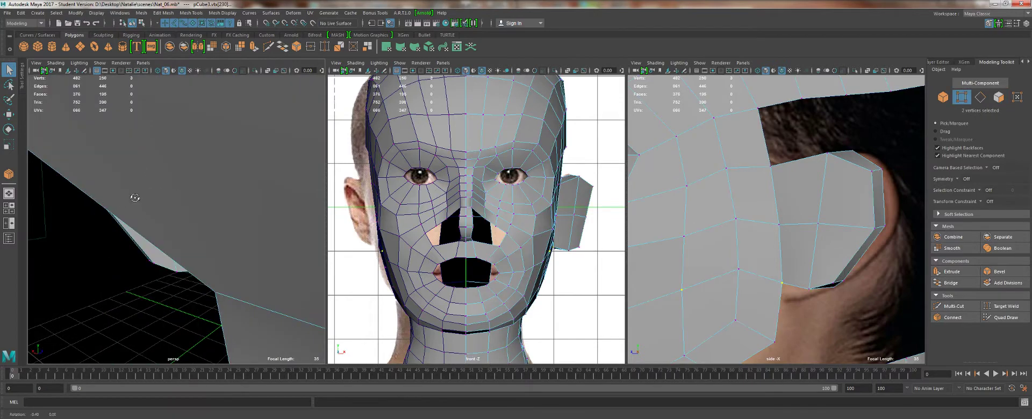
left_click_drag(133, 198, 156, 197, "alt")
right_click_drag(156, 197, 129, 198)
left_click(175, 200)
left_click_drag(175, 201, 148, 200, "alt")
key("w")
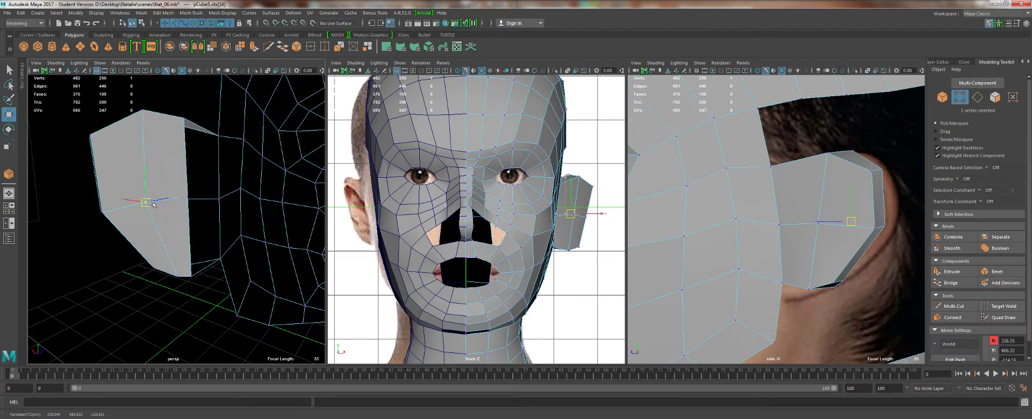
key("q")
key("w")
left_click(180, 198)
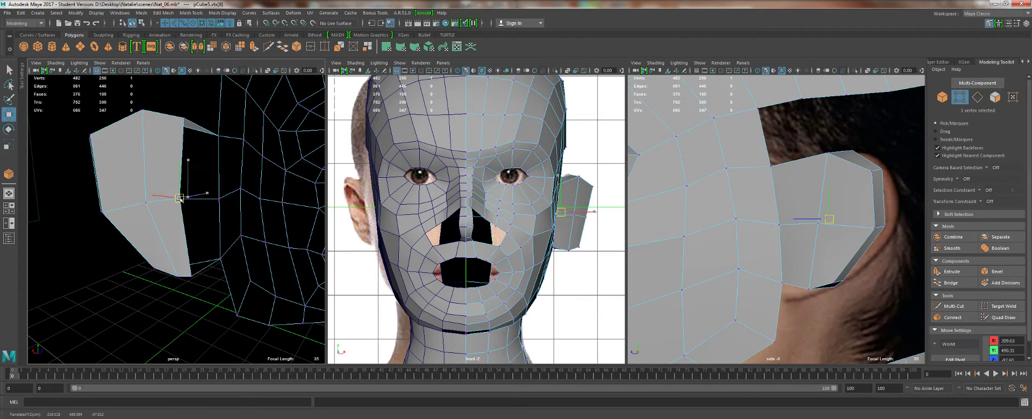
Return to object mode, select the half head and the ear block, and combine them into one mesh.
left_click_drag(175, 197, 190, 175, "alt")
key("q")
key("F8")
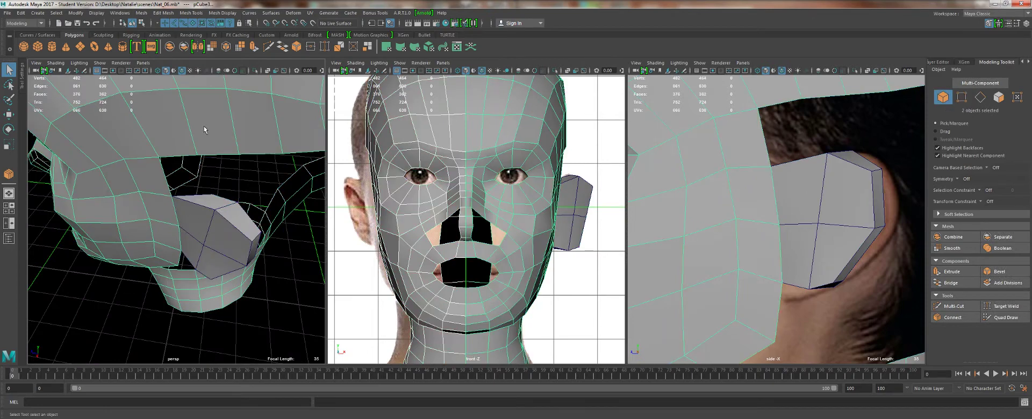
right_click_drag(204, 129, 243, 127)
left_click(243, 127)
left_click(213, 224, "shift")
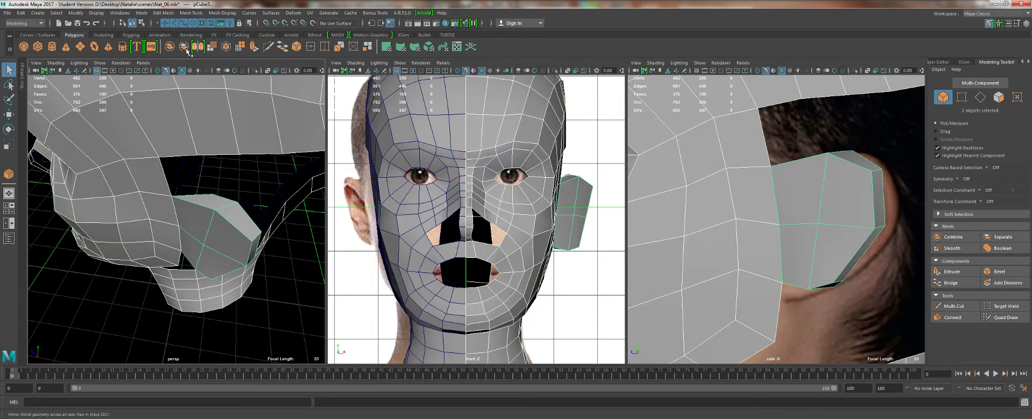
left_click(170, 47)
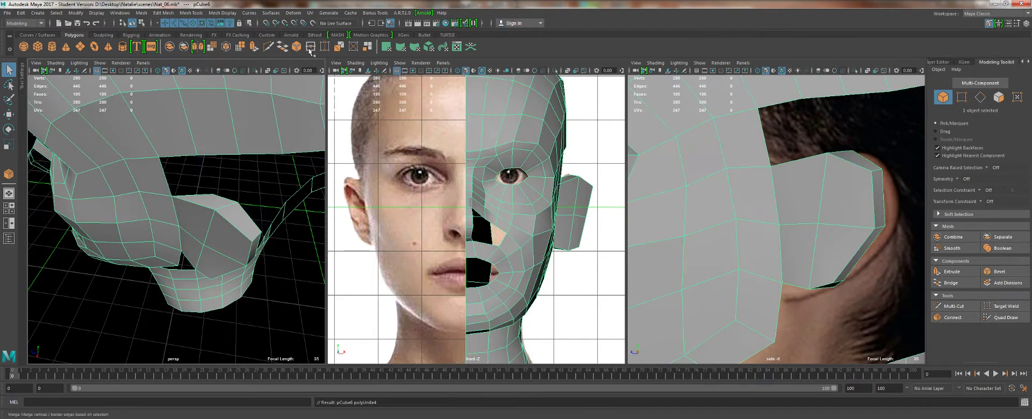
Merge the overlapping vertices where the ear meets the head and check the seam in smooth preview.
key("g")
key("3")
mouse_move(172, 255)
left_mouse_down("alt")
mouse_move(185, 215)
mouse_move(183, 245)
left_mouse_up("alt")
key("1")
Bridge the head's border edge above the ear to the ear's top front edge and check it in smooth preview.
right_click_drag(197, 195, 193, 147)
key("q")
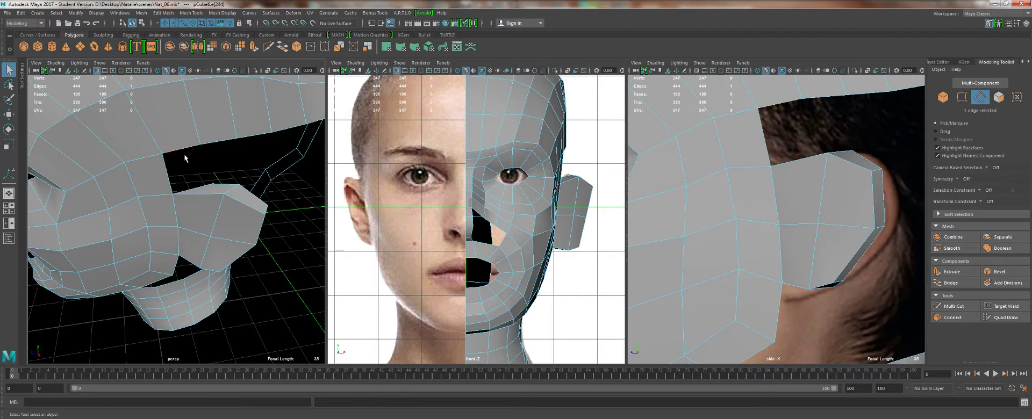
left_click_drag(192, 176, 183, 193, "alt")
right_click_drag(183, 193, 211, 240, "alt")
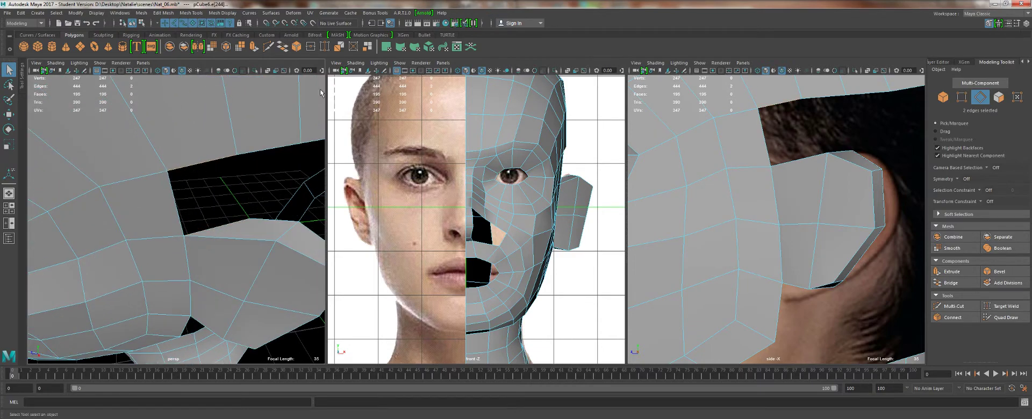
left_click_drag(222, 204, 183, 200, "alt")
right_click_drag(183, 200, 131, 152, "alt")
key("3")
left_click_drag(131, 152, 161, 217, "alt")
key("1")
left_click_drag(188, 290, 209, 241, "alt")
right_click_drag(208, 240, 216, 232, "alt")
left_click_drag(214, 232, 187, 228, "alt")
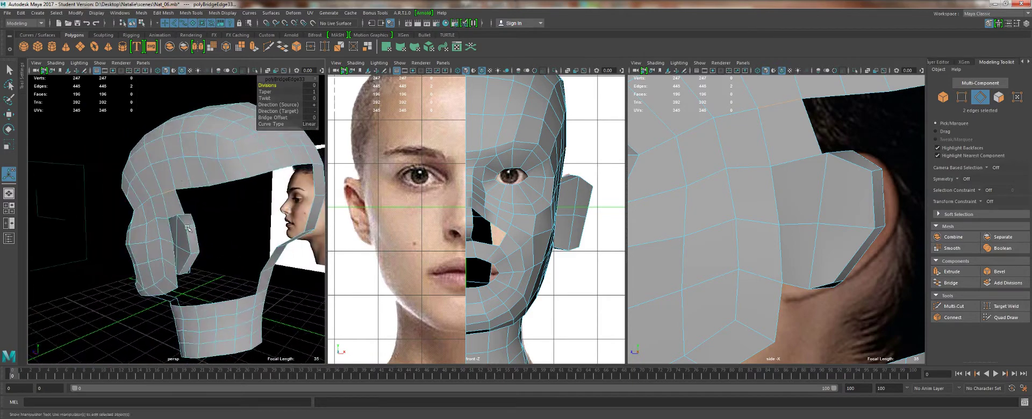
Move the crosswise edge at the middle of the ear's rear rim outward from the head.
left_click_drag(186, 194, 215, 178, "alt")
left_click_drag(267, 161, 170, 256, "alt")
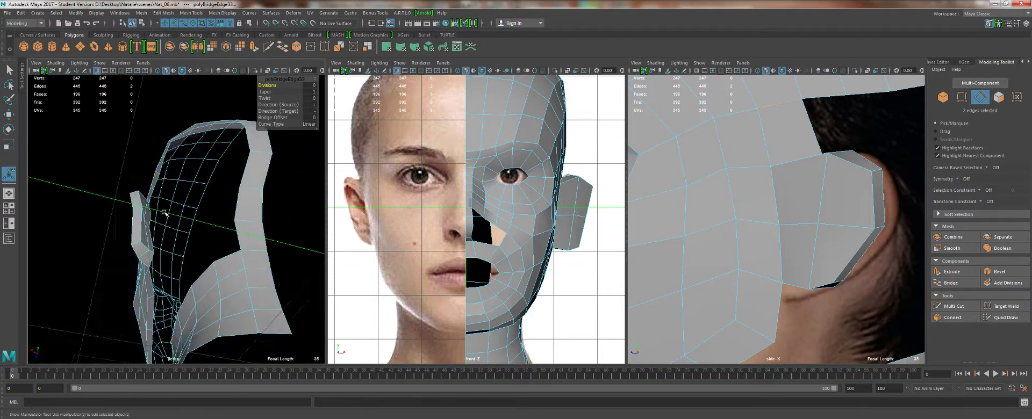
left_click(123, 230)
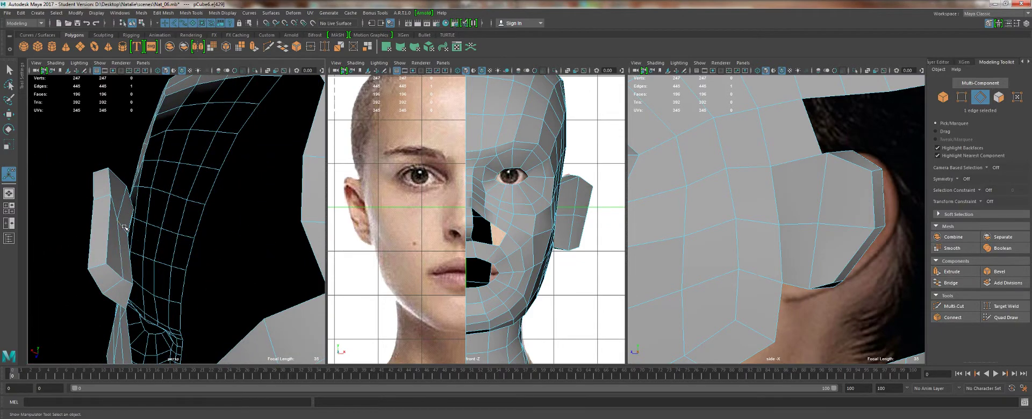
key("w")
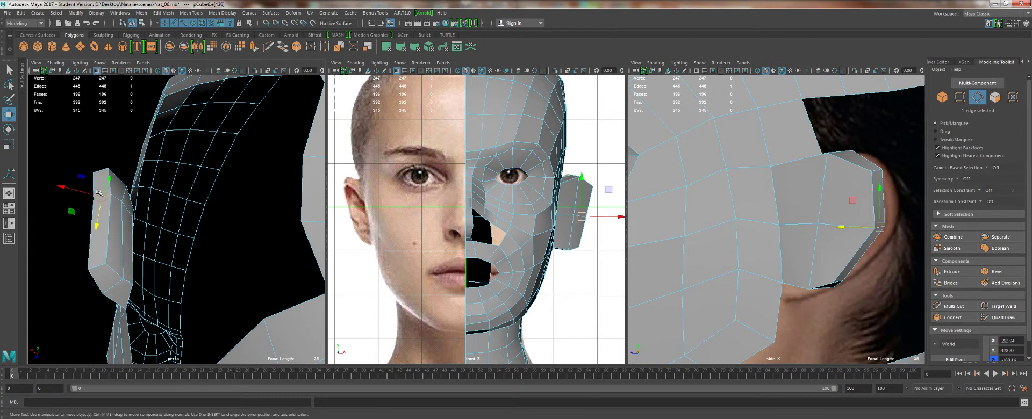
middle_click_drag(71, 210, 67, 208)
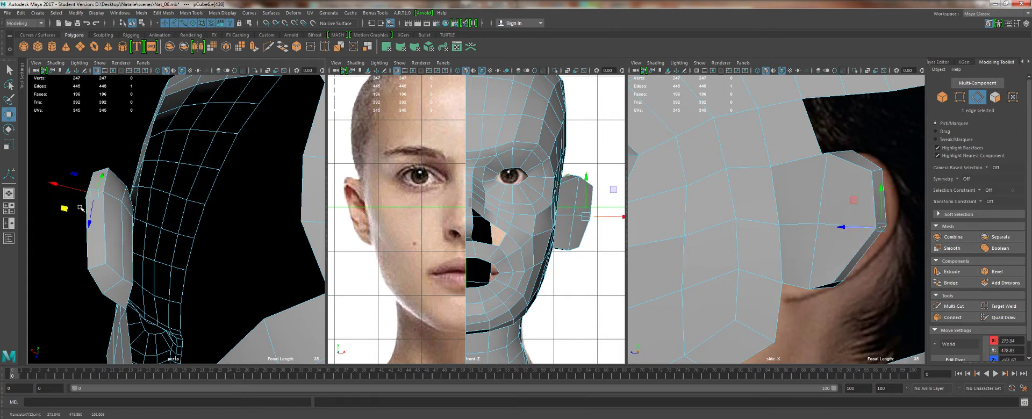
Return to object mode, move the half head's pivot to the centre line at X 0 and create its mirrored duplicate.
left_click_drag(81, 208, 138, 201, "alt")
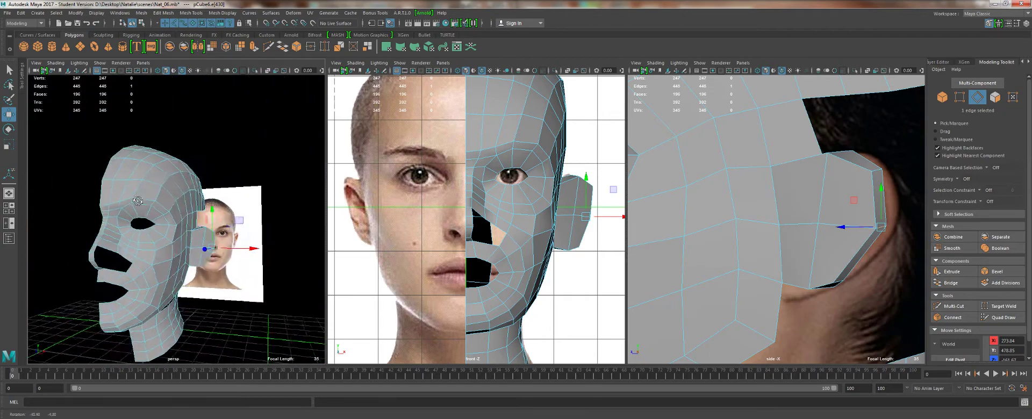
right_click_drag(137, 201, 226, 207, "alt")
left_click_drag(226, 207, 123, 214, "alt")
right_click_drag(123, 214, 128, 203, "alt")
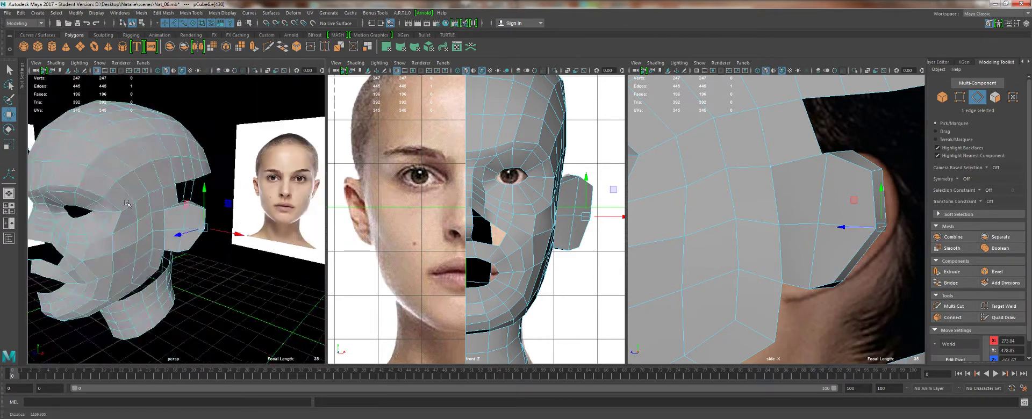
left_click_drag(127, 203, 151, 206, "alt")
right_click_drag(112, 180, 154, 168)
middle_click_drag(183, 238, 255, 235, "alt")
key("d")
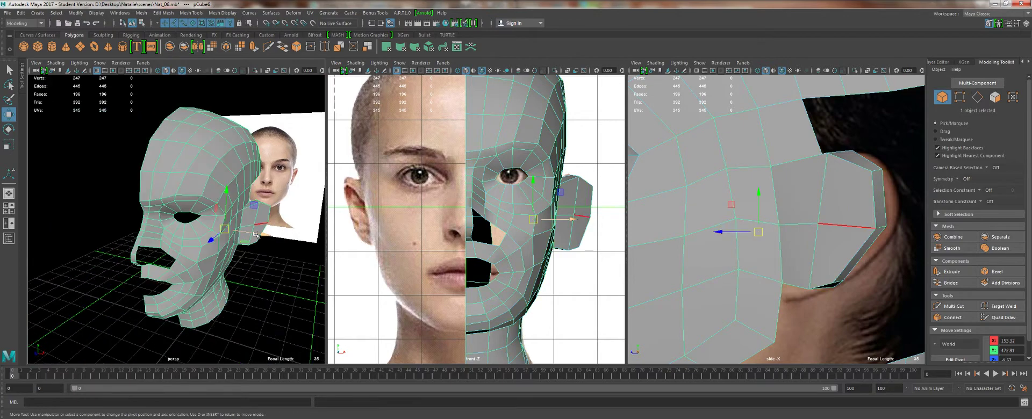
key("d")
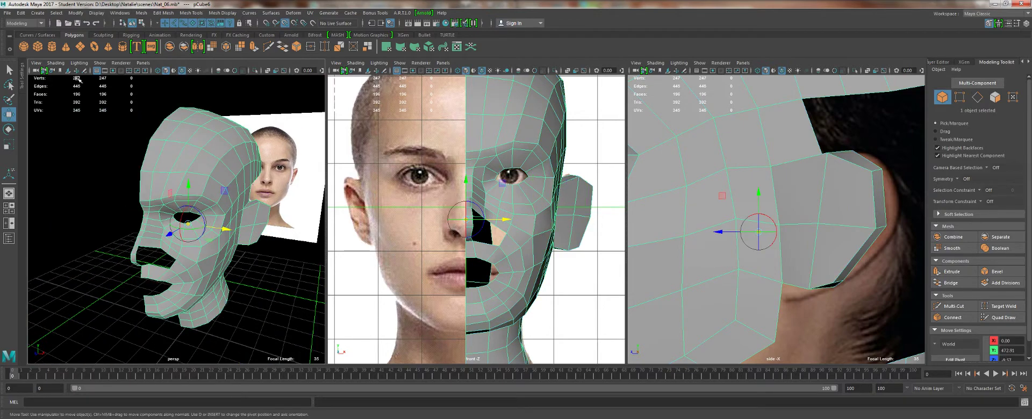
left_click(21, 13)
left_click(62, 138)
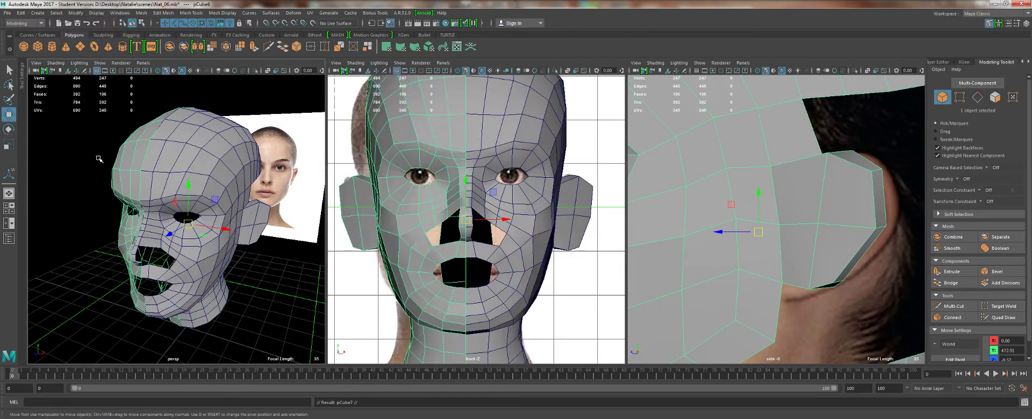
Examine the mirrored head from several angles, focusing on the open gap between the ear and the back-of-head strip.
left_click_drag(215, 280, 243, 285, "alt")
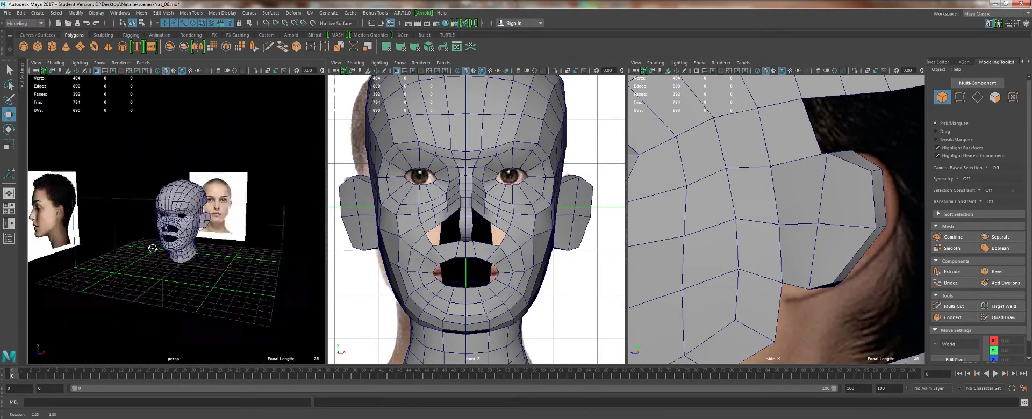
left_click_drag(298, 284, 119, 215, "alt")
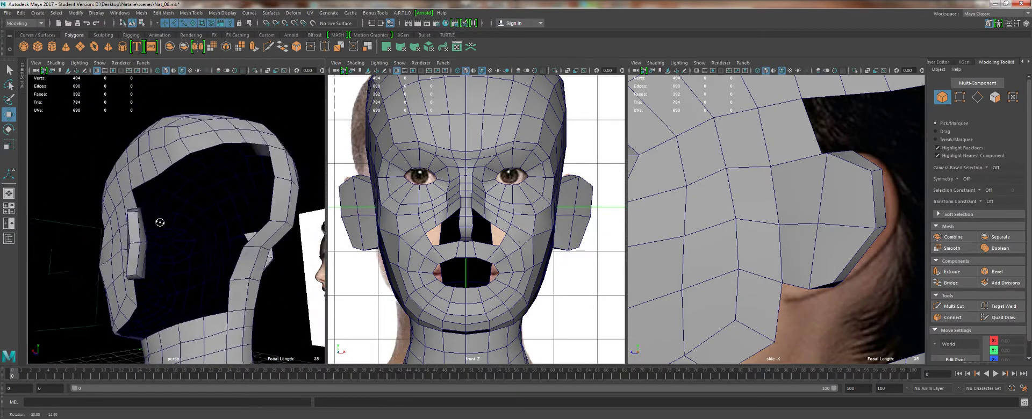
left_click(124, 213)
scroll(116, 214, "up", 3)
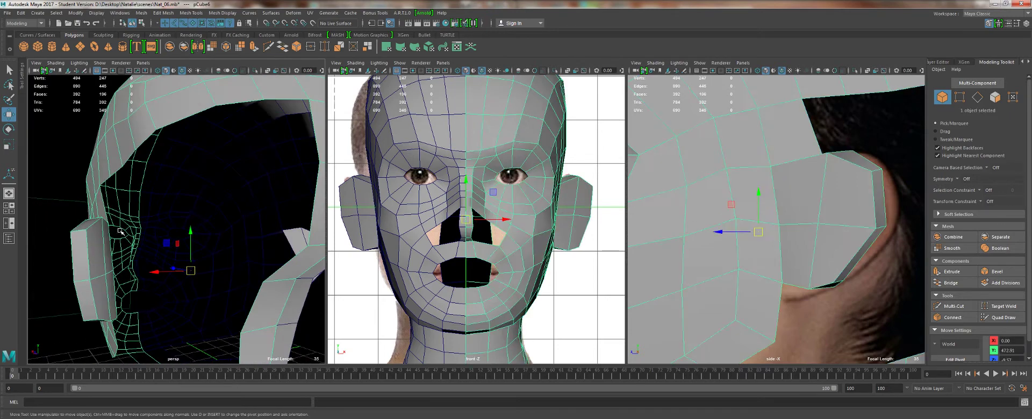
left_click_drag(95, 208, 103, 206, "alt")
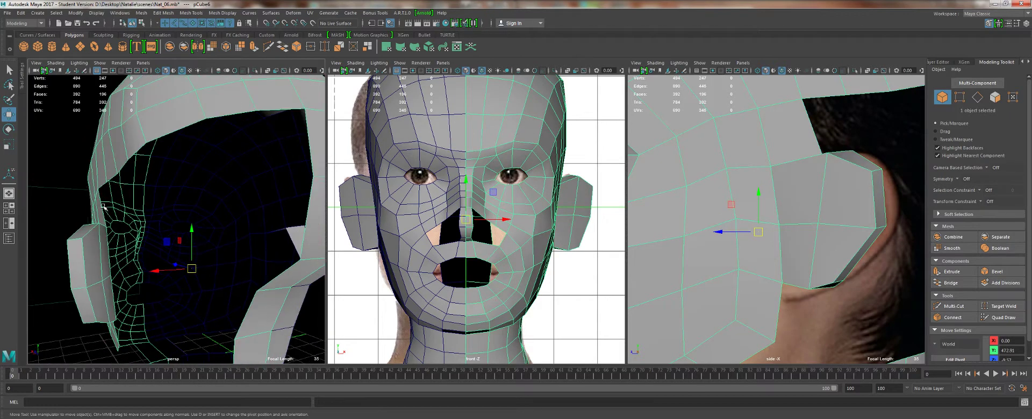
right_click_drag(177, 265, 237, 213, "alt")
left_click_drag(241, 239, 143, 259, "alt")
left_click_drag(115, 202, 113, 205, "alt")
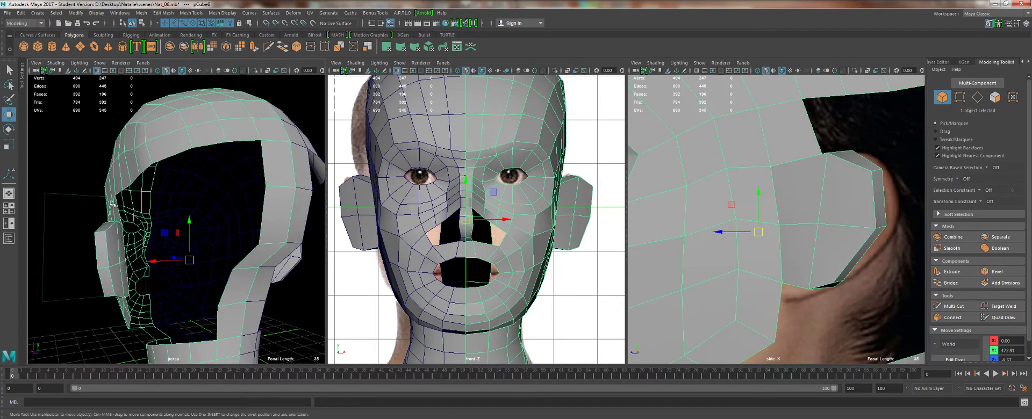
Bridge three border edges above and behind the ear to three matching border edges on the back-of-head strip.
right_click_drag(272, 184, 269, 163)
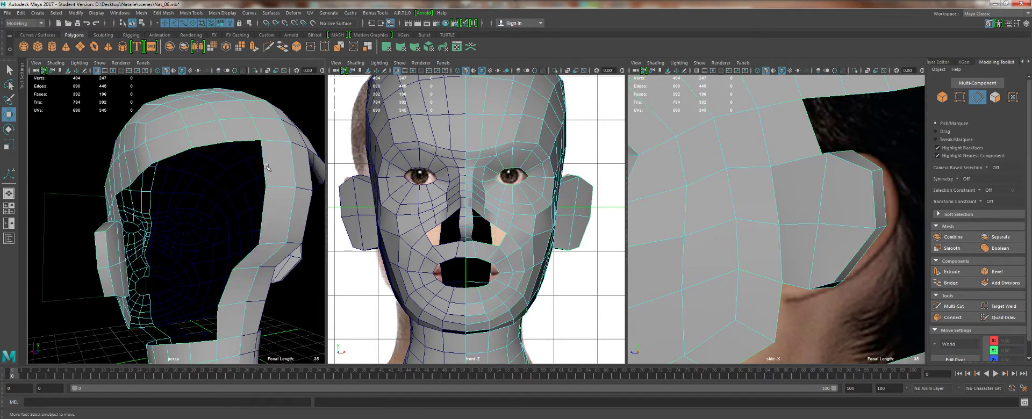
left_click_drag(198, 201, 119, 210, "alt")
right_click_drag(119, 209, 151, 268, "alt")
middle_click_drag(112, 213, 154, 188, "alt")
right_click_drag(155, 188, 139, 224, "alt")
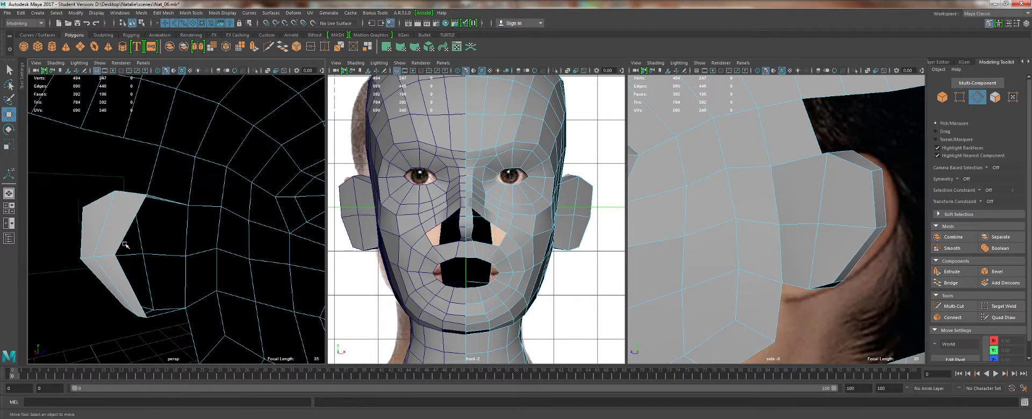
left_click(139, 199)
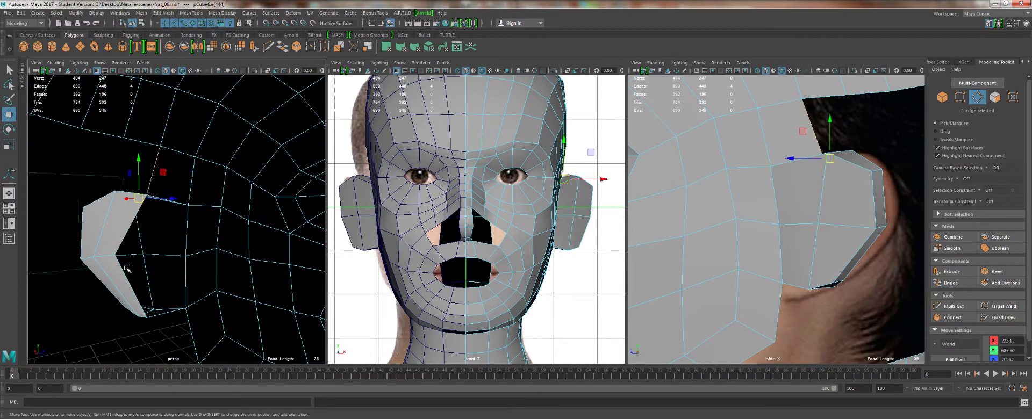
left_click(125, 268, "shift")
left_click_drag(125, 269, 191, 202, "alt")
left_click(240, 222, "shift")
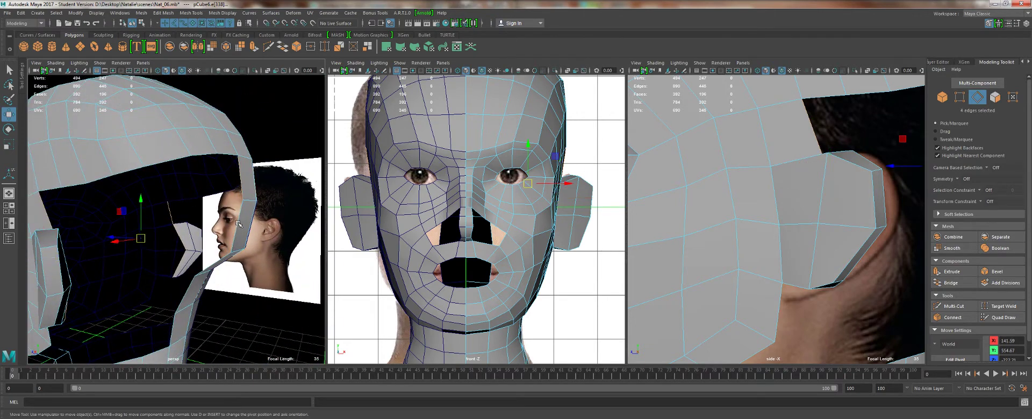
left_click(239, 224, "shift")
left_click_drag(239, 223, 213, 218, "alt")
left_click(204, 264, "shift")
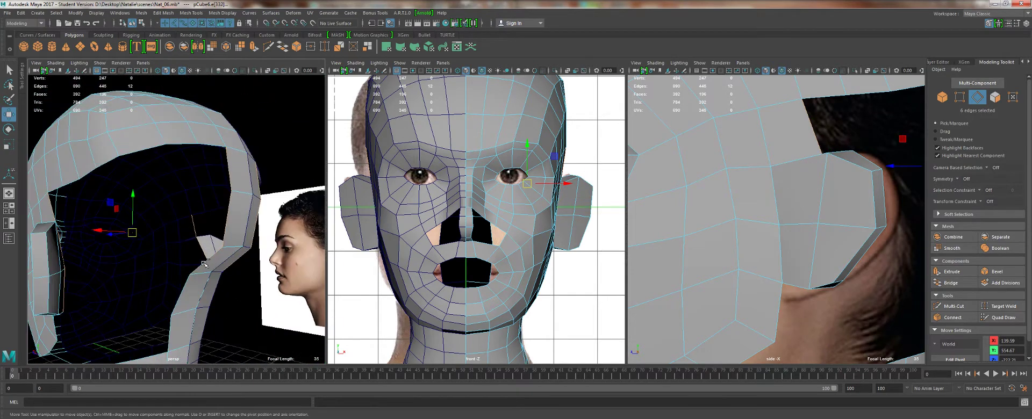
left_click(283, 48)
Set the new bridge's divisions to 6 to match the surrounding topology and return to object mode.
left_click_drag(146, 209, 212, 229, "alt")
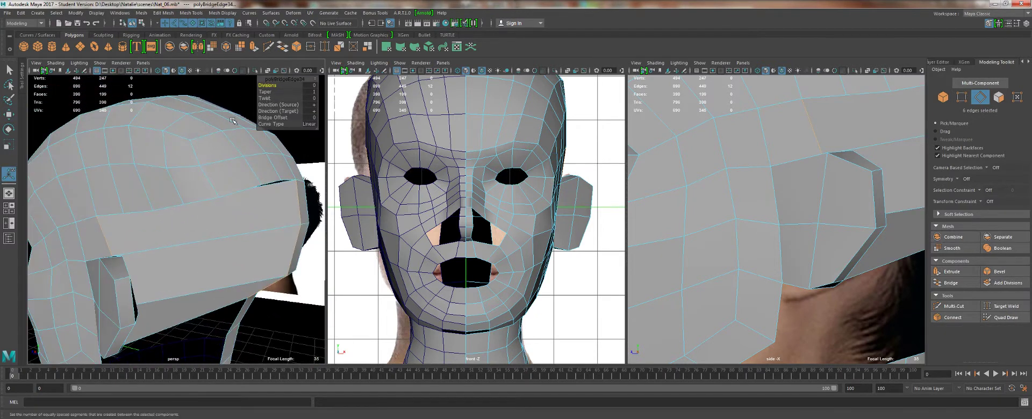
left_click_drag(278, 191, 260, 181, "alt")
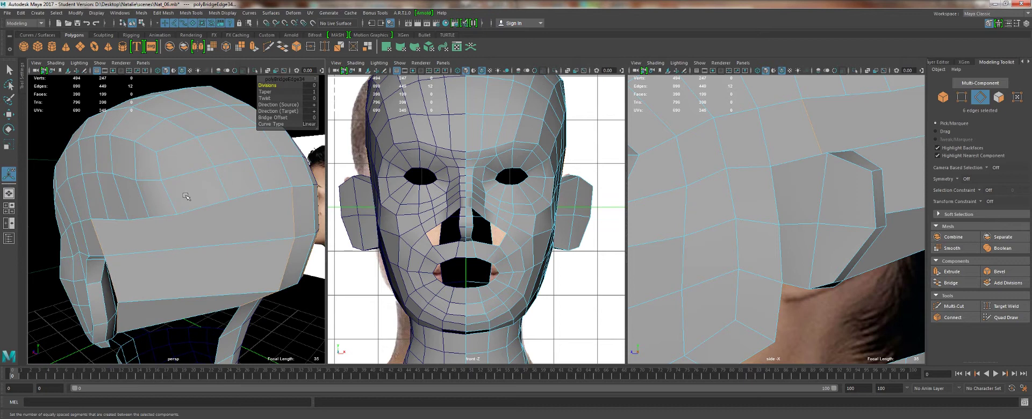
left_click_drag(186, 196, 212, 177, "alt")
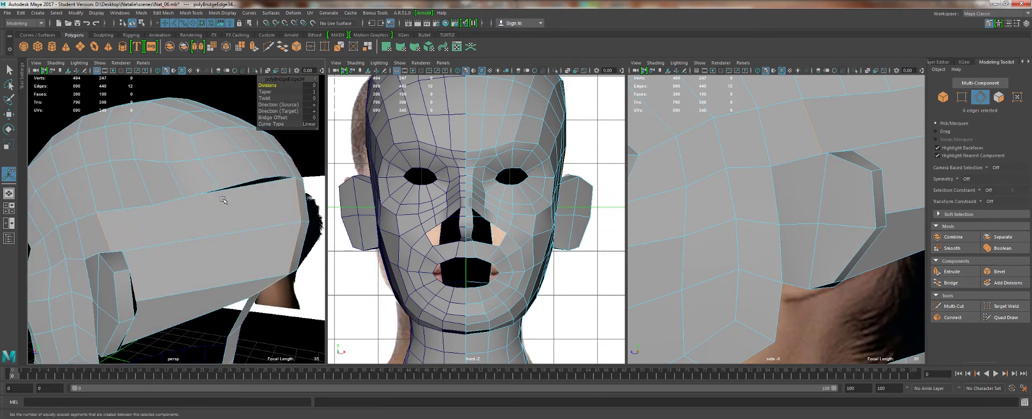
middle_click_drag(197, 207, 221, 187)
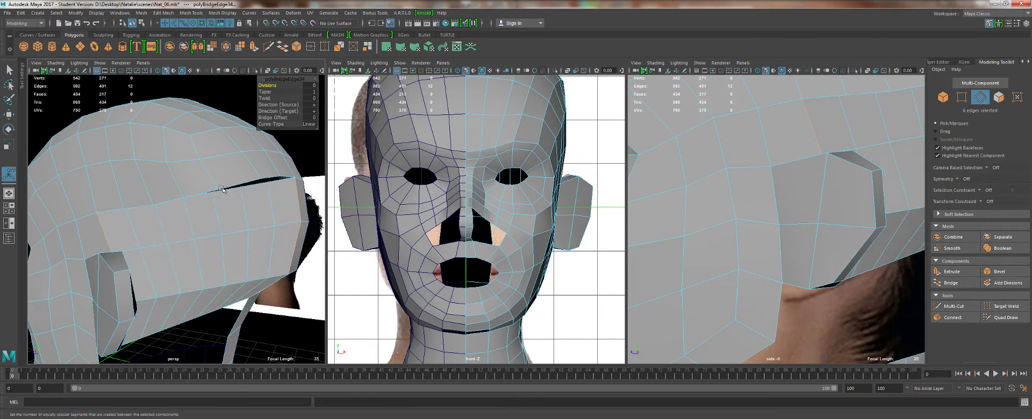
left_click_drag(203, 208, 114, 183, "alt")
key("F8")
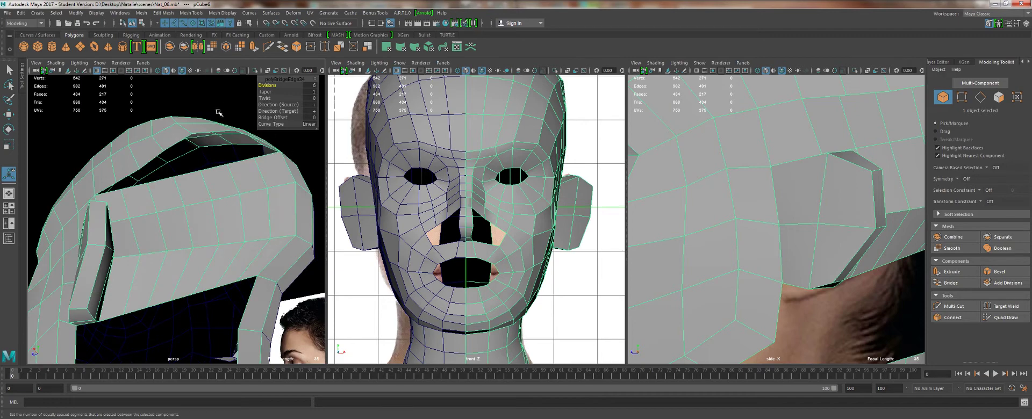
Examine the closed side and back of the skull from several angles for uneven curvature.
left_click_drag(219, 113, 214, 239, "alt")
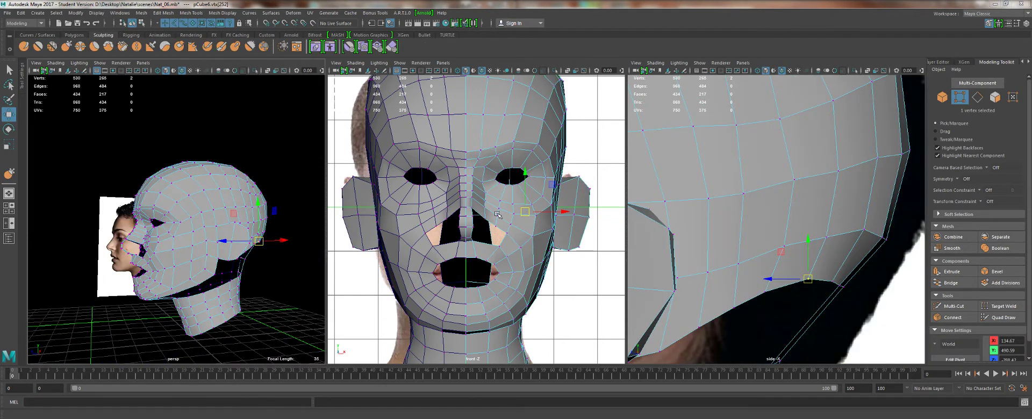
left_click_drag(190, 259, 174, 248, "alt")
key("q")
right_click_drag(203, 202, 202, 179)
left_click_drag(247, 252, 218, 213, "alt")
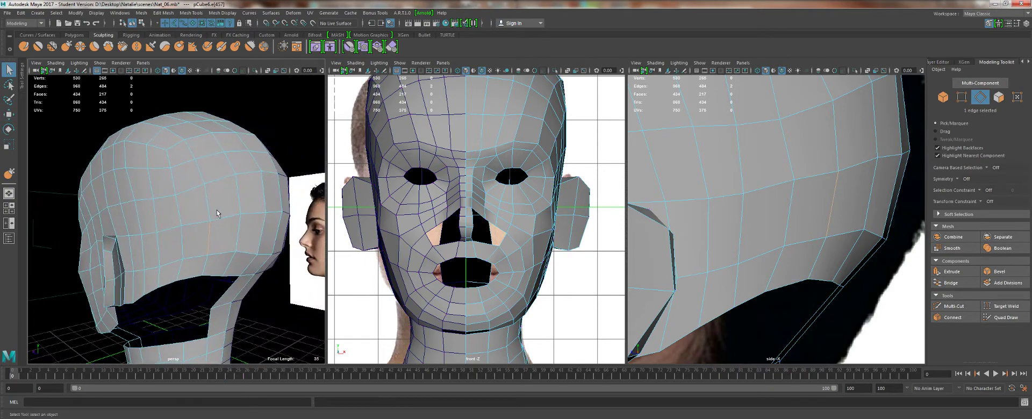
left_click_drag(141, 293, 206, 311, "alt")
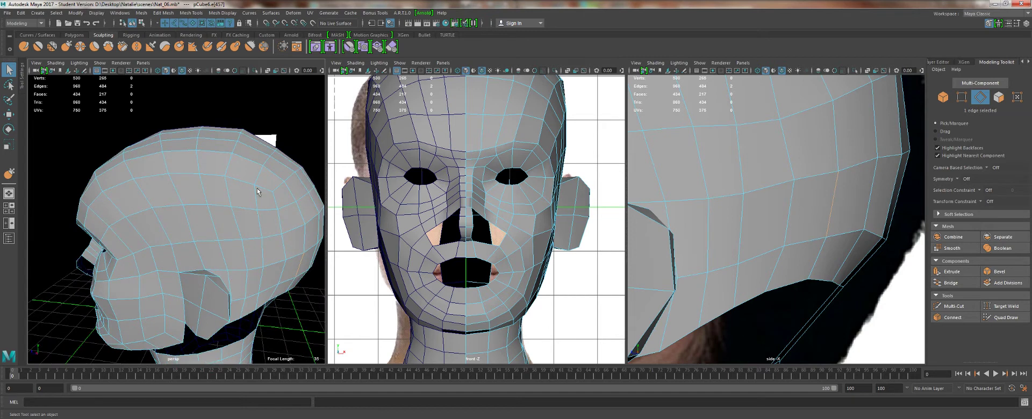
left_click_drag(257, 192, 182, 190, "alt")
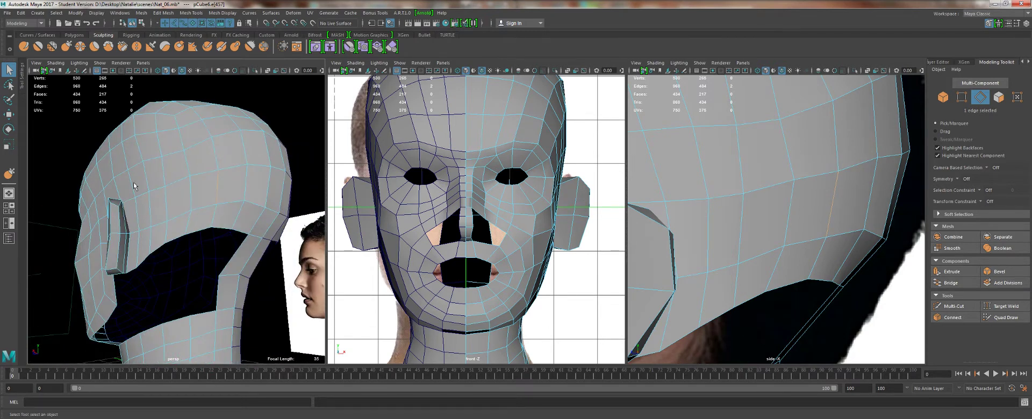
left_click_drag(167, 198, 158, 172, "alt")
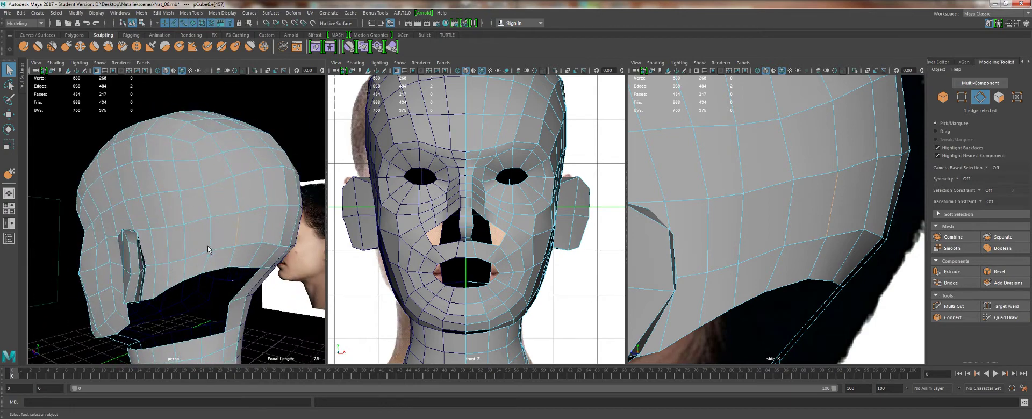
left_click_drag(187, 243, 203, 245, "alt")
right_click_drag(202, 245, 181, 205, "alt")
middle_click_drag(171, 189, 137, 204, "alt")
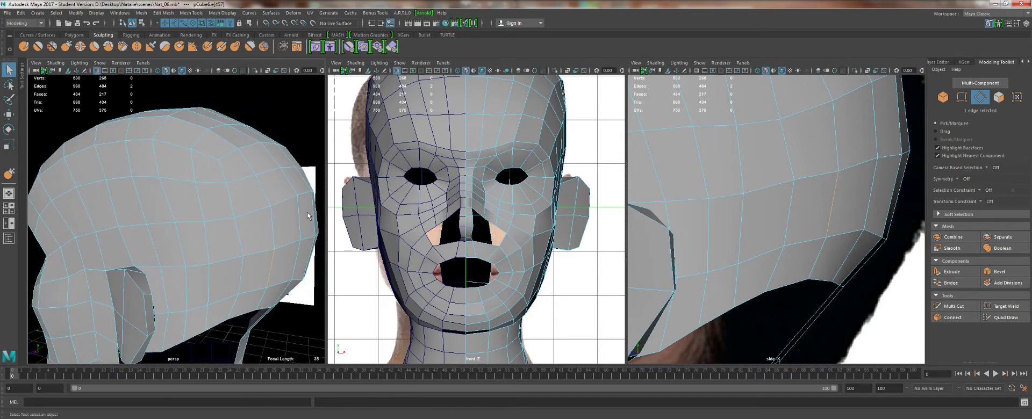
left_click_drag(192, 275, 169, 224, "alt")
left_click_drag(170, 150, 188, 137, "alt")
Select two neighbouring vertices on the upper rear side of the skull and reposition them to round the surface.
right_click(189, 136)
right_click_drag(180, 137, 149, 136)
left_click_drag(149, 137, 233, 177, "alt")
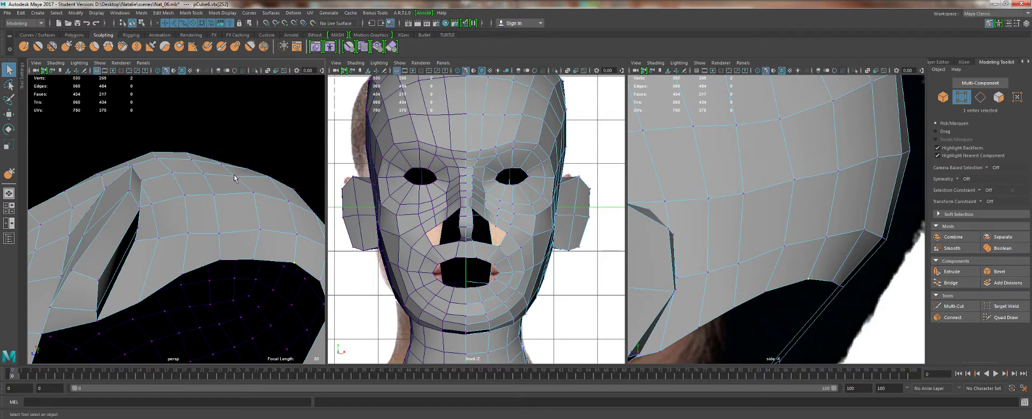
key("w")
left_click(203, 173, "shift")
left_click_drag(185, 159, 300, 235)
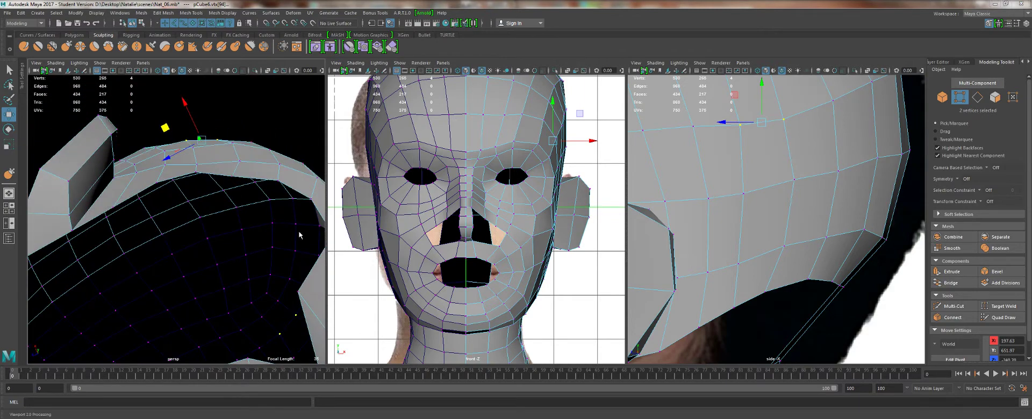
Adjust three single vertices along the lower side of the skull, from the ear's rear edge towards the back, to even out its curve.
left_click(197, 165)
left_click_drag(160, 153, 161, 149)
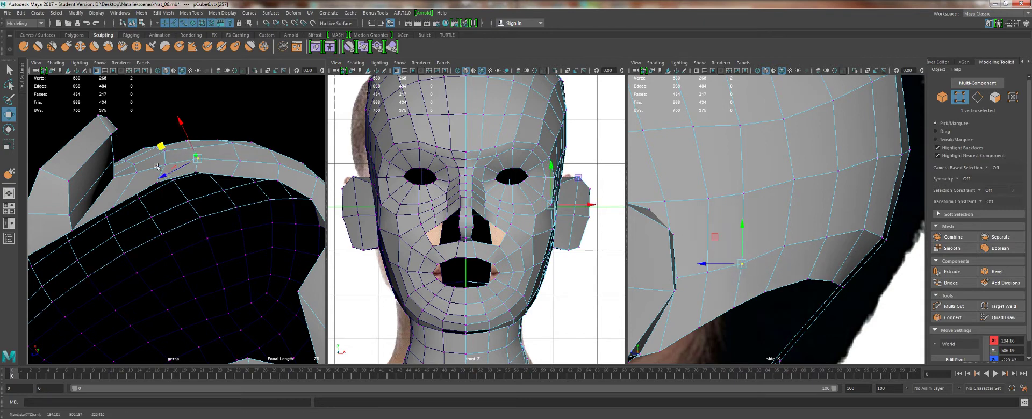
left_click(114, 177)
left_click_drag(79, 165, 79, 169)
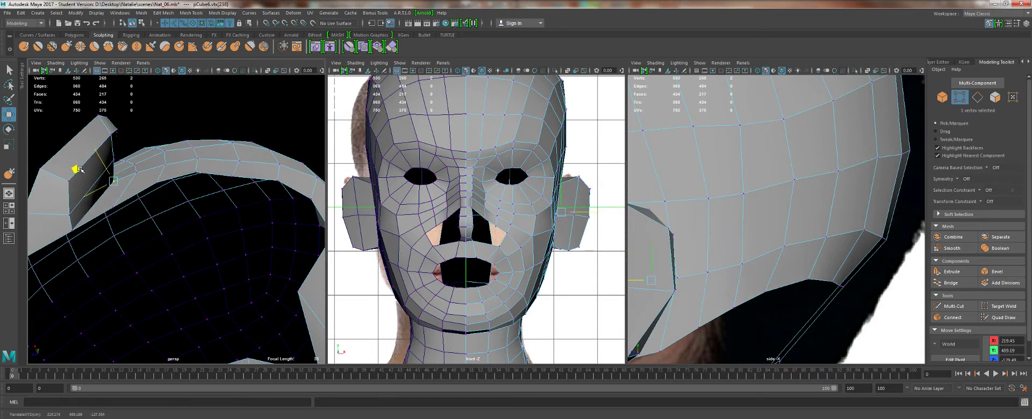
left_click(239, 161)
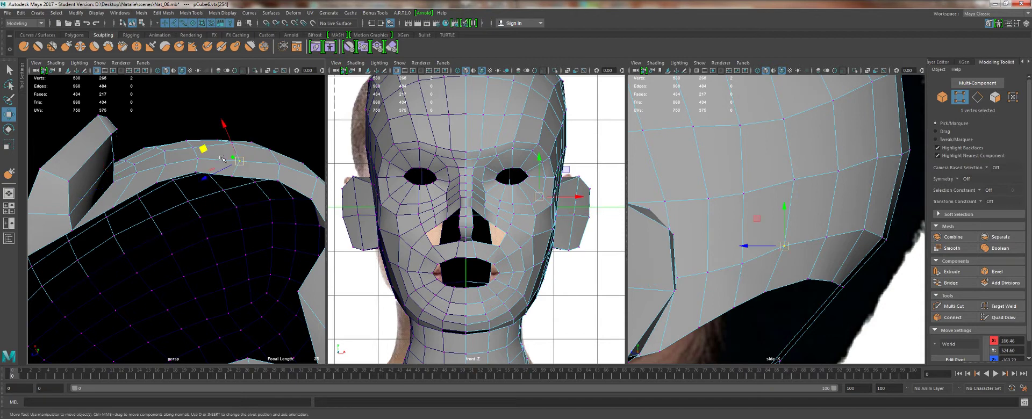
left_click_drag(203, 146, 207, 144)
Move the vertex on the lower open border behind the ear slightly outward to follow the skull's curve.
left_click_drag(215, 154, 269, 168, "alt")
key("q")
left_click(196, 145)
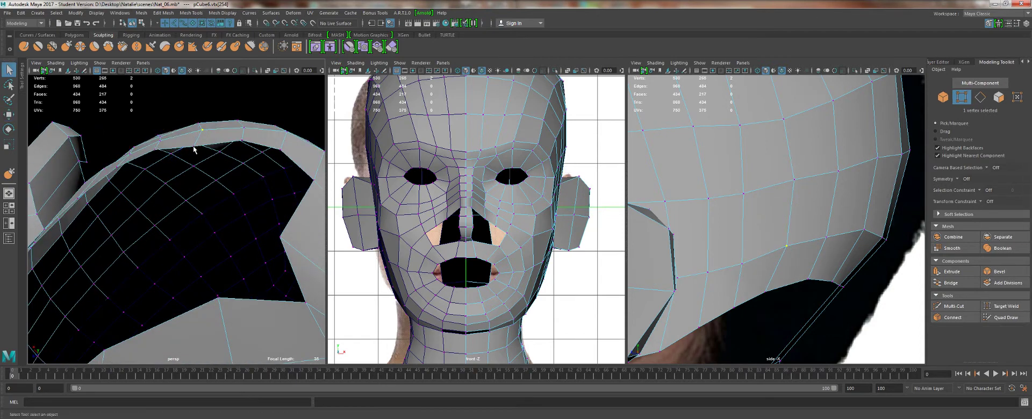
key("w")
left_click_drag(157, 143, 161, 137)
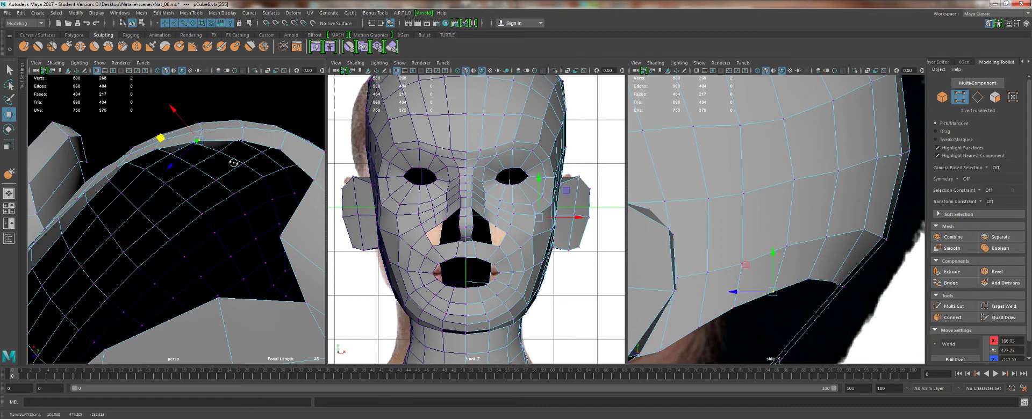
left_click_drag(233, 161, 189, 157, "alt")
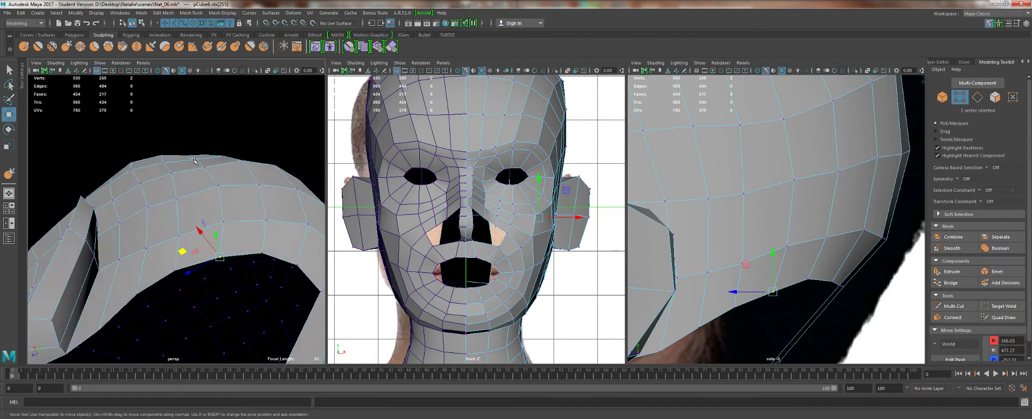
Move a pair of adjacent vertices on the upper rear side of the skull to smooth out its silhouette.
left_click(193, 159)
key("q")
left_click(187, 155, "shift")
key("w")
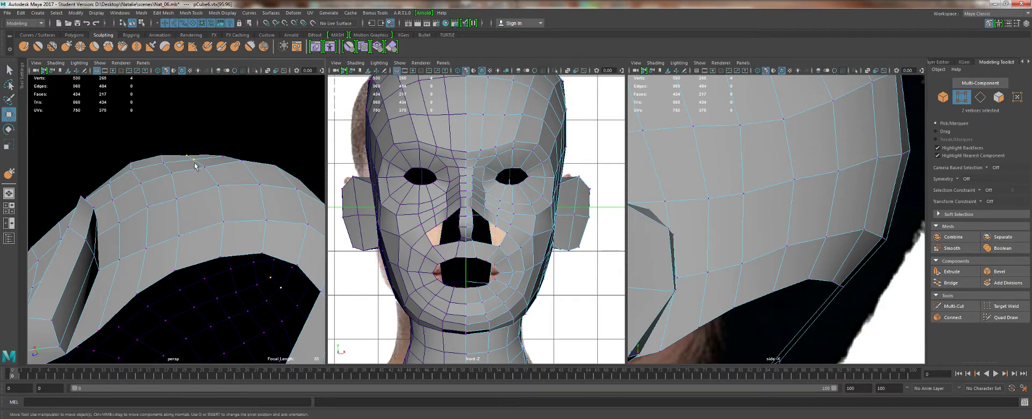
left_click_drag(155, 155, 203, 210)
scroll(203, 210, "down", 5)
scroll(203, 210, "up", 3)
key("q")
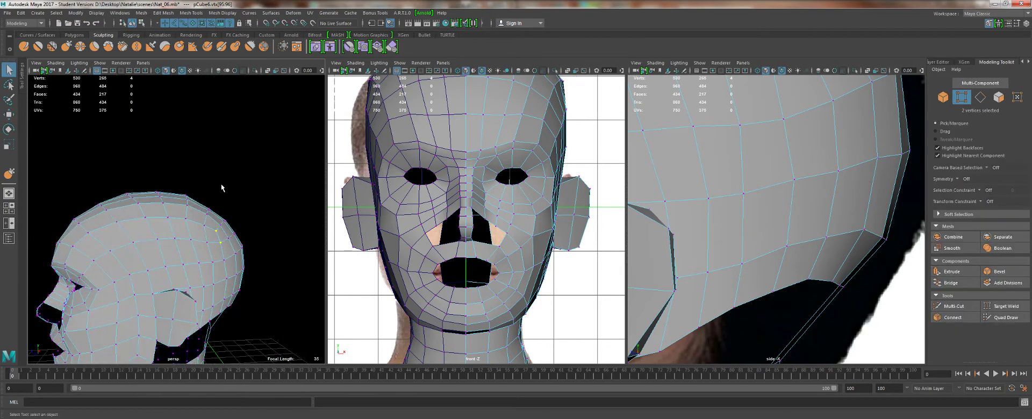
Check the half head in smooth preview, return to the unsmoothed mesh and examine the gap between jaw, ear and neck.
left_click(221, 188)
scroll(226, 237, "down", 4)
left_click_drag(227, 265, 173, 263, "alt")
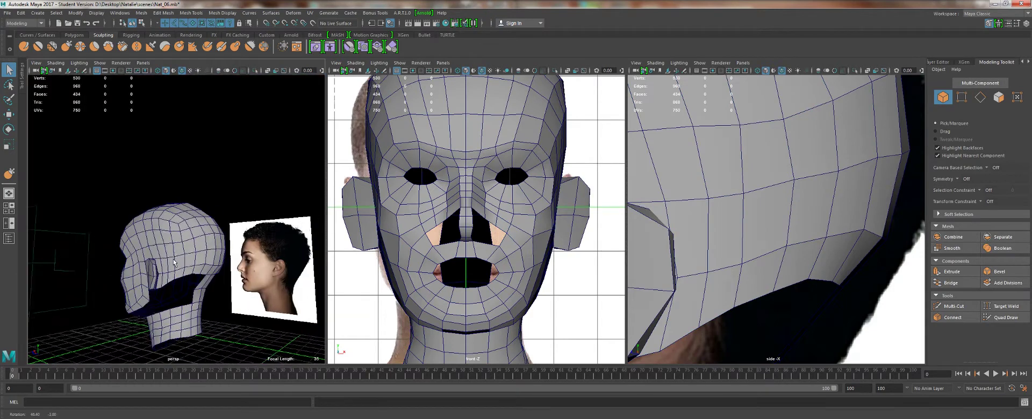
right_click_drag(174, 260, 214, 307, "alt")
left_click_drag(226, 317, 213, 313, "alt")
middle_click_drag(213, 313, 198, 260, "alt")
left_click(200, 258)
key("3")
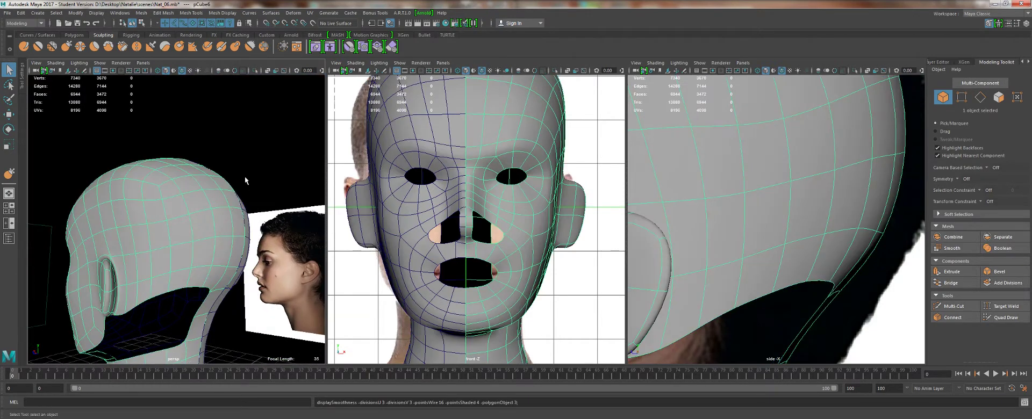
key("1")
scroll(170, 233, "up", 4)
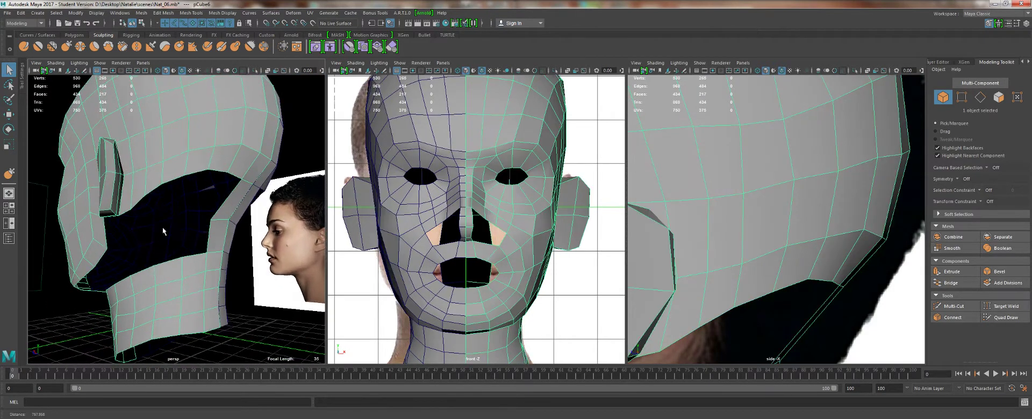
left_click_drag(163, 231, 239, 181, "alt")
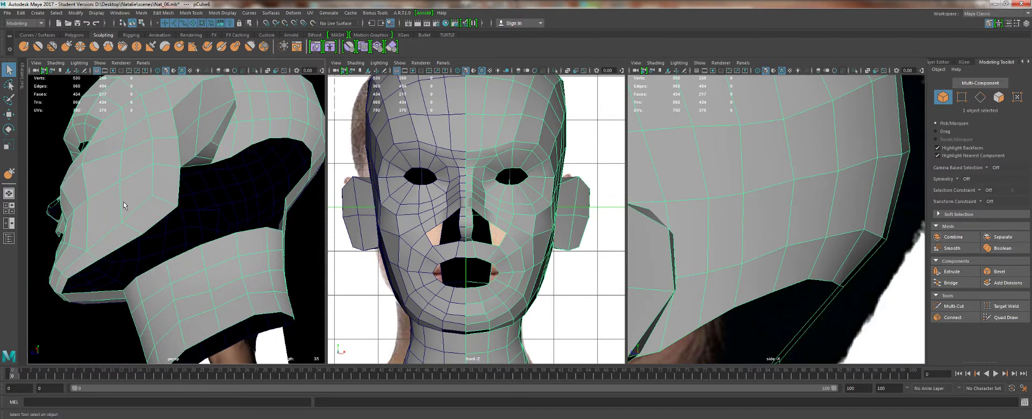
Bridge the jaw's lower border edge below the ear to the facing edge of the neck's upper border.
left_click_drag(124, 206, 138, 194, "alt")
middle_click_drag(139, 194, 172, 189, "alt")
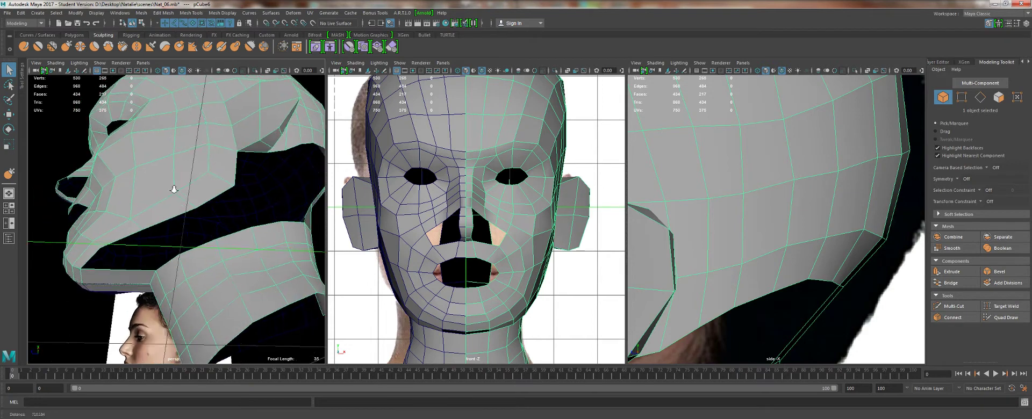
right_click_drag(173, 189, 195, 201, "alt")
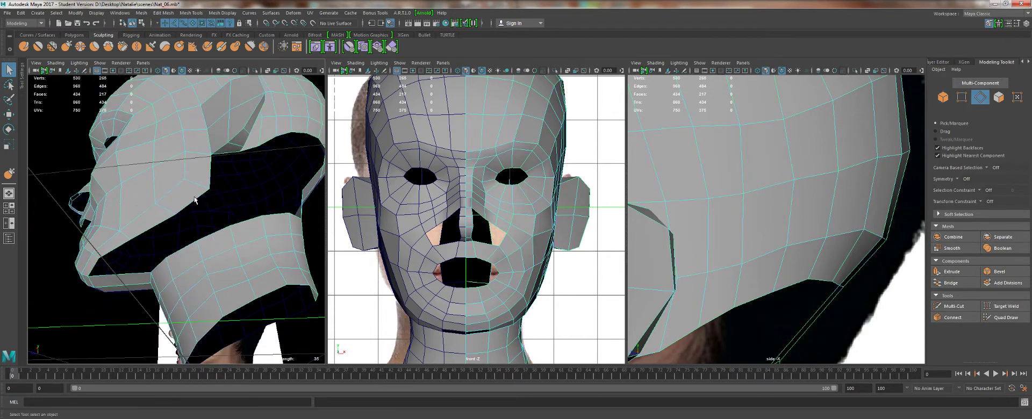
left_click(207, 218)
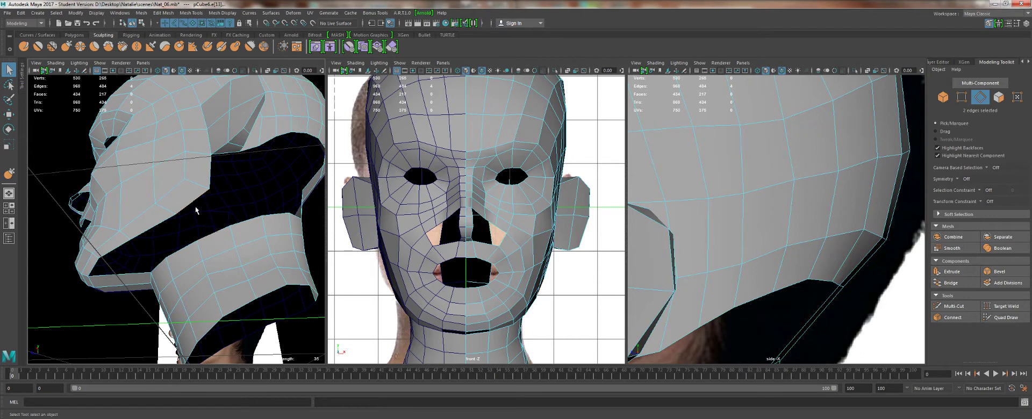
left_click(75, 35)
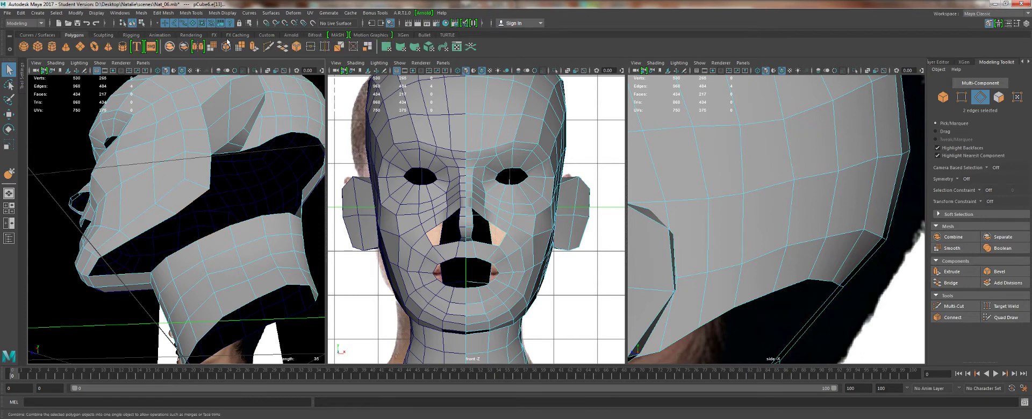
left_click(283, 47)
key("t")
left_click_drag(151, 248, 218, 237, "alt")
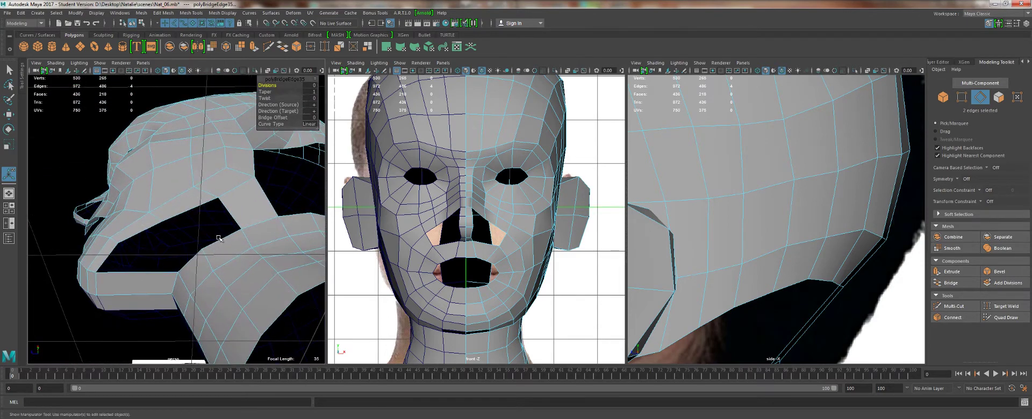
Bridge the next pair of facing jaw and neck edges, directly in front of the first bridge.
left_click(218, 237)
left_click(192, 210, "shift")
key("ctrl+z")
key("ctrl+z")
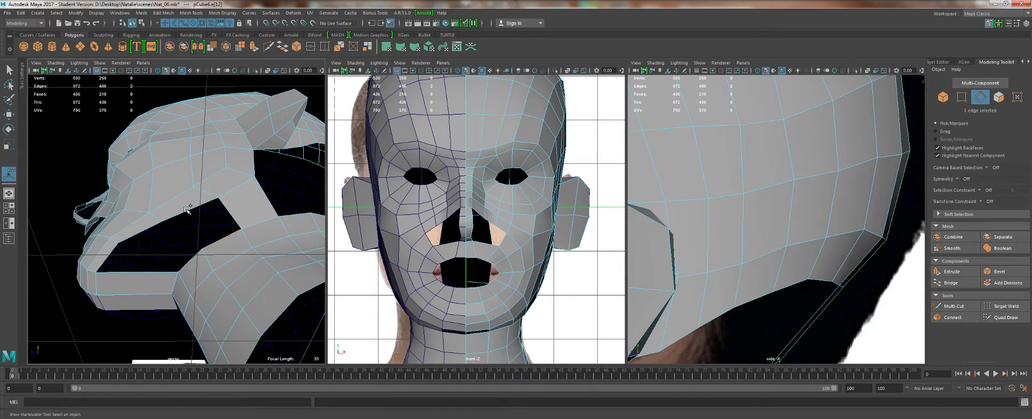
right_click_drag(184, 255, 152, 299, "shift")
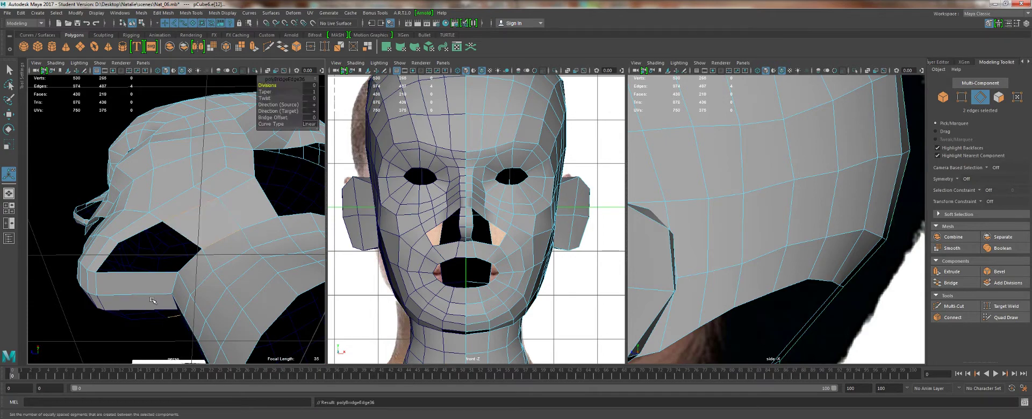
Split the wide face of the strip under the jaw crosswise by connecting its two long edges.
left_click_drag(239, 226, 141, 238, "alt")
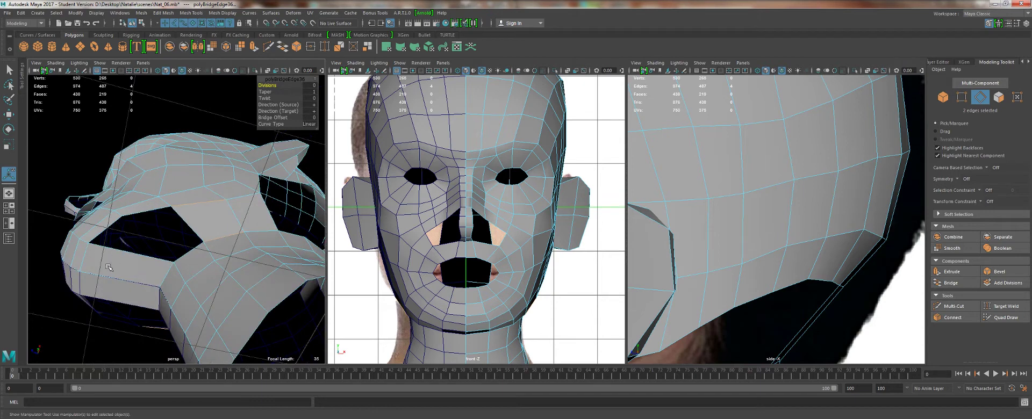
left_click(123, 270)
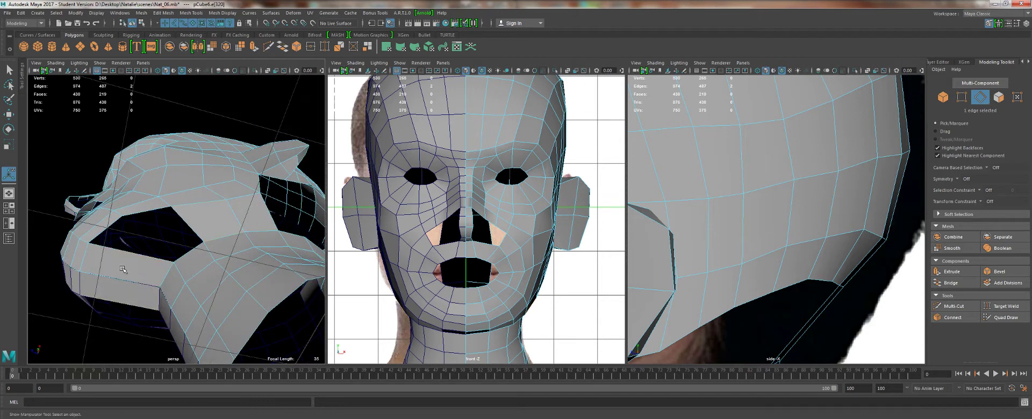
left_click(128, 322, "shift")
left_click(191, 13)
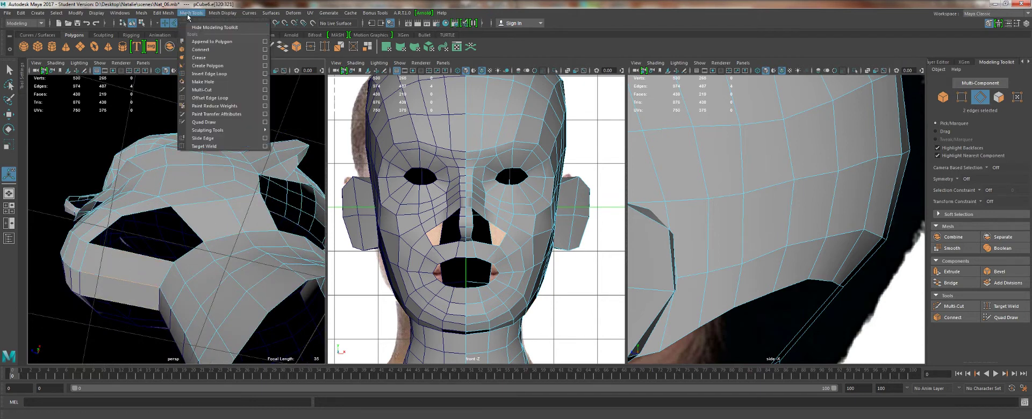
left_click(200, 50)
key("w")
left_click_drag(152, 235, 139, 262, "alt")
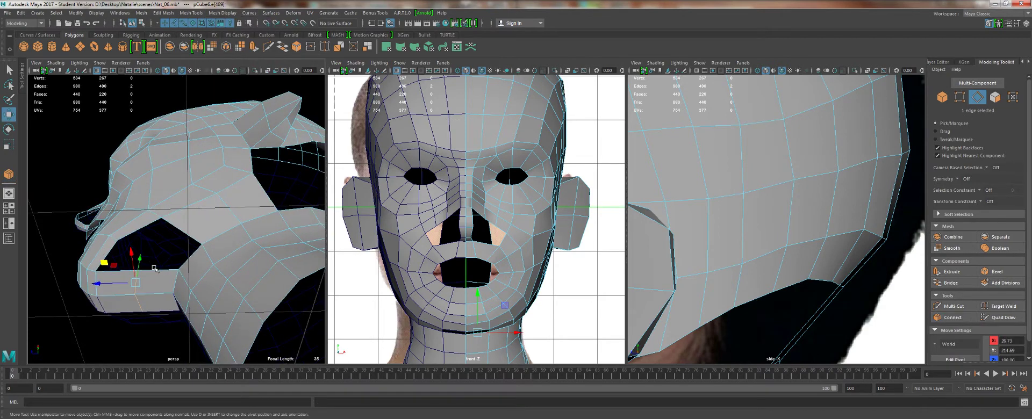
left_click(136, 279)
left_click(137, 284)
Bridge the two remaining edge pairs between the under-jaw strip and the jaw border to close the hole, and check it in smooth preview.
left_click(155, 270)
left_click(182, 230, "shift")
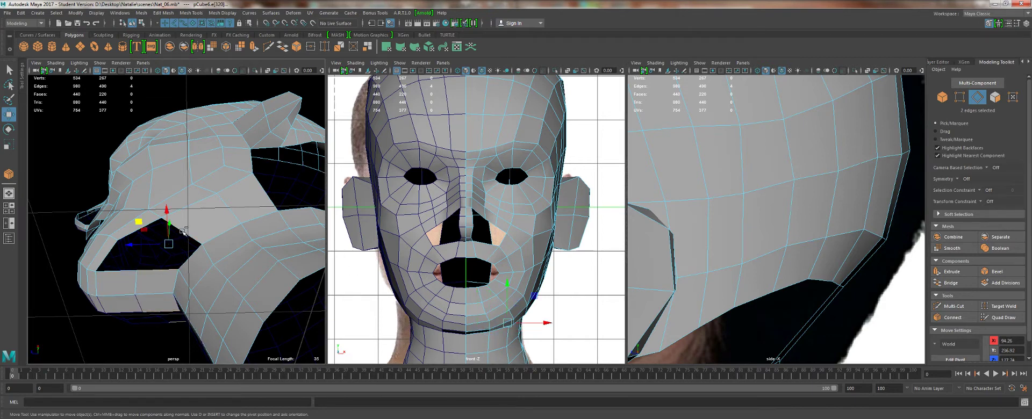
left_click(283, 48)
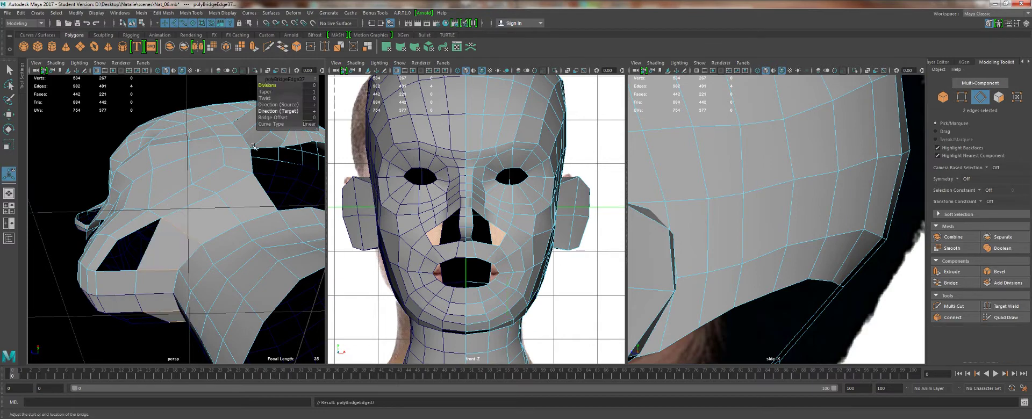
left_click(132, 235, "shift")
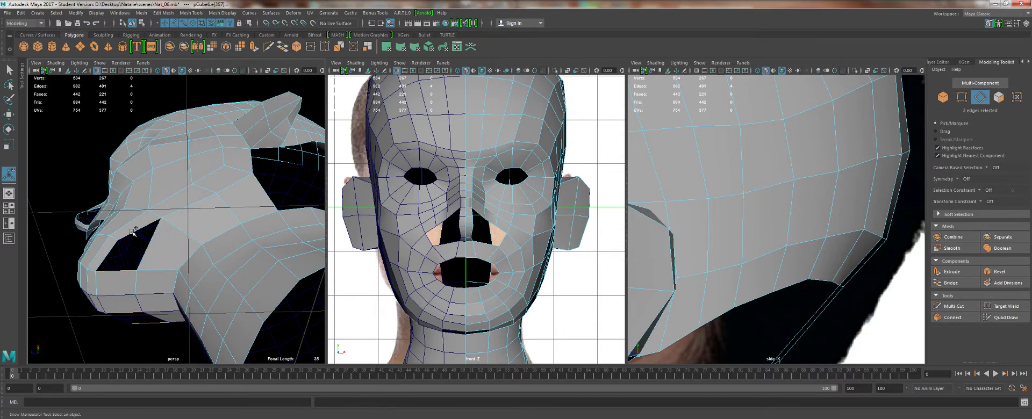
key("g")
left_click_drag(118, 239, 207, 210, "alt")
key("3")
key("1")
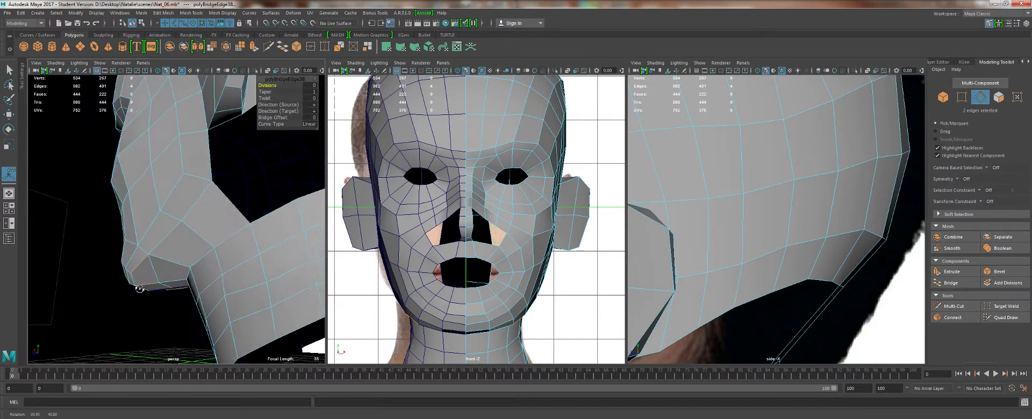
Examine the closed underside of the jaw and the remaining opening between ear, skull and neck from the side and back.
right_click_drag(207, 210, 171, 206, "alt")
left_click_drag(170, 206, 156, 290, "alt")
scroll(154, 285, "up", 4)
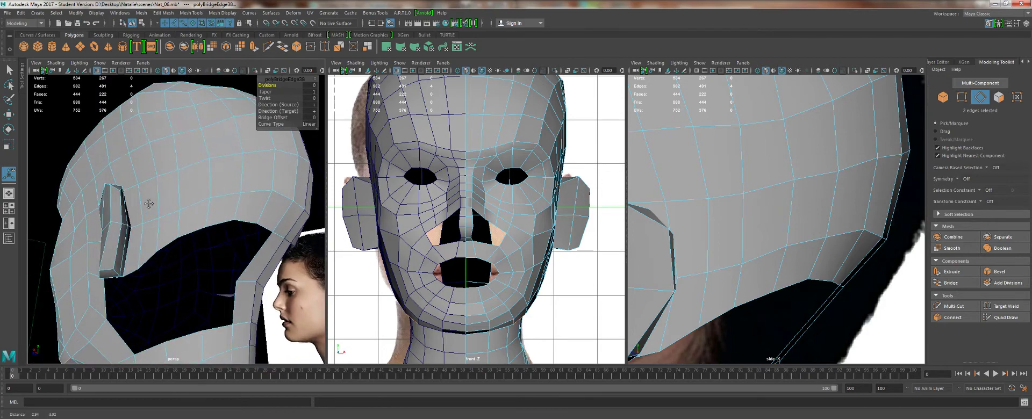
scroll(155, 219, "up", 1)
left_click_drag(150, 203, 180, 238, "alt")
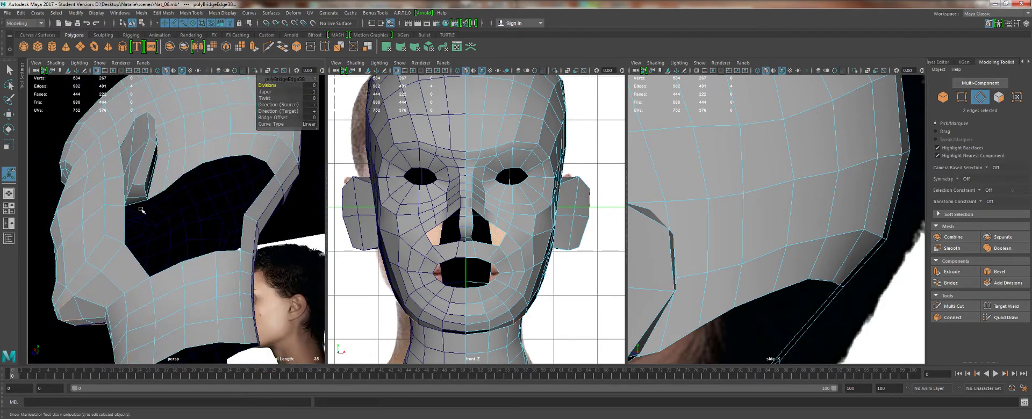
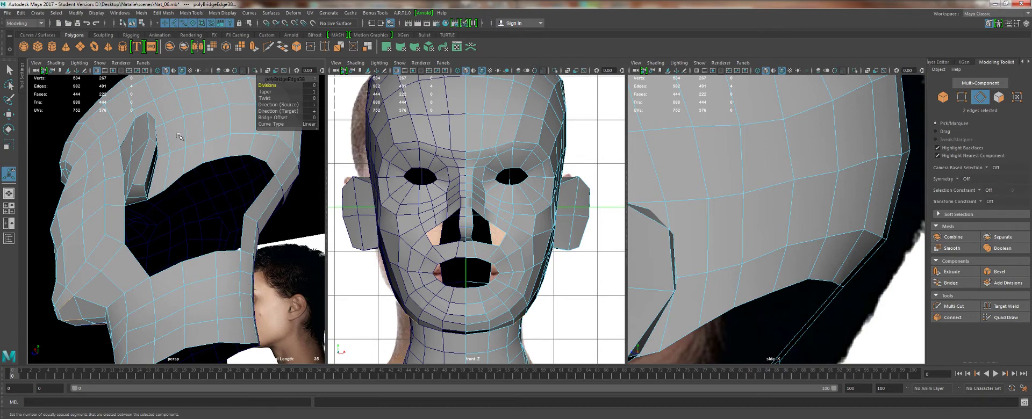
left_click_drag(179, 137, 173, 226, "alt")
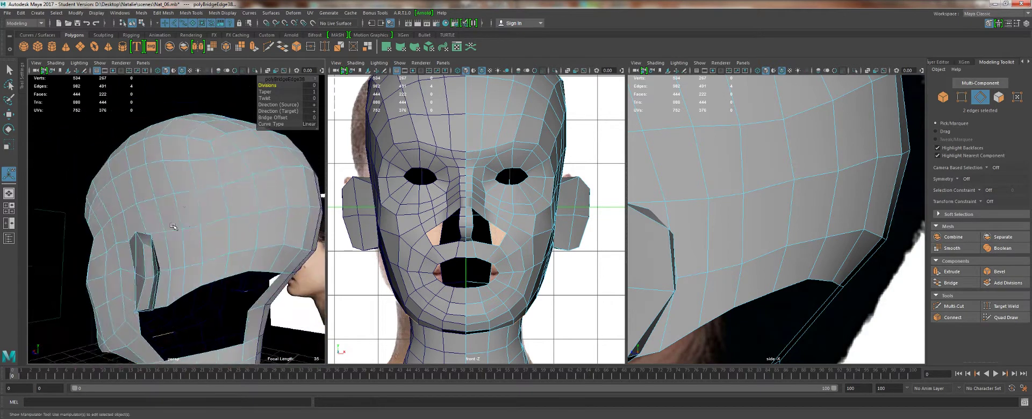
middle_click_drag(173, 227, 175, 186, "alt")
right_click_drag(175, 186, 170, 165, "alt")
right_click_drag(196, 192, 200, 237, "alt")
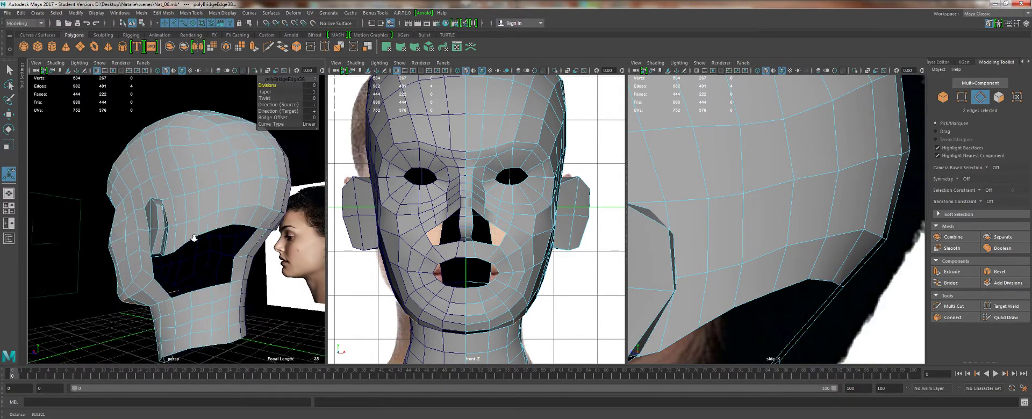
middle_click_drag(200, 236, 139, 215, "alt")
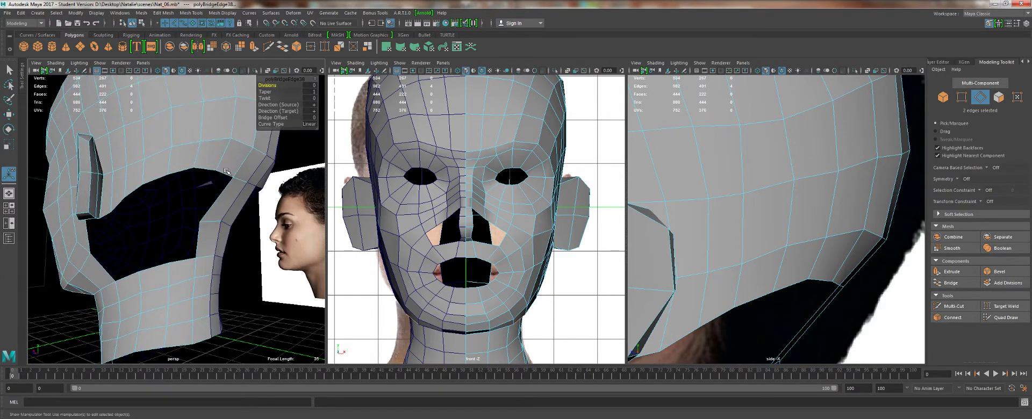
left_click_drag(225, 171, 152, 189, "alt")
left_click_drag(141, 191, 155, 186, "alt")
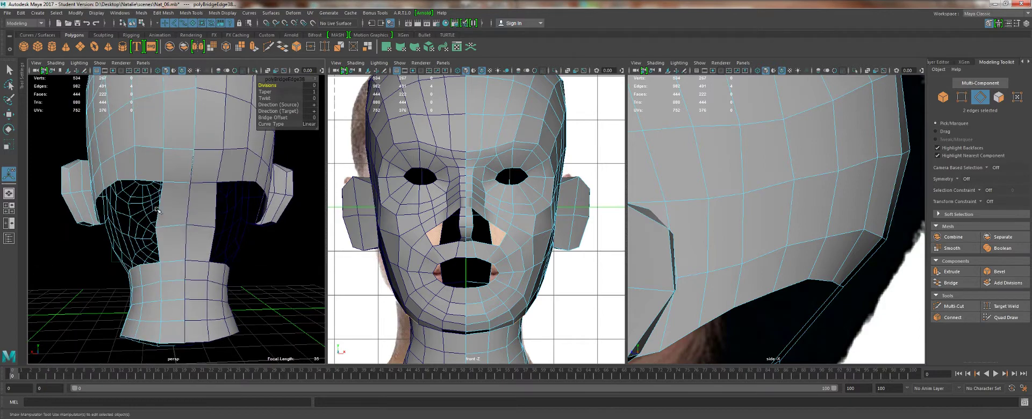
Reposition single vertices on the rear neck strip and the side of the neck to even out the edge flow.
key("w")
right_click_drag(156, 203, 117, 204)
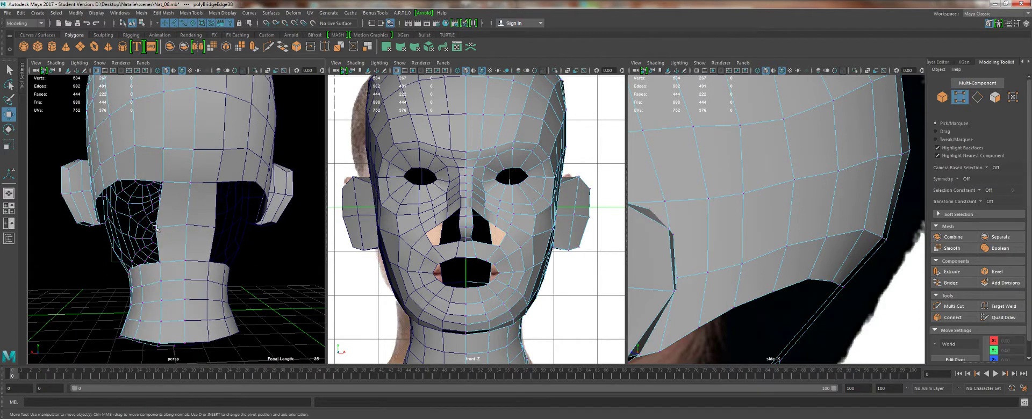
left_click(156, 227)
left_click_drag(107, 239, 118, 283, "alt")
left_click(171, 287)
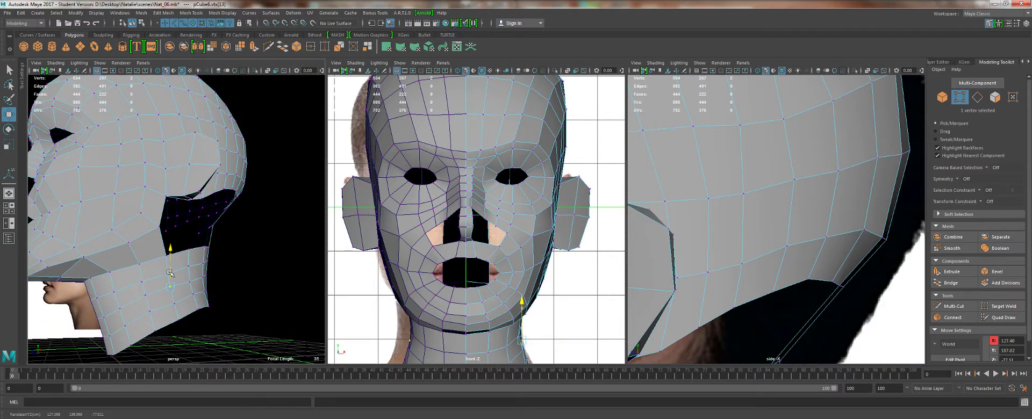
left_click(202, 246)
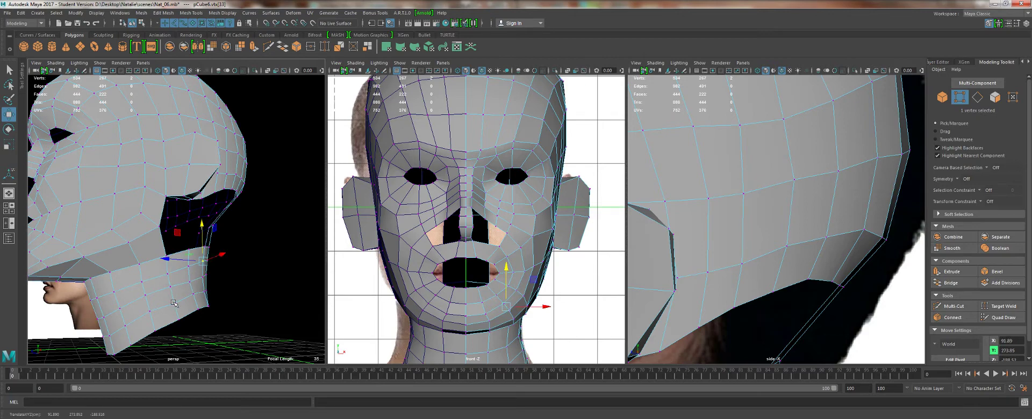
left_click(192, 294)
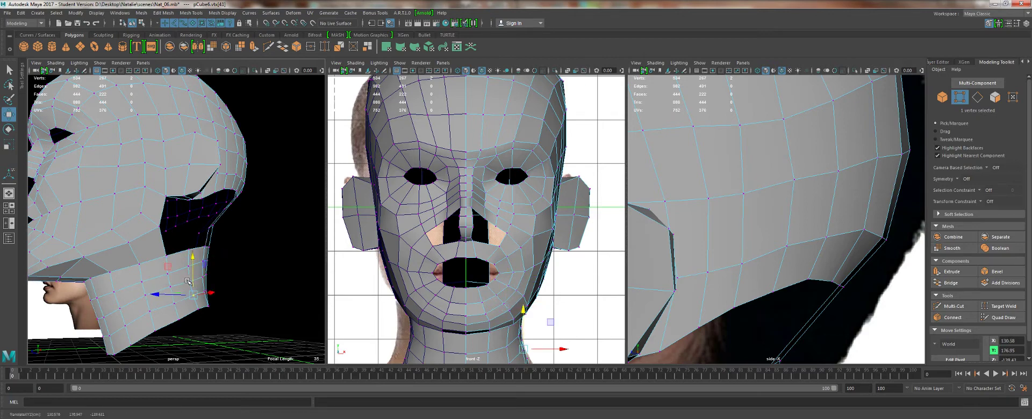
Select the face loop running down behind the ear and examine how it lines up with the opening above the neck.
left_click_drag(196, 301, 174, 231, "alt")
scroll(168, 250, "up", 2)
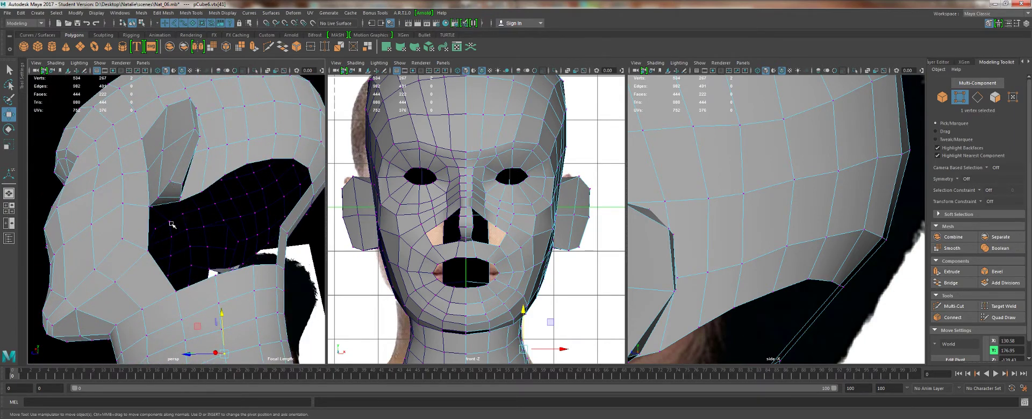
left_click_drag(177, 209, 196, 177, "alt")
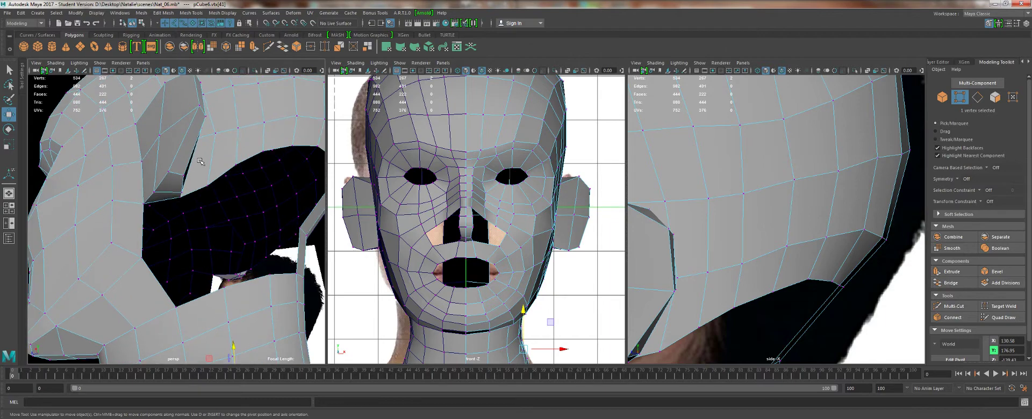
left_click(200, 161)
double_click(206, 130, "shift")
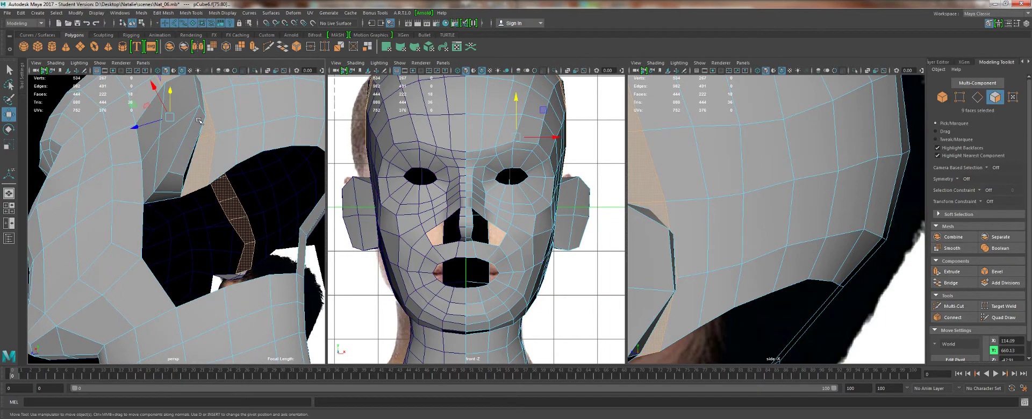
left_click_drag(199, 120, 194, 190, "alt")
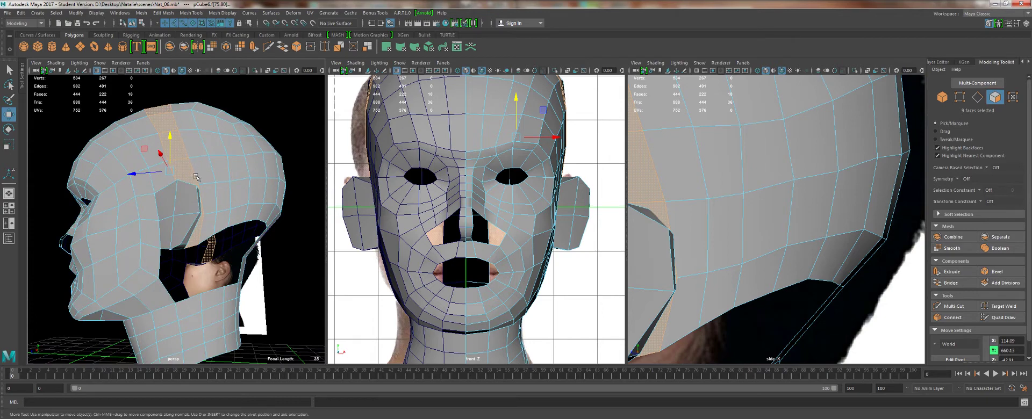
left_click_drag(184, 269, 193, 216, "alt")
scroll(200, 214, "up", 3)
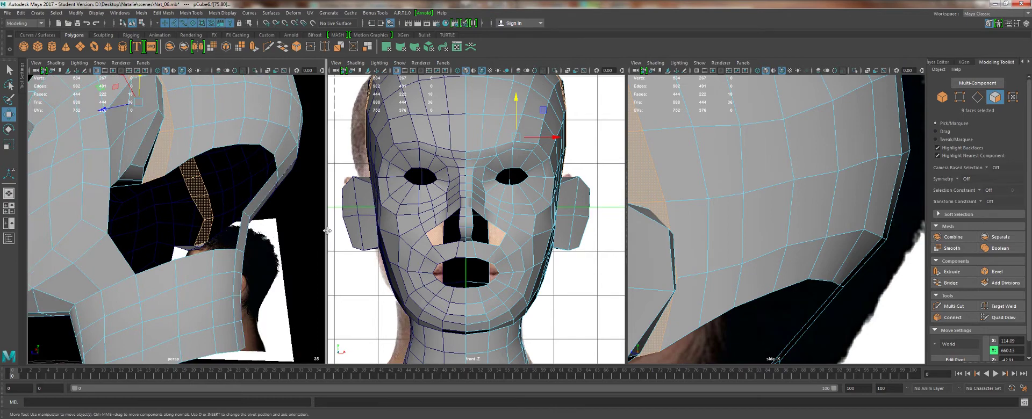
Cut a new edge line with Multi-Cut from the open border below the ear through the bridged jaw faces to the under-jaw strip.
left_click_drag(109, 240, 196, 220, "alt")
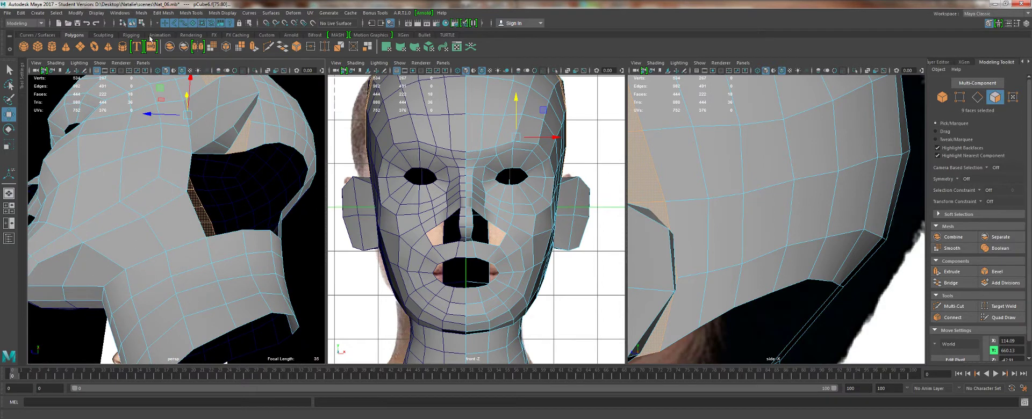
left_click(269, 47)
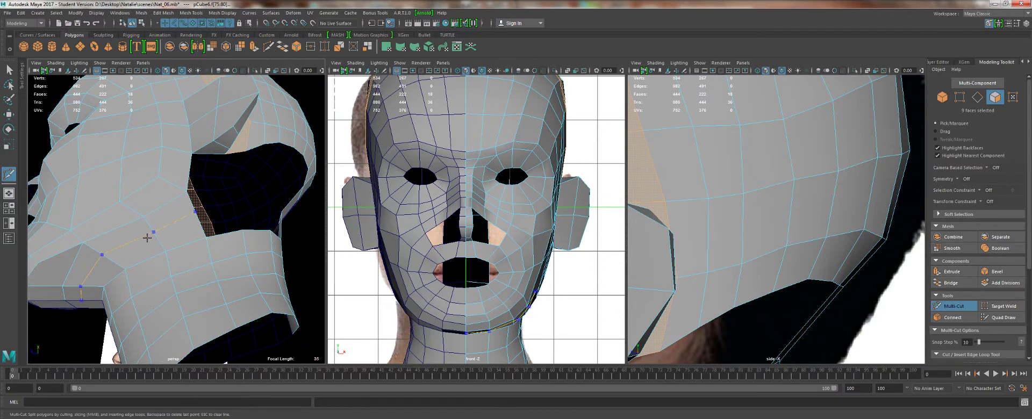
key("Return")
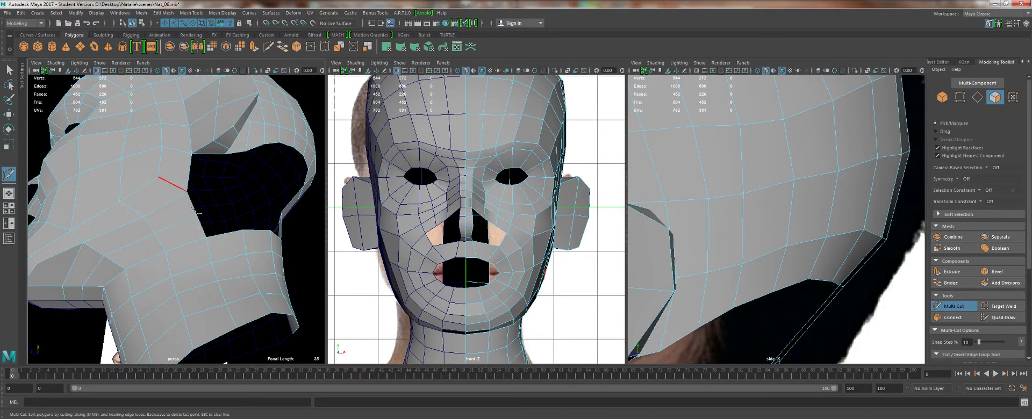
Bridge the rearmost border edge of the skull to the neck border edge at the back of the opening.
left_click_drag(202, 214, 198, 253, "alt")
middle_click_drag(228, 283, 212, 233, "alt")
key("w")
left_click(259, 164)
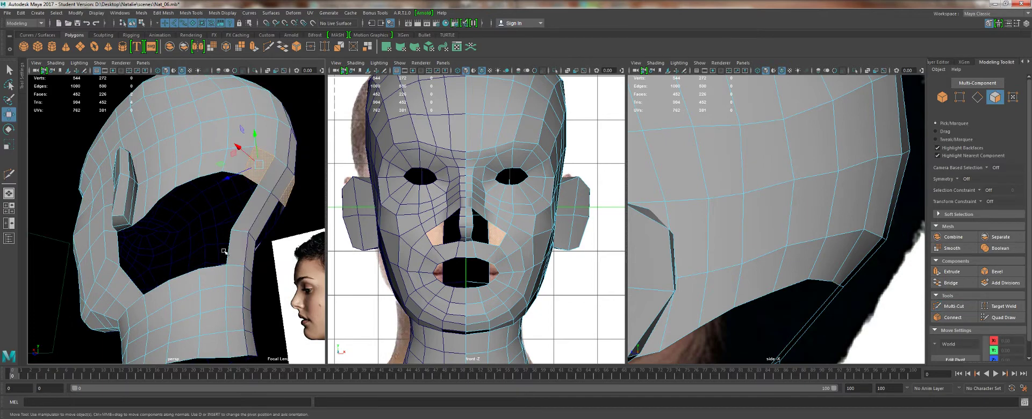
right_click_drag(196, 220, 235, 191)
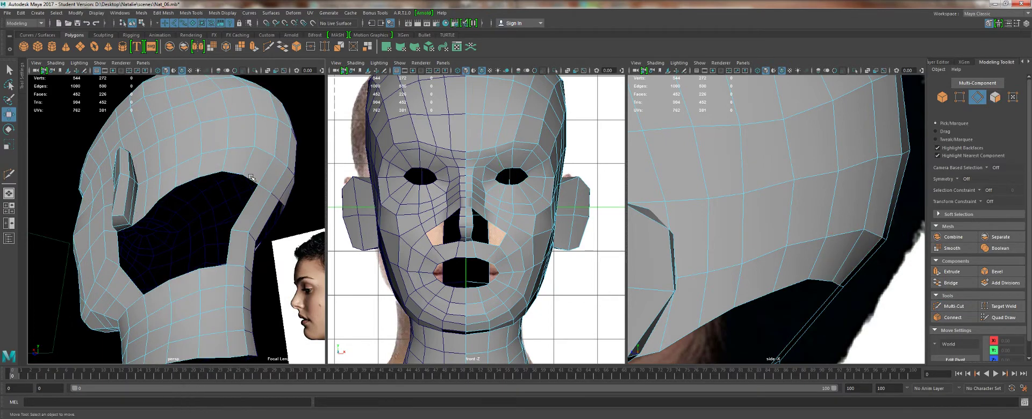
right_click_drag(250, 166, 250, 139)
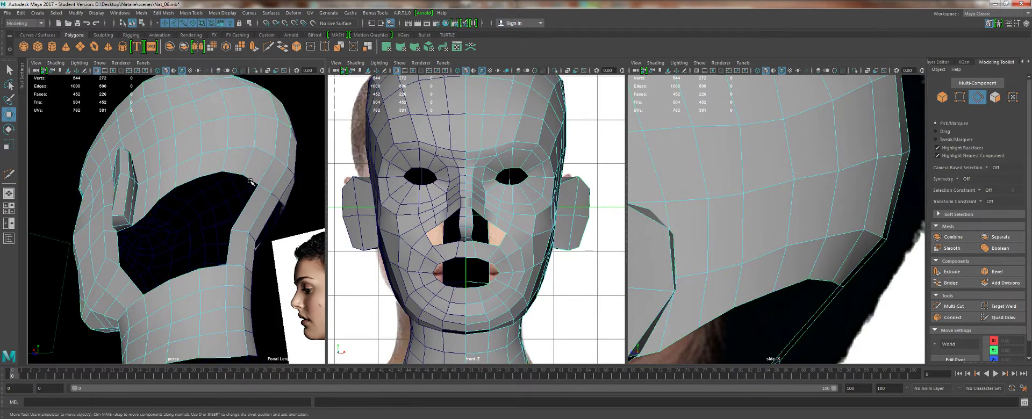
left_click(249, 179)
left_click(214, 266, "shift")
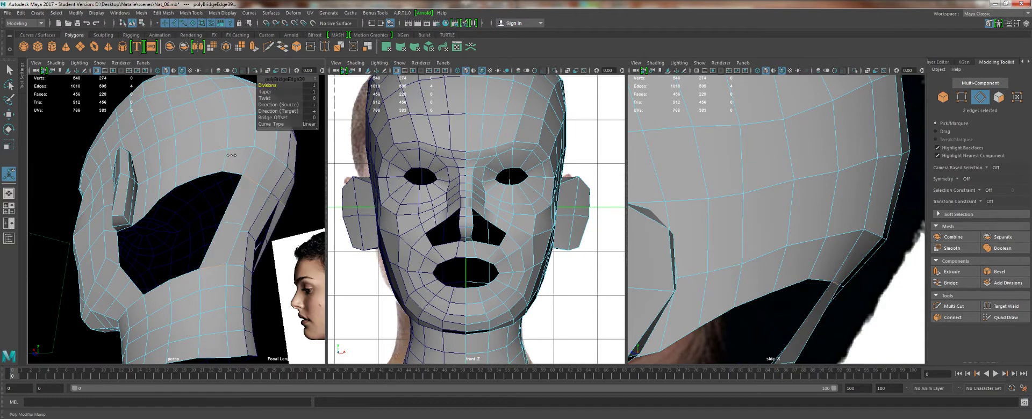
Move the free edge of the new bridge to line it up with the rear neck strip.
key("w")
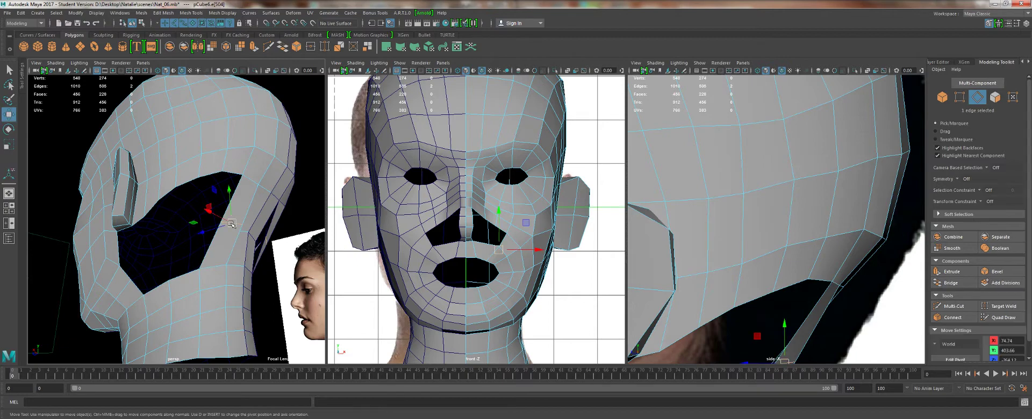
left_click(203, 221)
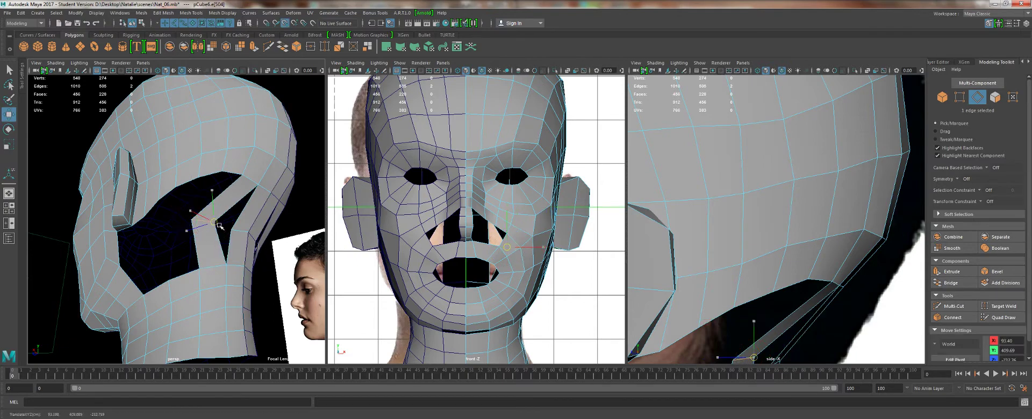
left_click_drag(203, 221, 226, 232)
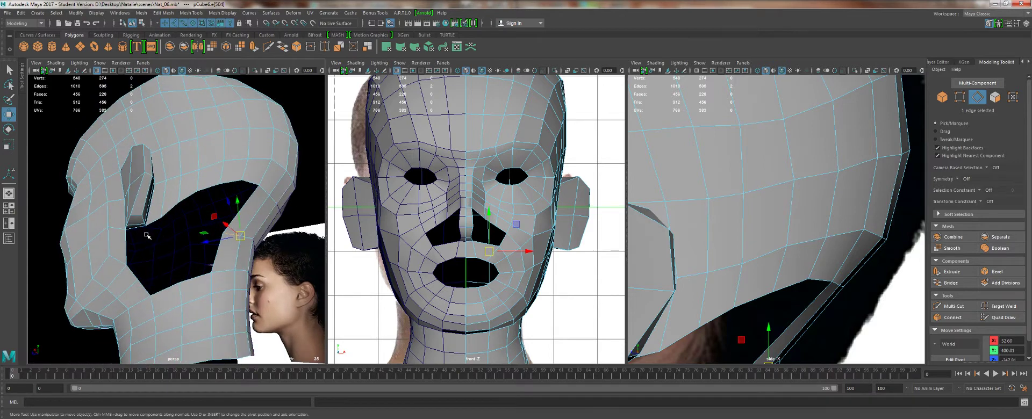
right_click_drag(143, 233, 154, 237, "alt")
middle_click_drag(155, 237, 184, 197, "alt")
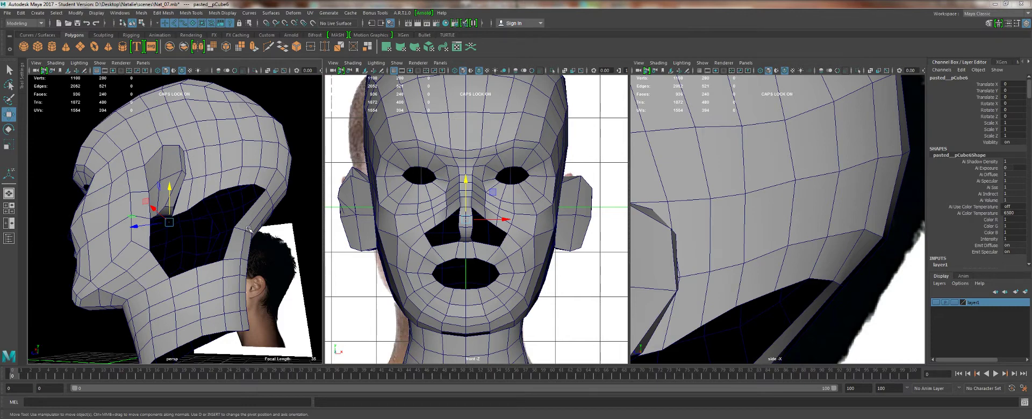
Delete the pasted duplicates of the two head halves.
left_click_drag(248, 230, 200, 221, "alt")
key("ctrl+shift+d")
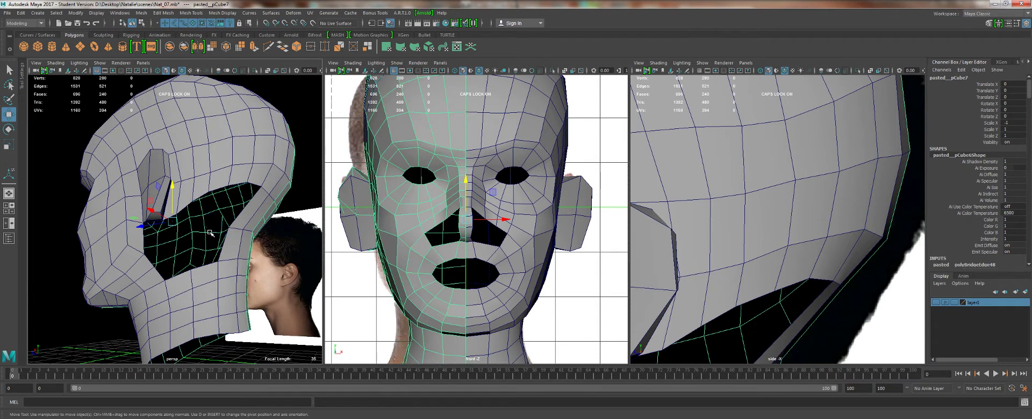
key("Delete")
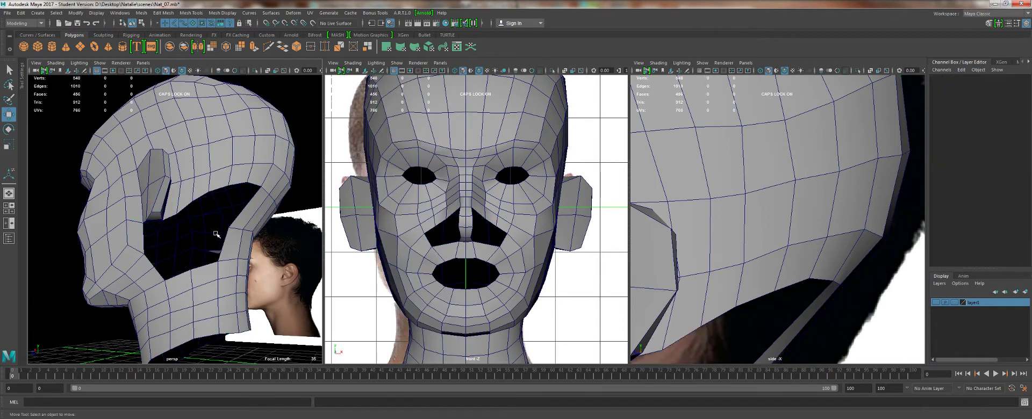
Select successive face loops over the side of the skull and examine how they run down to the opening.
left_click(407, 232)
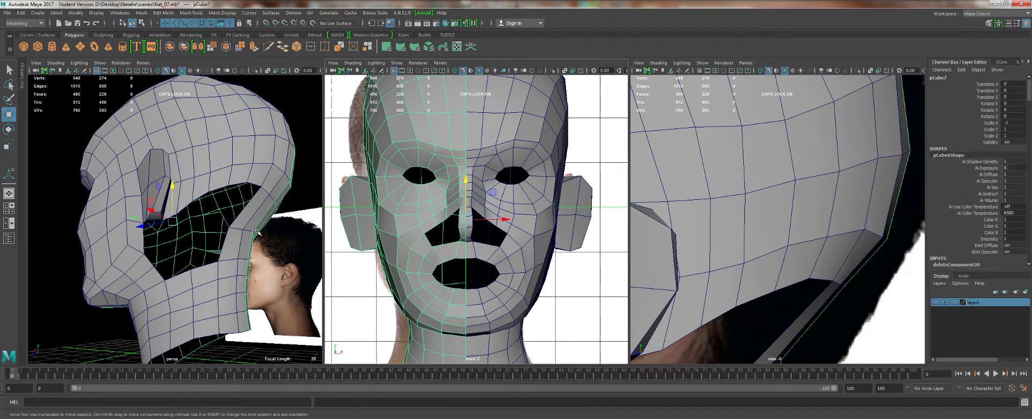
left_click_drag(257, 233, 224, 111, "alt")
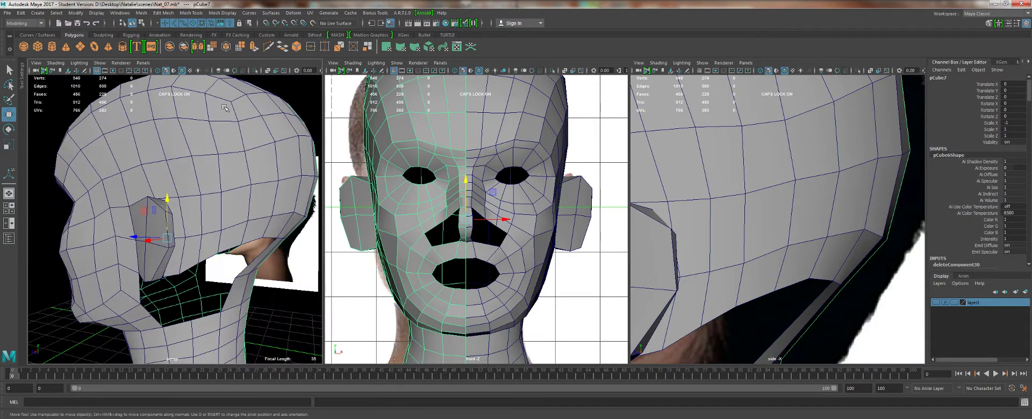
right_click_drag(225, 107, 224, 128)
left_click(224, 114)
double_click(230, 143, "shift")
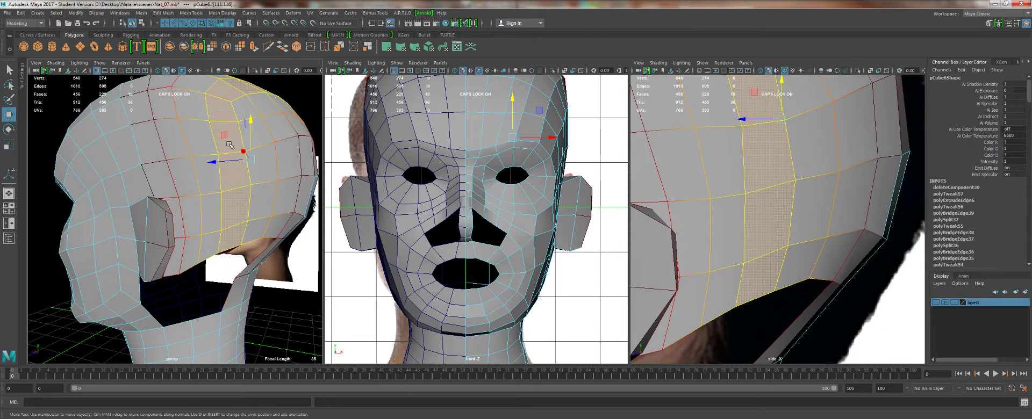
left_click_drag(230, 145, 247, 214, "alt")
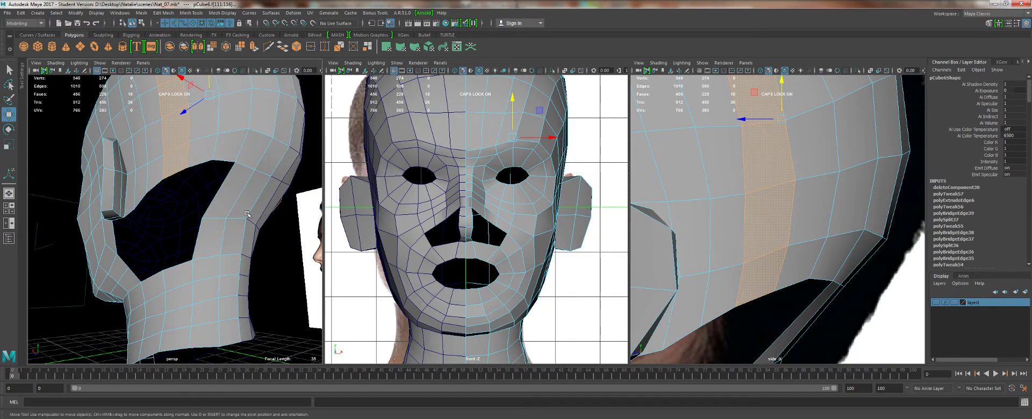
double_click(204, 141)
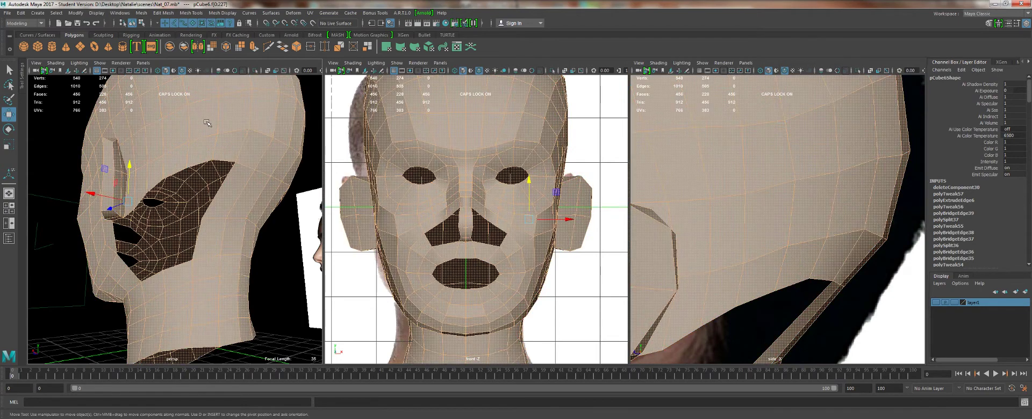
middle_click_drag(205, 120, 212, 178, "alt")
double_click(217, 208)
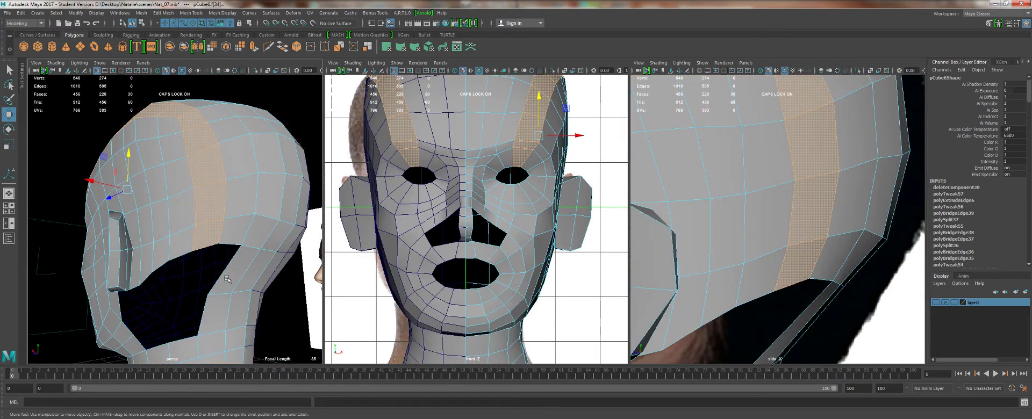
Select the long edges of the bridged strip behind the opening and split them at the middle with Connect.
left_click_drag(227, 279, 205, 229, "alt")
key("q")
right_click_drag(203, 211, 203, 183)
left_click_drag(253, 247, 202, 233)
left_click_drag(248, 240, 185, 228)
left_click(164, 13)
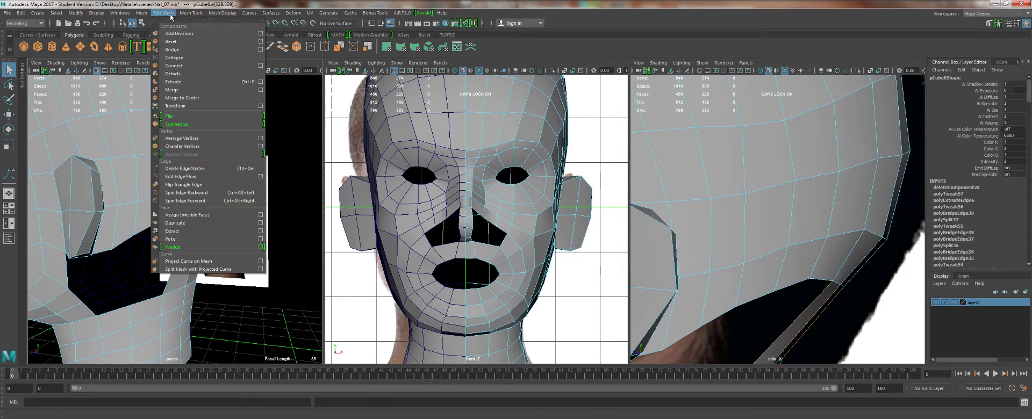
mouse_move(191, 13)
left_click(200, 51)
left_click_drag(274, 184, 205, 239, "alt")
key("w")
left_click(204, 239)
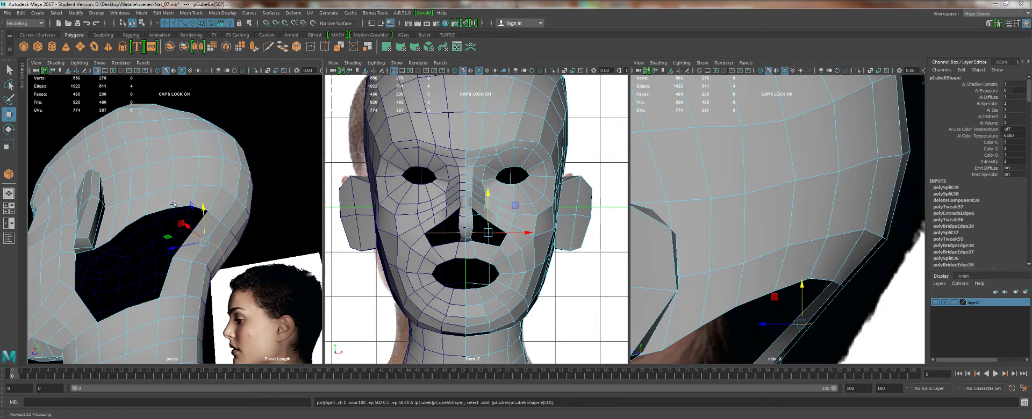
Bridge the skull's lower border edges to the split edges of the rear strip, closing the opening's upper rear corner.
left_click(157, 211)
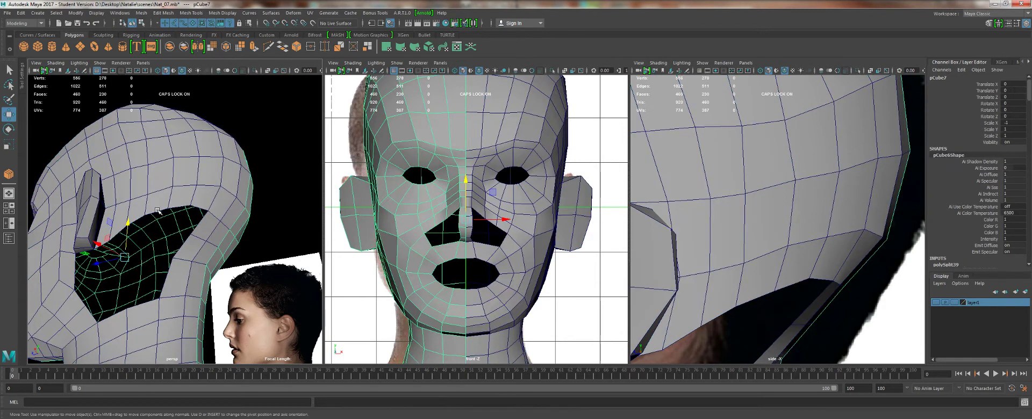
right_click_drag(157, 203, 160, 217)
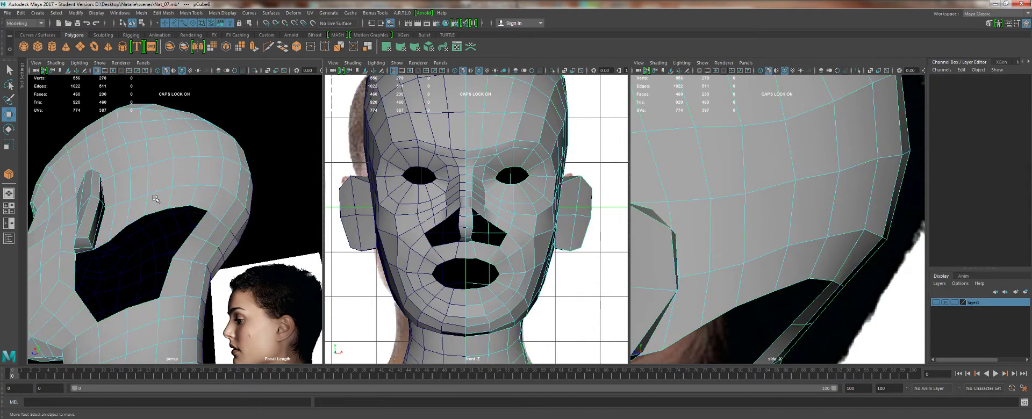
left_click(160, 217)
left_click(182, 245, "shift")
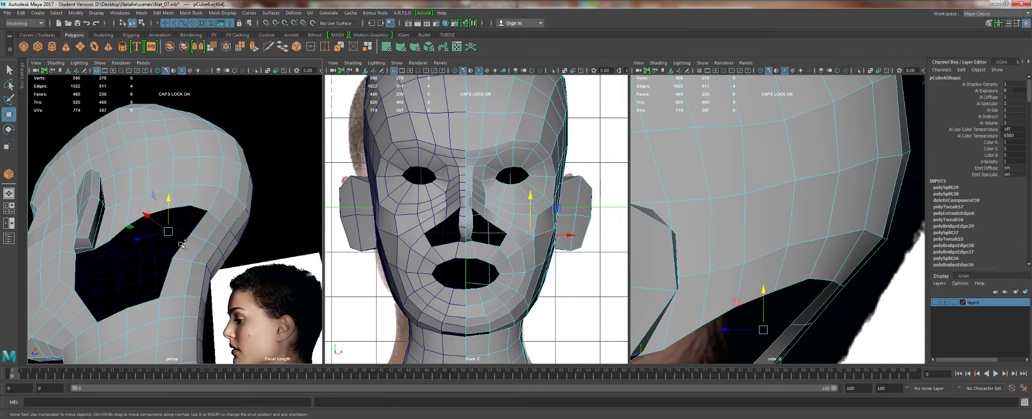
left_click(281, 48)
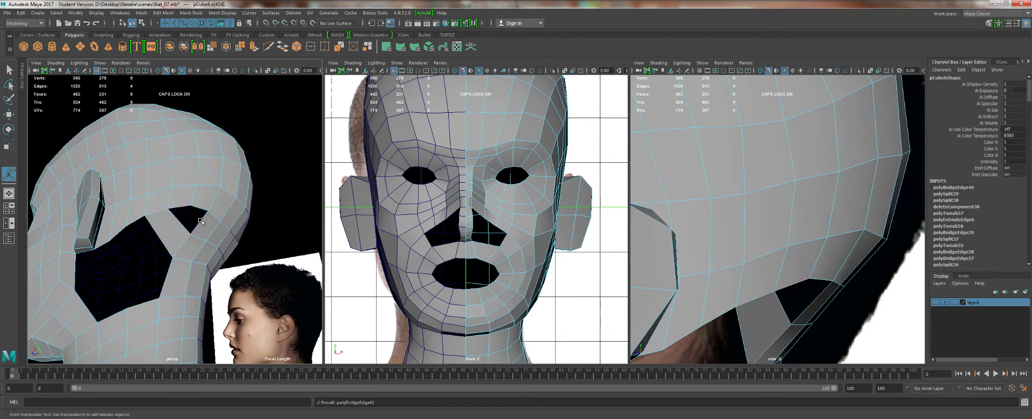
Reposition the vertices around the newly bridged corner and along the skull's border to even out the surface.
right_click_drag(167, 204, 134, 204)
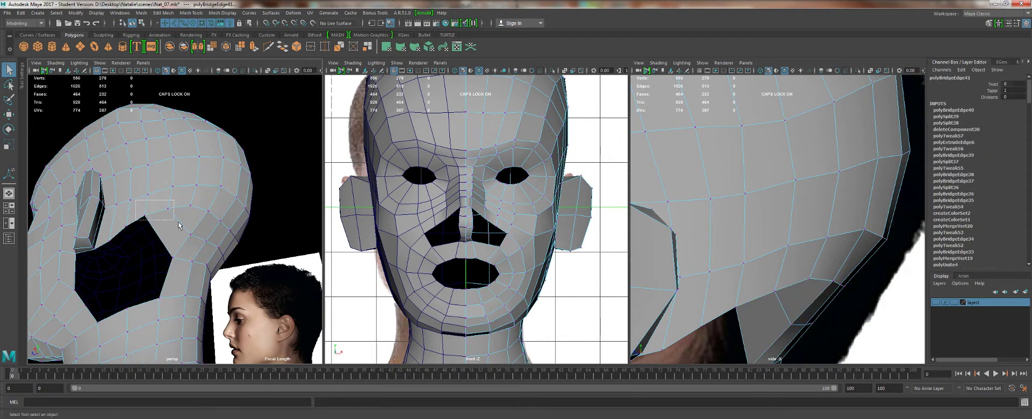
left_click_drag(178, 222, 178, 222)
key("w")
left_click_drag(156, 196, 156, 203)
key("q")
left_click(191, 205)
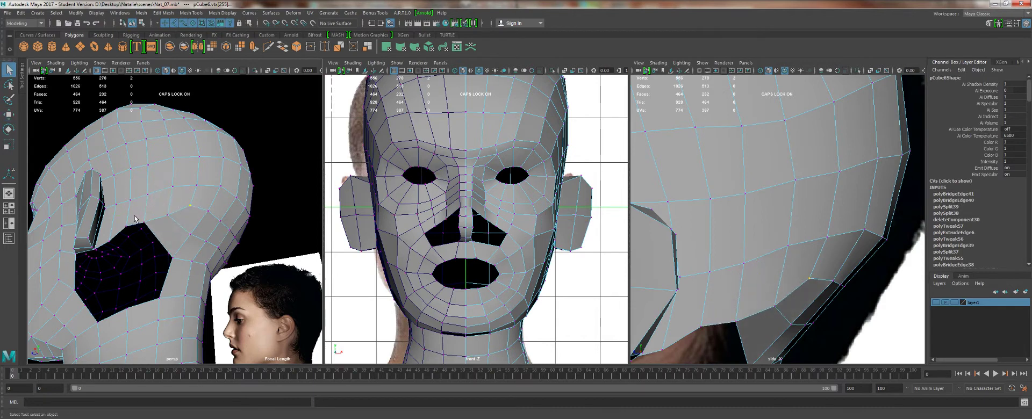
left_click(129, 236)
key("w")
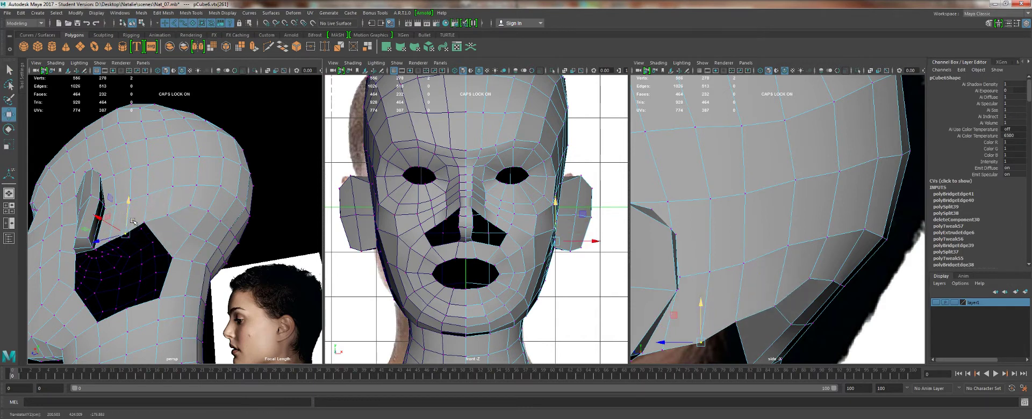
left_click(170, 254)
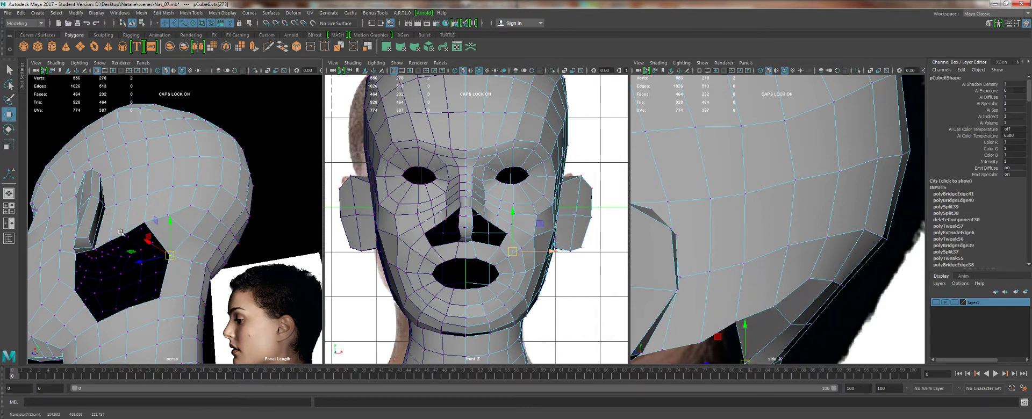
Adjust the skull border vertices between the ear and the bridged corner, checking their depth from below.
left_click_drag(125, 230, 146, 171, "alt")
left_click(154, 187)
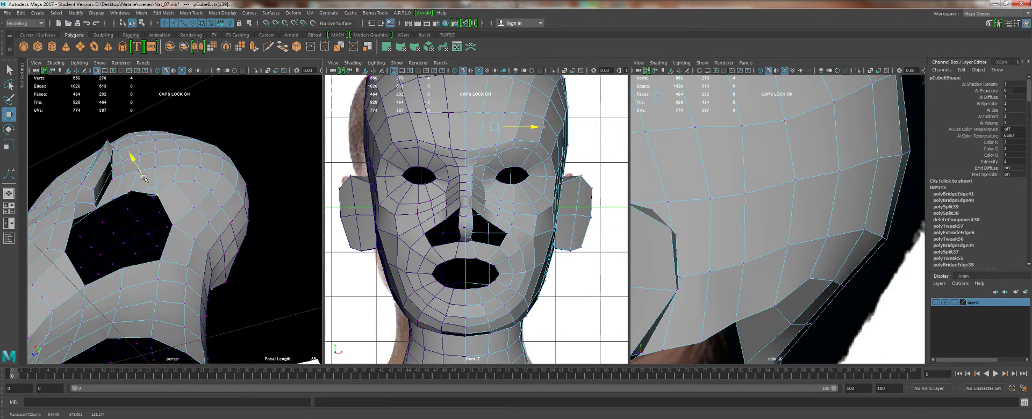
key("q")
left_click_drag(137, 173, 102, 215)
left_click(132, 190)
key("w")
key("q")
key("w")
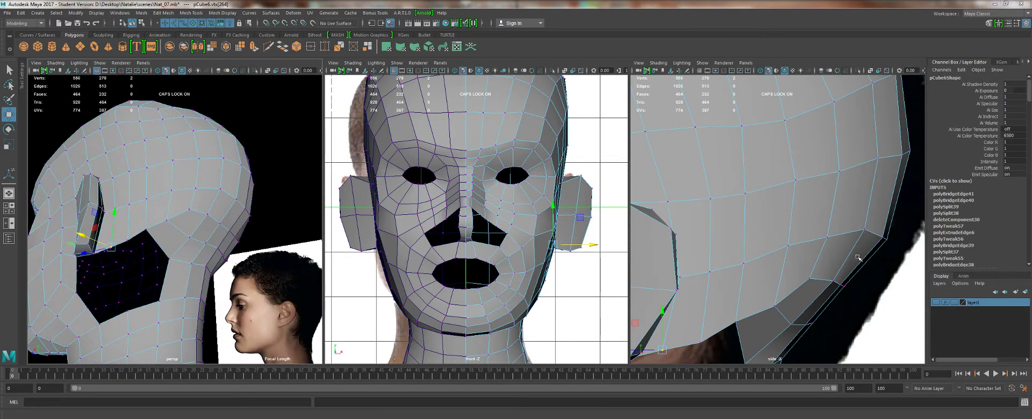
Insert another connecting edge line at 0.5 across the strip between the opening and the back of the neck.
right_click_drag(188, 225, 187, 191)
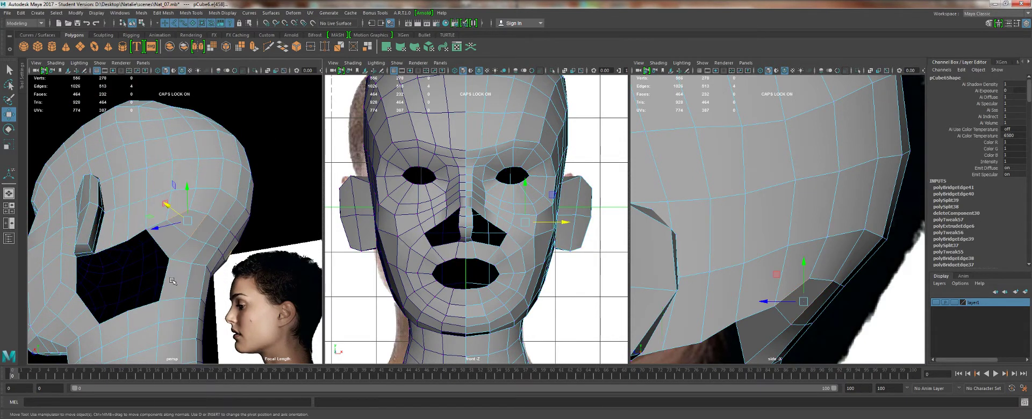
key("q")
left_click(191, 285)
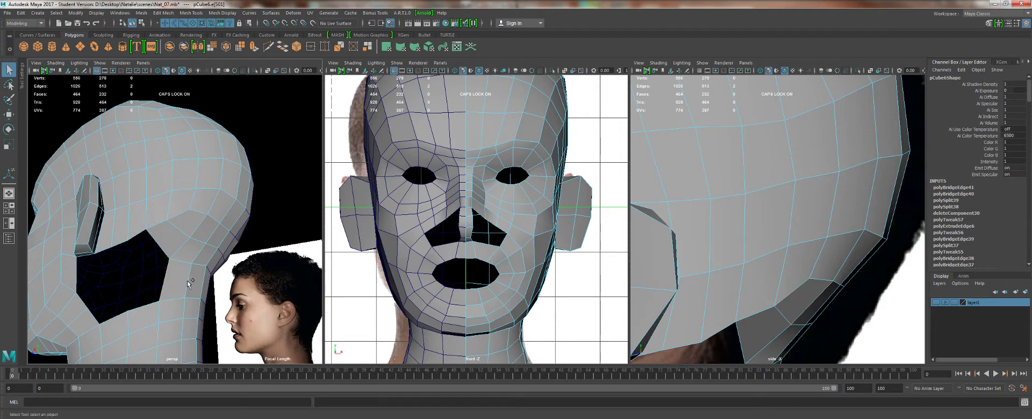
double_click(190, 283)
left_click(191, 13)
left_click(200, 51)
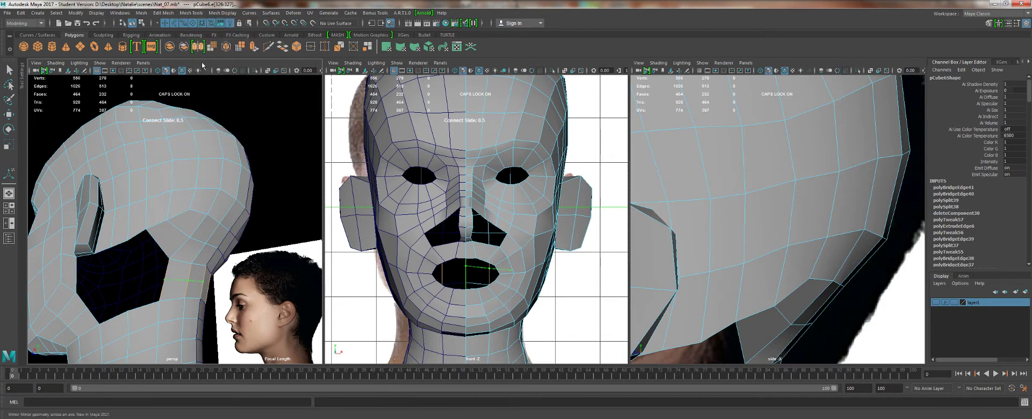
key("w")
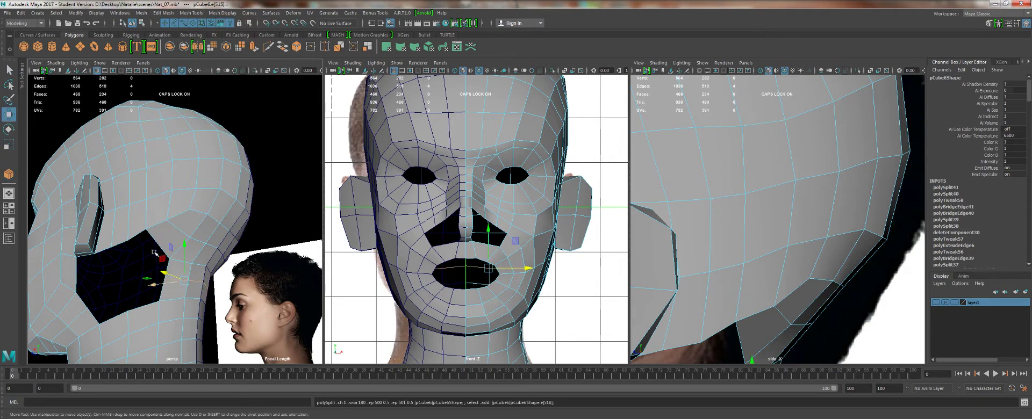
Bridge the next skull border edge behind the ear to the split rear edge of the opening.
left_click(137, 235)
left_click(165, 274, "shift")
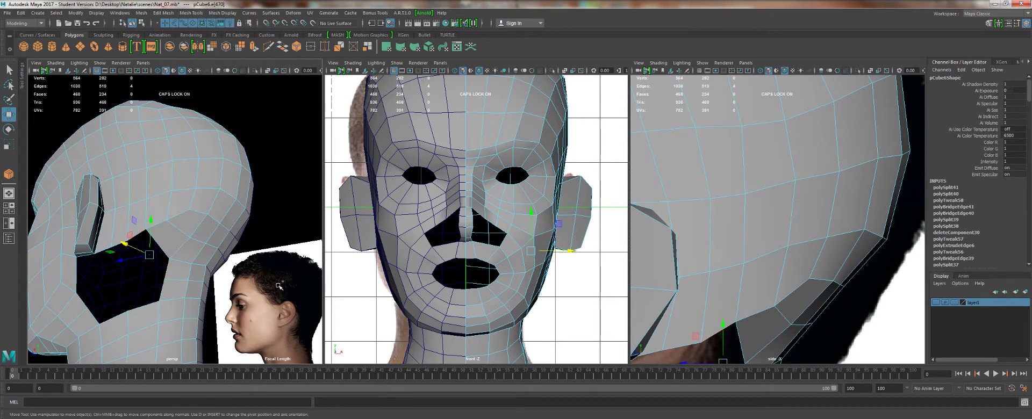
left_click(281, 47)
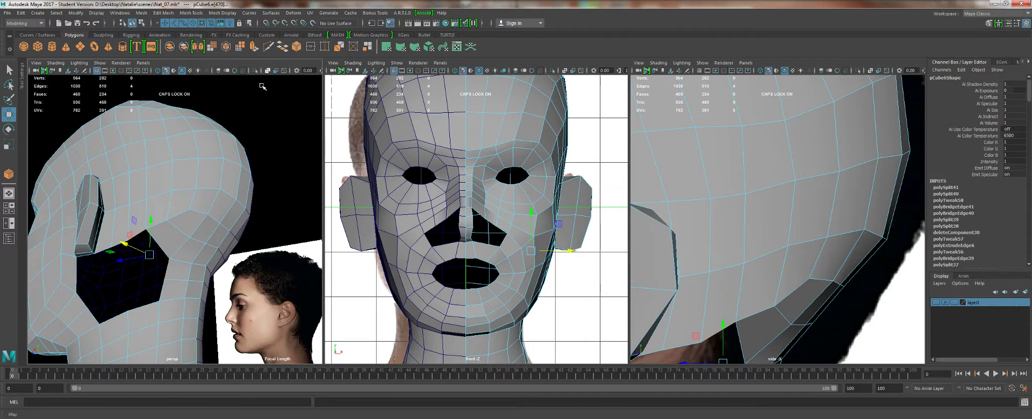
left_click(163, 288)
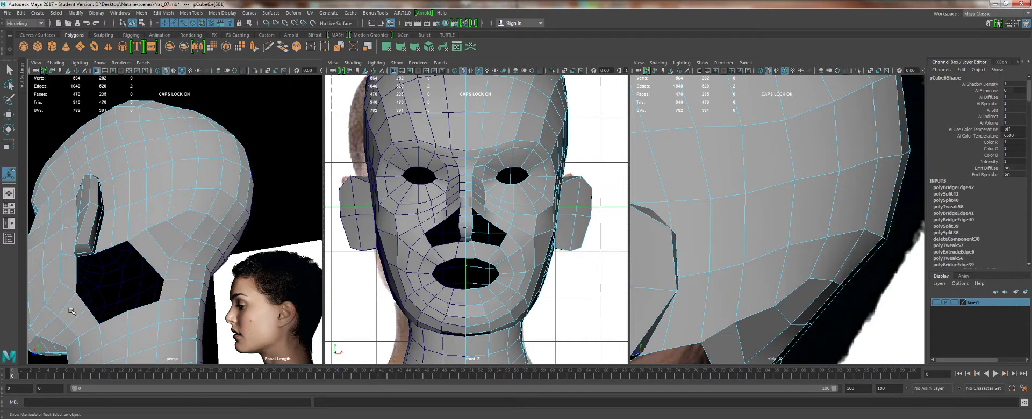
Bridge the selected skull and neck border edges at the rear of the opening behind the ear.
left_click(282, 47)
middle_click_drag(163, 214, 177, 185, "alt")
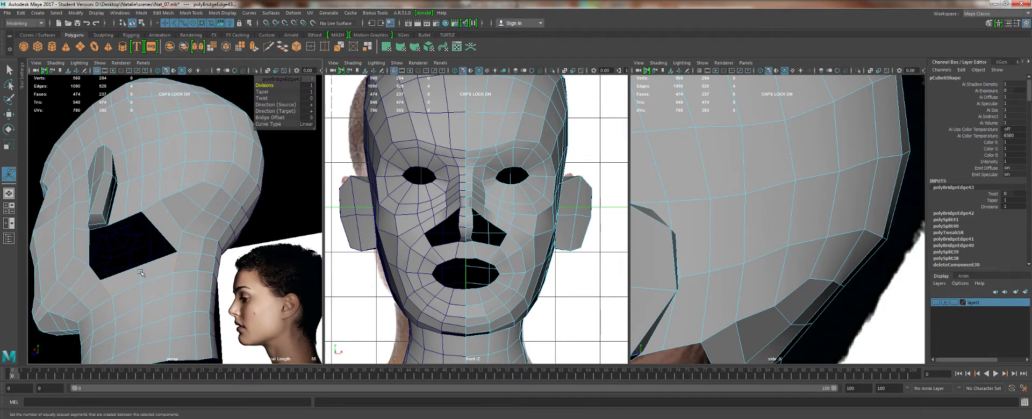
left_click(140, 274)
key("w")
left_click_drag(125, 270, 141, 283)
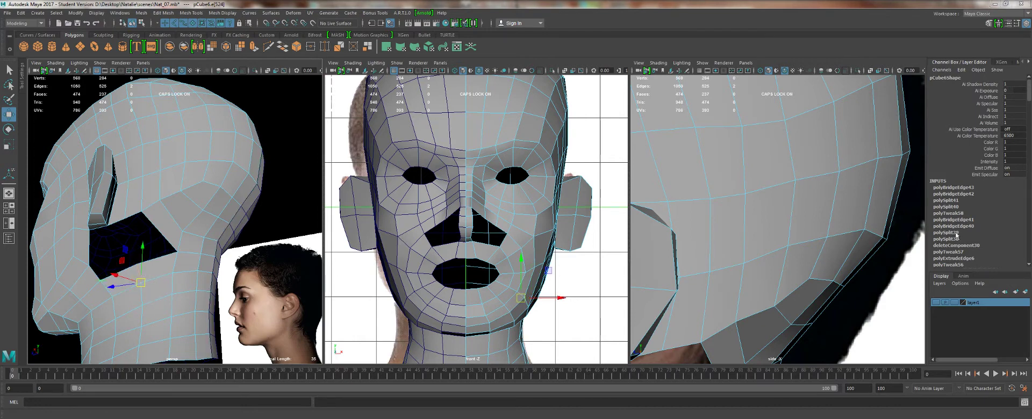
Reposition the vertices along the lower rim and upper border of the remaining opening to even out its outline.
right_click_drag(147, 266, 115, 211)
left_click_drag(178, 247, 135, 258)
left_click_drag(91, 275, 111, 289)
left_click_drag(100, 280, 104, 275)
left_click(135, 259)
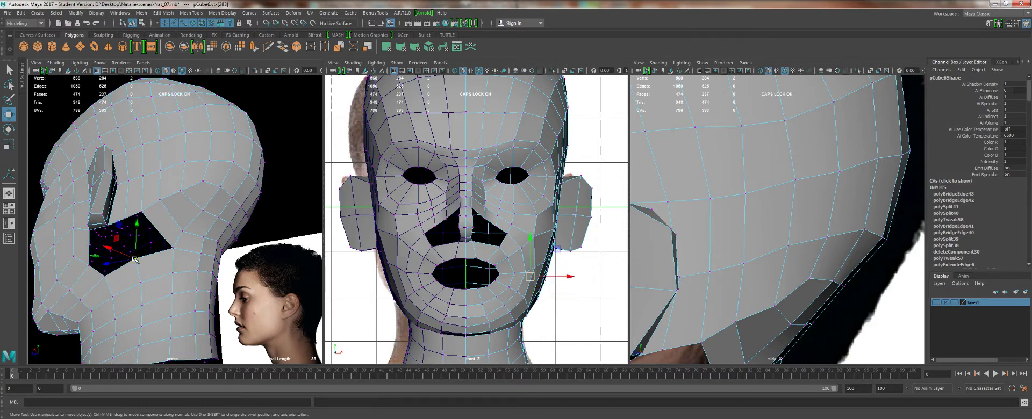
left_click(145, 209)
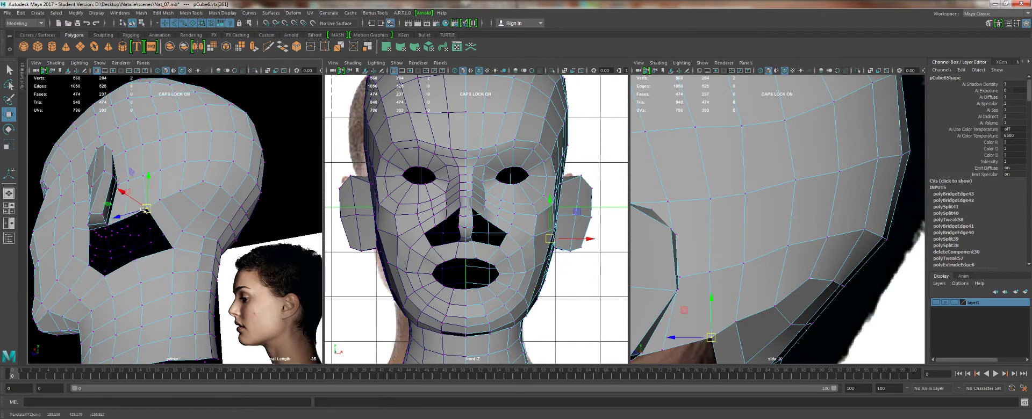
key("q")
left_click(127, 217)
key("w")
left_click_drag(127, 217, 127, 215)
key("q")
Bridge the remaining upper border edges to the lower rim edges to close the opening below the ear.
right_click_drag(139, 212, 139, 185)
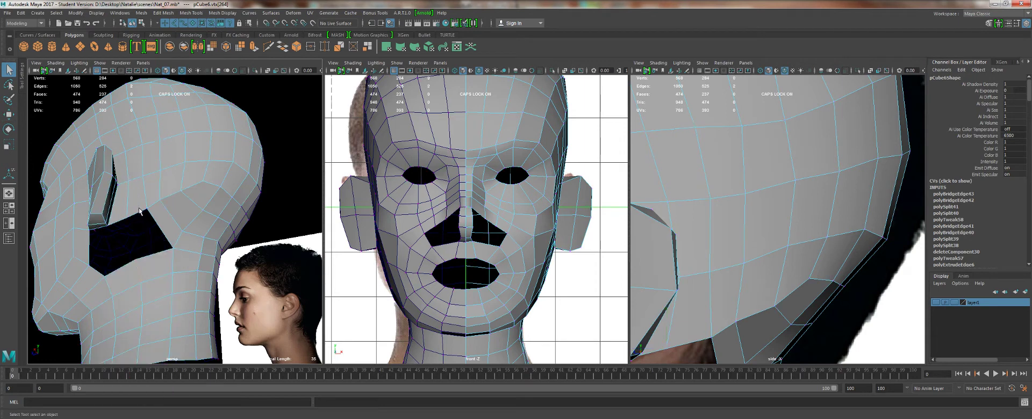
left_click(116, 218, "shift")
left_click(98, 228, "shift")
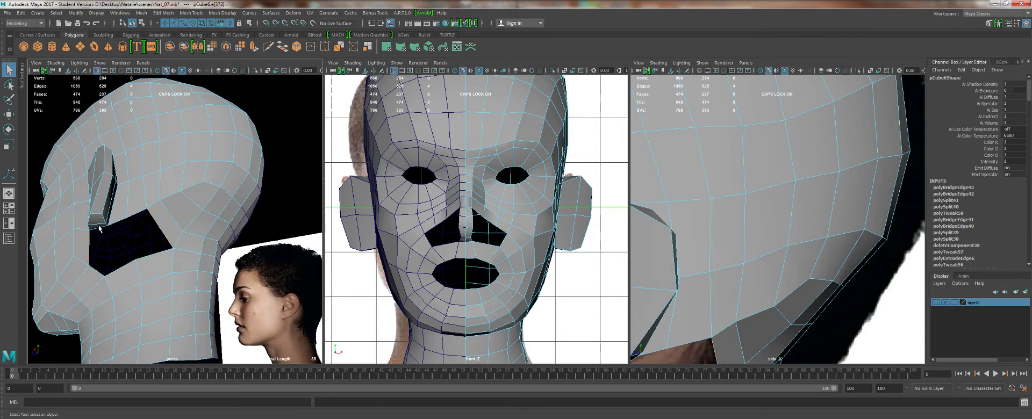
left_click(136, 218)
left_click(280, 48)
Adjust the vertices of the newly bridged strip behind the ear, checking them from the back of the head.
mouse_move(157, 251)
left_mouse_down("alt")
mouse_move(168, 237)
mouse_move(161, 195)
mouse_move(157, 244)
left_mouse_up("alt")
right_click_drag(158, 206, 126, 208)
left_click_drag(133, 224, 100, 228, "alt")
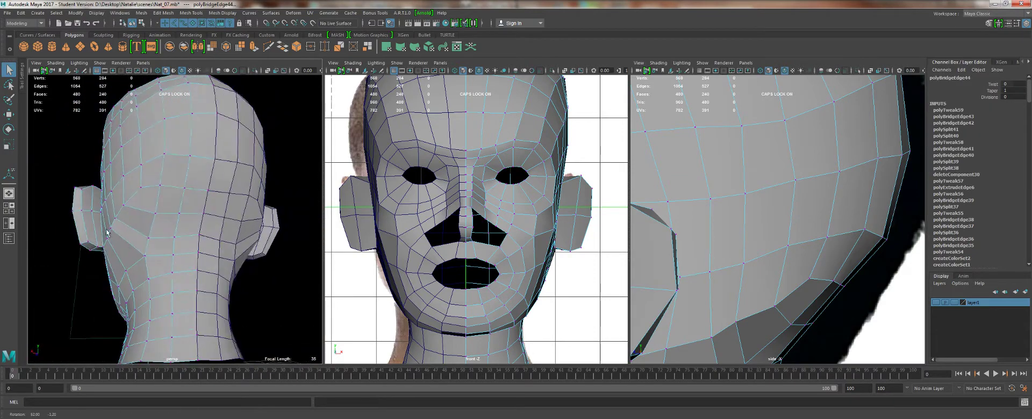
left_click(150, 251)
key("w")
left_click_drag(150, 251, 199, 249, "alt")
left_click(144, 232)
key("w")
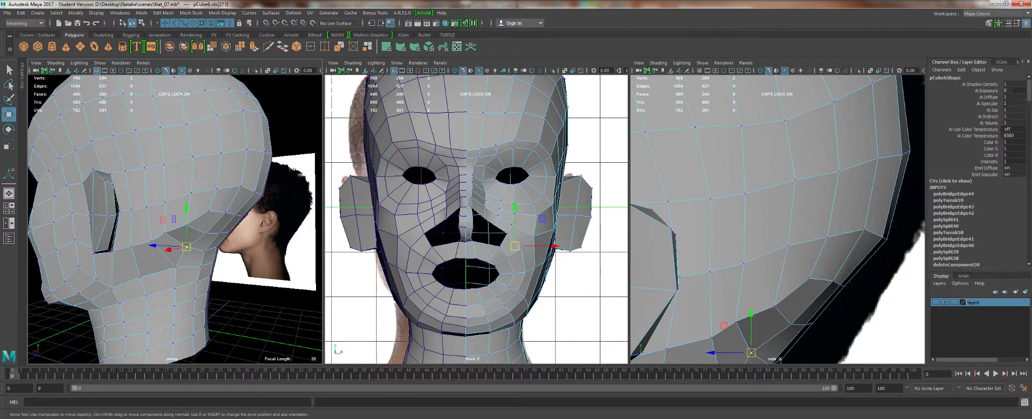
Open the Modeling Toolkit and adjust the skull vertex just above the bridged strip behind the ear.
left_click(989, 23)
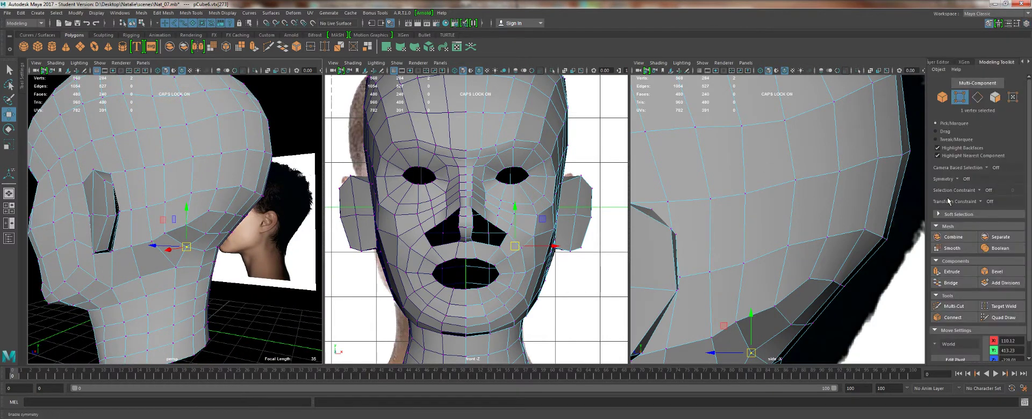
right_click_drag(166, 236, 195, 212)
left_click(172, 232)
left_click_drag(172, 232, 199, 233, "alt")
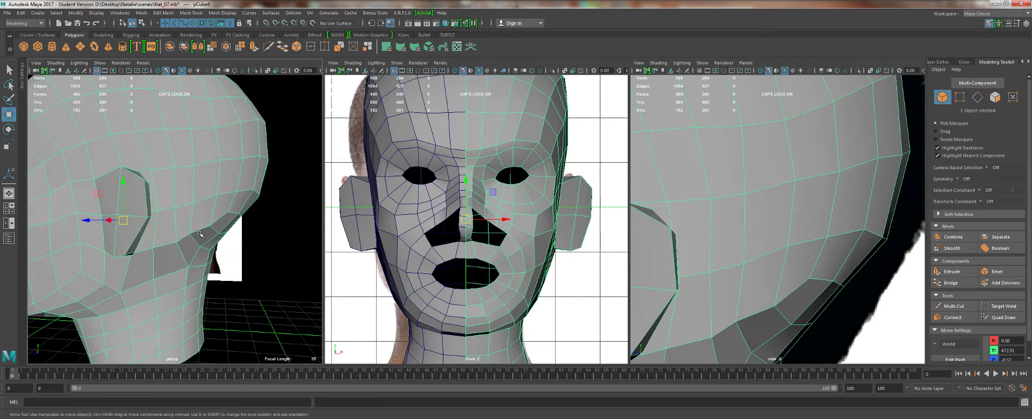
key("q")
right_click_drag(198, 234, 156, 208)
left_click(190, 234)
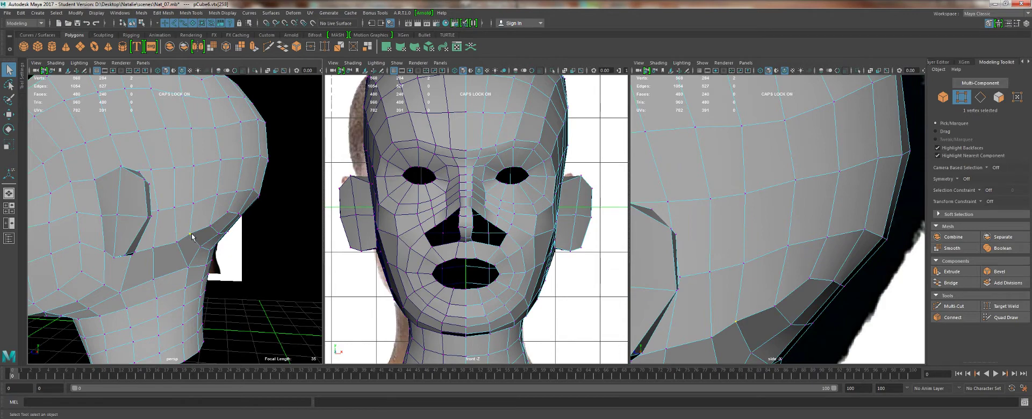
key("w")
left_click_drag(204, 237, 181, 280, "alt")
Preview the head with smoothing and examine the closed area behind the ear from the side and back.
key("3")
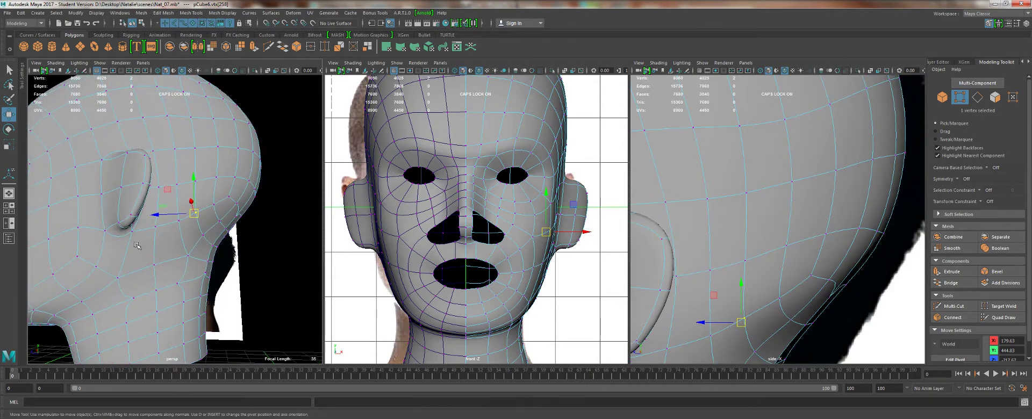
key("1")
right_click_drag(137, 215, 171, 193)
key("3")
left_click_drag(269, 173, 201, 186, "alt")
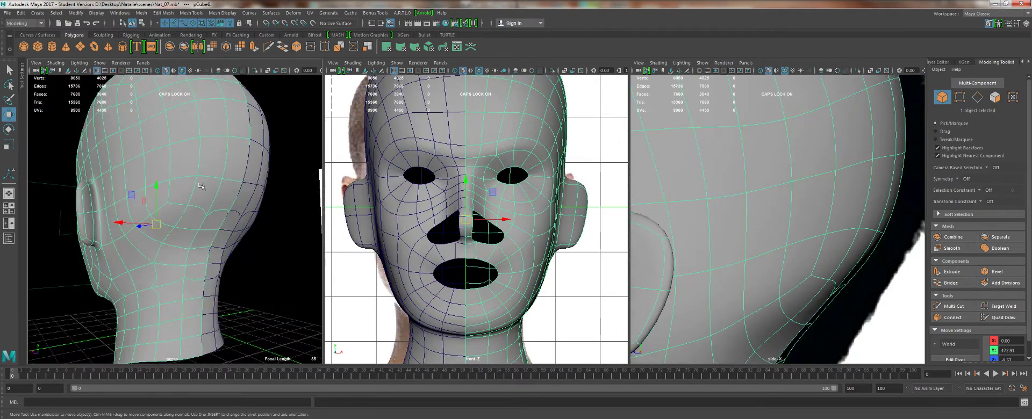
left_click_drag(183, 292, 114, 279, "alt")
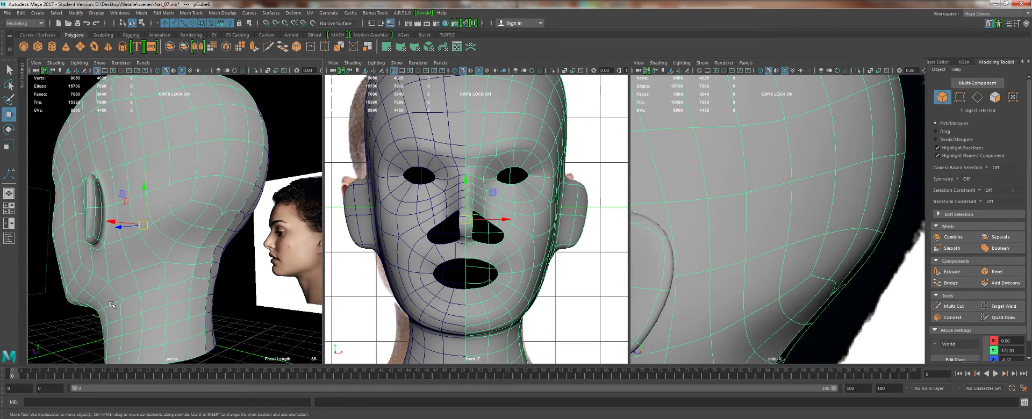
Merge the head's coincident vertices with a 0.01 distance threshold and return to the unsmoothed display.
left_click(314, 51)
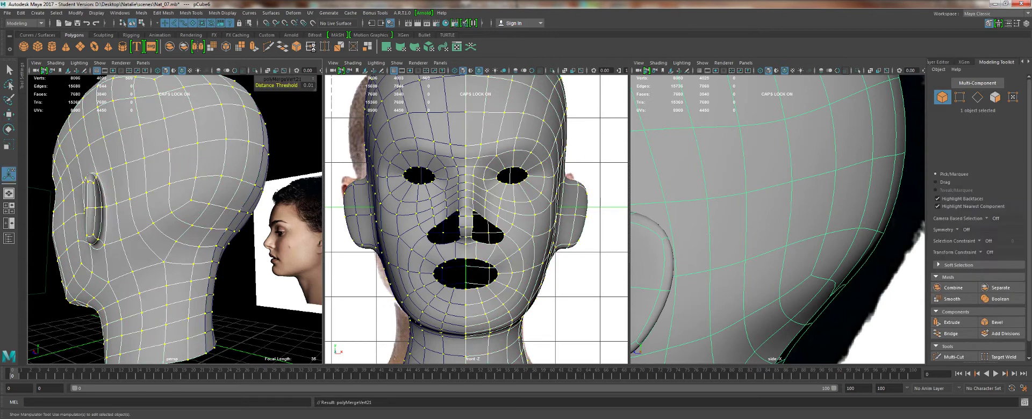
right_click_drag(161, 202, 194, 157)
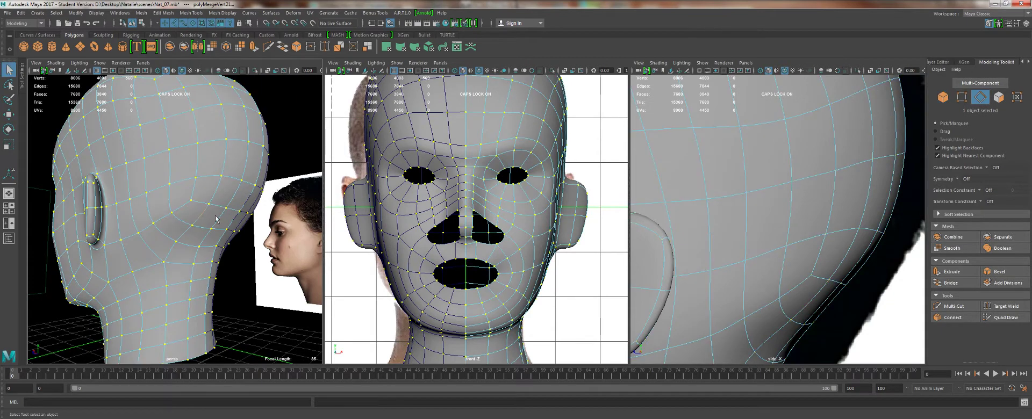
left_click(243, 226)
left_click_drag(243, 225, 293, 225, "alt")
right_click_drag(183, 202, 226, 188)
left_click(268, 255)
key("1")
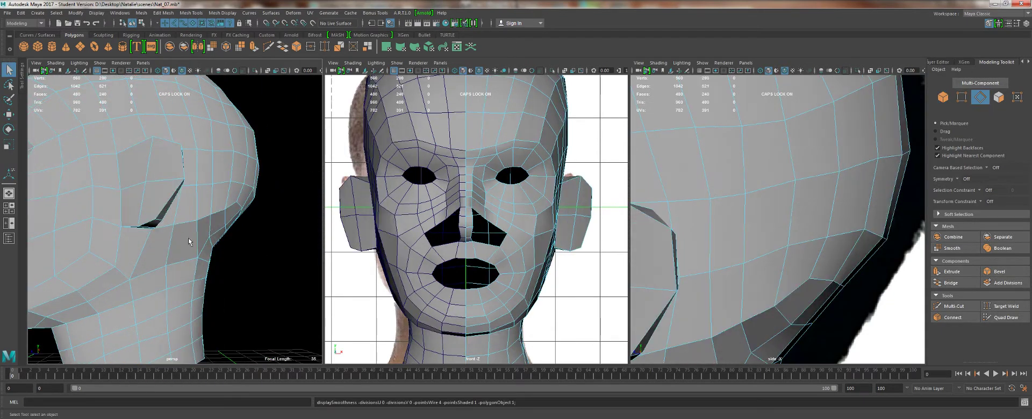
Examine the unsmoothed surface around the ear, jaw and back of the neck from several angles.
left_click_drag(183, 229, 236, 228, "alt")
right_click_drag(237, 228, 134, 222, "alt")
left_click_drag(134, 222, 207, 199, "alt")
right_click_drag(208, 200, 237, 237, "alt")
left_click_drag(236, 236, 209, 247, "alt")
right_click_drag(140, 242, 162, 242, "alt")
Raise individual vertices along the strip below and behind the ear to even out the polygon spacing.
right_click_drag(162, 208, 133, 207)
left_click_drag(133, 208, 203, 245, "alt")
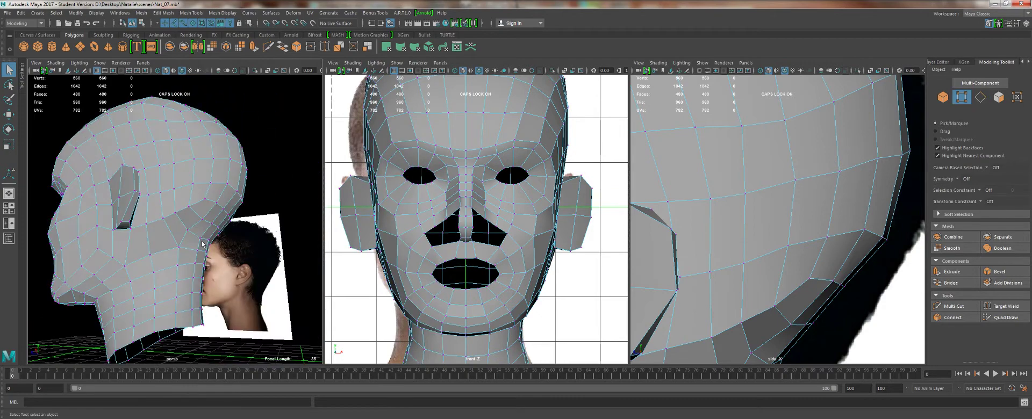
key("w")
left_click(179, 247)
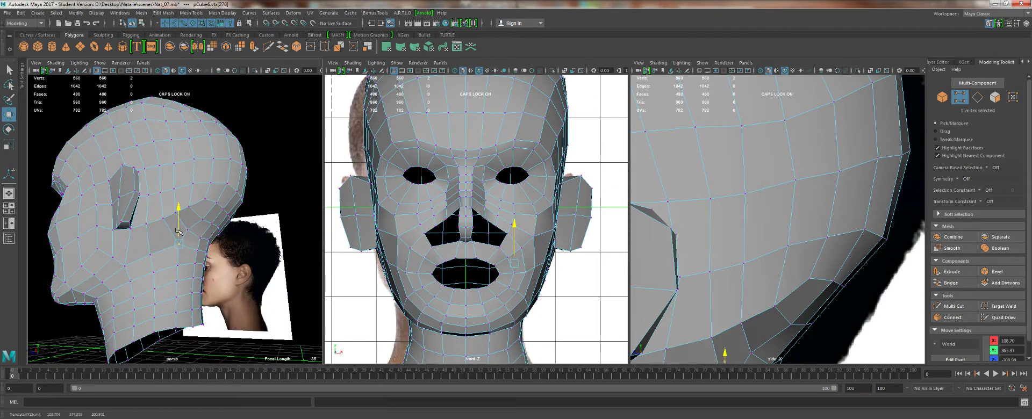
key("q")
left_click(188, 231)
key("w")
mouse_move(188, 231)
left_mouse_down("alt")
mouse_move(197, 248)
mouse_move(194, 236)
left_mouse_up("alt")
left_click(155, 257)
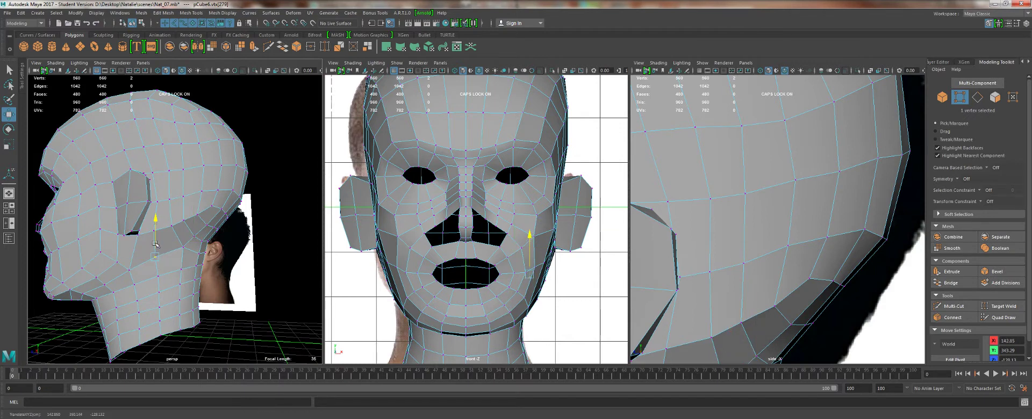
left_click(129, 269)
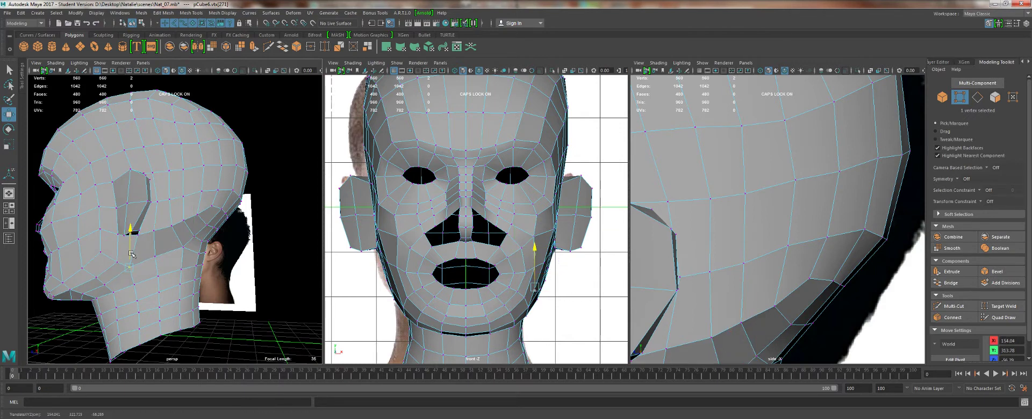
left_click(151, 230)
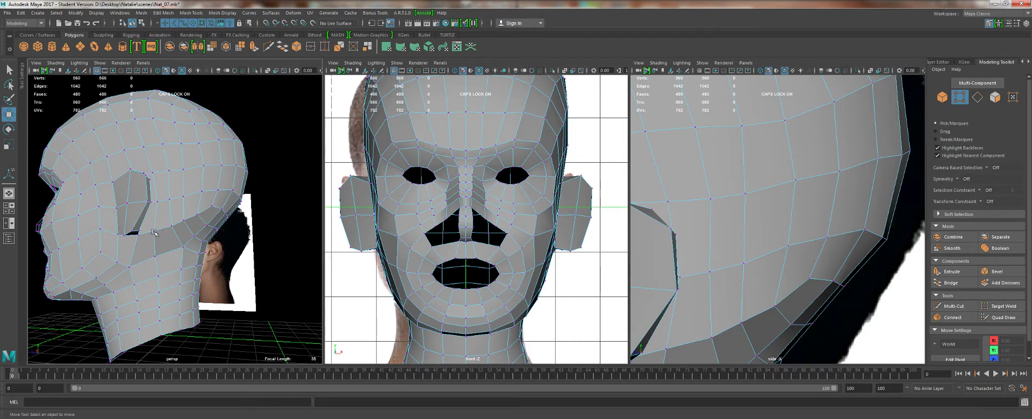
Select the vertices behind the earlobe for moving and set the Transform Constraint to Edge.
key("q")
left_click(154, 231)
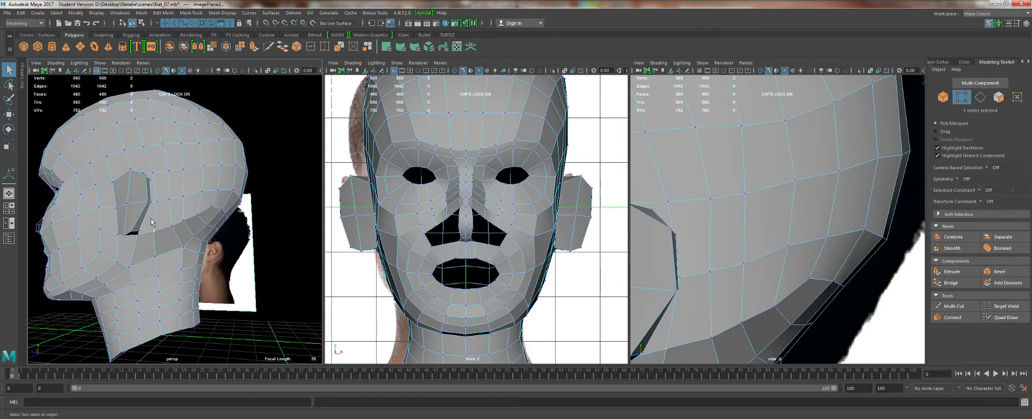
key("w")
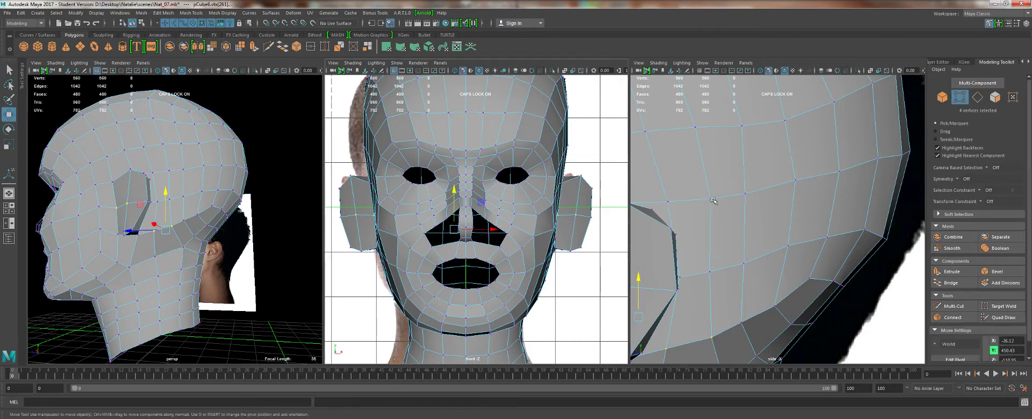
left_click(987, 201)
left_click(990, 212)
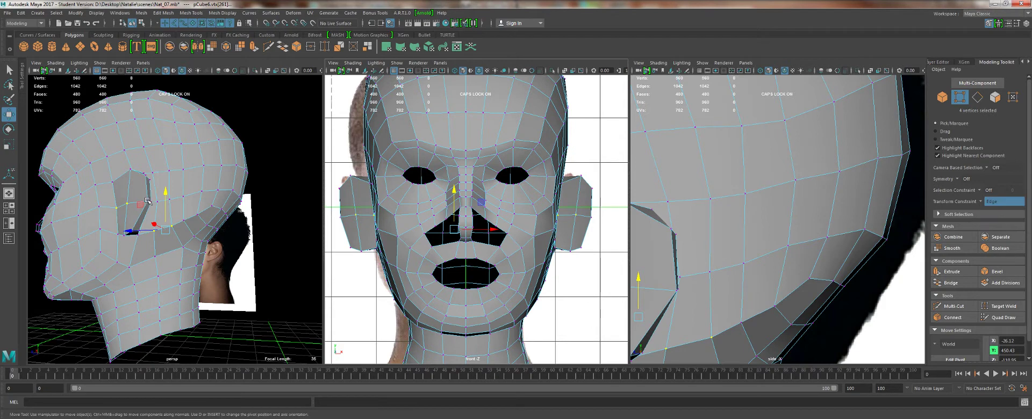
Slide only the two neighbouring vertices behind the earlobe vertically along their edges.
key("q")
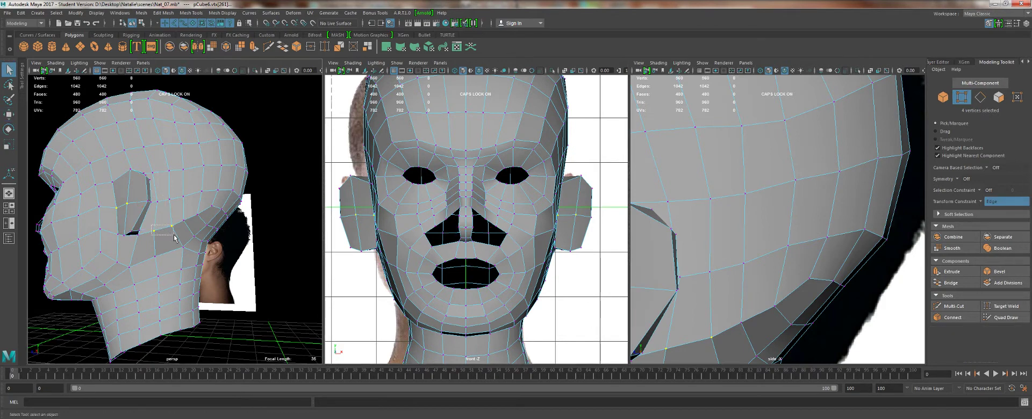
left_click_drag(173, 239, 160, 234, "alt")
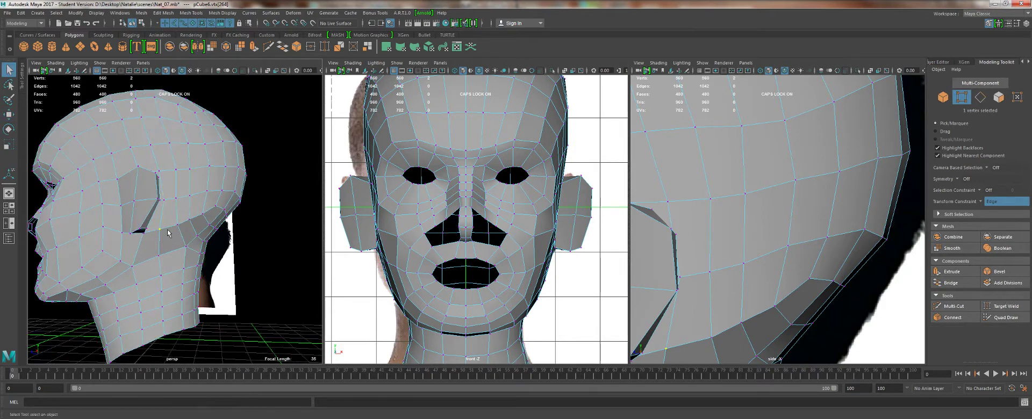
key("w")
left_click(180, 227, "shift")
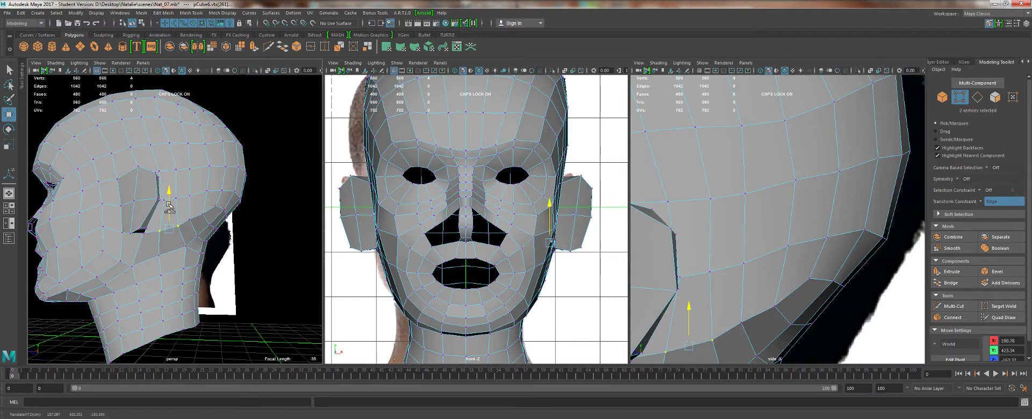
Leave vertex editing on both head halves and resume it on a single half of the mesh.
key("q")
key("F8")
key("w")
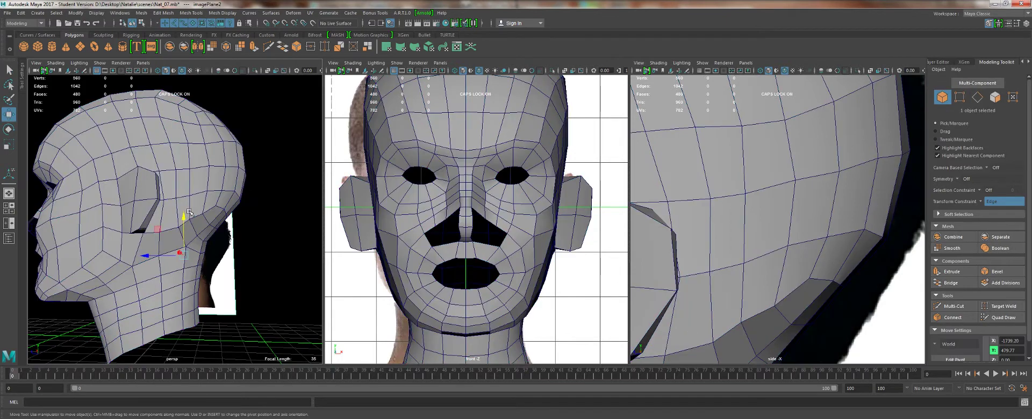
right_click_drag(195, 205, 160, 199)
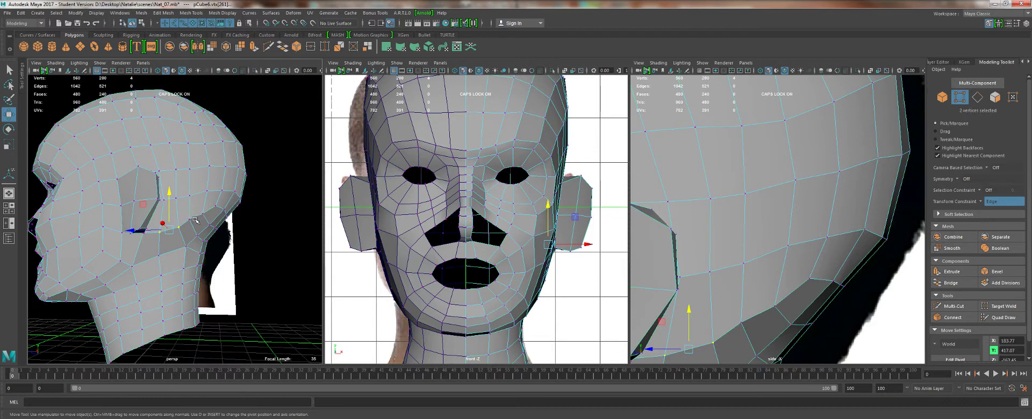
Slide individual vertices on the side of the head behind the ear along their edges to even out the mesh.
left_click(189, 219)
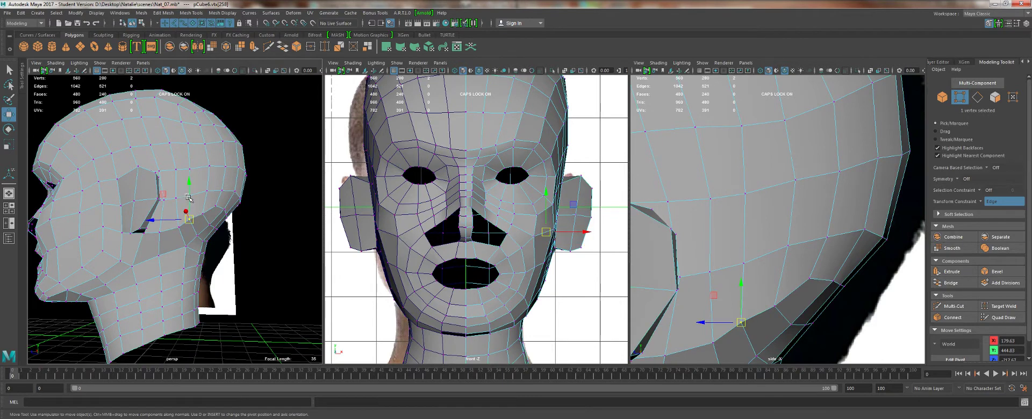
middle_click_drag(189, 198, 192, 202)
left_click_drag(192, 202, 227, 218, "alt")
left_click(178, 207)
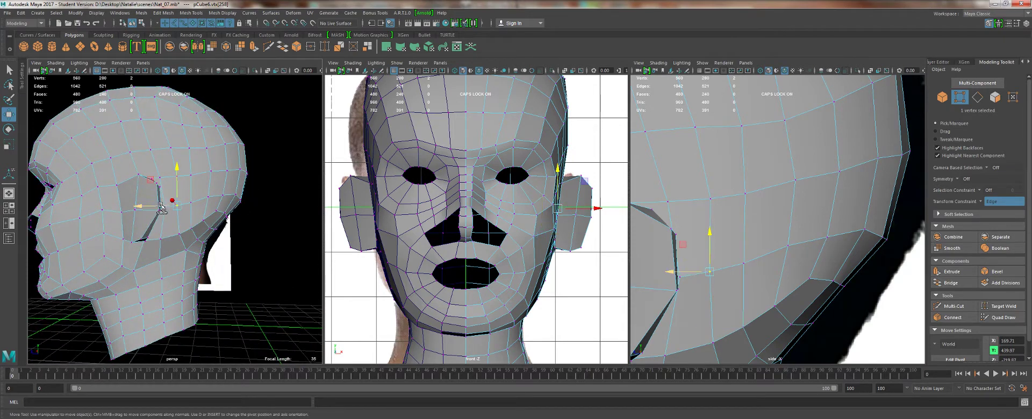
Slide the pair of vertices behind the ear slightly backward along their edges and return to object selection.
left_click(191, 202)
left_click(191, 228, "shift")
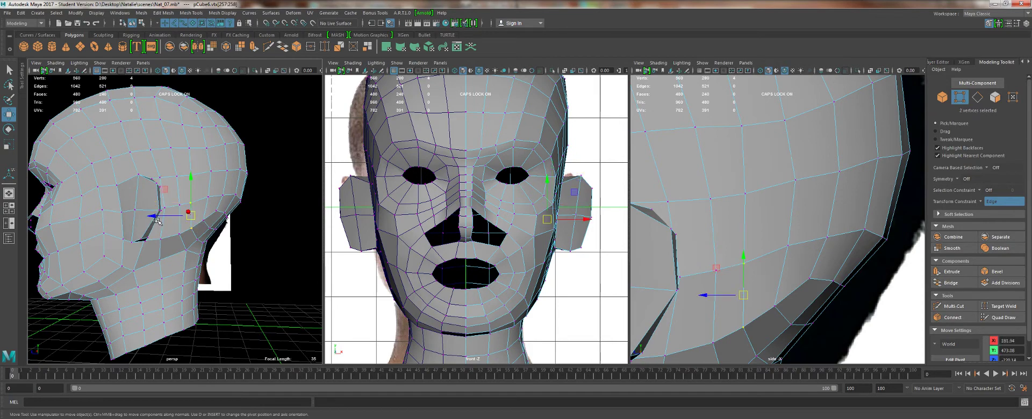
left_click(158, 221)
key("ctrl+z")
left_click_drag(157, 215, 161, 215)
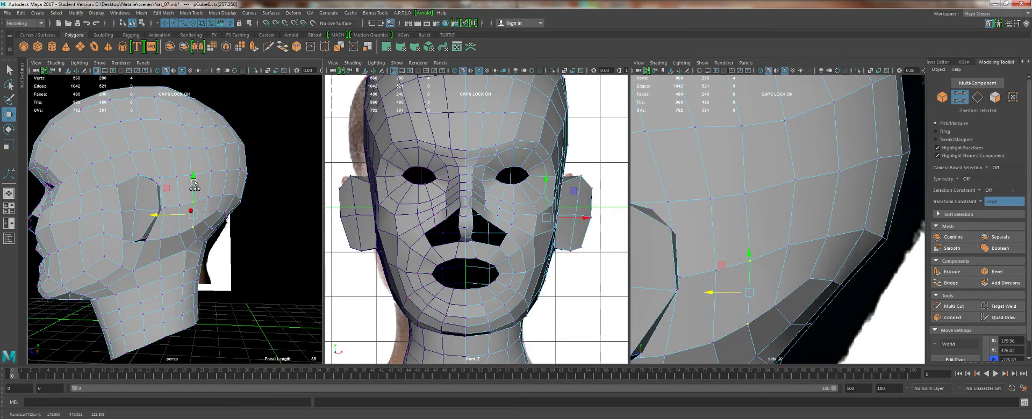
key("q")
key("F8")
right_click_drag(190, 178, 231, 165)
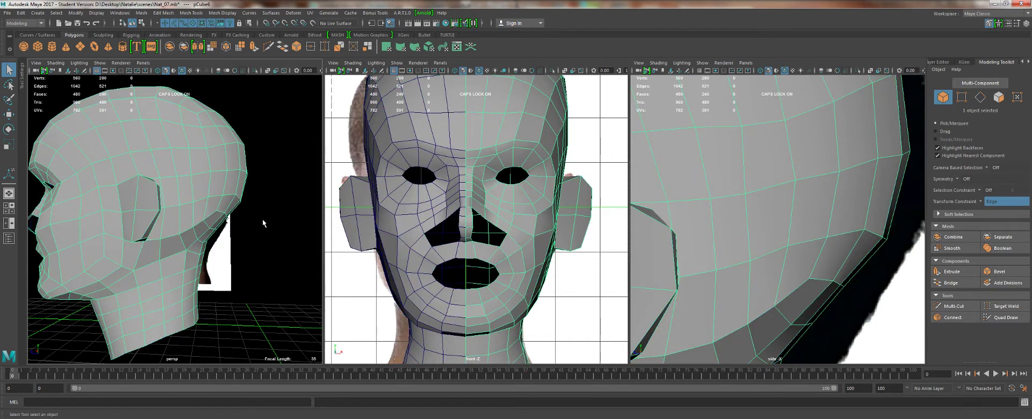
Turn off the transform constraint and move the cheek vertex beside the nostril slightly outward in the front view.
mouse_move(530, 235)
right_mouse_down()
mouse_move(518, 225)
mouse_move(529, 236)
right_mouse_up()
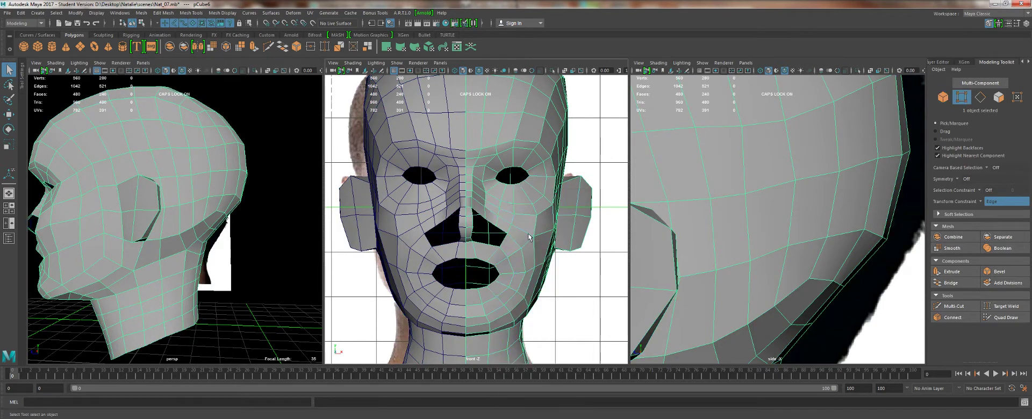
left_click(981, 201)
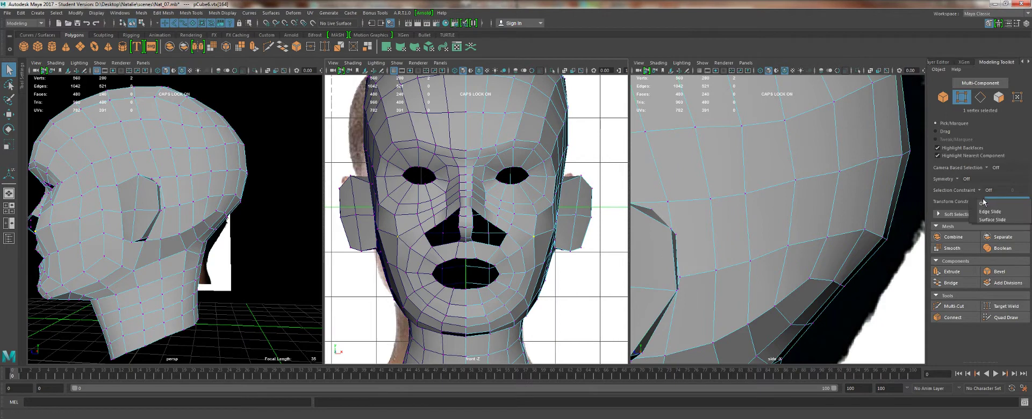
left_click(985, 203)
key("w")
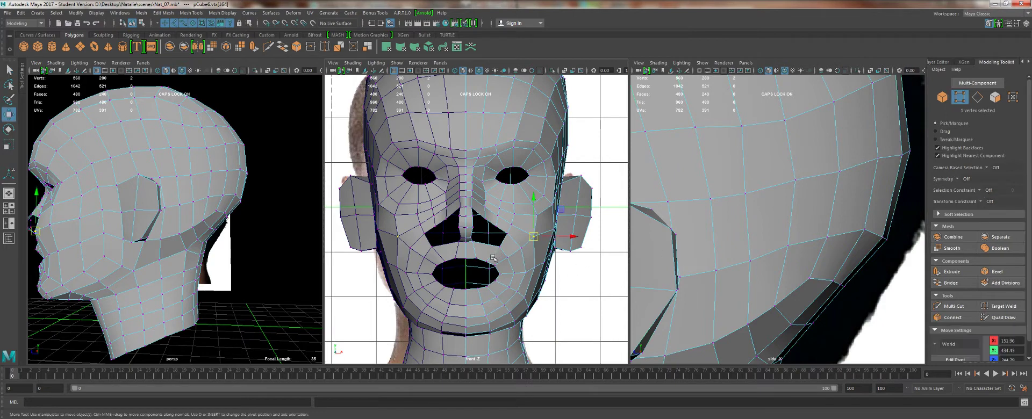
left_click_drag(567, 237, 563, 235)
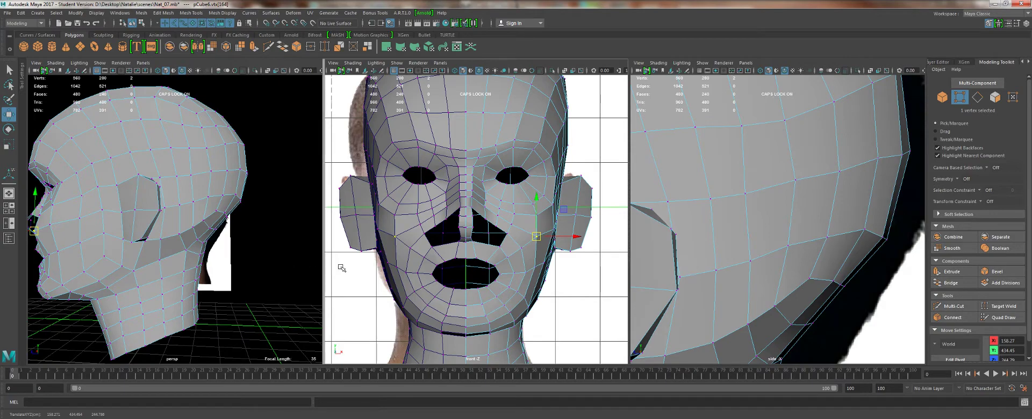
Examine the head from several angles, including the smoothed preview, and look closely at the eye area.
left_click_drag(252, 255, 171, 250, "alt")
key("3")
key("1")
left_click_drag(188, 182, 160, 229, "alt")
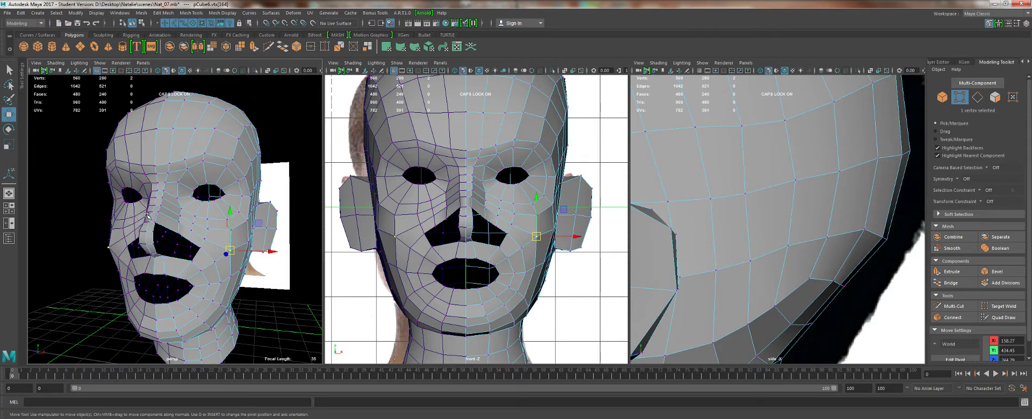
left_click_drag(217, 183, 199, 173, "alt")
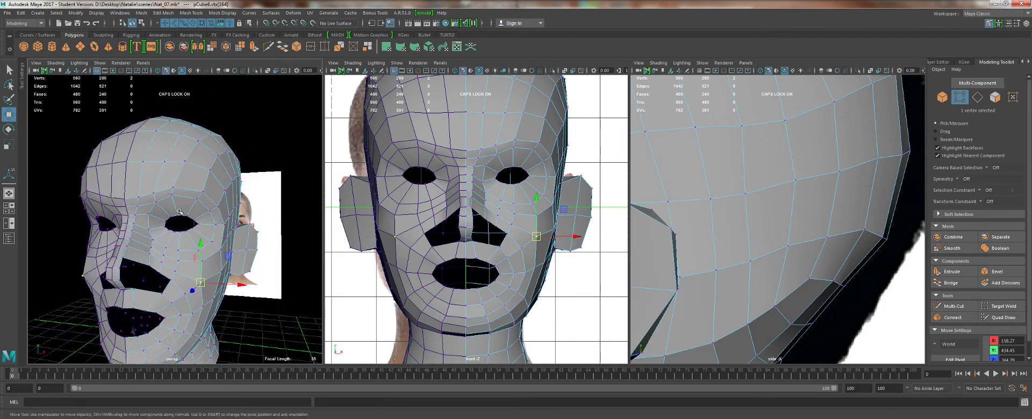
right_click_drag(199, 204, 214, 239, "alt")
left_click_drag(214, 240, 176, 245, "alt")
scroll(176, 245, "down", 8)
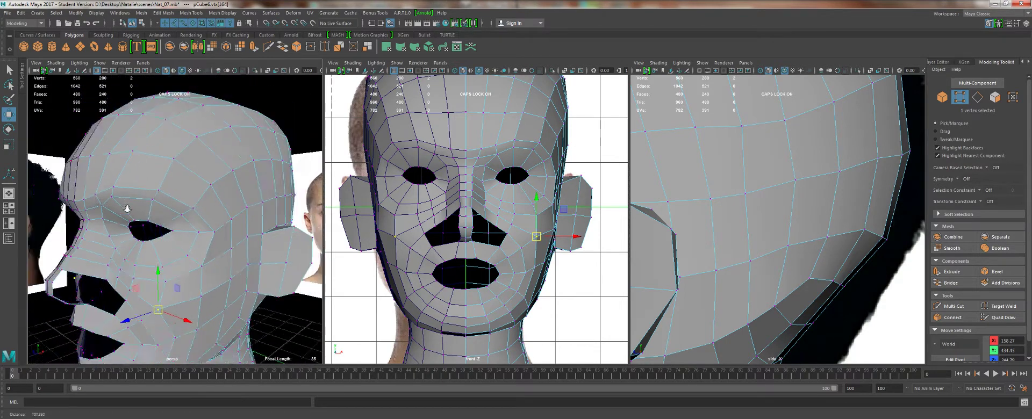
scroll(162, 220, "up", 10)
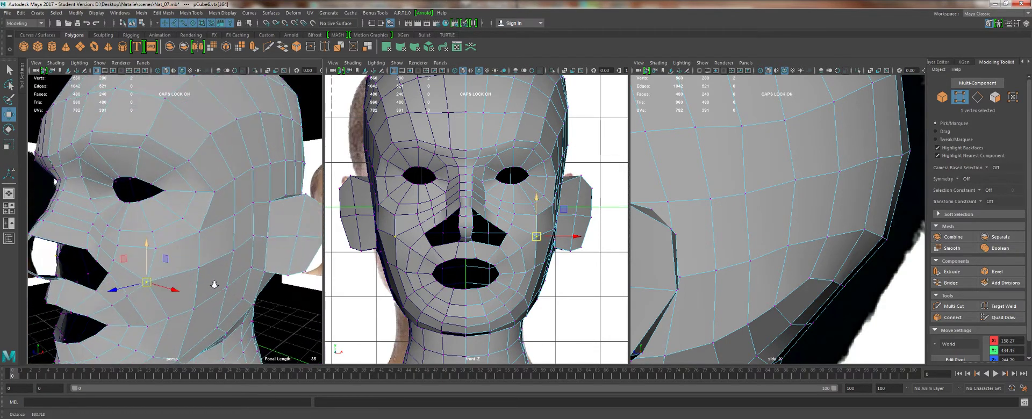
Extrude the eye opening's border edge loop and scale the new edges inward toward the eye's centre.
right_click_drag(140, 170, 142, 149)
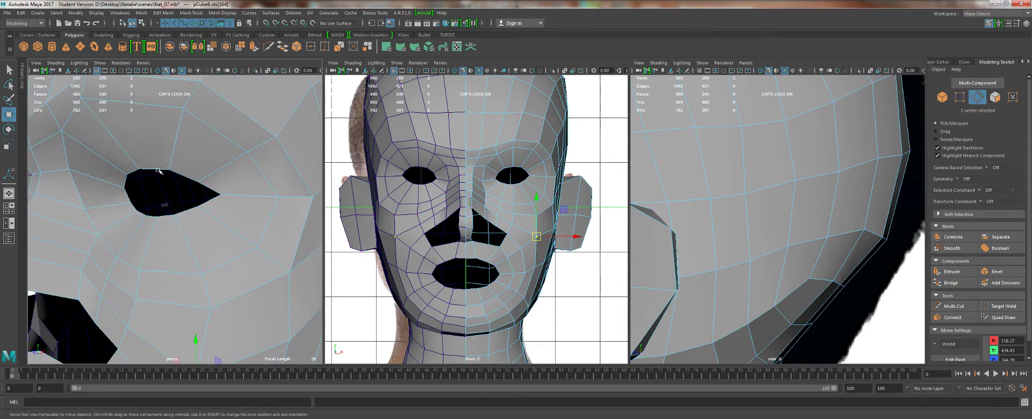
double_click(157, 170)
left_click_drag(134, 192, 230, 186, "alt")
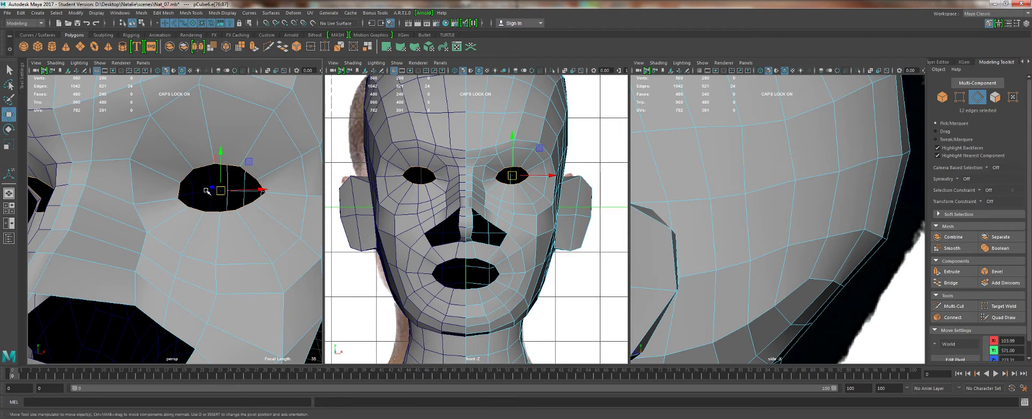
key("r")
left_click_drag(221, 191, 148, 249, "shift")
key("ctrl+e")
key("w")
key("r")
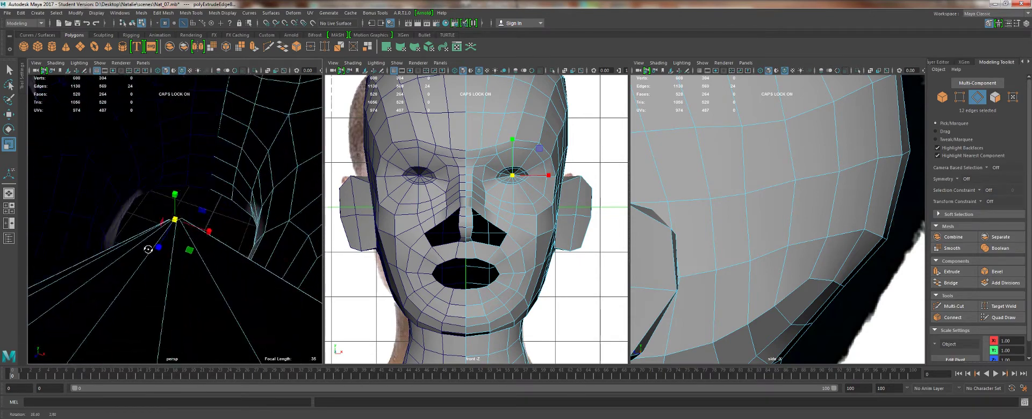
Convert the extruded inner eye edges to vertices and merge them into a single point.
key("q")
right_click_drag(171, 220, 185, 195)
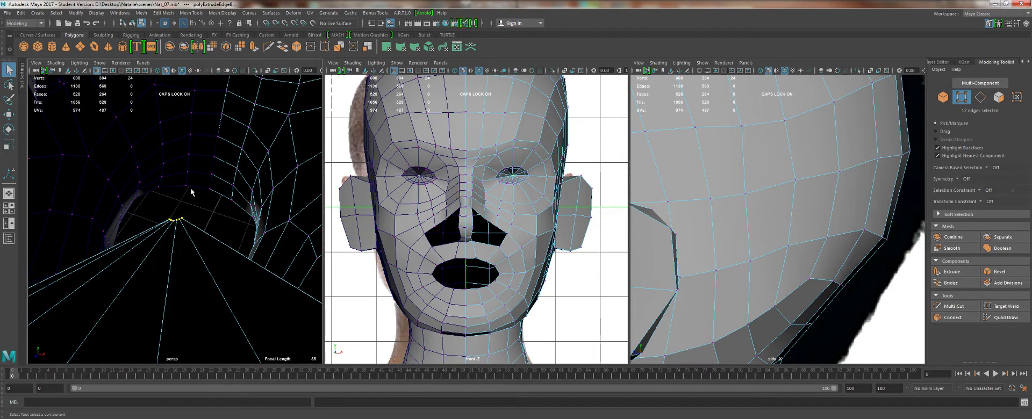
key("r")
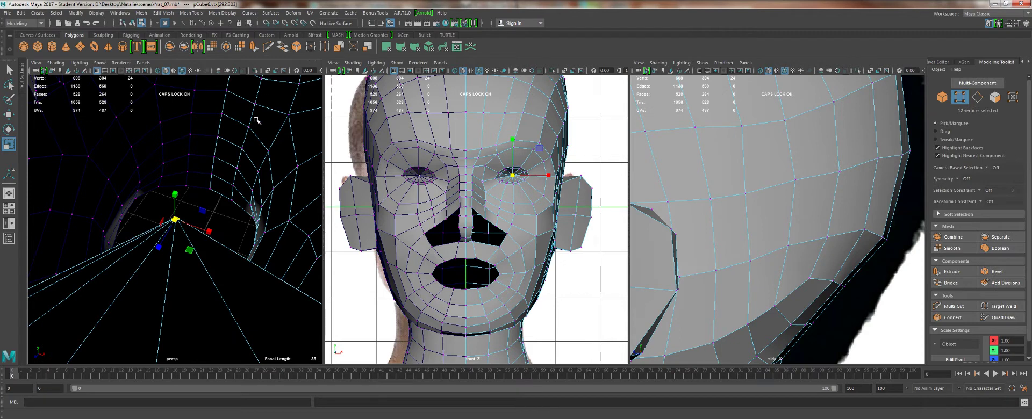
left_click(325, 47)
Insert an edge loop with Multi-Cut around the inside of the eye socket, close to the eyelid rim.
left_click_drag(219, 263, 167, 220, "alt")
right_click_drag(167, 220, 70, 196, "alt")
left_click_drag(70, 196, 104, 204, "alt")
right_click_drag(105, 204, 129, 212, "alt")
left_click_drag(129, 212, 125, 230, "alt")
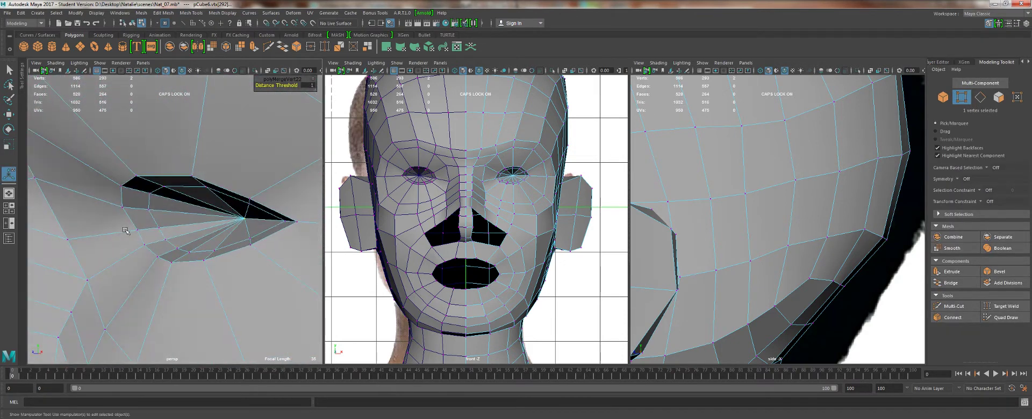
left_click(268, 47)
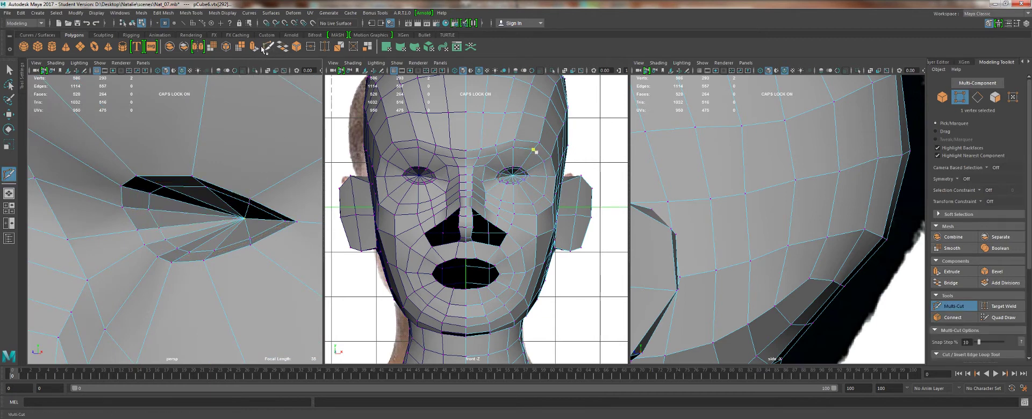
right_click_drag(139, 229, 139, 230, "alt")
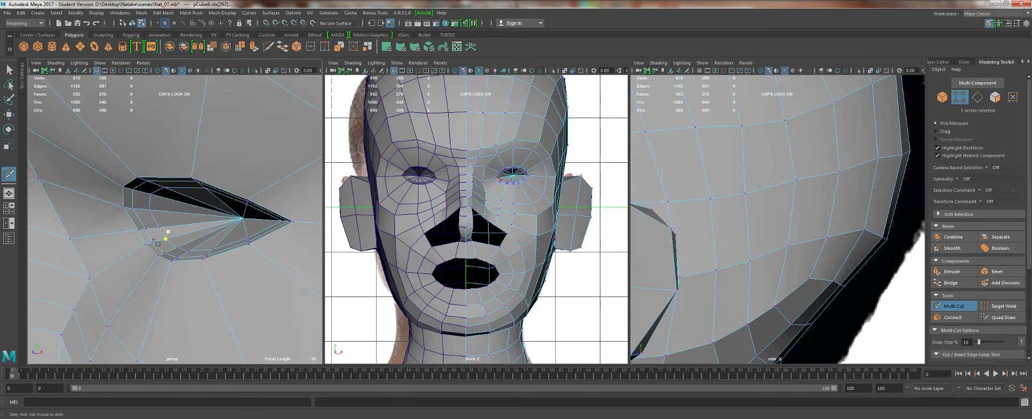
Select the edge loop inside the eye socket and adjust its scale and depth behind the eyelid rim.
key("r")
right_click_drag(147, 205, 140, 185)
double_click(140, 218)
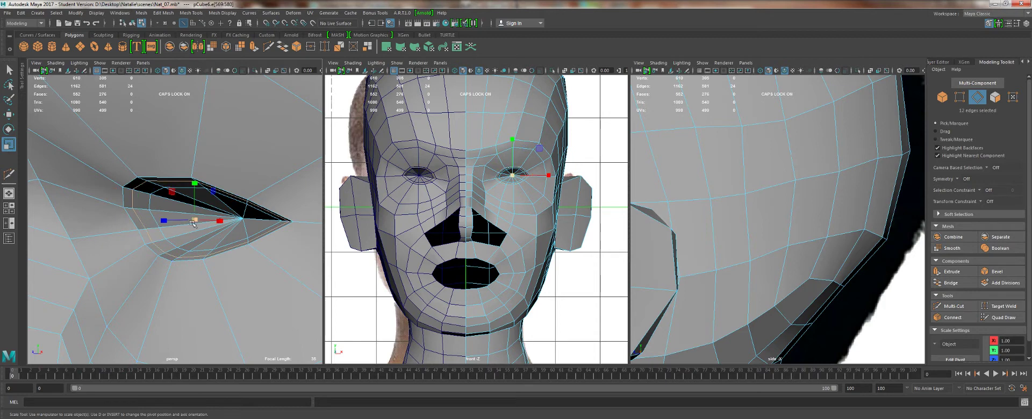
left_click_drag(193, 224, 188, 218)
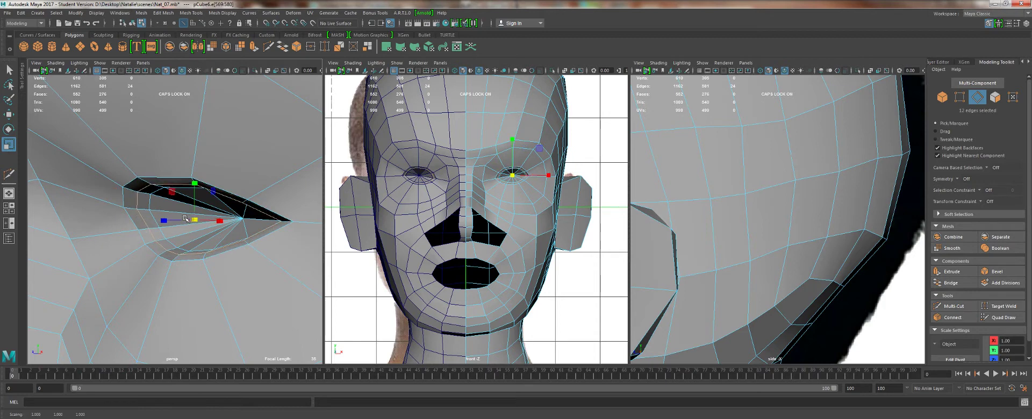
left_click_drag(195, 185, 195, 186, "ctrl")
key("w")
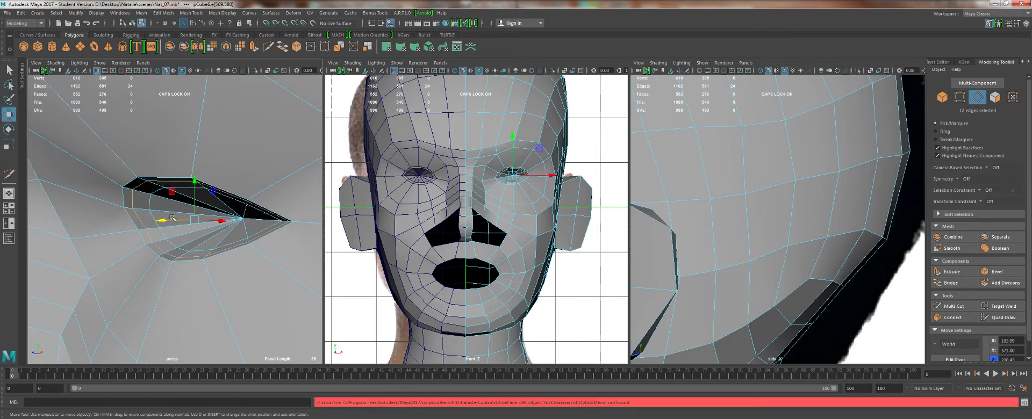
mouse_move(169, 220)
left_mouse_down()
mouse_move(188, 220)
mouse_move(156, 223)
mouse_move(220, 222)
mouse_move(182, 226)
left_mouse_up()
key("r")
key("w")
Insert an edge loop with Multi-Cut into the eyelid surface encircling the eye opening.
scroll(170, 222, "down", 4)
key("y")
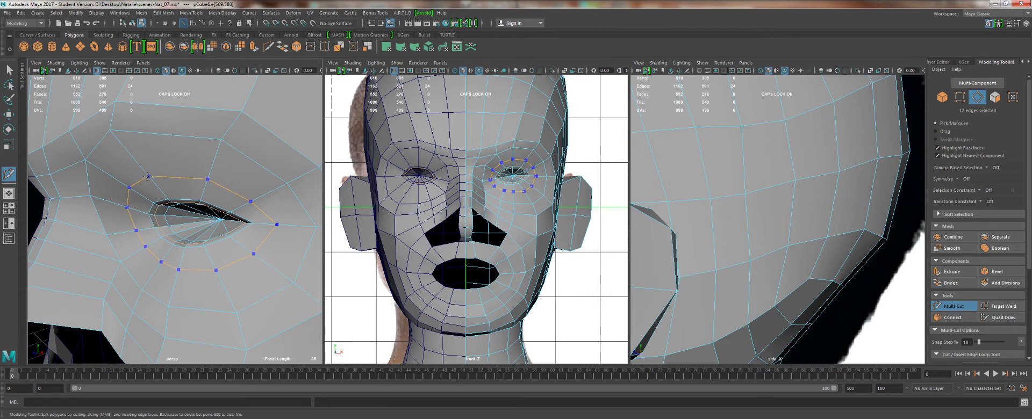
left_click_drag(145, 176, 146, 177)
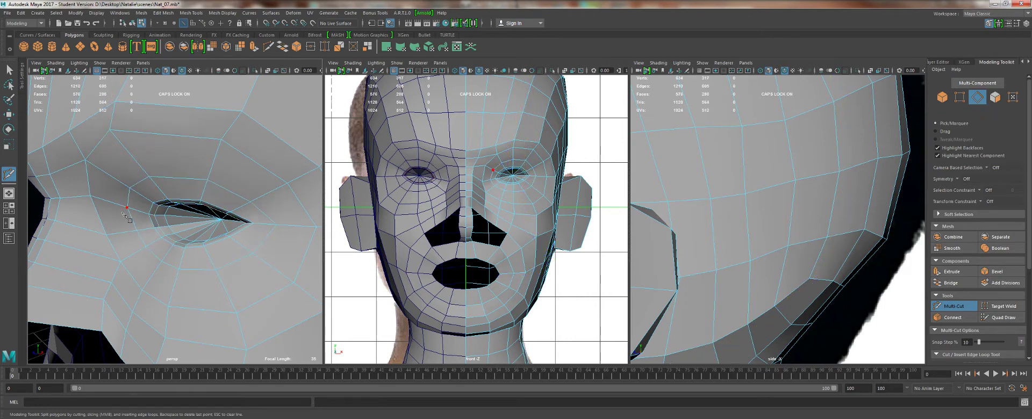
Select three connected edges above the upper eyelid and shift them along the depth axis.
left_click_drag(159, 211, 136, 195, "alt")
key("w")
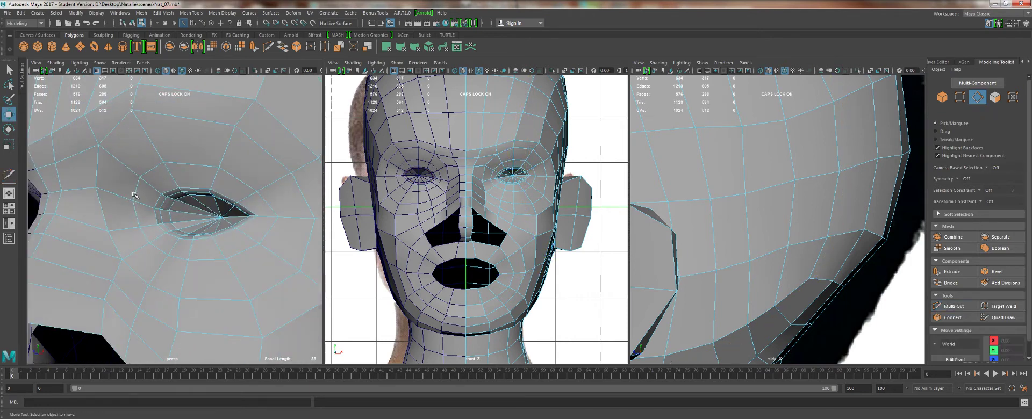
left_click(135, 193)
left_click(149, 169, "shift")
left_click(175, 162, "shift")
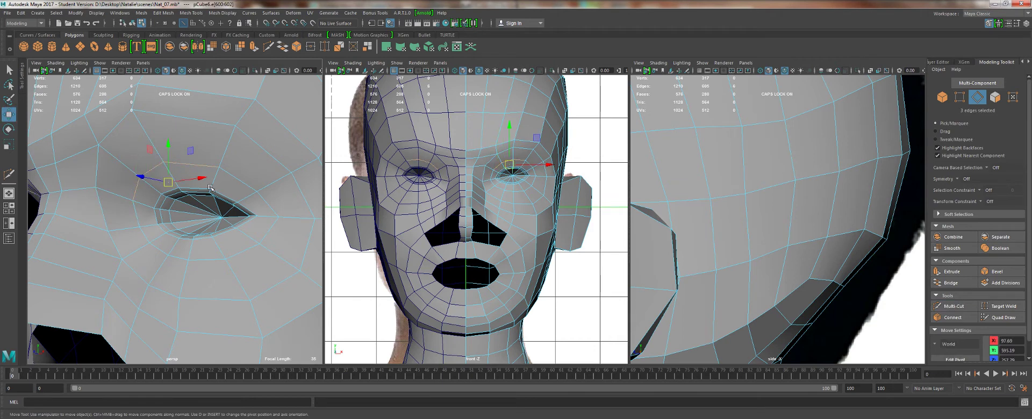
left_click_drag(176, 161, 114, 196, "alt")
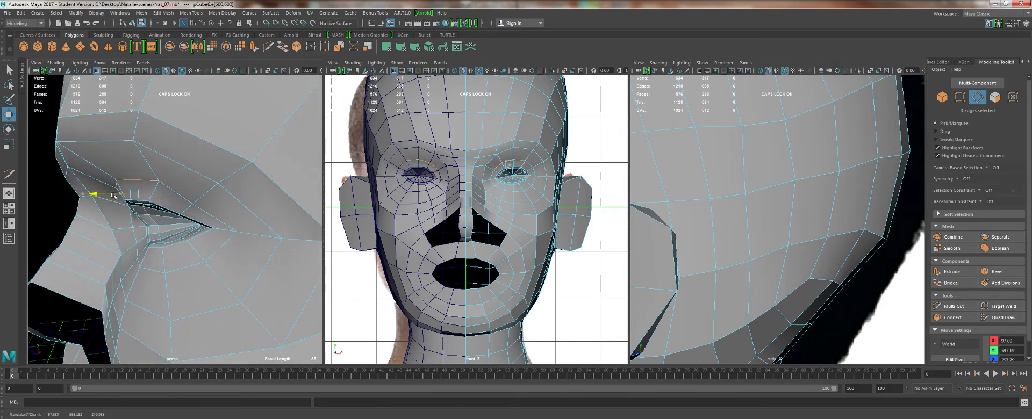
Reposition the outer vertex above the upper eyelid along the depth axis.
right_click_drag(194, 203, 164, 207)
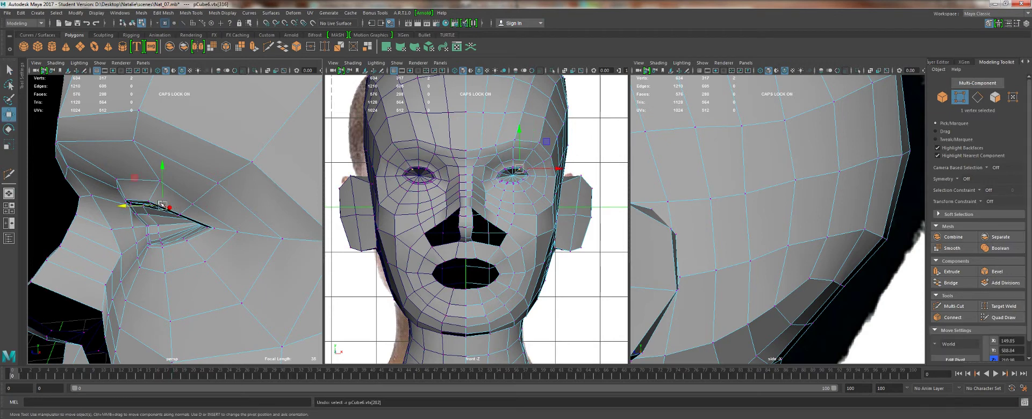
left_click(162, 204)
left_click_drag(149, 224, 157, 255, "alt")
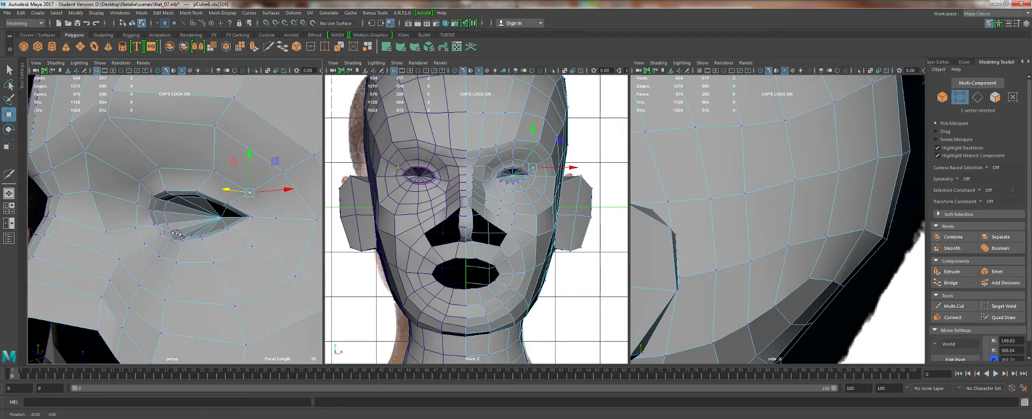
Select three neighbouring vertices below the lower eyelid and adjust their depth.
left_click(159, 256)
key("q")
left_click(176, 262, "shift")
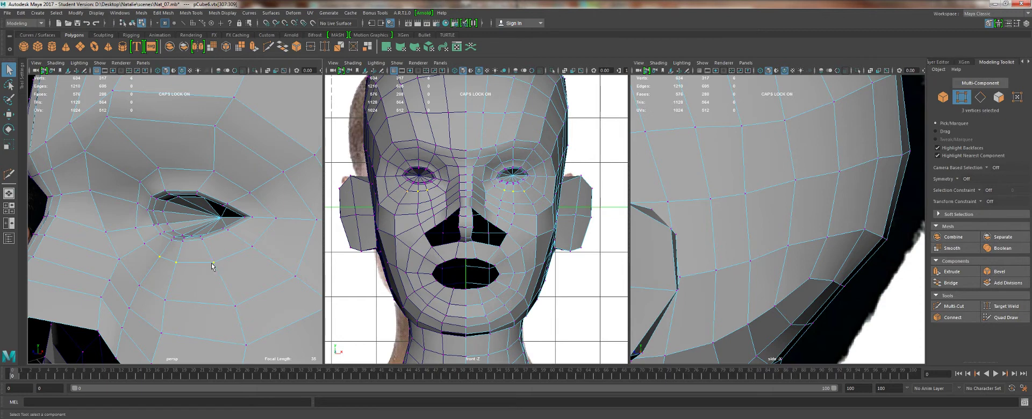
left_click_drag(212, 265, 123, 234, "alt")
key("w")
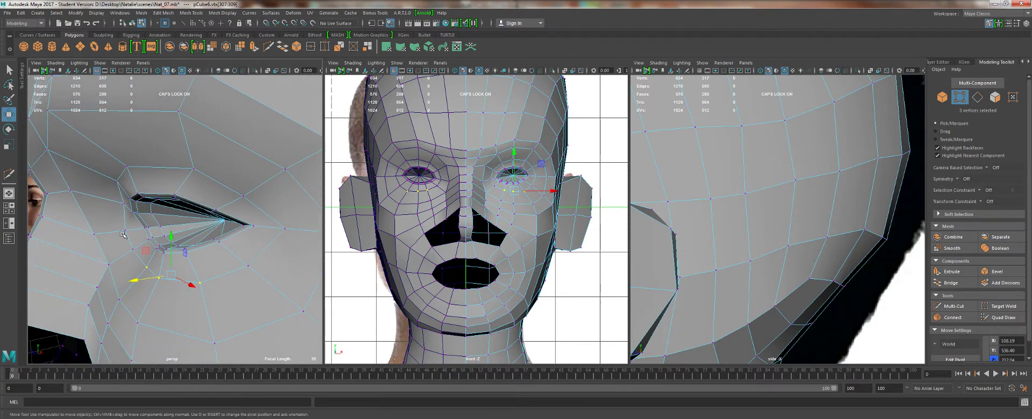
Reposition the single vertex at the inner corner of the eye along the depth axis.
right_click_drag(123, 233, 114, 181)
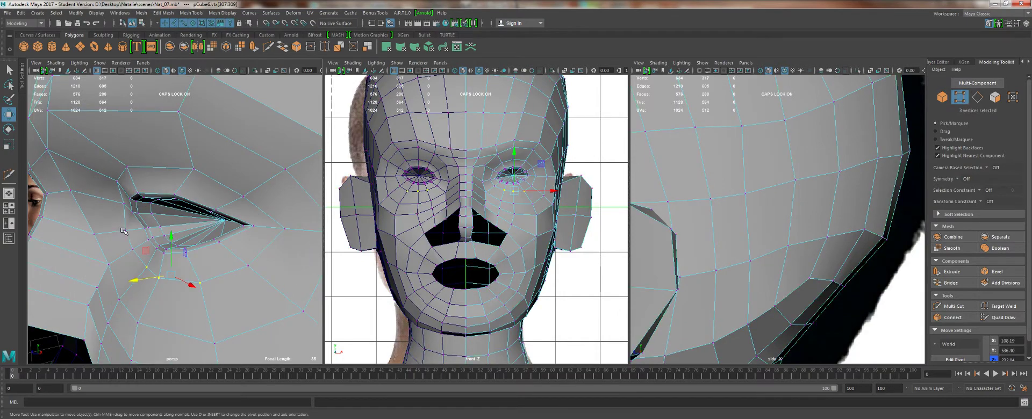
left_click(128, 231)
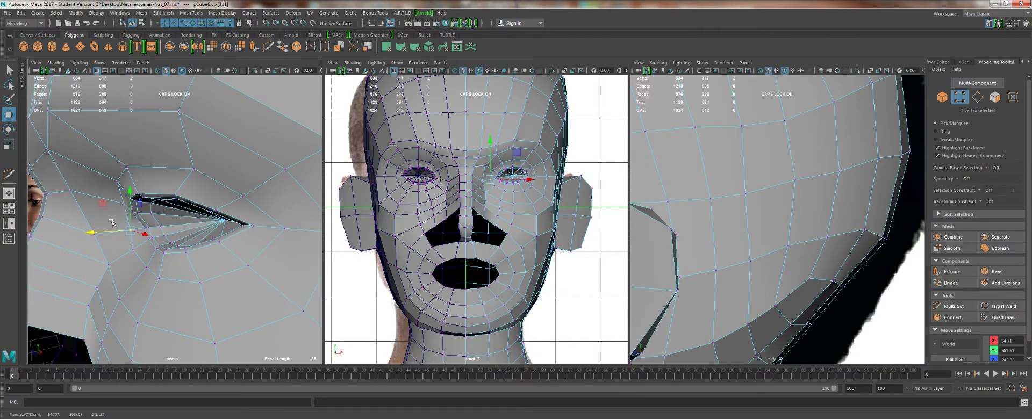
left_click_drag(137, 169, 226, 162, "alt")
right_click_drag(226, 162, 178, 158, "alt")
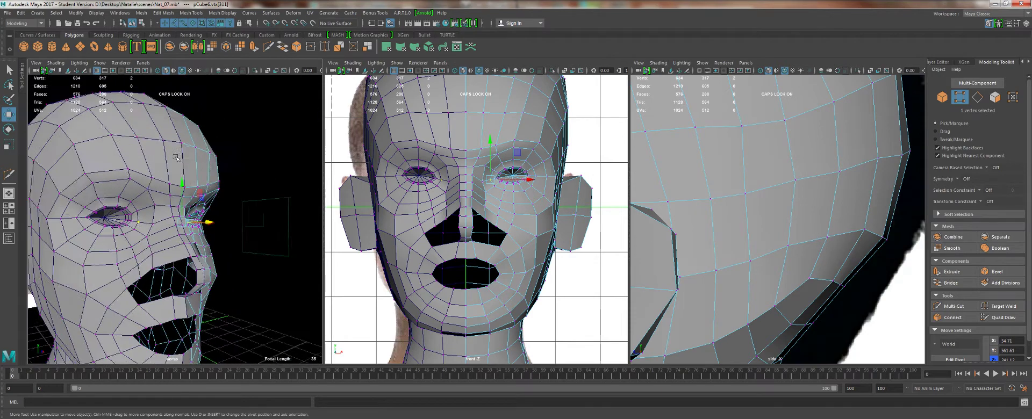
left_click_drag(177, 158, 91, 158, "alt")
Select the whole head mesh as an object and soften its edges.
key("q")
right_click_drag(169, 155, 177, 121)
left_click(272, 99)
right_click_drag(272, 99, 215, 140, "alt")
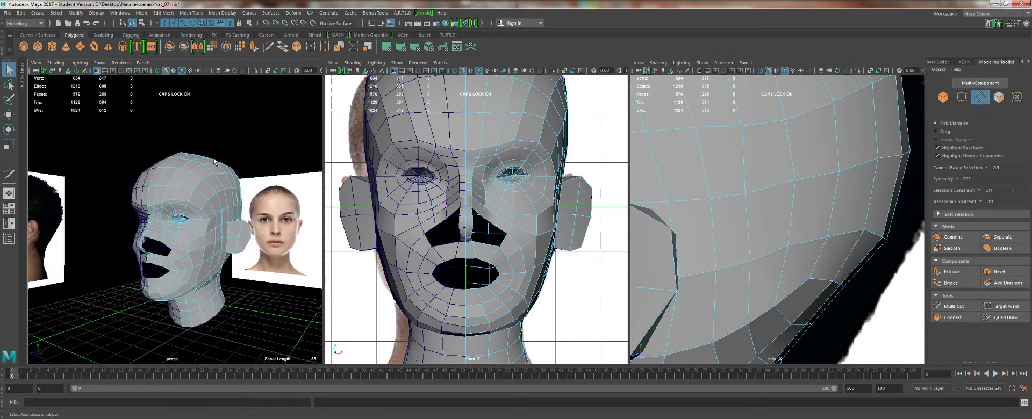
right_click_drag(216, 189, 254, 160)
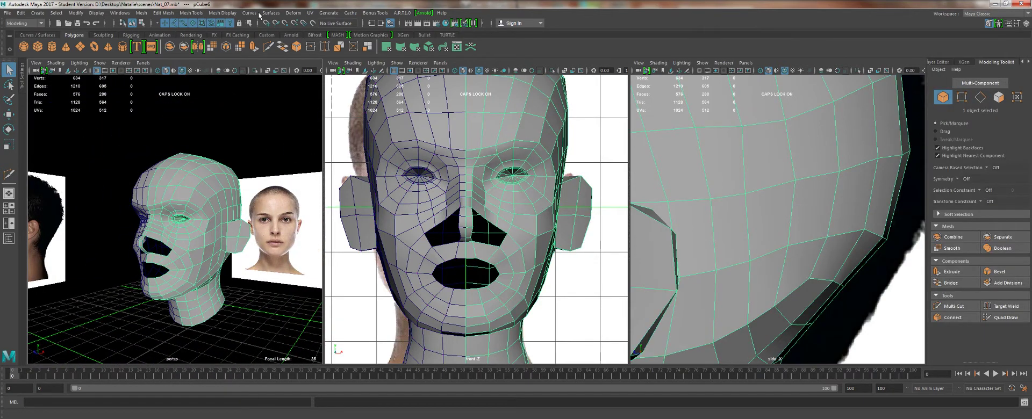
left_click(222, 13)
left_click(231, 92)
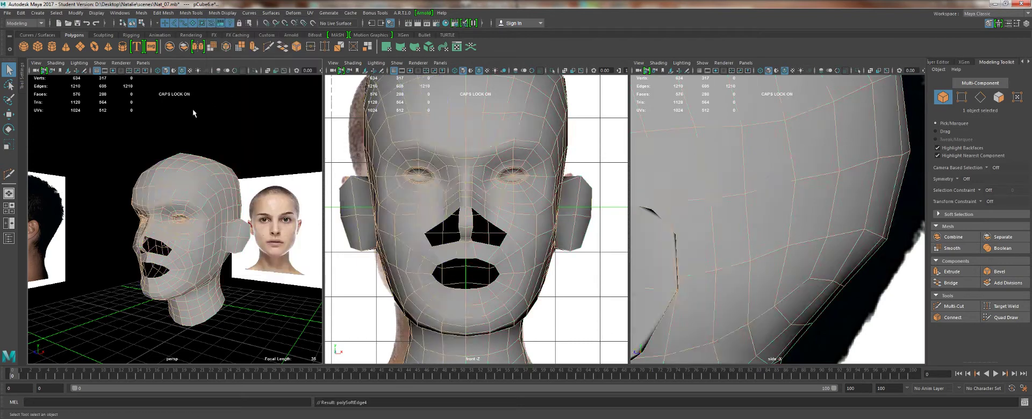
left_click(194, 112)
Insert another edge loop around the eye with Multi-Cut, just outside the eyelid rim.
right_click_drag(190, 155, 200, 160, "alt")
scroll(180, 221, "up", 10)
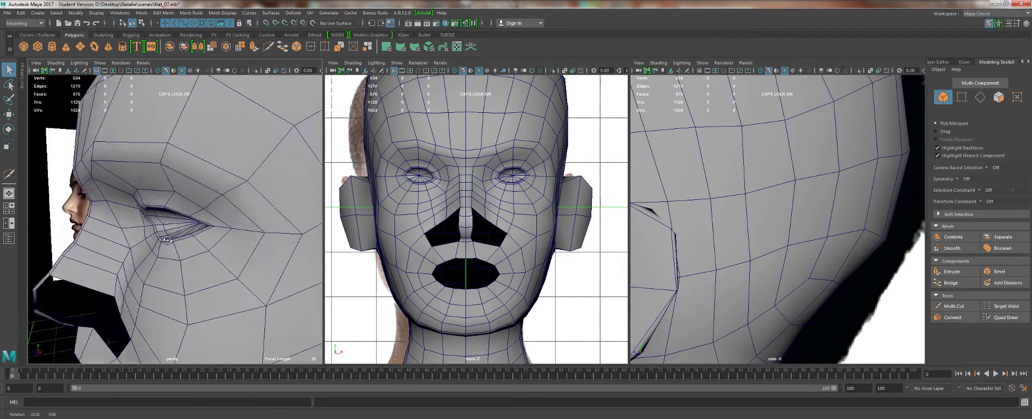
right_click_drag(142, 176, 143, 148)
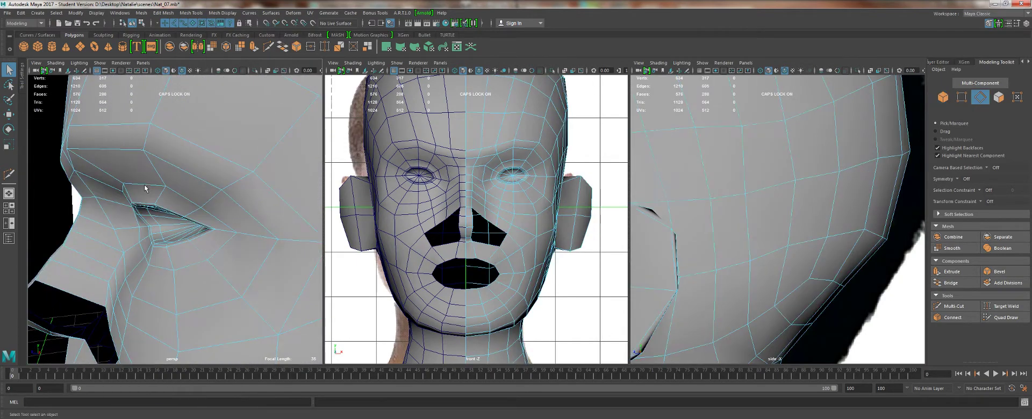
left_click(143, 185)
left_click_drag(143, 186, 172, 188, "alt")
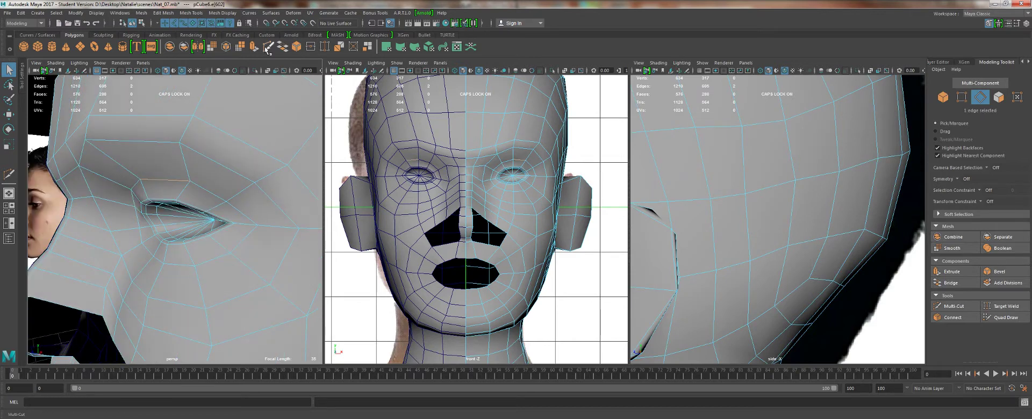
key("y")
left_click(182, 192, "ctrl")
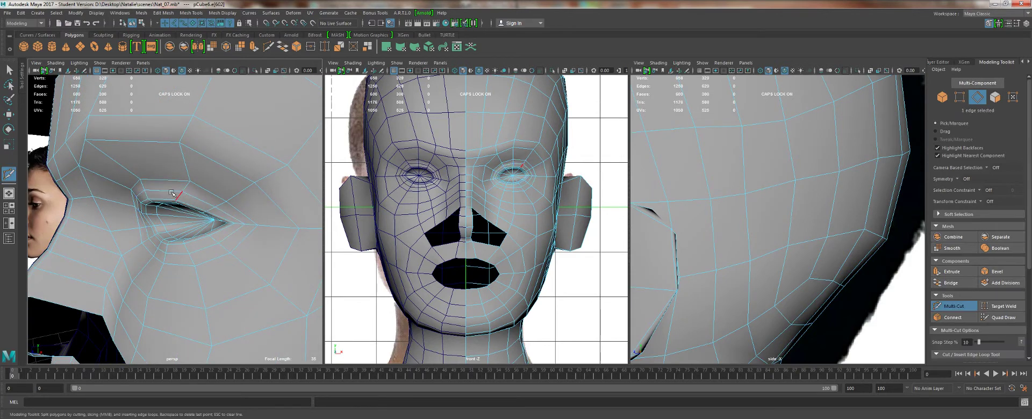
Select neighbouring edges of the new loop along the upper eyelid and inner corner for repositioning with the Move tool.
key("r")
key("w")
left_click_drag(146, 222, 133, 209)
key("q")
left_click(139, 209)
double_click(202, 203, "shift")
left_click(133, 221, "shift")
key("w")
Adjust the position of the connected loop edges beneath the lower eyelid.
left_click(160, 252)
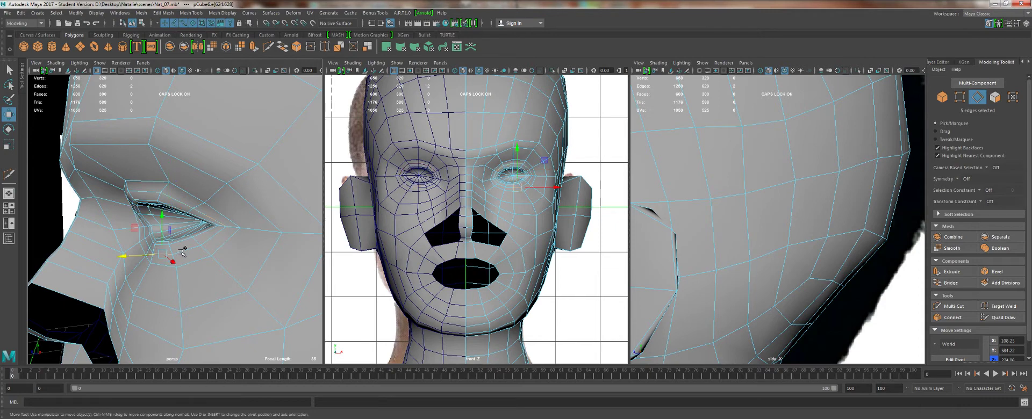
left_click(181, 248, "shift")
left_click_drag(148, 252, 214, 269, "alt")
key("q")
left_click(158, 243, "shift")
key("w")
right_click_drag(214, 269, 129, 218, "alt")
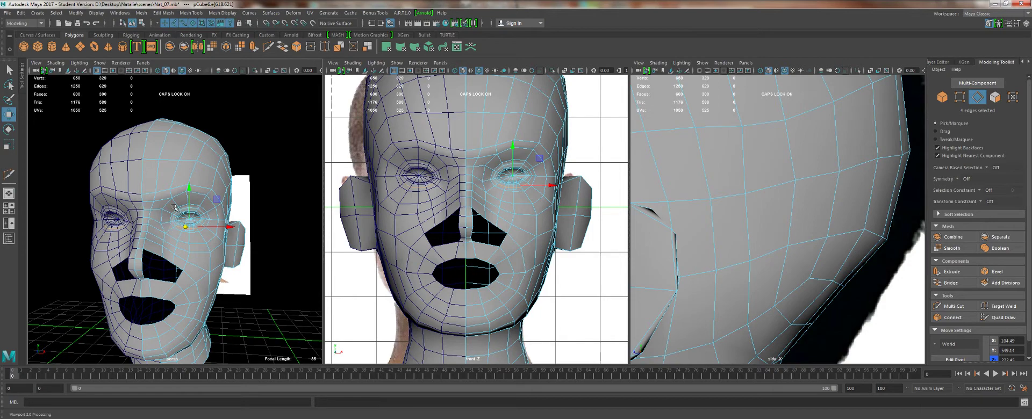
Place Multi-Cut points from the inner corner of the eye opening outward across the surrounding rim loops.
right_click_drag(174, 207, 208, 267, "alt")
right_click_drag(155, 229, 191, 256, "alt")
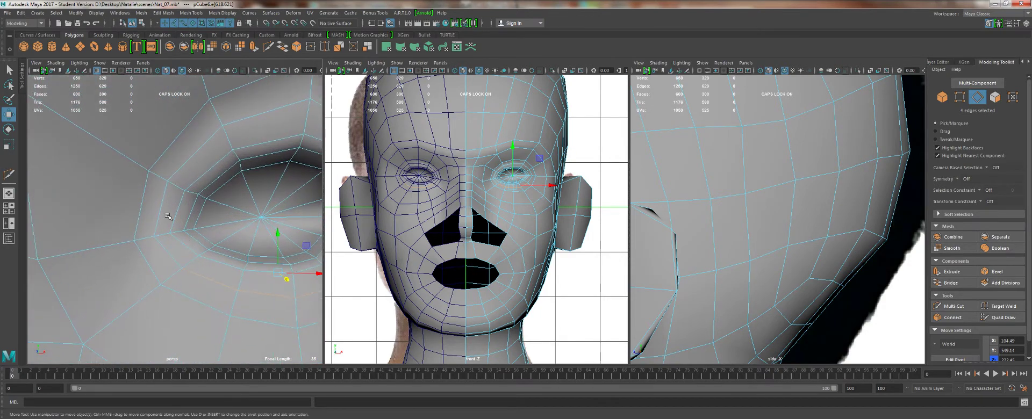
right_click_drag(167, 216, 148, 201, "alt")
left_click_drag(177, 214, 139, 214, "alt")
right_click_drag(139, 214, 161, 198, "alt")
left_click_drag(125, 218, 163, 210, "alt")
left_click(267, 47)
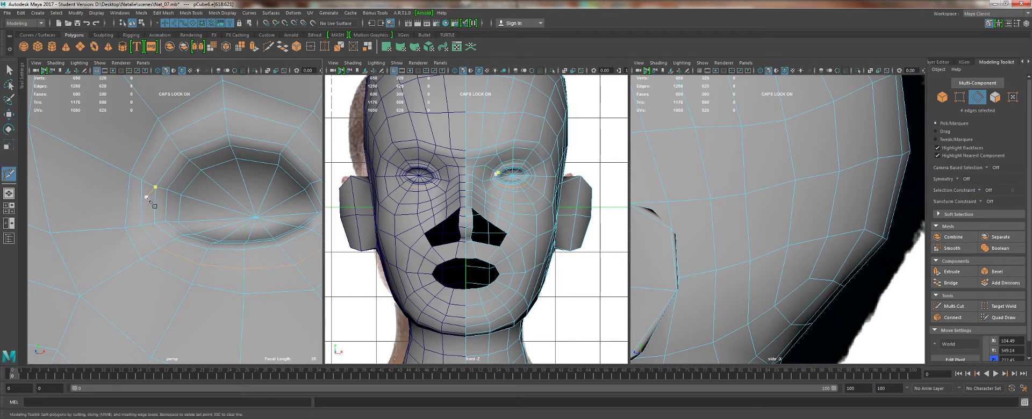
right_click_drag(161, 204, 173, 210, "alt")
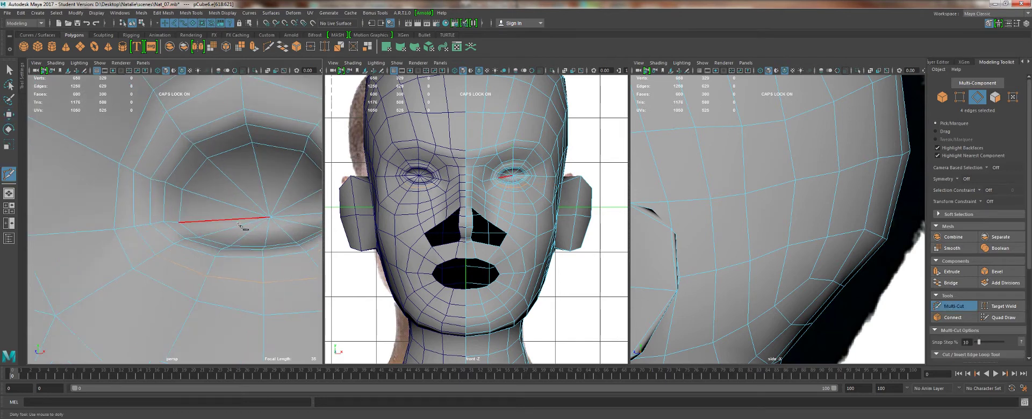
left_click(164, 221)
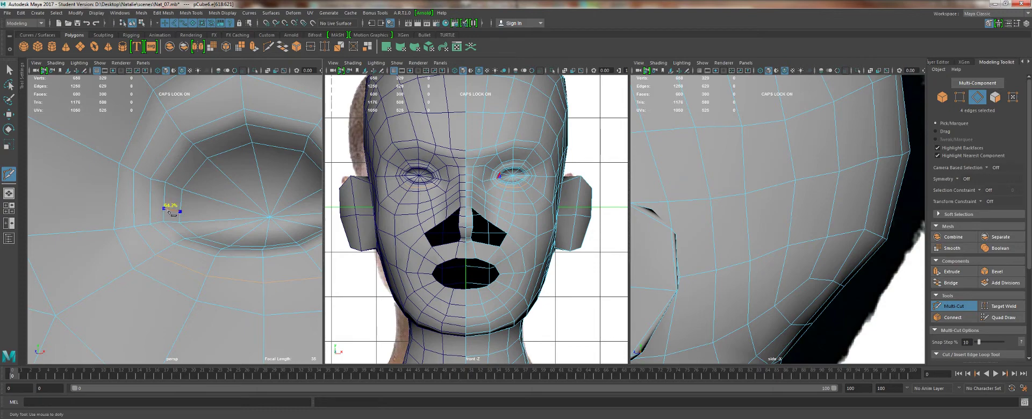
left_click(164, 209)
left_click(135, 210)
Continue the Multi-Cut path from the inner eye corner down onto the lower eyelid and commit the cuts.
right_click_drag(135, 211, 113, 214, "alt")
mouse_move(113, 214)
left_mouse_down("alt")
mouse_move(156, 218)
mouse_move(114, 214)
left_mouse_up("alt")
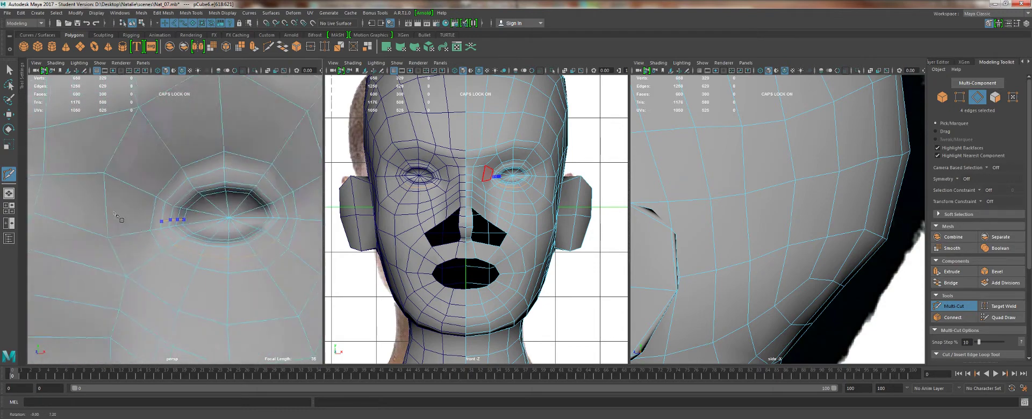
right_click_drag(114, 215, 140, 248, "alt")
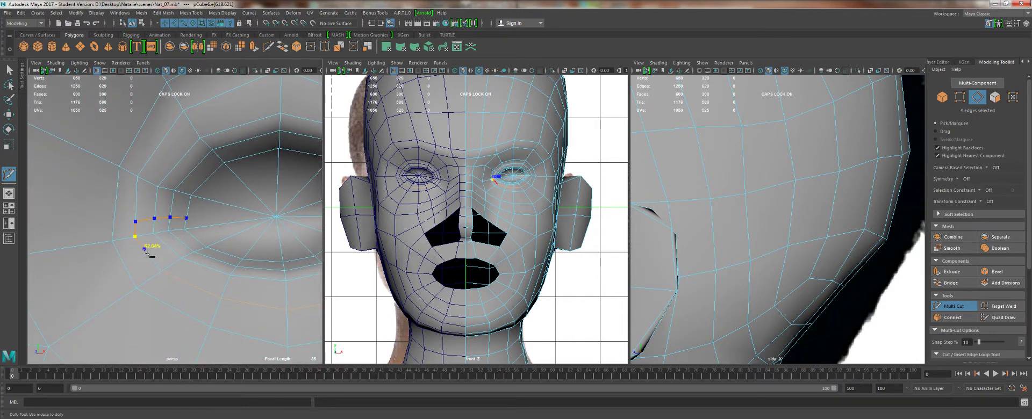
left_click(162, 241)
key("Return")
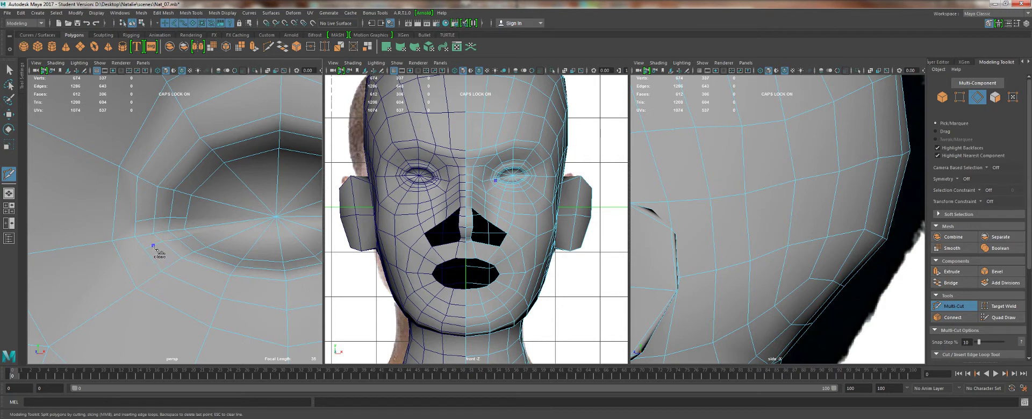
key("Return")
key("Return")
Move two vertices of the new cut at the inner eye corner so they meet at the lower lid line.
key("w")
key("q")
mouse_move(139, 205)
right_mouse_down()
mouse_move(138, 223)
mouse_move(111, 207)
mouse_move(111, 216)
mouse_move(135, 206)
mouse_move(122, 204)
right_mouse_up()
key("F8")
key("w")
left_click(152, 205)
left_click(136, 221)
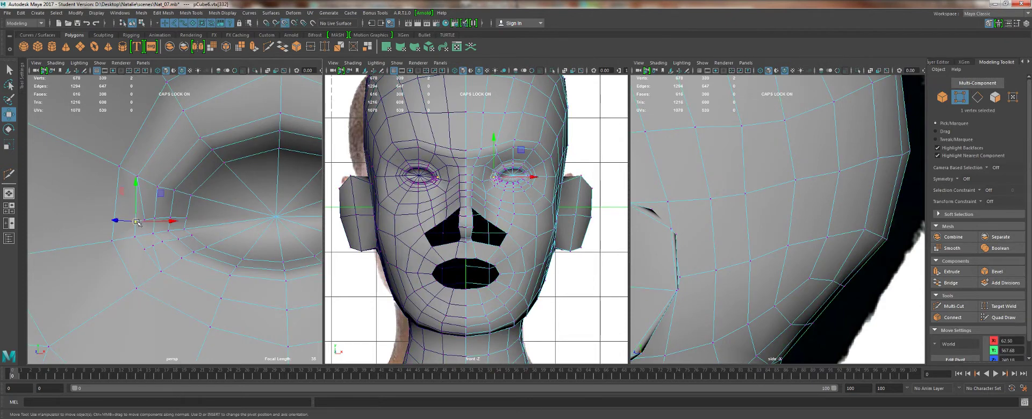
left_click_drag(137, 222, 138, 235)
left_click(145, 250)
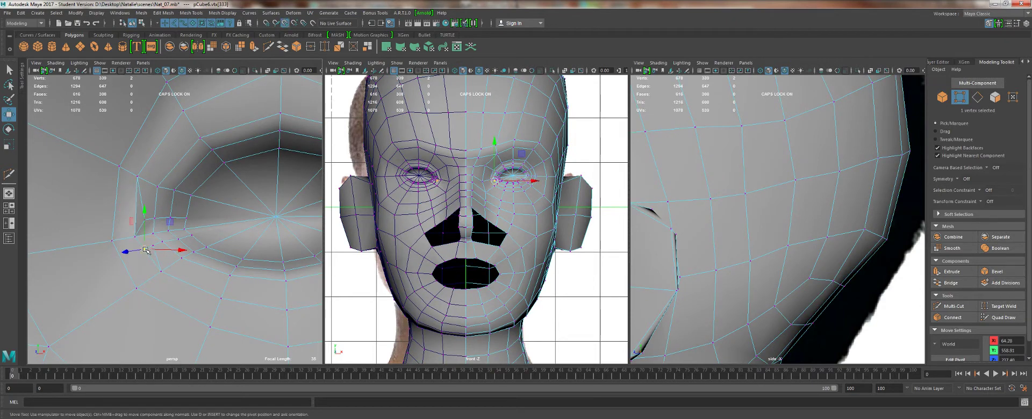
left_click_drag(143, 248, 131, 235)
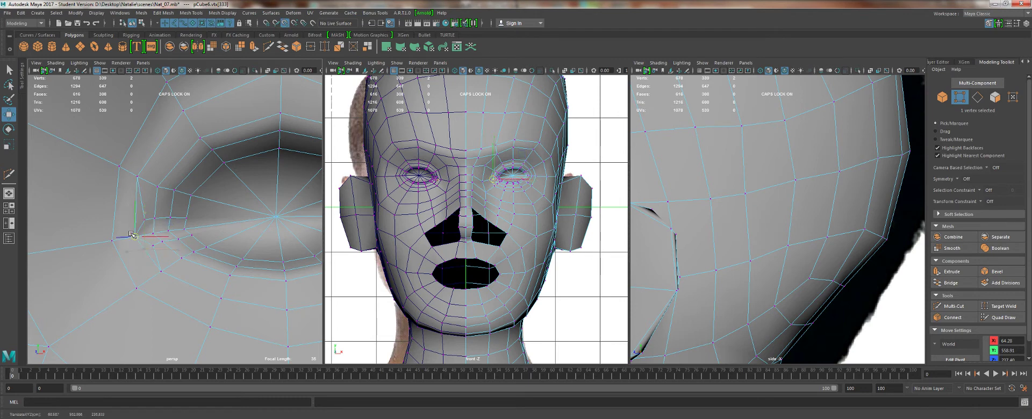
left_click(268, 47)
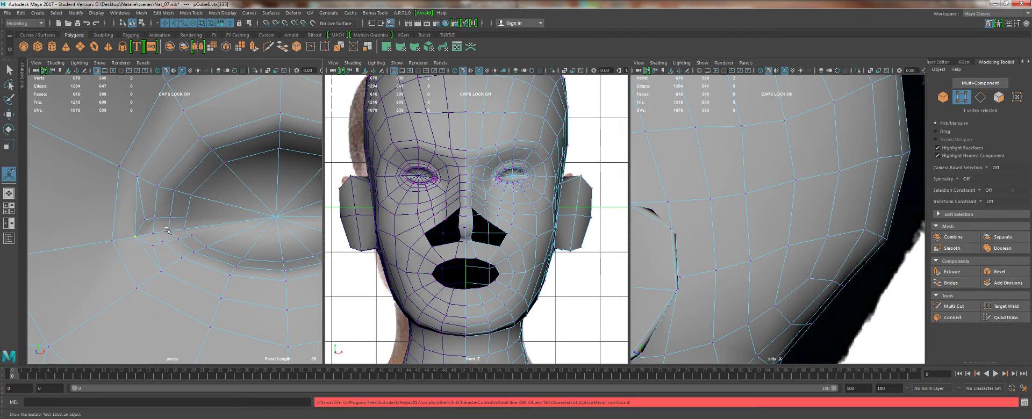
key("w")
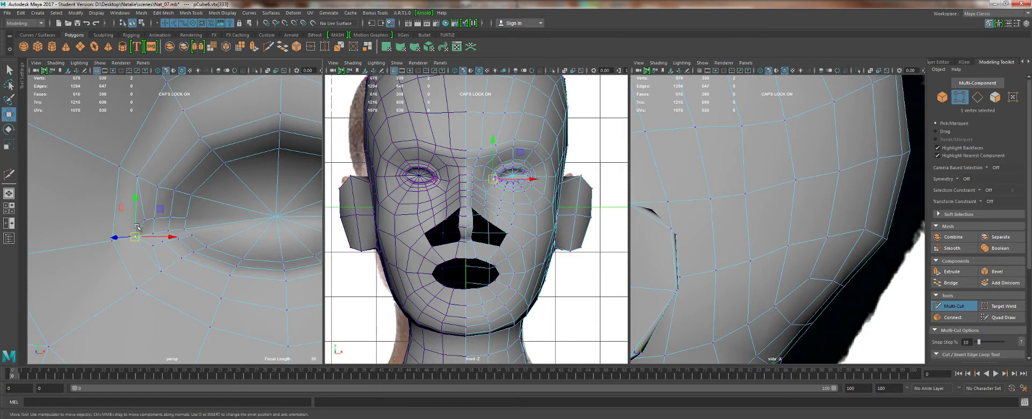
Adjust the vertices just below and beside the inner eye corner to even out the small new faces.
scroll(154, 252, "up", 2)
left_click(142, 257)
left_click_drag(162, 260, 143, 244, "alt")
right_click_drag(143, 244, 148, 249, "alt")
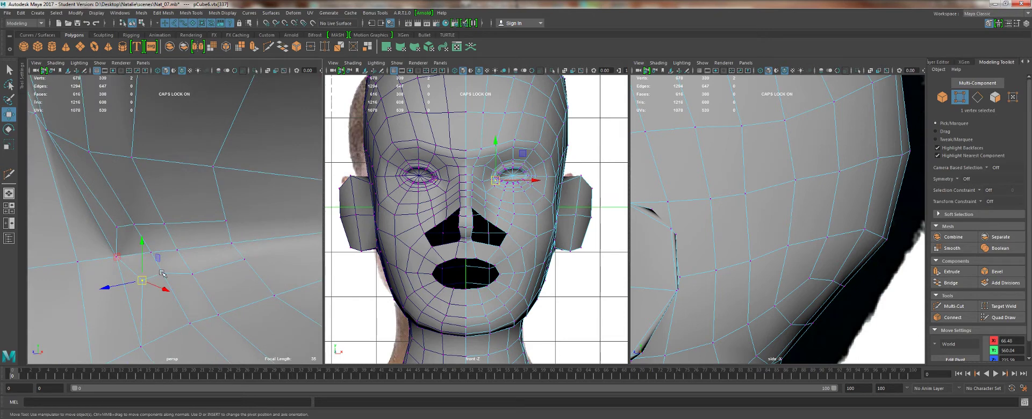
left_click(161, 273)
left_click_drag(161, 274, 117, 280, "alt")
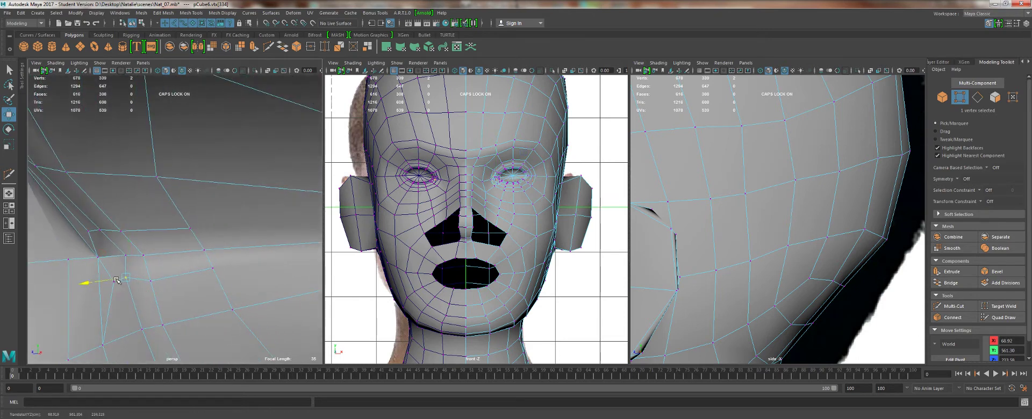
left_click(102, 235)
left_click_drag(102, 237, 152, 224, "alt")
Select the small faces clustered at the inner eye corner and delete them.
key("q")
right_click_drag(149, 205, 149, 235)
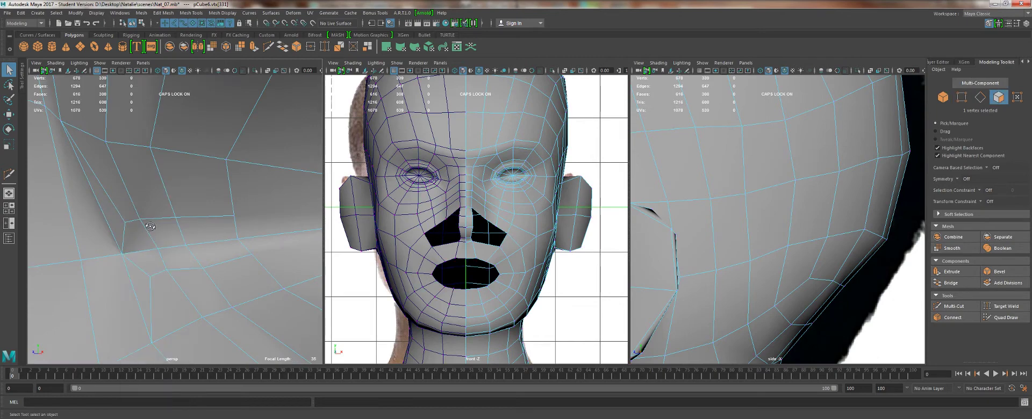
scroll(217, 195, "up", 5)
right_click_drag(212, 186, 315, 344, "alt")
middle_click_drag(230, 215, 126, 234, "alt")
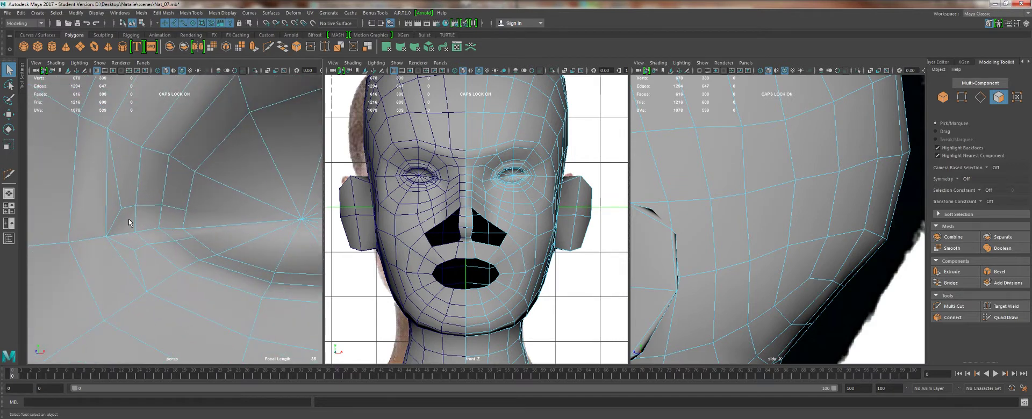
right_click_drag(129, 222, 129, 230)
left_click(130, 231)
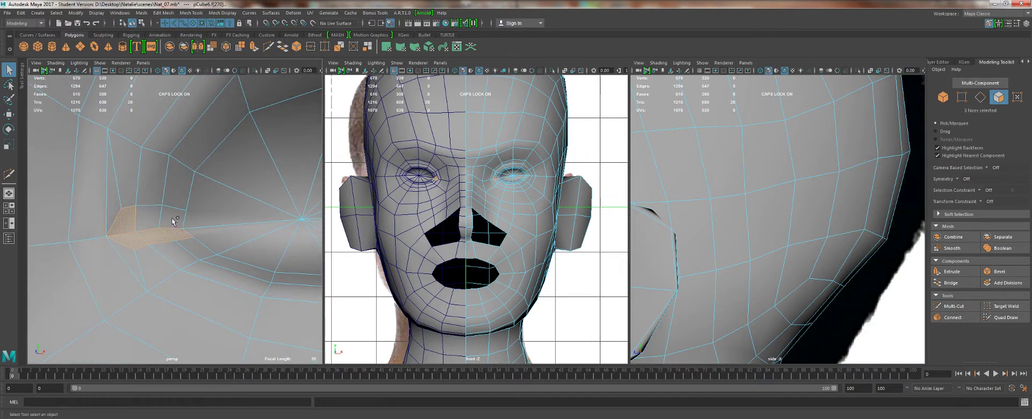
key("Delete")
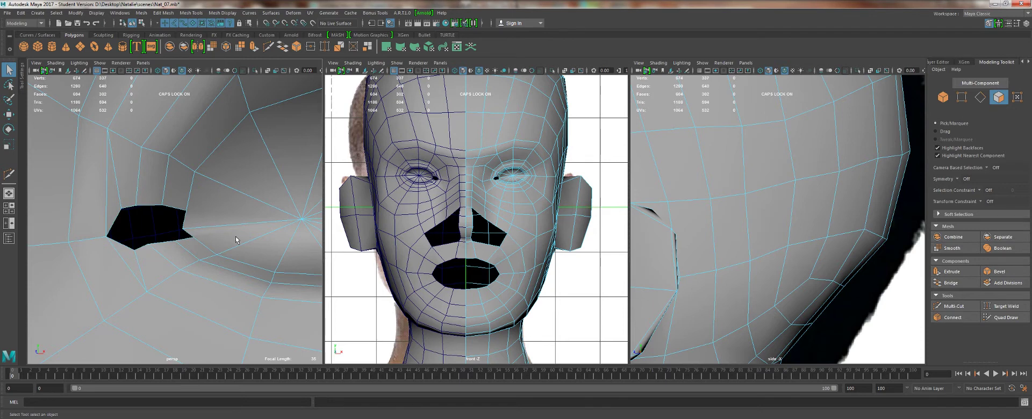
Select the border edges of the hole at the inner eye corner and extrude them inward with an Offset of 1.7.
mouse_move(203, 211)
left_mouse_down("alt")
mouse_move(182, 221)
mouse_move(201, 198)
left_mouse_up("alt")
right_click_drag(185, 212, 212, 264, "alt")
right_click_drag(141, 211, 117, 186, "alt")
left_click(124, 246)
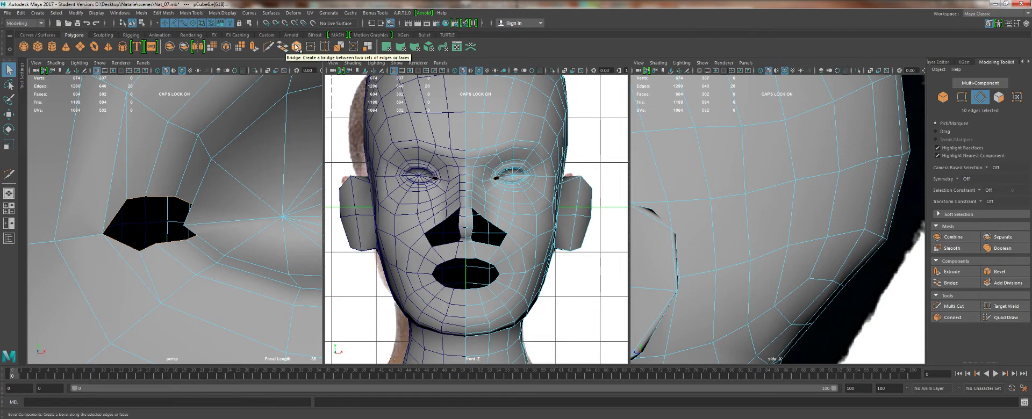
left_click(259, 50)
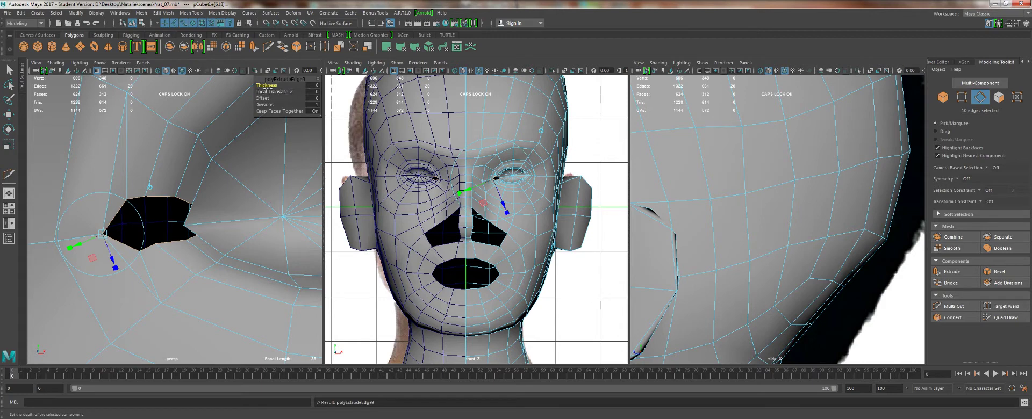
left_click_drag(263, 98, 273, 100)
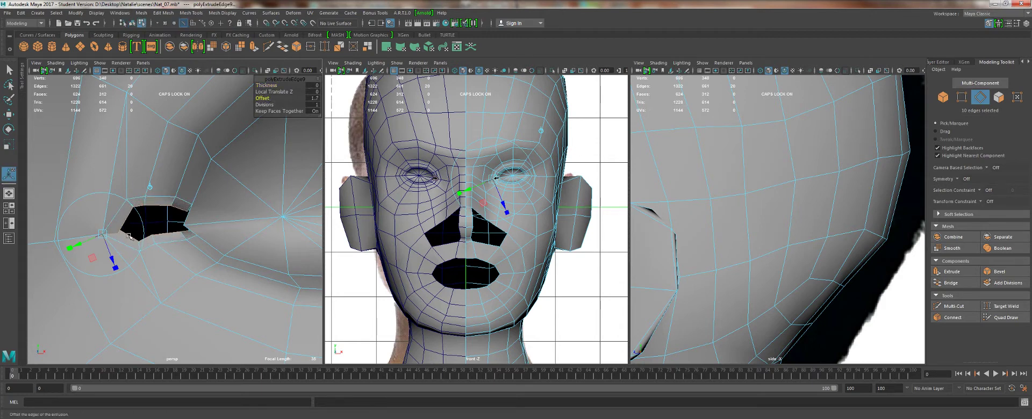
left_click_drag(129, 236, 107, 239, "alt")
right_click_drag(108, 239, 143, 228, "alt")
Slide the two vertices at the outer end of the eye-corner hole along their edges, with the transform constraint set to Edge Slide.
right_click_drag(168, 203, 154, 204)
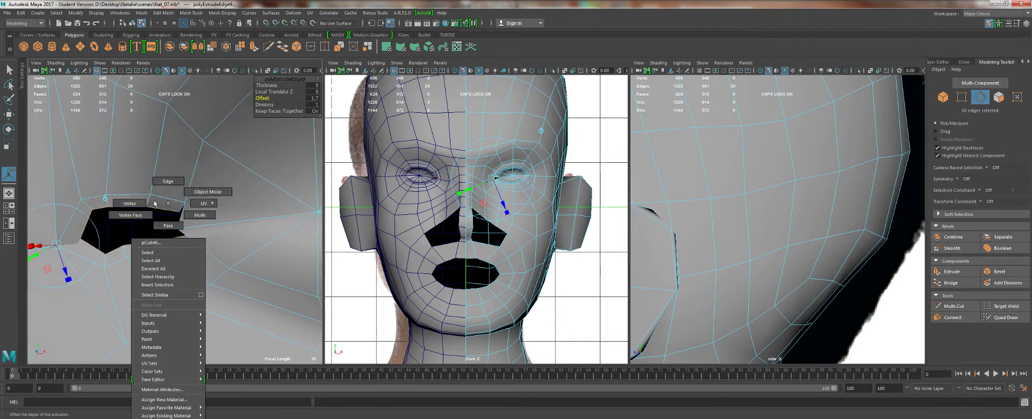
left_click(132, 204)
left_click(182, 214)
key("w")
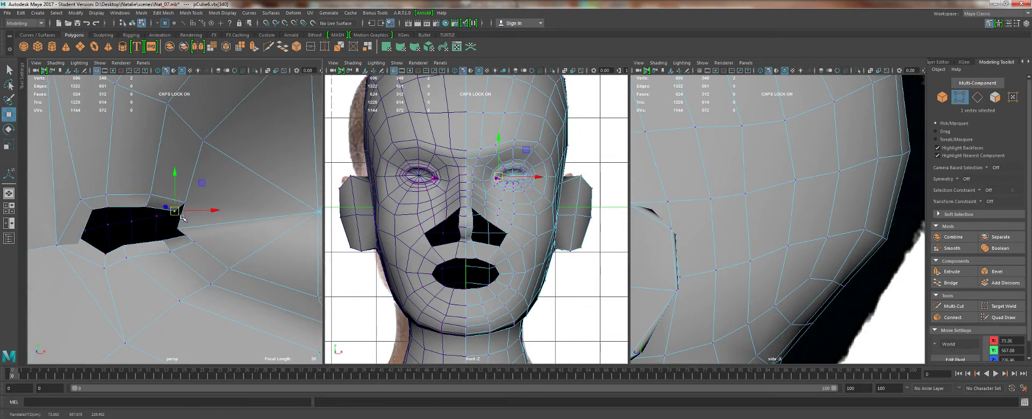
left_click_drag(178, 217, 139, 229, "alt")
left_click(169, 237, "shift")
key("r")
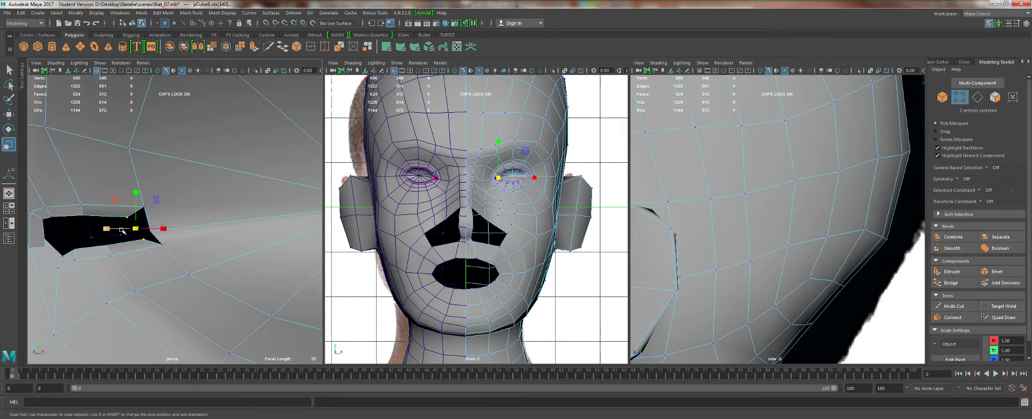
left_click_drag(288, 229, 317, 215, "alt")
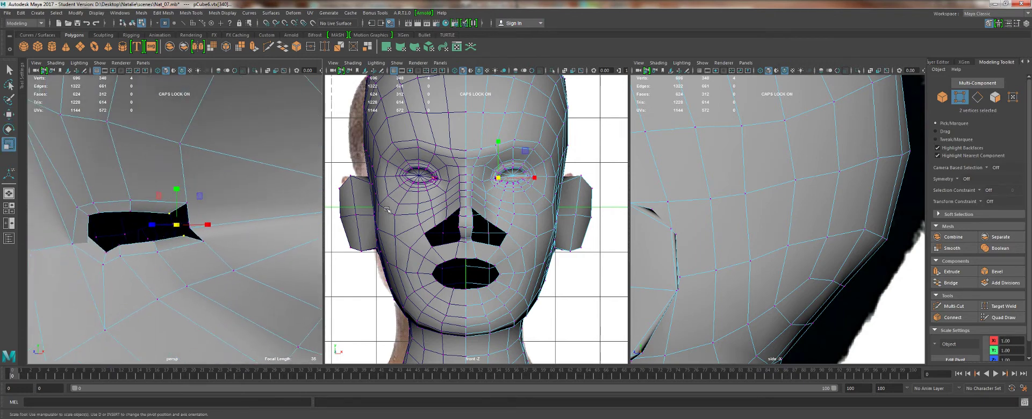
left_click(989, 202)
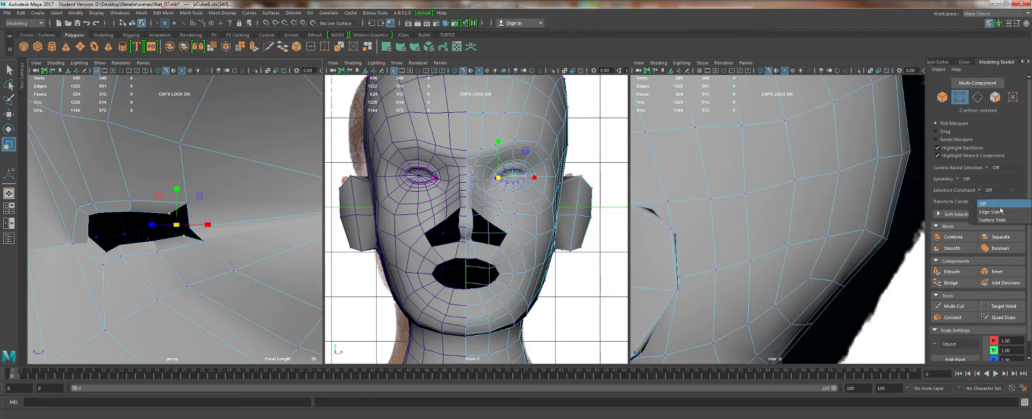
left_click(1001, 214)
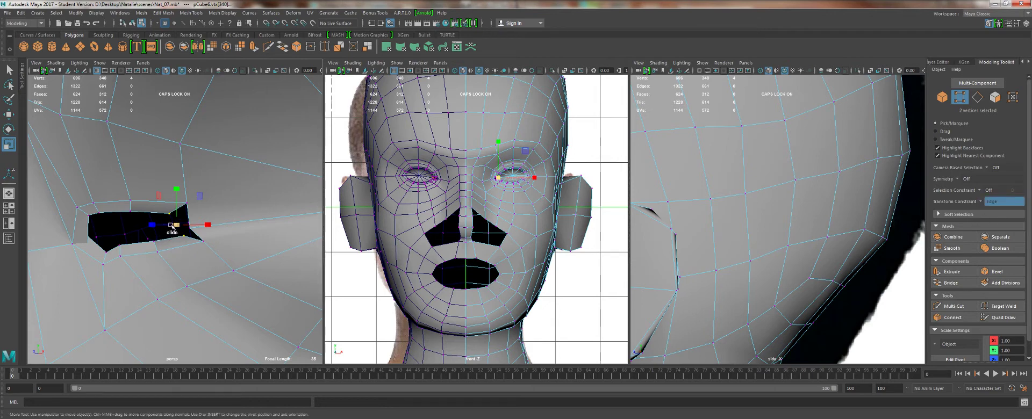
key("w")
left_click_drag(173, 225, 167, 227)
Slide one vertex on the hole's lower border and the one near its inner end along their edges.
left_click_drag(125, 208, 130, 241)
left_click_drag(130, 242, 106, 237, "alt")
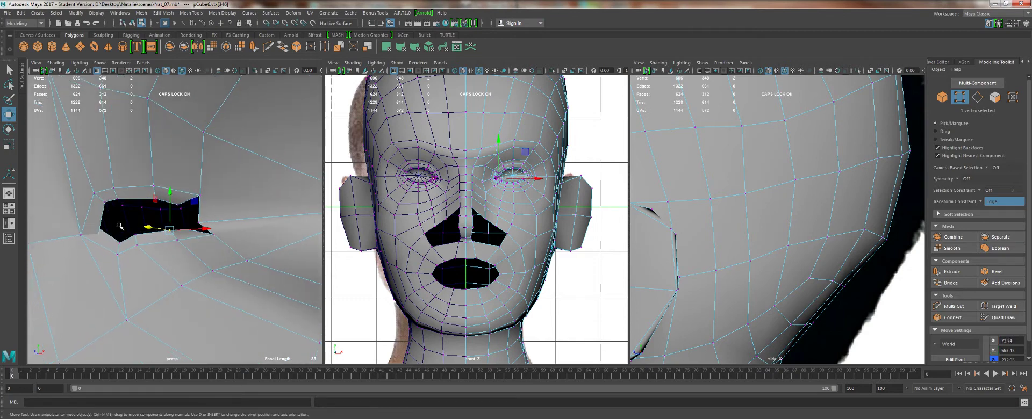
left_click(269, 71)
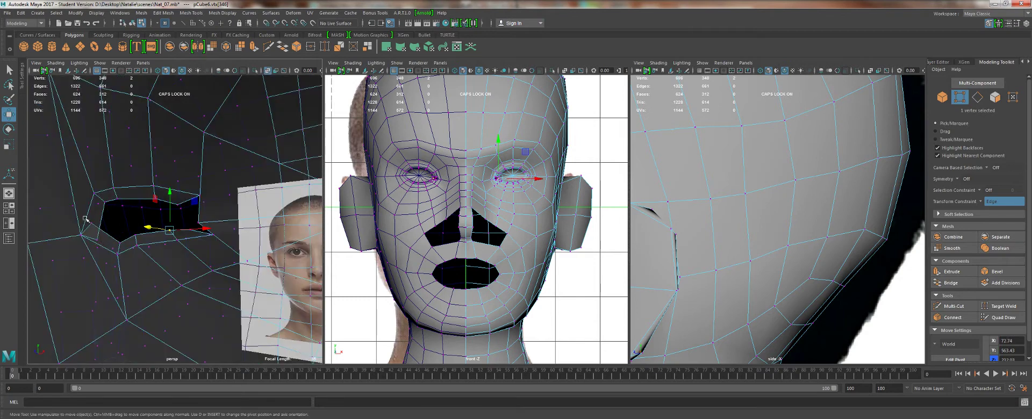
left_click(92, 224)
left_click_drag(92, 201, 99, 239)
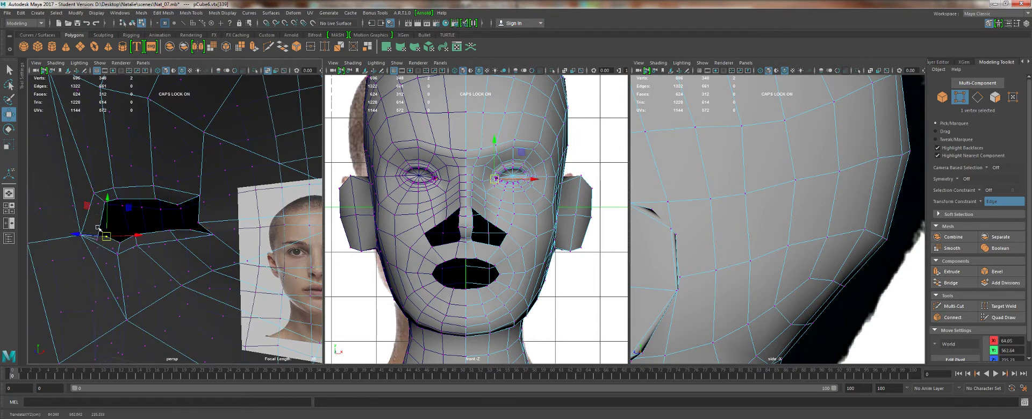
Slide the vertex at the inner end of the hole upward along its edge and turn the transform constraint off.
key("q")
left_click(99, 229)
key("w")
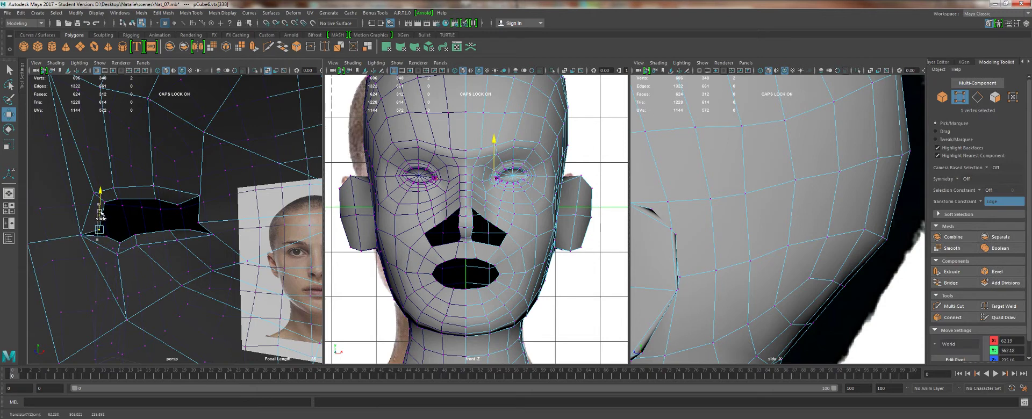
left_click_drag(101, 215, 101, 216)
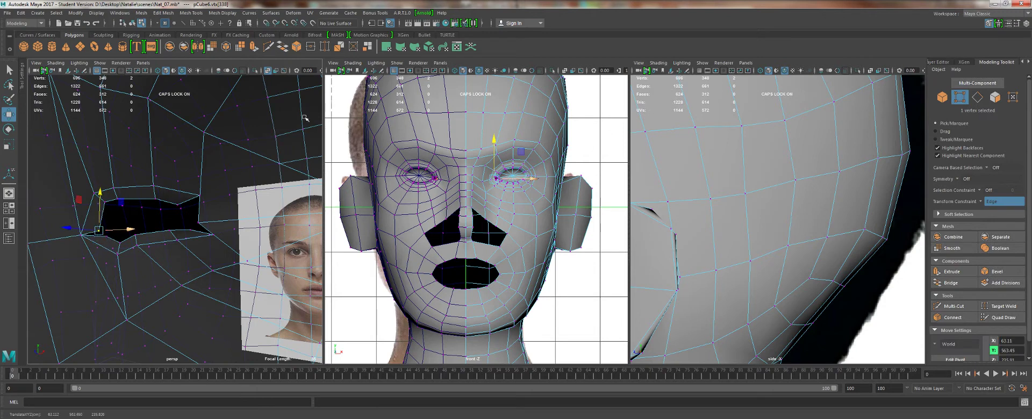
left_click(981, 202)
left_click(984, 204)
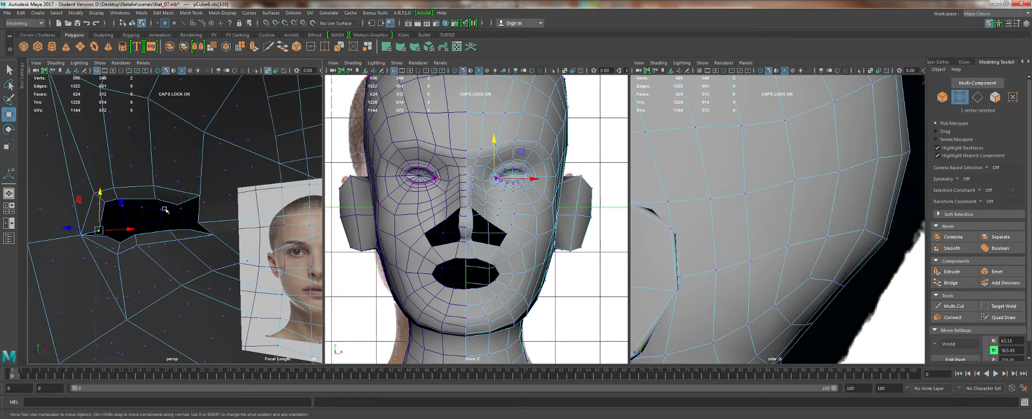
left_click(268, 71)
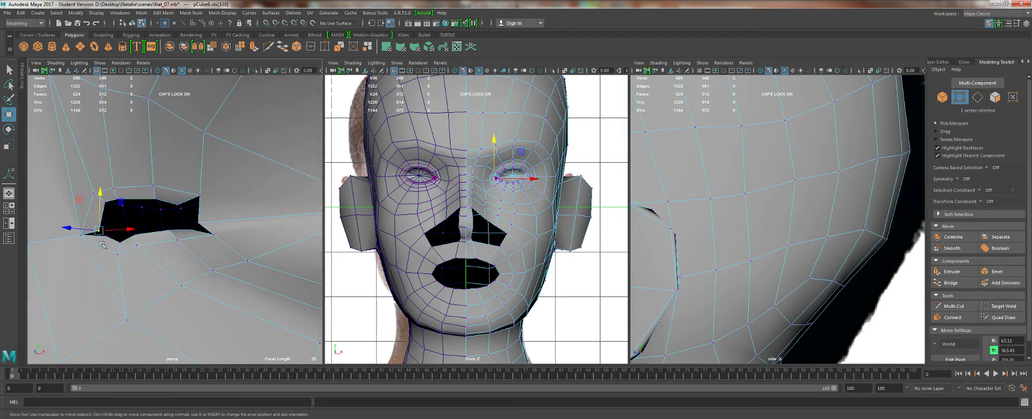
Merge the two neighbouring vertices at the inner end of the hole's lower border and reposition the merged vertex.
key("q")
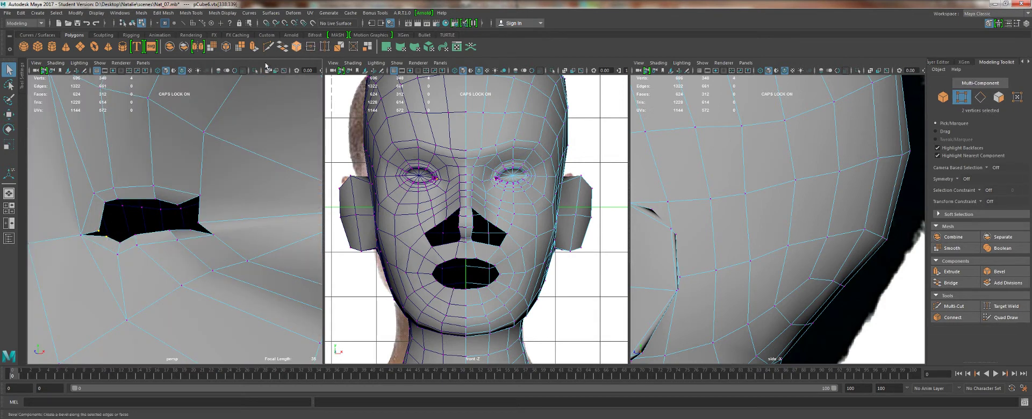
left_click(322, 47)
key("w")
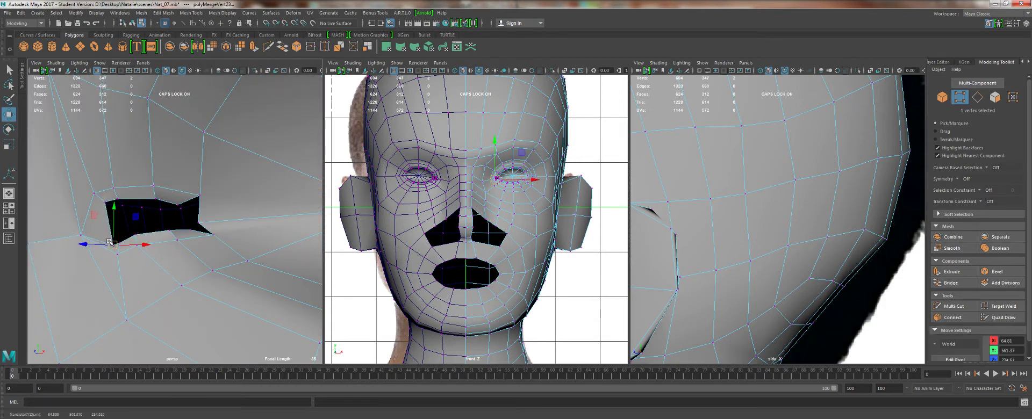
left_click_drag(110, 243, 138, 242)
Select six border edges of the eye-corner hole and extrude them inward with a Local Translate Z of about -0.75.
left_click_drag(239, 215, 146, 211, "alt")
key("q")
right_click_drag(129, 205, 121, 198)
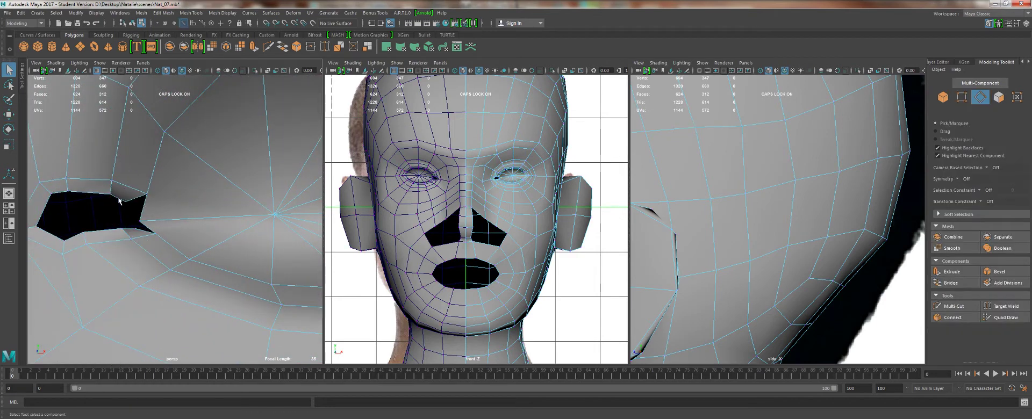
left_click(119, 201)
mouse_move(111, 229)
left_mouse_down("alt")
mouse_move(139, 230)
mouse_move(120, 217)
left_mouse_up("alt")
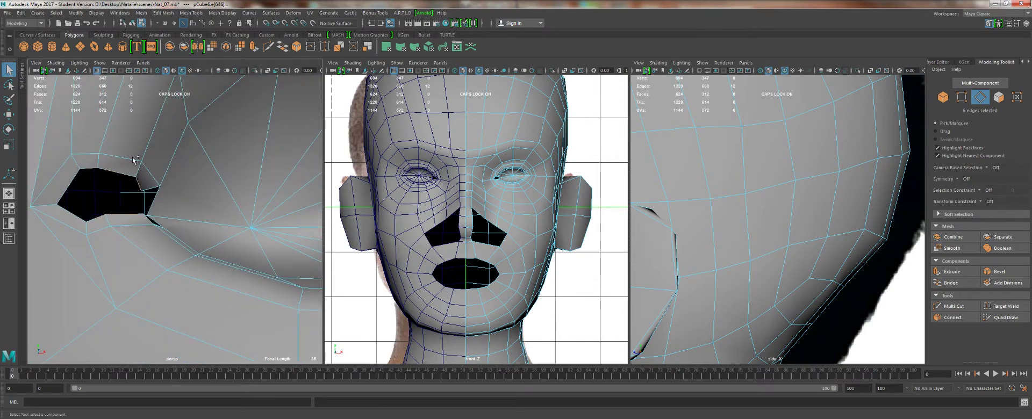
left_click(253, 49)
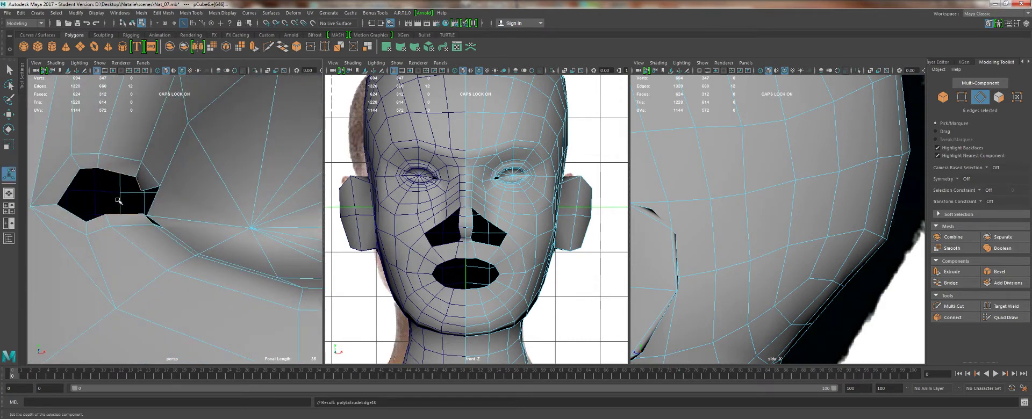
left_click_drag(155, 204, 68, 149)
key("ctrl+z")
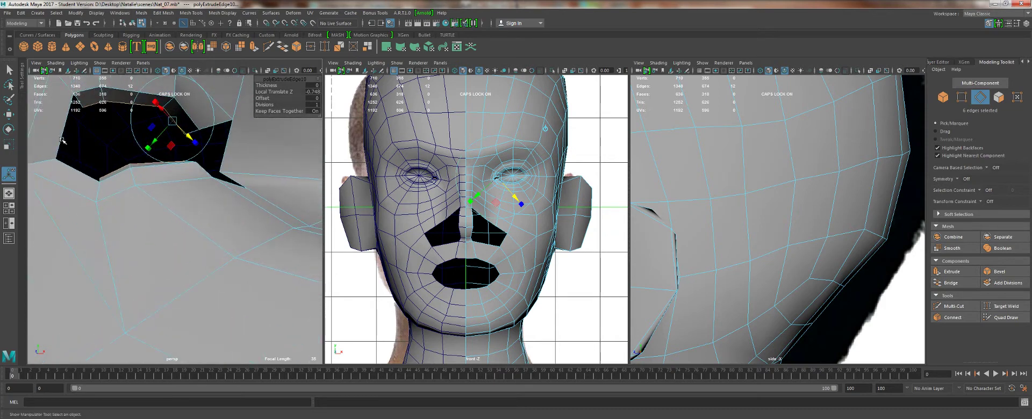
Extrude the two border edges at the inner end of the hole inward.
left_click(62, 140)
left_click(68, 165, "shift")
left_click_drag(135, 182, 162, 178, "alt")
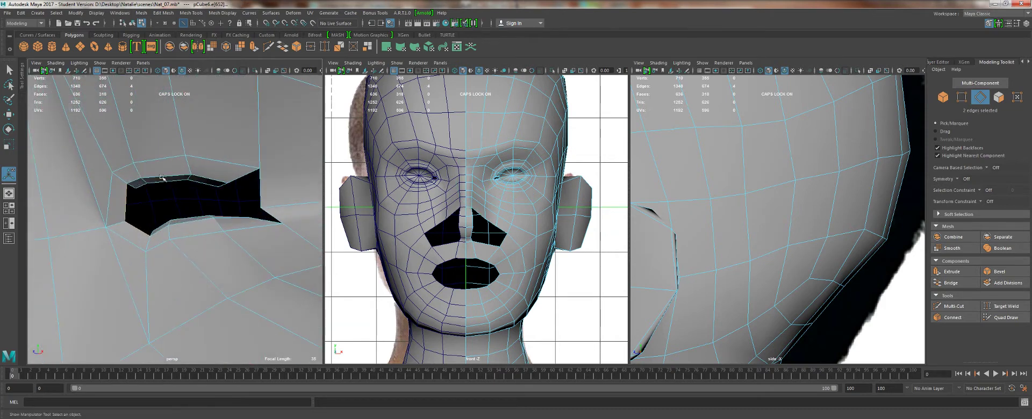
left_click(254, 46)
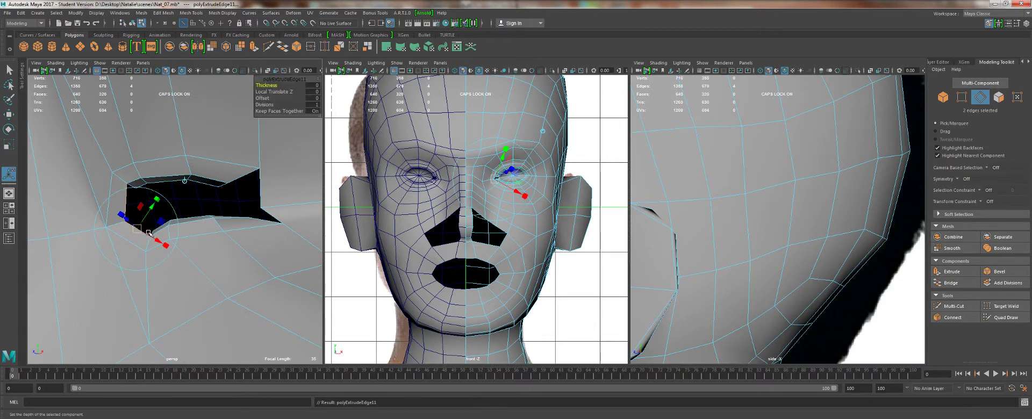
mouse_move(149, 217)
left_mouse_down()
mouse_move(151, 207)
mouse_move(141, 220)
left_mouse_up()
Merge the vertex pairs at the upper and lower ends of the new extruded strip with the adjoining border.
key("q")
right_click_drag(138, 215, 132, 188)
left_click_drag(144, 199, 145, 199)
key("w")
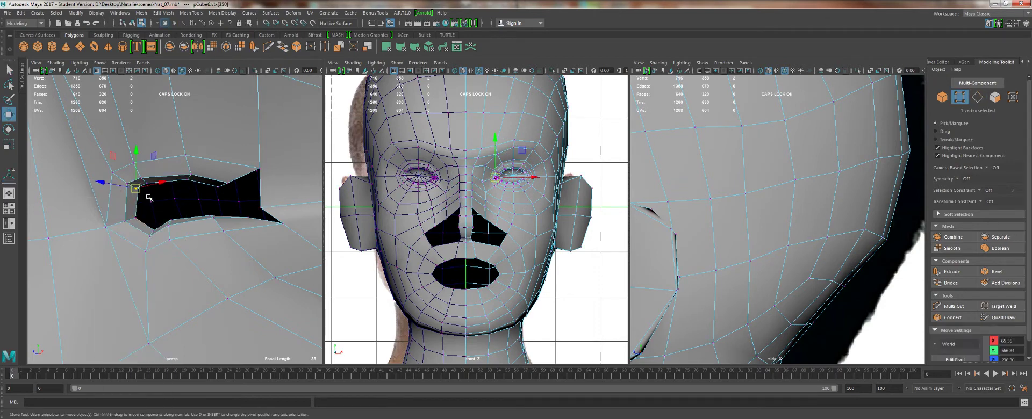
left_click(311, 47)
key("q")
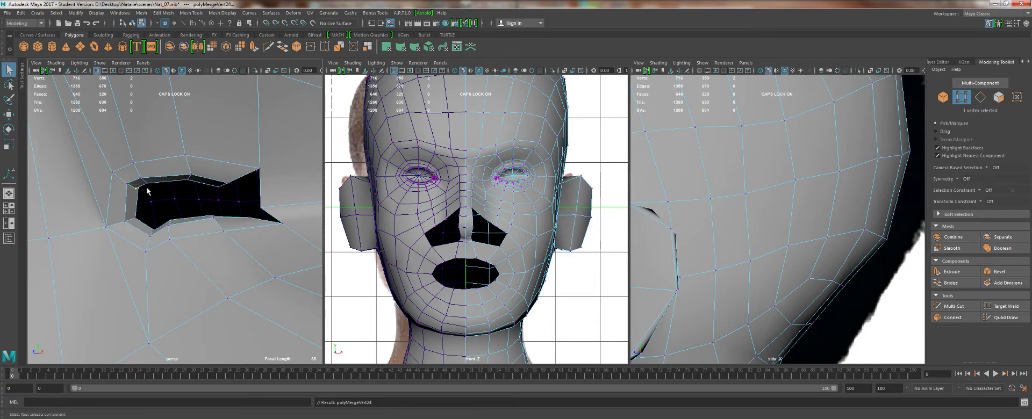
left_click(267, 71)
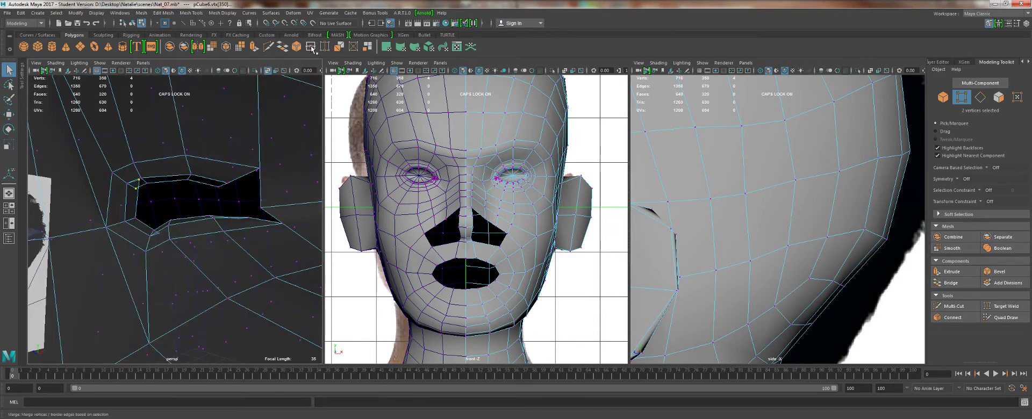
key("ctrl+m")
key("t")
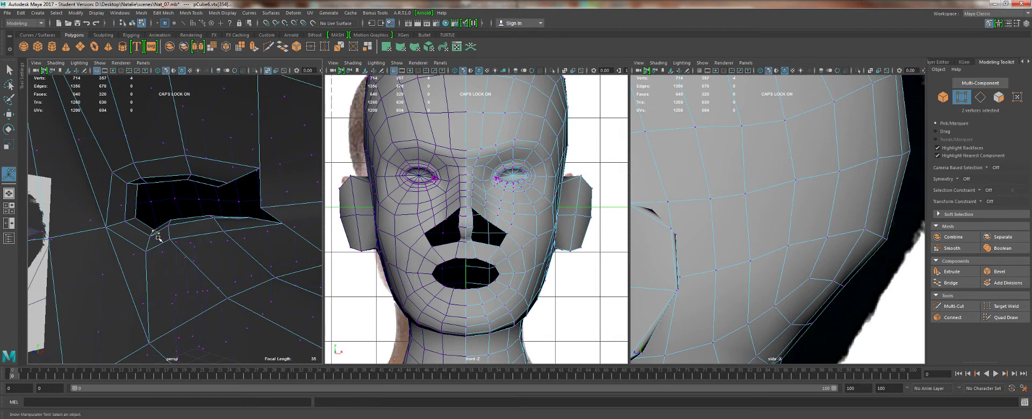
key("ctrl+m")
key("w")
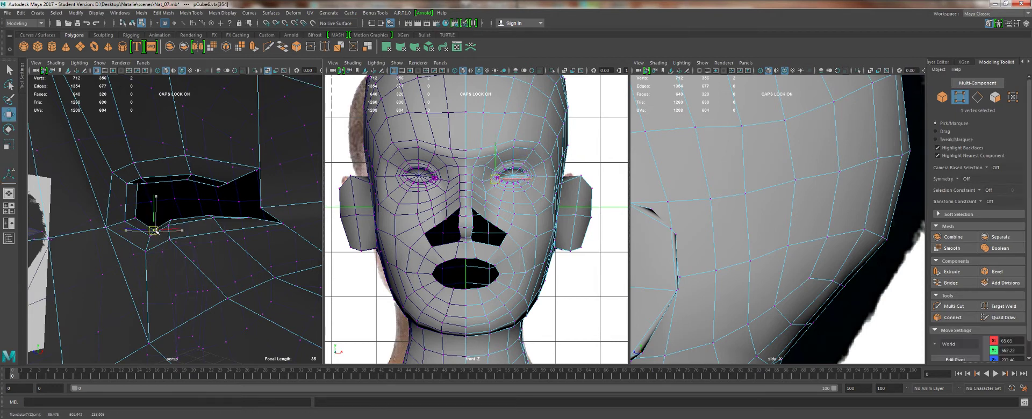
Select an upper and a lower border edge near the inner end of the hole and bridge them with a face.
middle_click_drag(216, 180, 159, 170, "alt")
left_click_drag(160, 171, 162, 212, "alt")
middle_click_drag(161, 211, 194, 191, "alt")
right_click_drag(209, 194, 160, 144, "alt")
middle_click_drag(161, 144, 151, 140, "alt")
left_click_drag(152, 141, 191, 187, "alt")
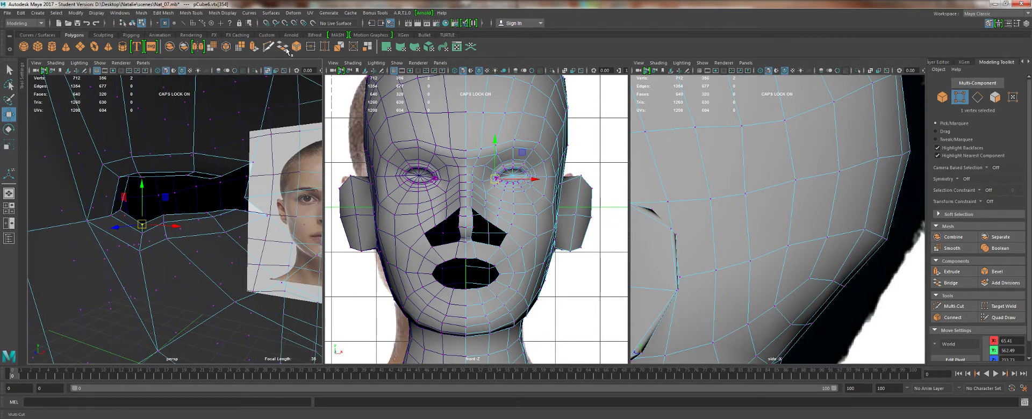
left_click(268, 70)
right_click_drag(166, 143, 171, 102)
mouse_move(155, 205)
left_mouse_down("alt")
mouse_move(152, 173)
mouse_move(155, 192)
left_mouse_up("alt")
left_click(141, 144)
left_click(162, 202, "shift")
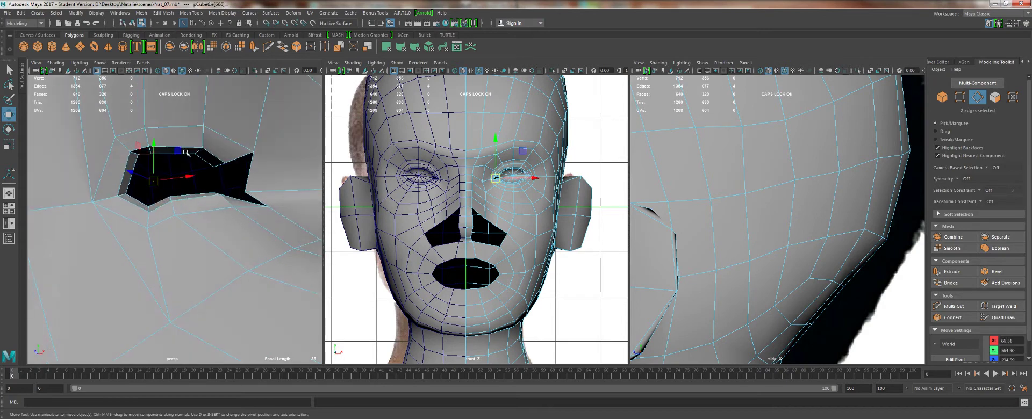
left_click(278, 51)
left_click(178, 161, "shift")
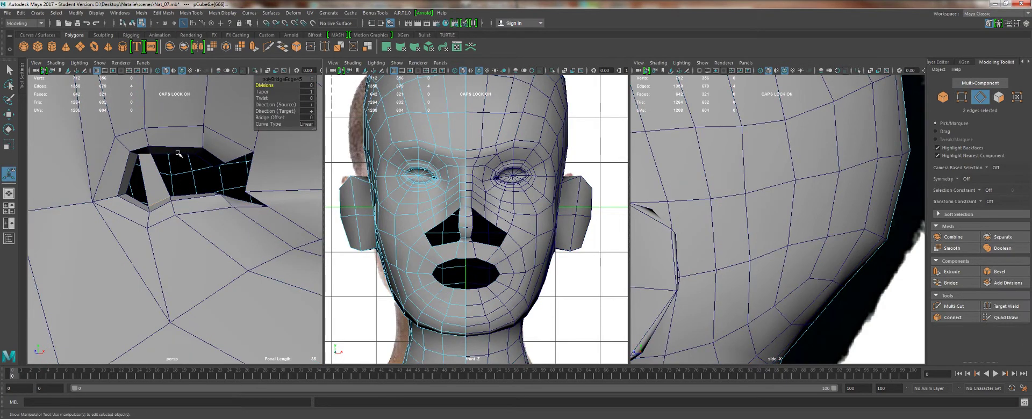
key("ctrl+z")
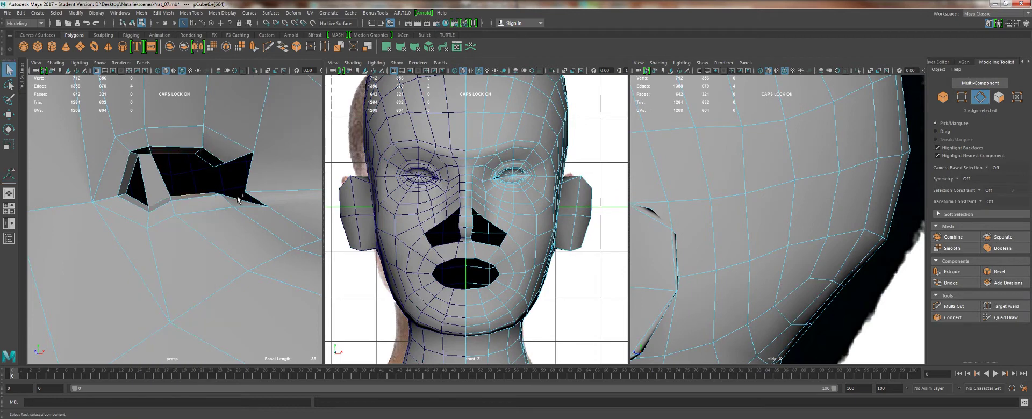
Bridge the next two pairs of upper and lower border edges across the eye-corner hole.
left_click(238, 199, "shift")
left_click_drag(238, 200, 202, 201, "alt")
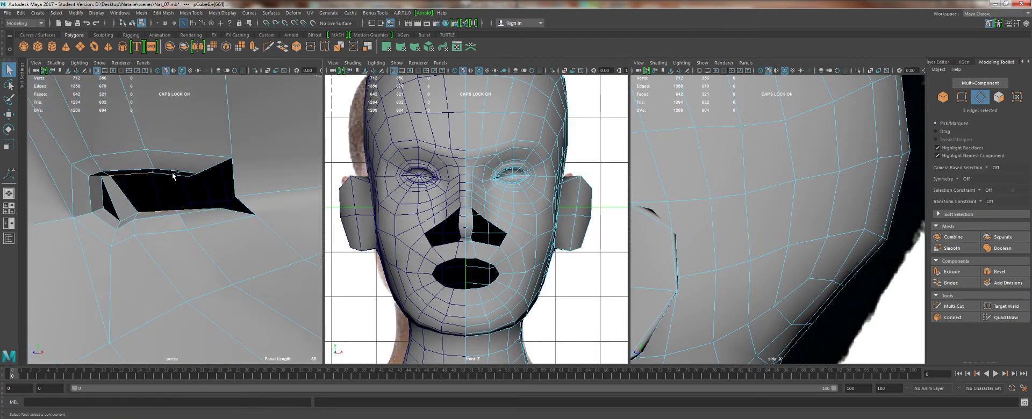
key("g")
left_click_drag(152, 196, 141, 190, "alt")
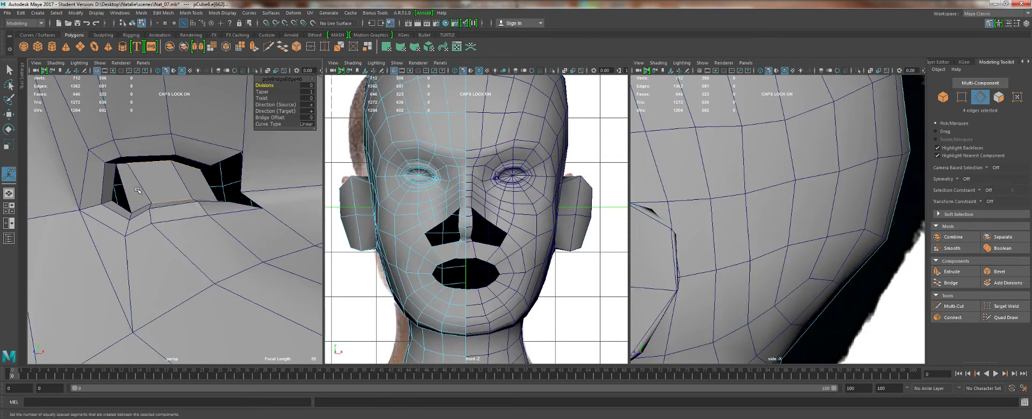
Select the four vertical edges of the bridged faces, connect them with a new edge line, and switch to vertex editing.
key("q")
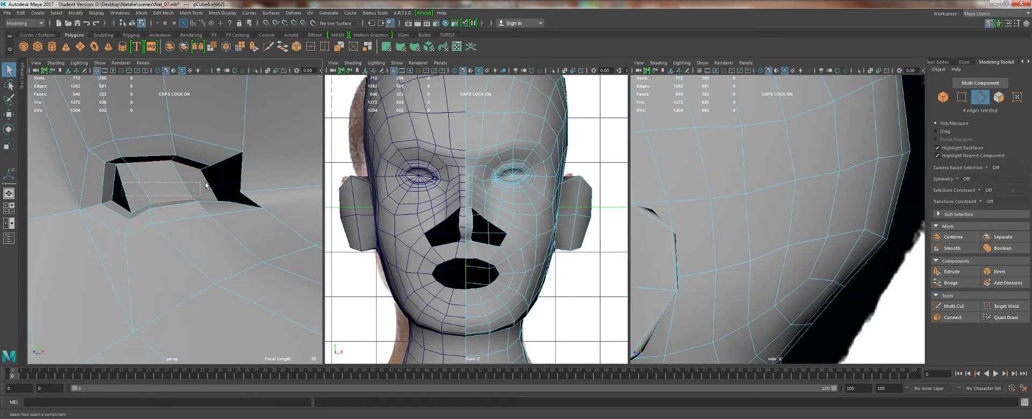
left_click(220, 15)
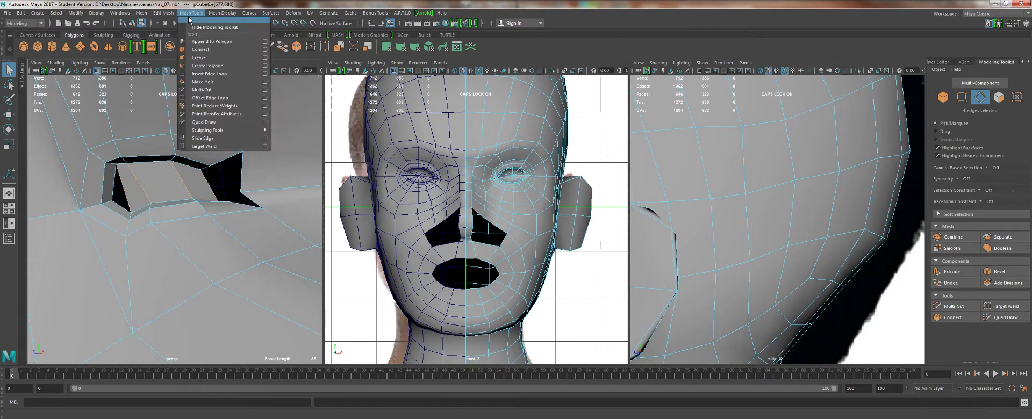
left_click(209, 49)
right_click_drag(118, 183, 107, 188)
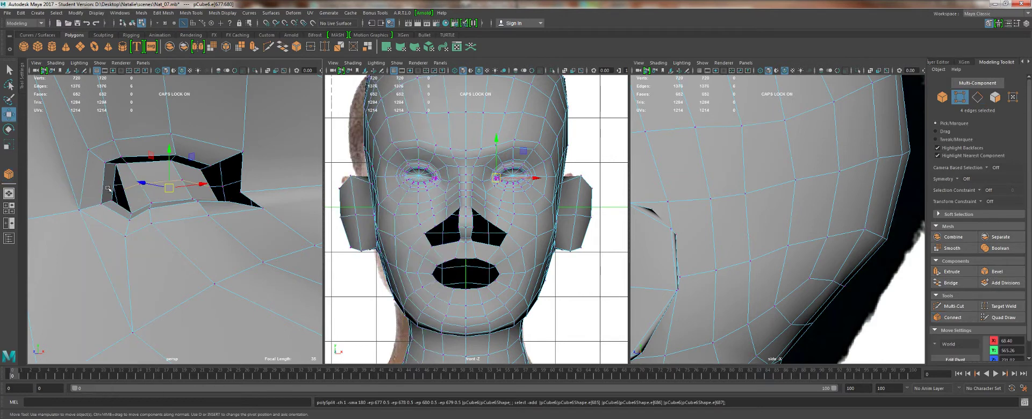
Snap the end vertex of the new edge line onto the adjoining border vertex at the inner eye corner and merge them.
left_click(124, 188)
key("v")
left_click_drag(124, 189, 112, 201)
key("q")
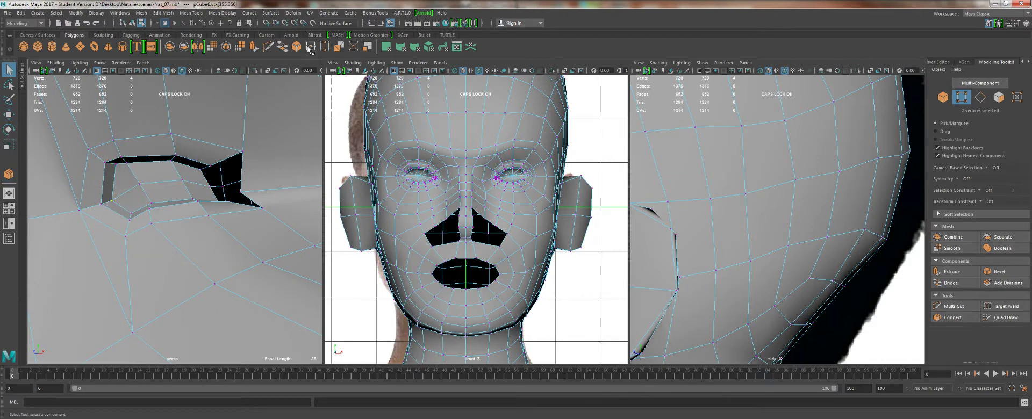
key("g")
Bridge the pairs of border edges across the open gap at the eye-side end of the eye-corner hole.
left_click_drag(223, 181, 168, 175, "alt")
right_click_drag(169, 175, 189, 177, "alt")
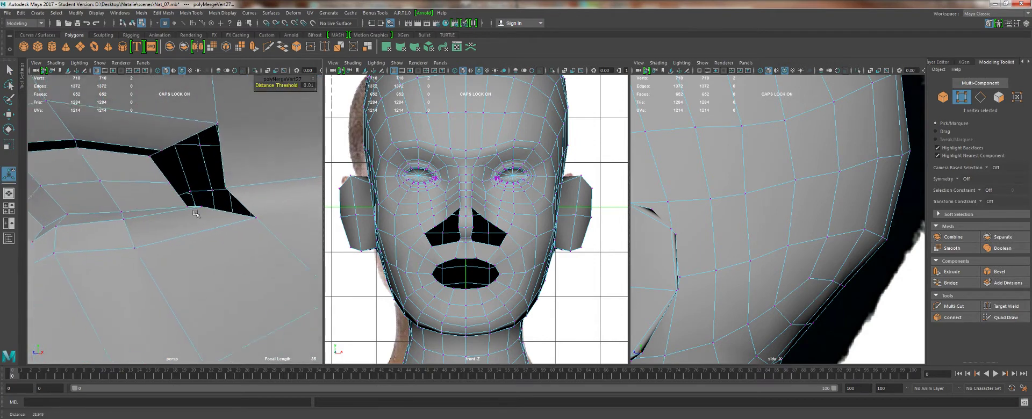
left_click_drag(190, 177, 181, 157, "alt")
right_click_drag(181, 157, 183, 149)
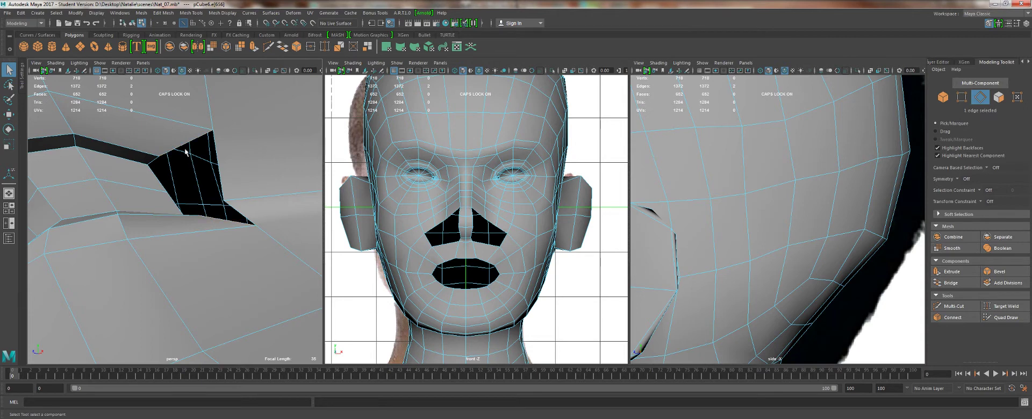
left_click(285, 48)
left_click_drag(181, 193, 218, 189, "alt")
double_click(218, 189)
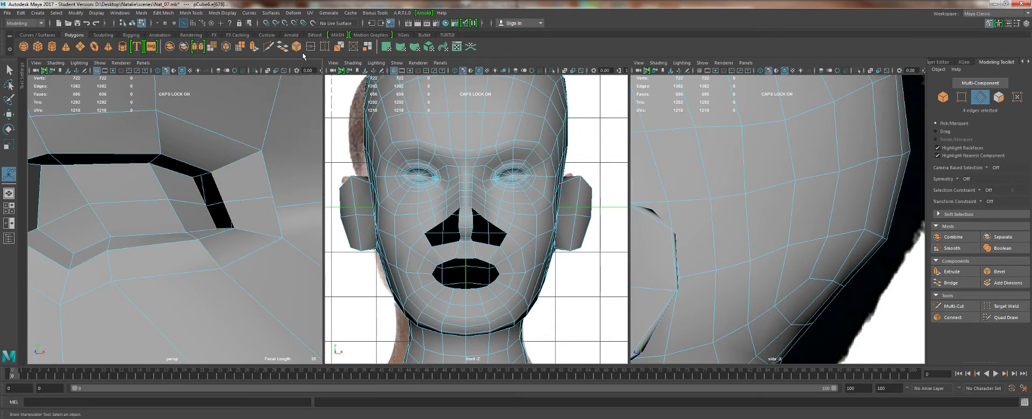
left_click(284, 48)
left_click_drag(177, 182, 204, 186, "alt")
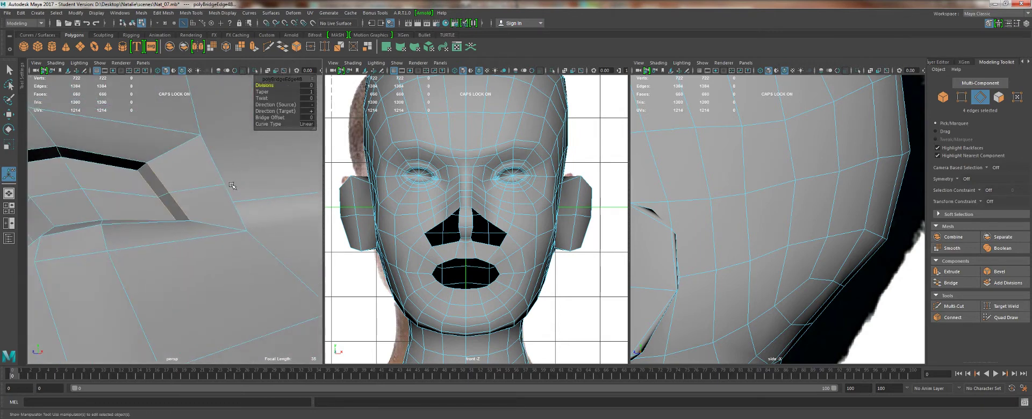
Merge the middle vertices along the outer side of the newly bridged faces with the adjoining surface.
key("q")
right_click(218, 187)
left_click(201, 186)
left_click_drag(246, 212, 247, 213)
left_click_drag(247, 213, 158, 204, "alt")
left_click(353, 47)
key("ctrl+z")
key("q")
key("t")
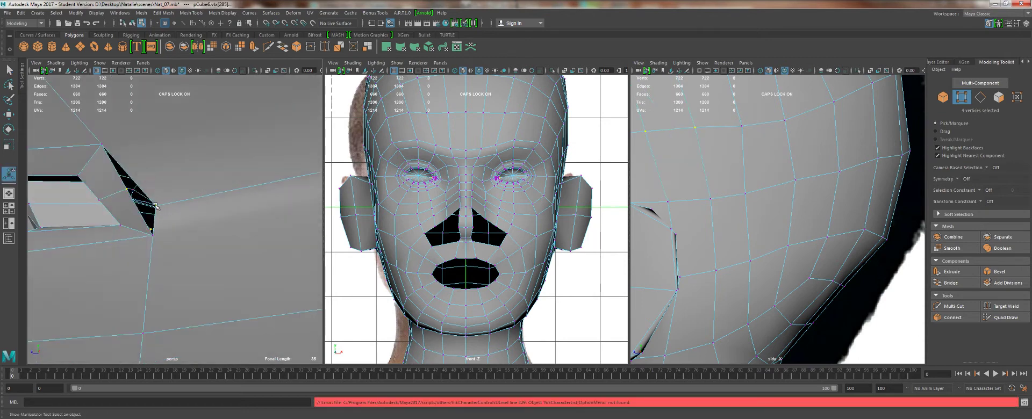
left_click(156, 206)
key("g")
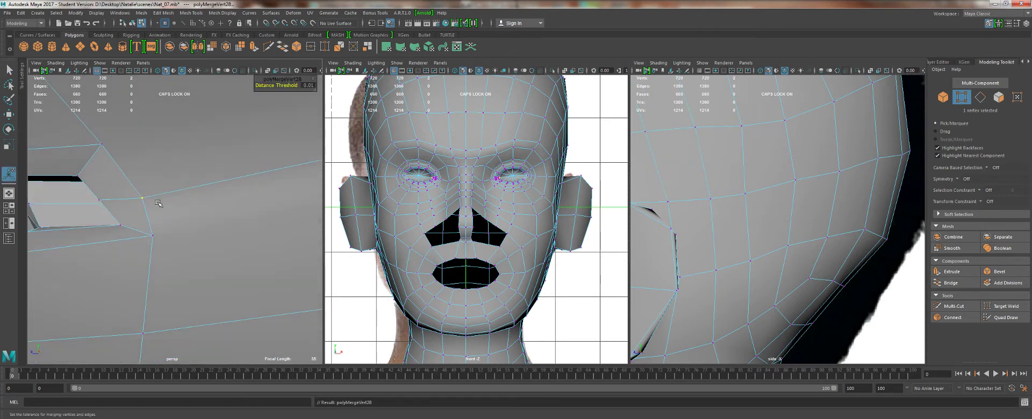
Examine the bridged faces inside the eye-corner opening, picking individual components and one face at its inner end.
left_click_drag(138, 194, 210, 207, "alt")
key("w")
left_click(125, 240, "shift")
key("q")
left_click(175, 233)
key("w")
right_click_drag(210, 207, 189, 196, "alt")
left_click_drag(188, 196, 162, 205, "alt")
right_click_drag(163, 204, 162, 226)
left_click(133, 213)
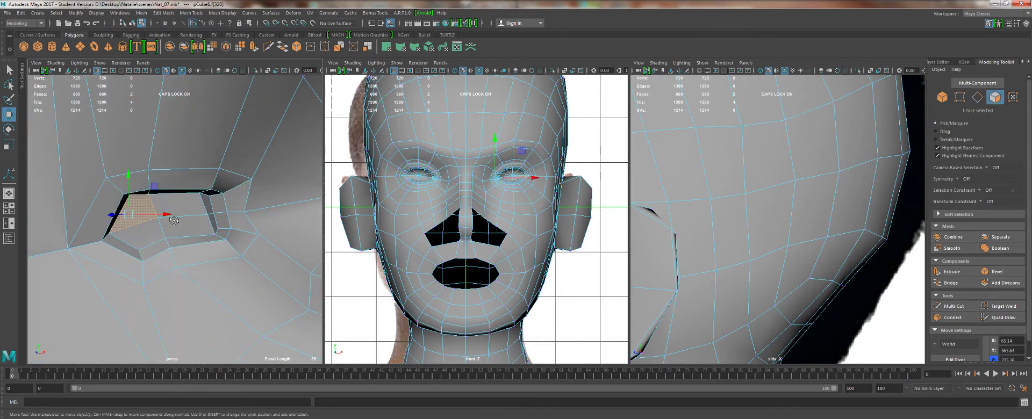
Switch to edge editing and select the whole edge loop around the eye-corner opening.
left_click_drag(141, 214, 185, 216, "alt")
right_click_drag(140, 219, 140, 201)
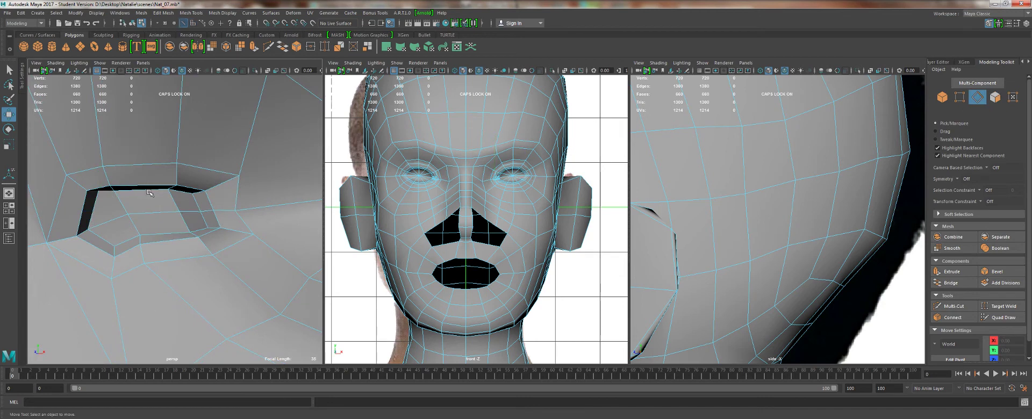
double_click(164, 192)
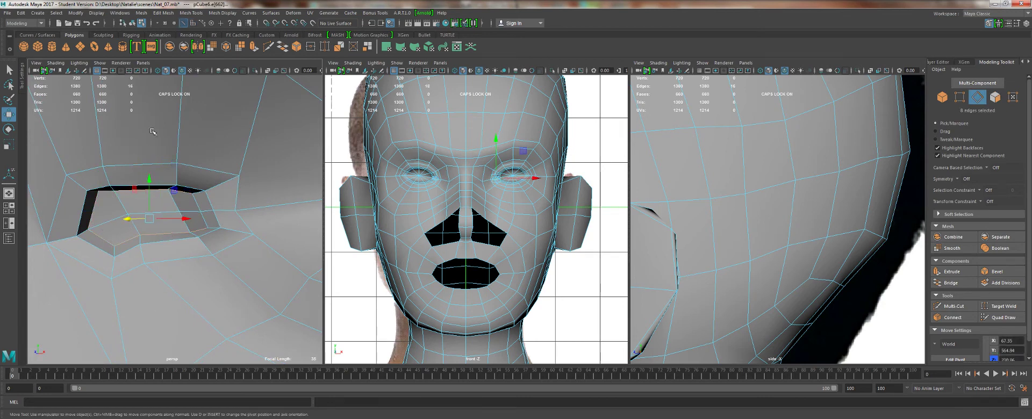
left_click(162, 12)
left_click(179, 126)
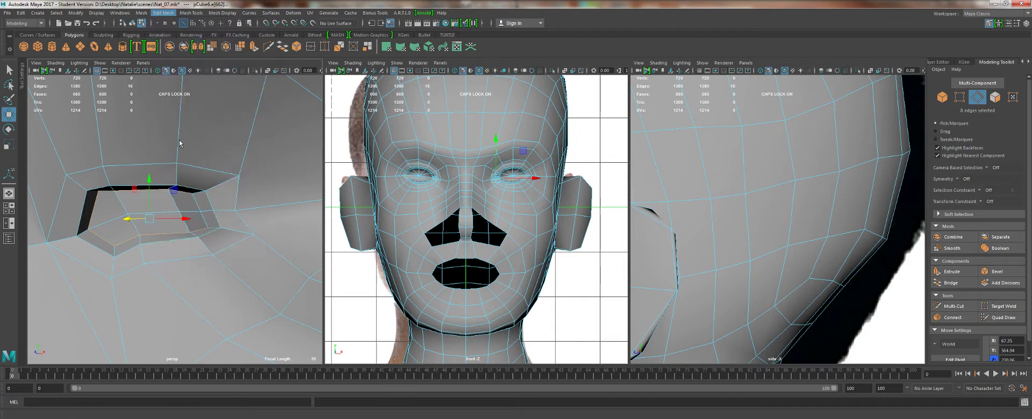
key("g")
Return to object mode, deselect the mesh and examine the whole head and the rebuilt inner eye corner.
scroll(180, 177, "down", 8)
key("q")
right_click_drag(174, 188, 229, 154)
scroll(237, 232, "down", 8)
left_click_drag(161, 166, 127, 172, "alt")
scroll(118, 169, "down", 5)
left_click(81, 154)
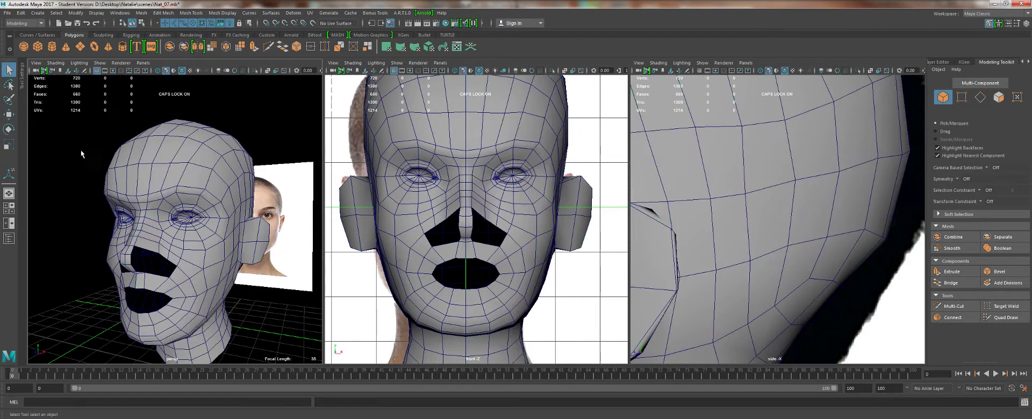
scroll(185, 217, "up", 15)
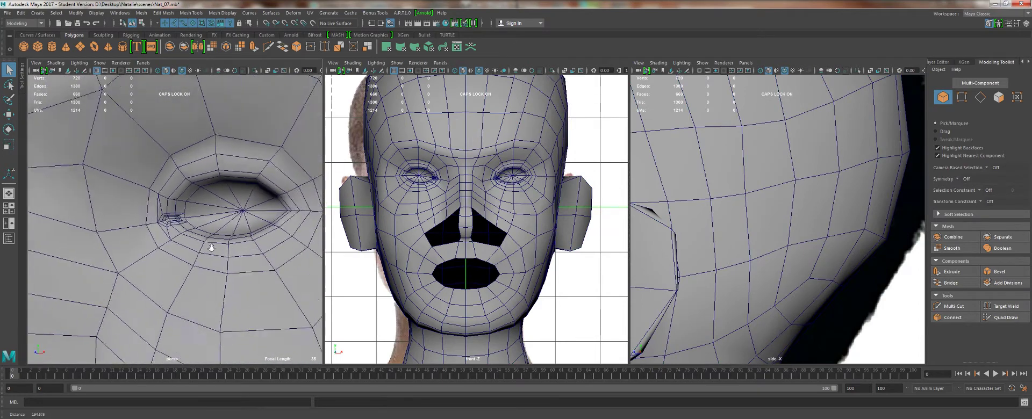
scroll(185, 230, "up", 3)
scroll(204, 226, "up", 6)
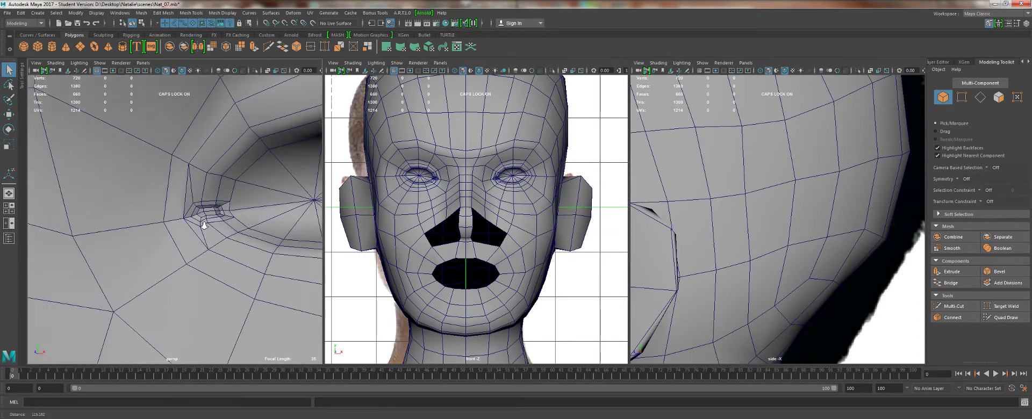
scroll(205, 226, "up", 3)
middle_click_drag(204, 206, 186, 197, "alt")
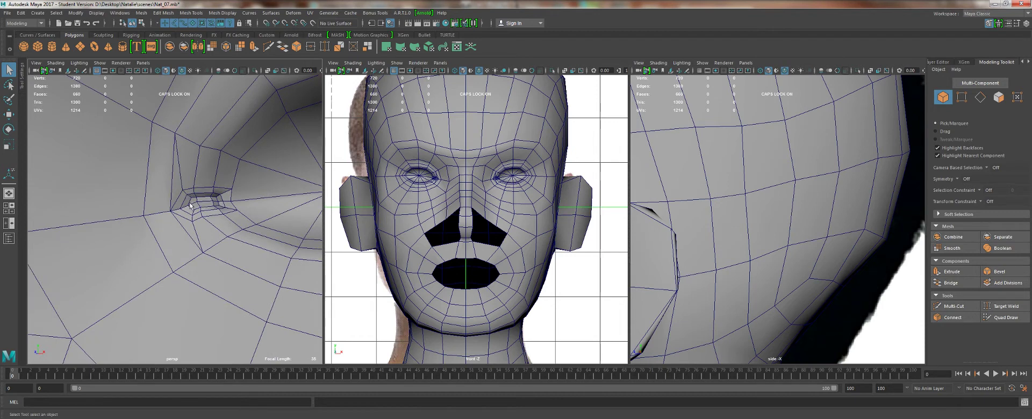
Cut new edges through the faces beside and below the inner eye corner with the Multi-Cut tool.
left_click(268, 46)
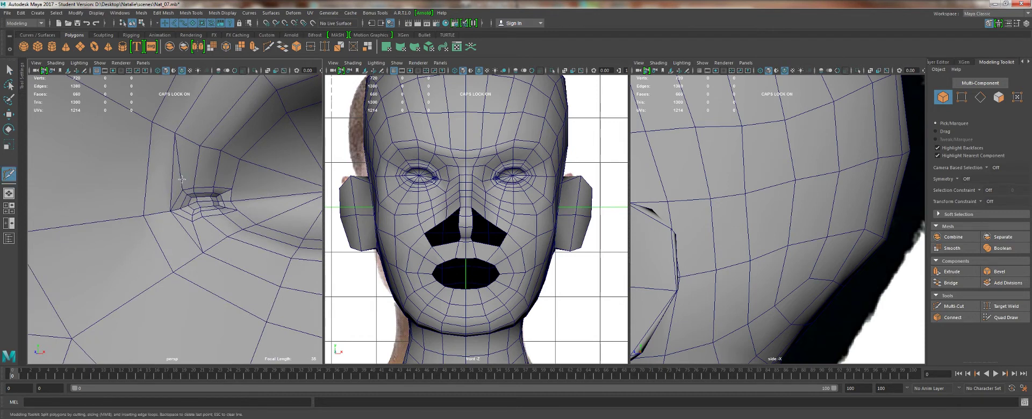
left_click(164, 211)
left_click(202, 252)
right_click(230, 275)
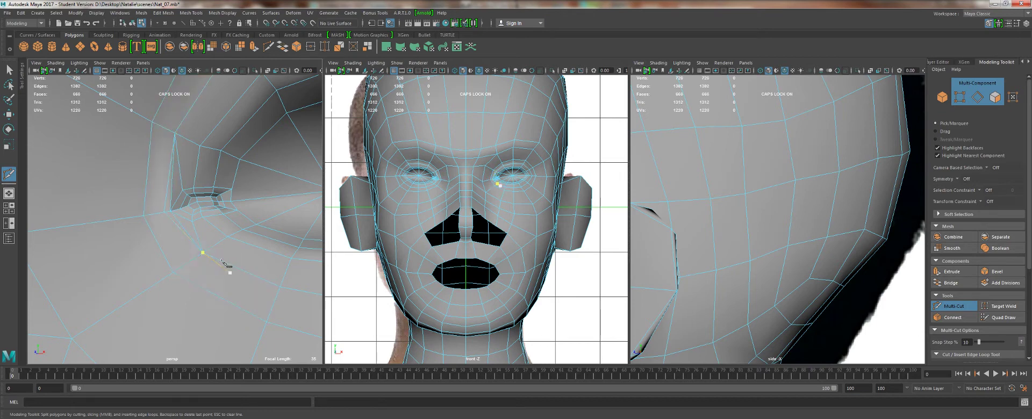
key("w")
Select the two unneeded edges beside the inner end of the eye-corner opening and delete them.
right_click_drag(161, 188, 200, 221, "alt")
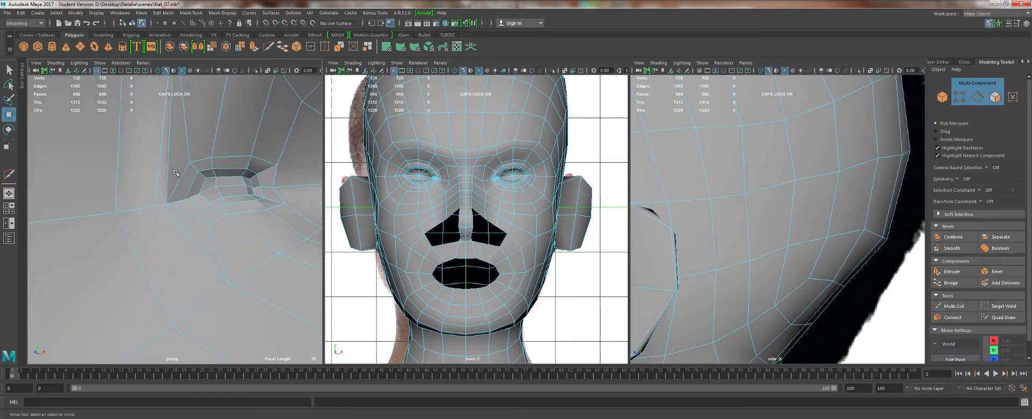
right_click_drag(174, 183, 169, 154)
left_click(168, 155)
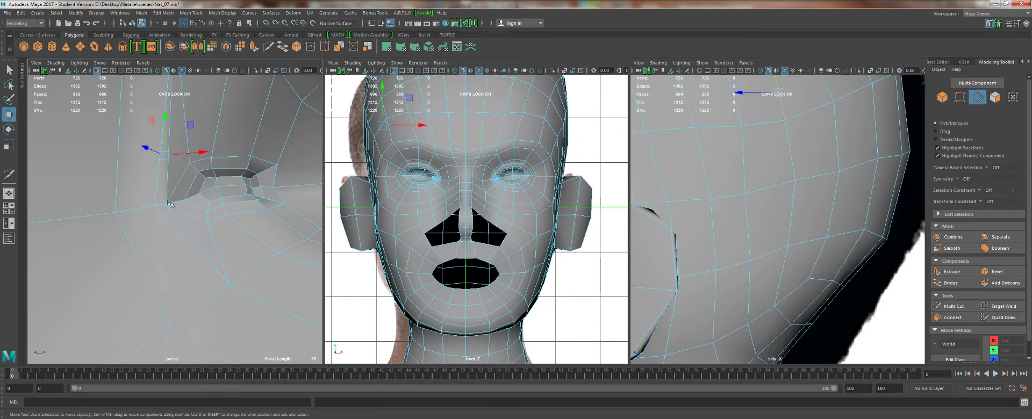
left_click(184, 228)
left_click(180, 176, "shift")
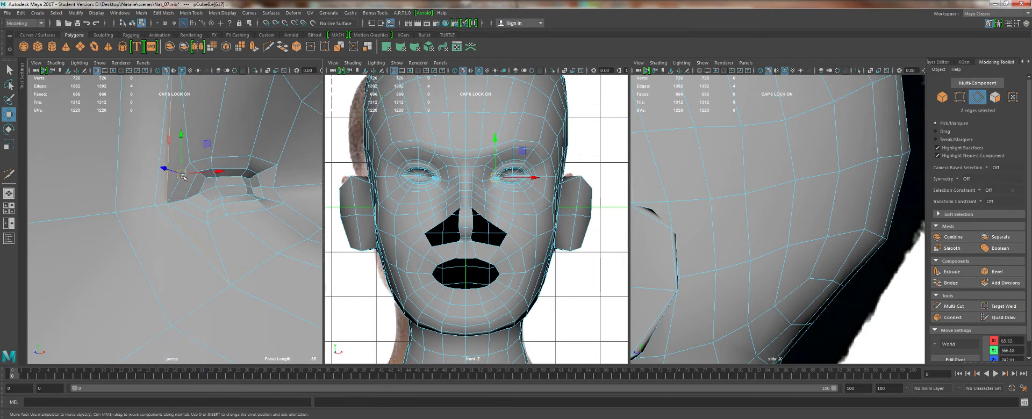
key("Delete")
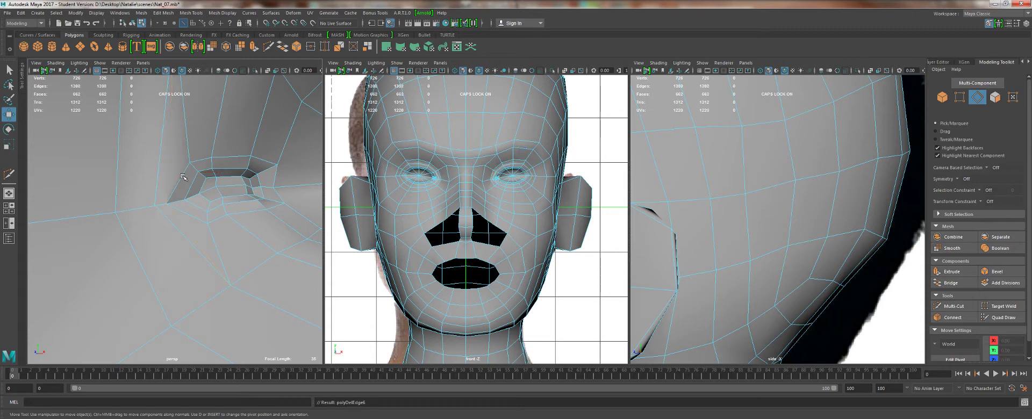
Switch to vertex editing and select the two vertices above and below the inner end of the eye-corner opening.
left_click_drag(233, 224, 175, 168, "alt")
right_click_drag(175, 168, 144, 155)
left_click(180, 159)
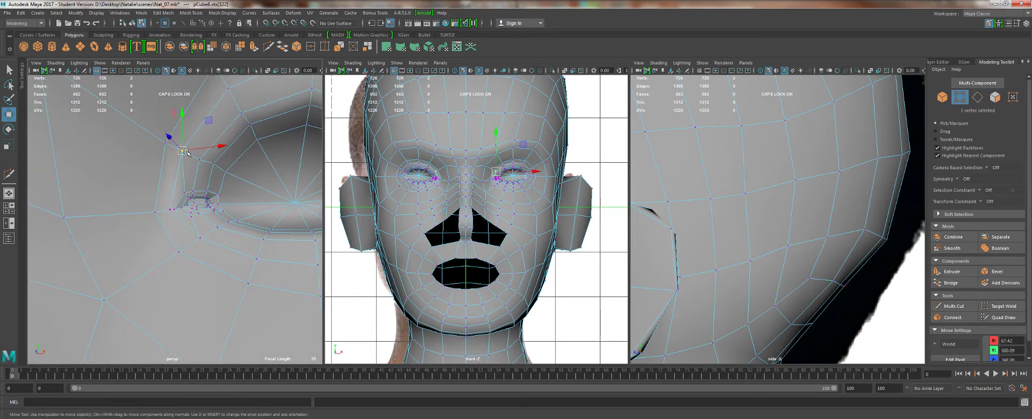
left_click(183, 191)
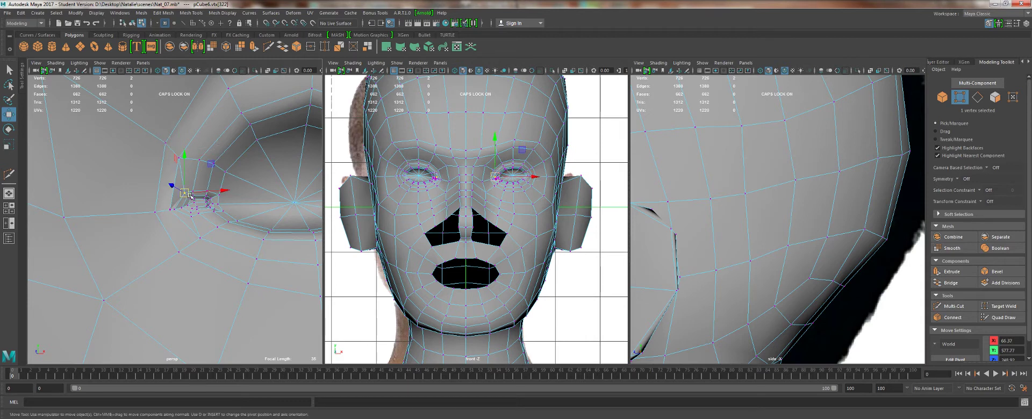
key("ctrl+z")
key("ctrl+z")
left_click(185, 193)
left_click(191, 214, "shift")
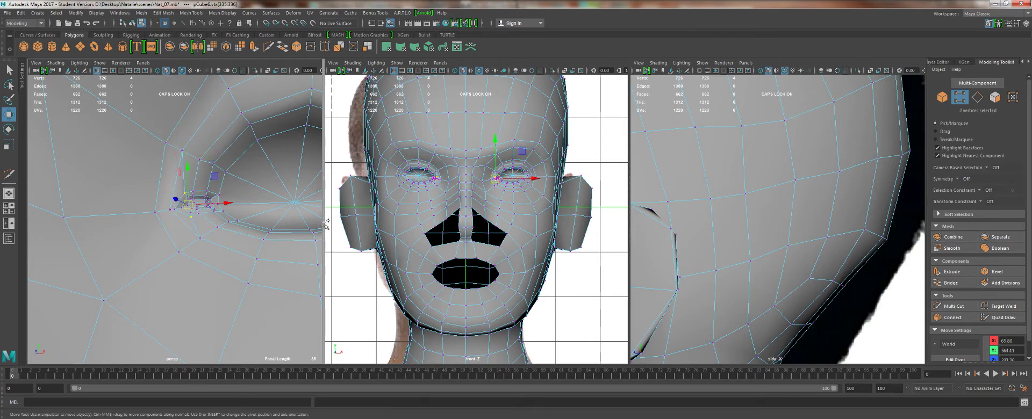
Set the transform constraint to Edge and scale the two selected vertices along their edges.
left_click(989, 201)
left_click(992, 211)
key("r")
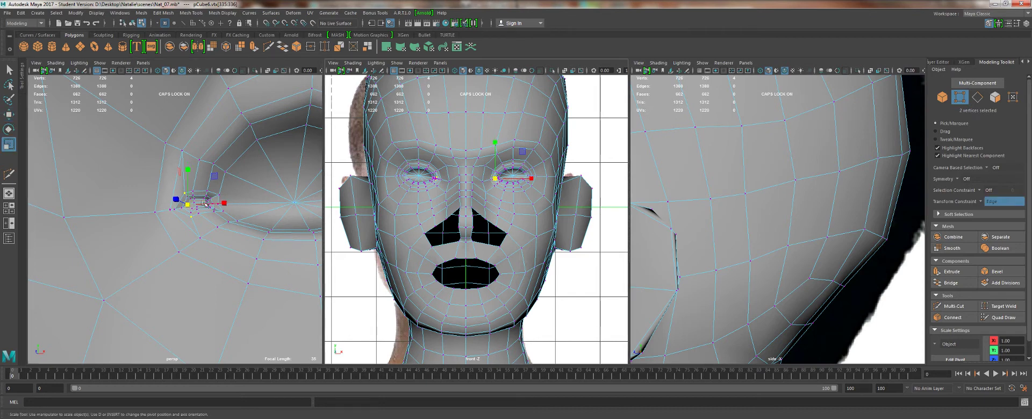
left_click_drag(189, 205, 173, 175)
key("q")
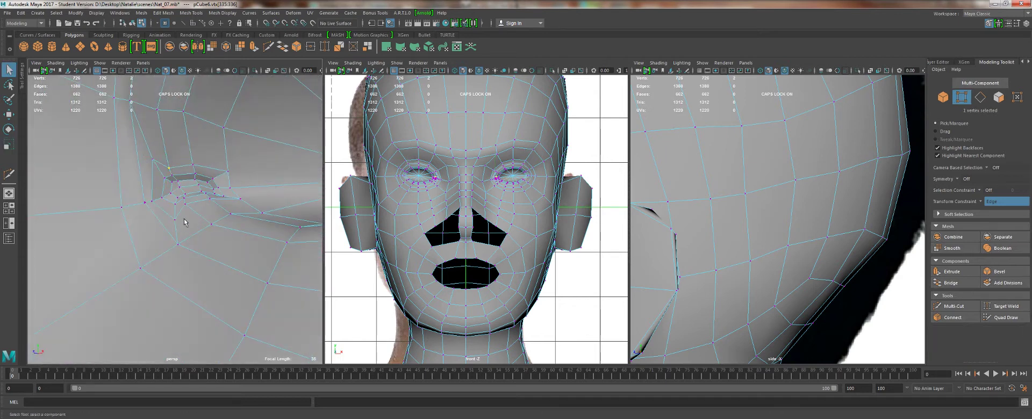
Preview the eye corner smoothed, return to the unsmoothed mesh and merge the stacked vertices beside its inner end.
right_click_drag(184, 222, 203, 294, "alt")
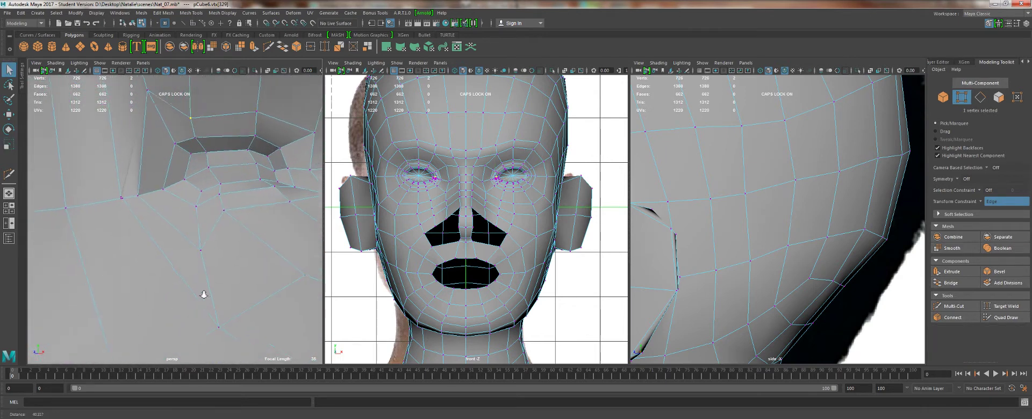
key("3")
left_click_drag(214, 288, 188, 251, "alt")
key("1")
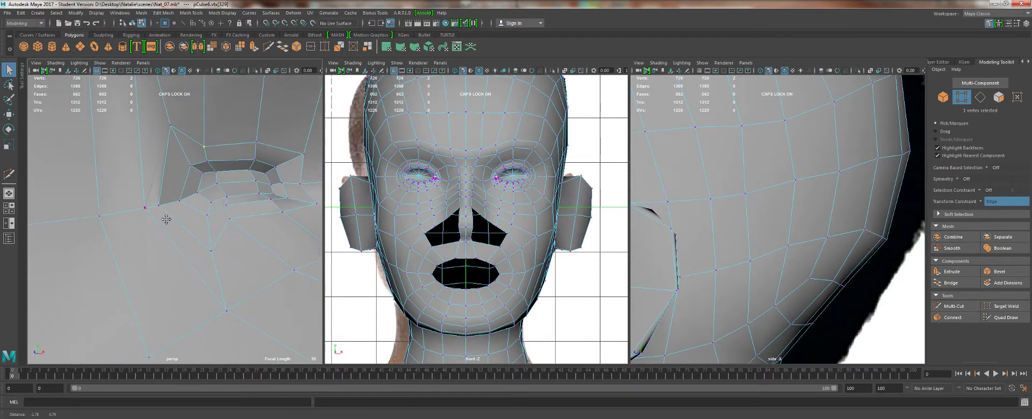
middle_click_drag(145, 208, 166, 218, "alt")
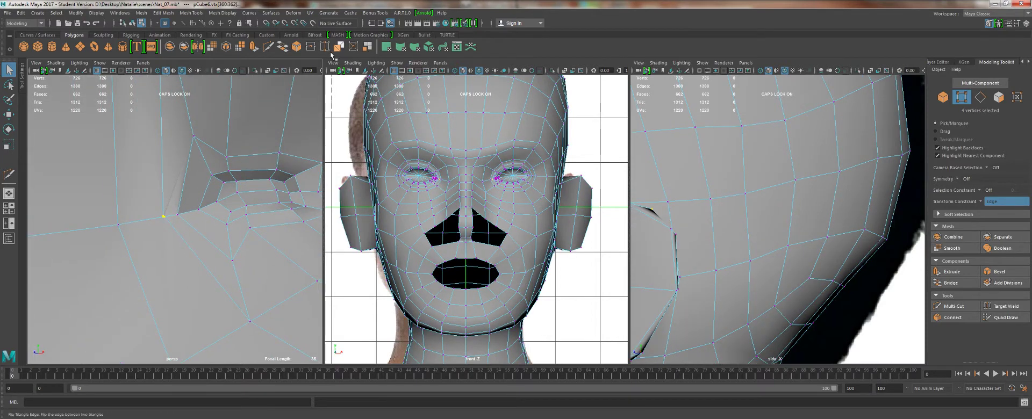
left_click(295, 47)
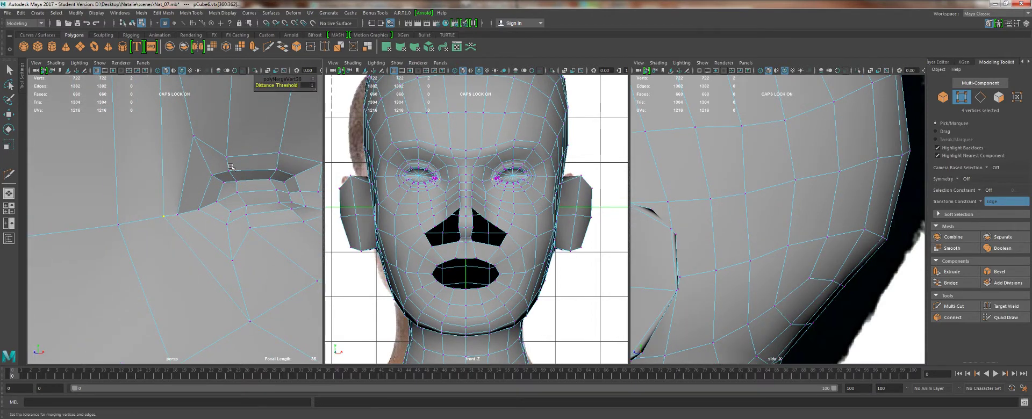
Merge the remaining vertex beside the inner eye corner into the neighbouring corner vertex and check the result in smooth preview.
key("w")
key("3")
key("1")
key("g")
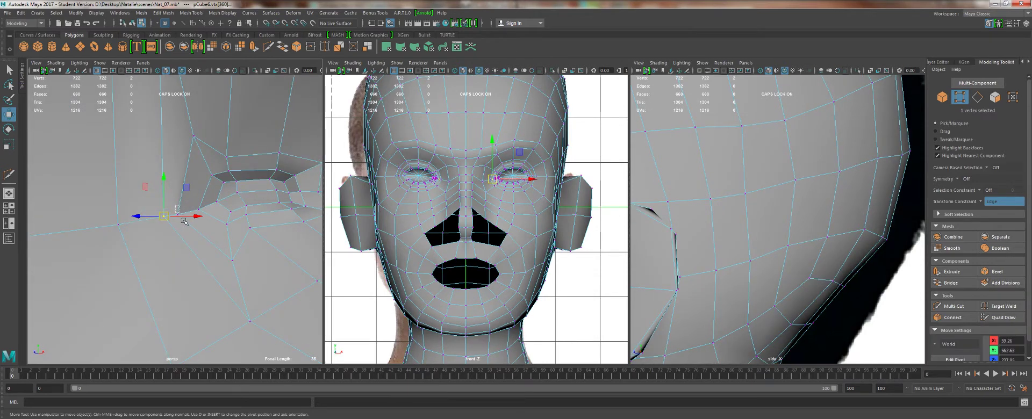
key("3")
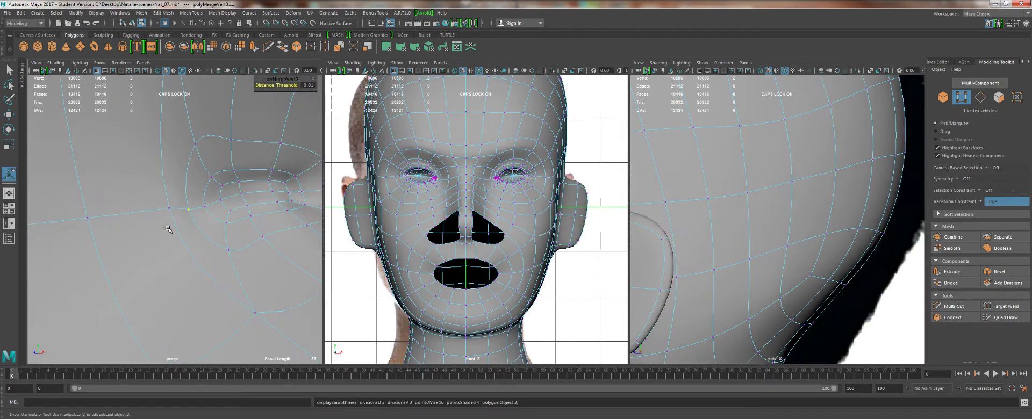
key("1")
Select the next vertices above and below the eye-corner opening and scale them together along their edges.
scroll(231, 245, "down", 2)
left_click(233, 226)
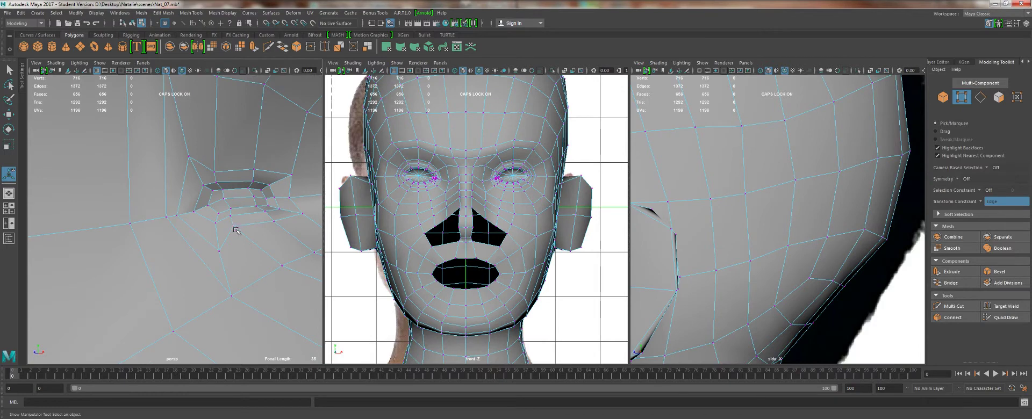
left_click(219, 173, "shift")
key("r")
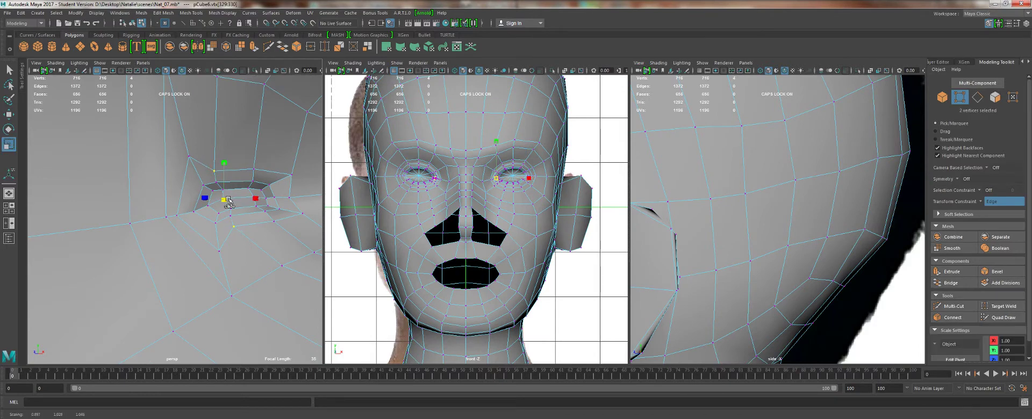
left_click_drag(224, 200, 268, 221)
key("q")
Try to scale the following vertices around the eye-corner opening vertically and undo the change.
key("r")
left_click_drag(253, 165, 258, 174, "shift")
key("ctrl+z")
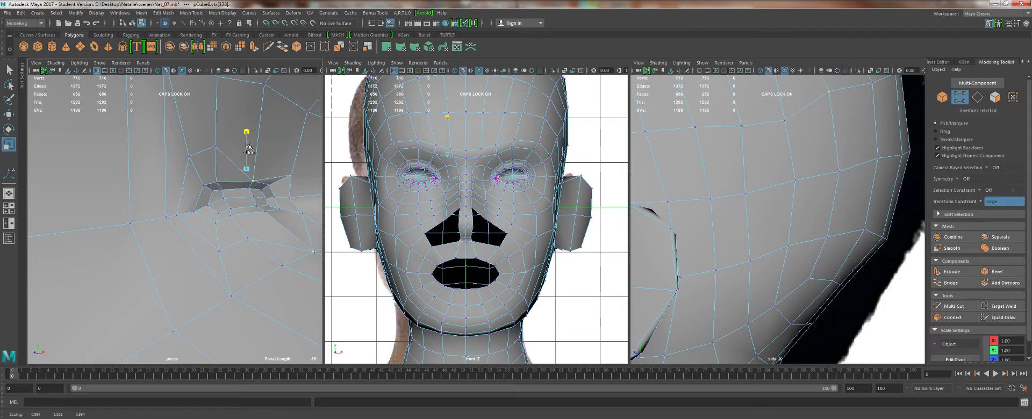
Reposition single vertices above and below the eye-corner opening along their edges, one at a time.
key("q")
left_click(257, 168)
key("w")
left_click_drag(255, 151, 256, 134)
left_click(274, 224)
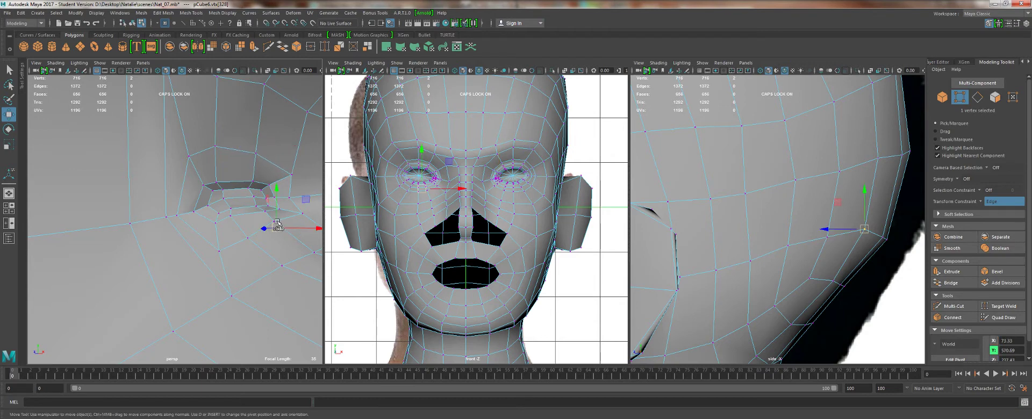
key("q")
left_click(274, 224)
key("w")
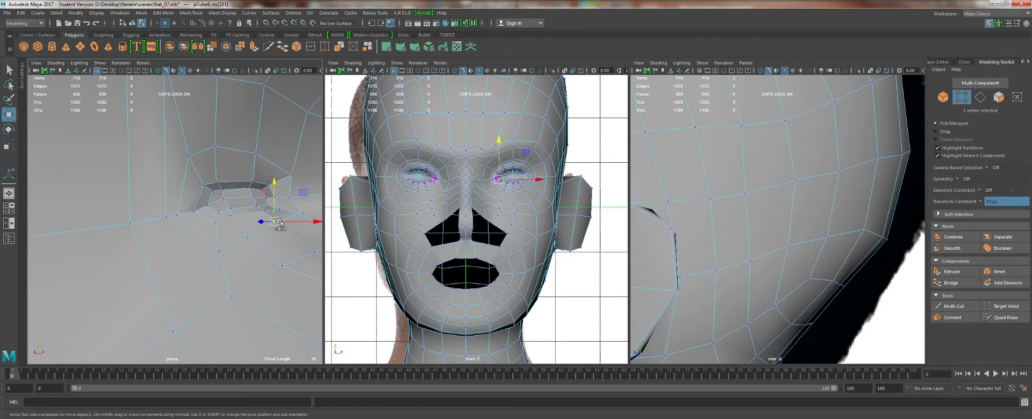
scroll(148, 169, "down", 3)
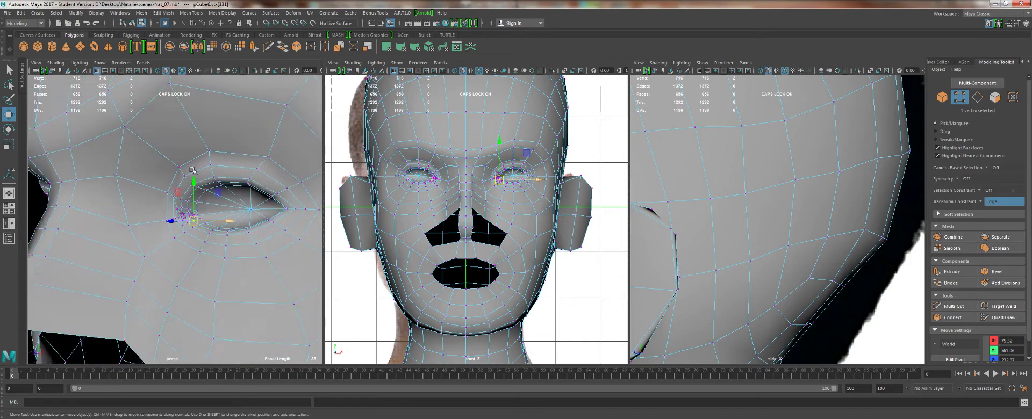
Return to object mode and examine the eye region on the shaded head without its wireframe overlay.
key("q")
key("F8")
scroll(191, 202, "down", 5)
left_click(115, 210)
mouse_move(97, 220)
left_mouse_down("alt")
mouse_move(267, 148)
mouse_move(264, 138)
mouse_move(218, 198)
left_mouse_up("alt")
left_click(182, 70)
left_click(275, 135)
mouse_move(217, 199)
right_mouse_down("alt")
mouse_move(289, 260)
mouse_move(204, 237)
right_mouse_up("alt")
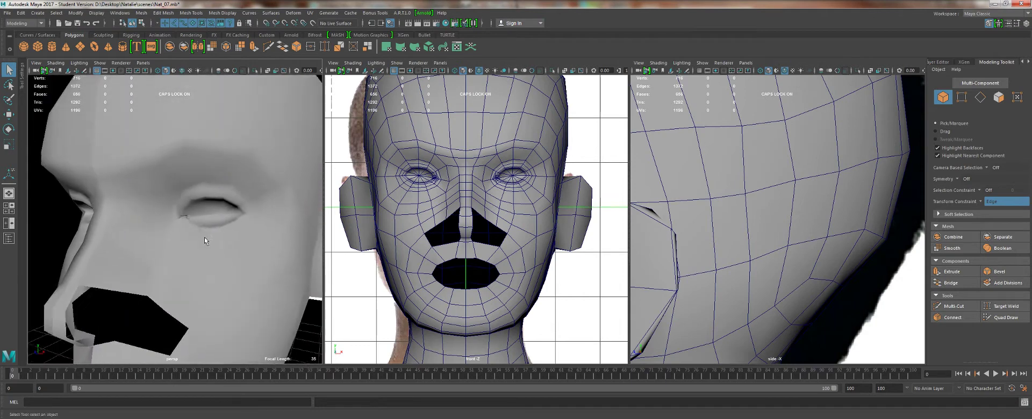
Select the head half with the edited eye and apply Soften Edge to it.
left_click(170, 223)
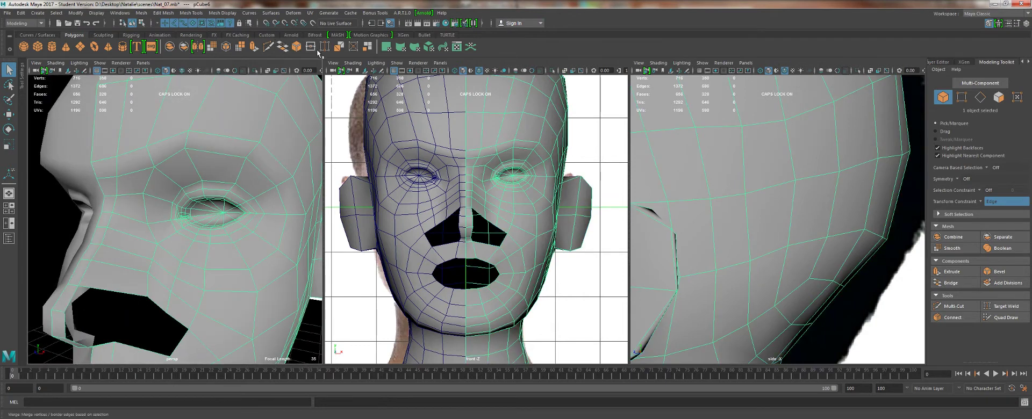
left_click(257, 13)
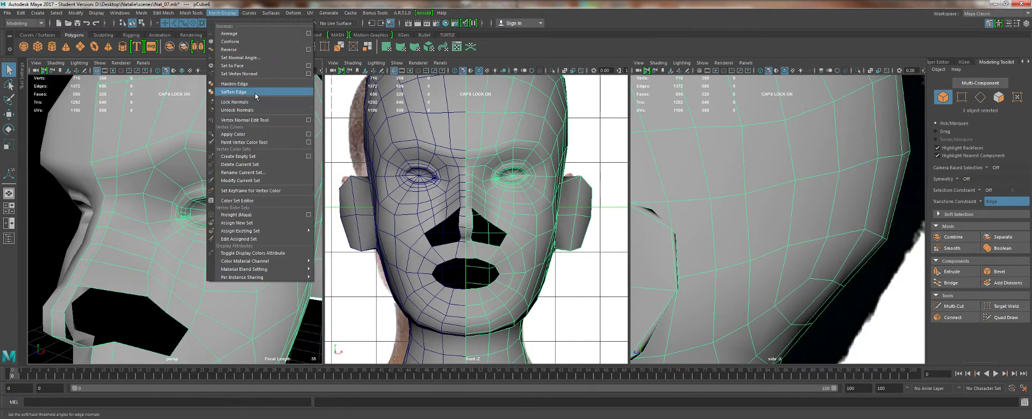
left_click(316, 317)
Examine the wireframe flow around the eye and its inner corner from several angles and distances.
right_click_drag(316, 317, 215, 285, "alt")
left_click_drag(215, 285, 126, 222, "alt")
left_click(125, 222)
right_click_drag(144, 273, 177, 264, "alt")
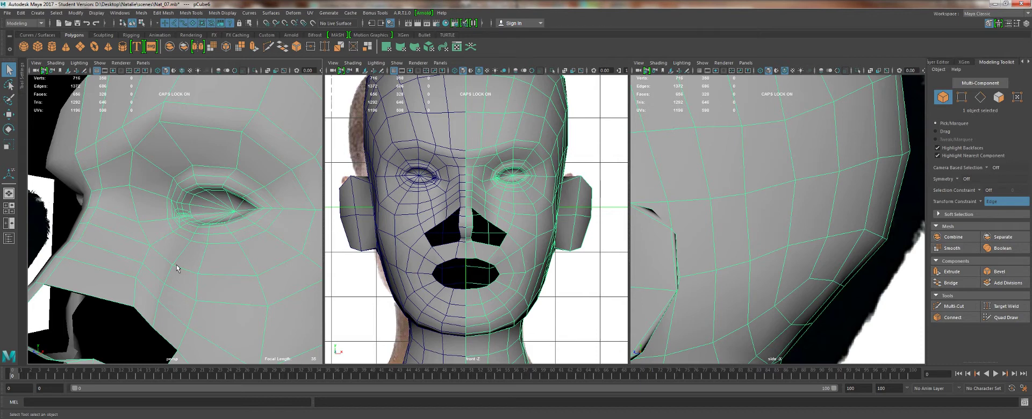
left_click_drag(177, 265, 190, 228, "alt")
right_click_drag(215, 213, 260, 216, "alt")
left_click_drag(260, 217, 199, 236, "alt")
right_click_drag(200, 236, 197, 247, "alt")
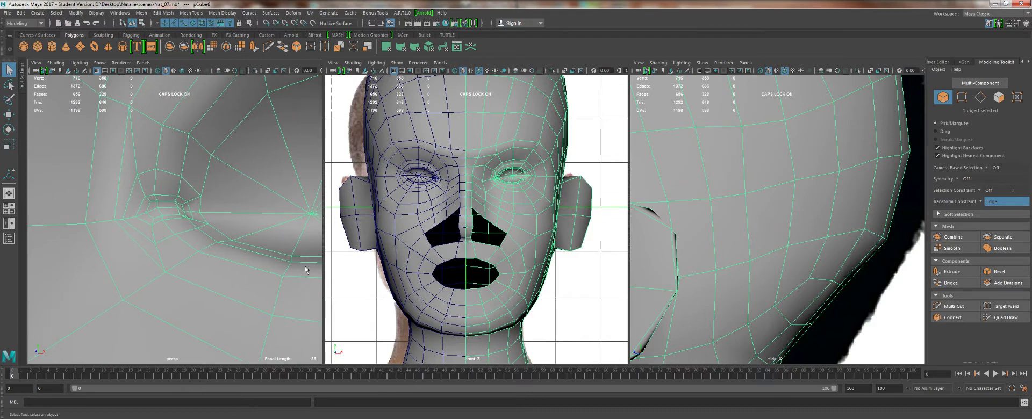
right_click_drag(247, 231, 150, 136, "alt")
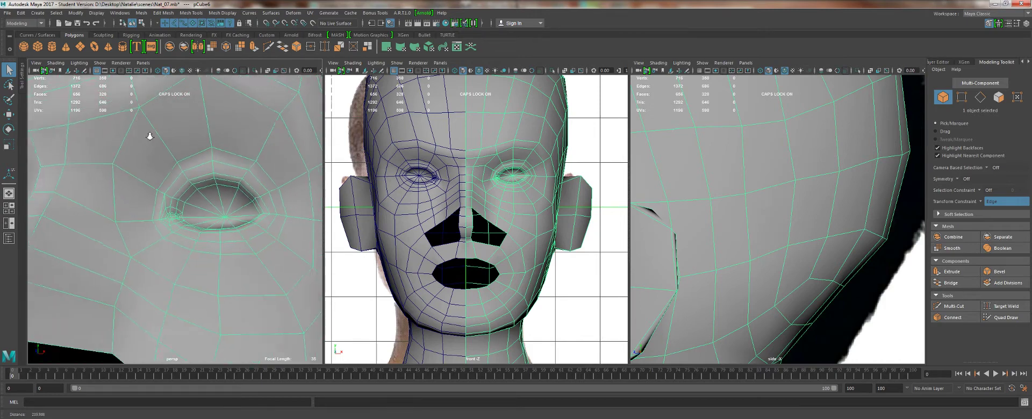
left_click_drag(150, 136, 145, 185, "alt")
right_click_drag(145, 184, 179, 252, "alt")
left_click_drag(179, 252, 159, 212, "alt")
right_click_drag(160, 212, 303, 167, "alt")
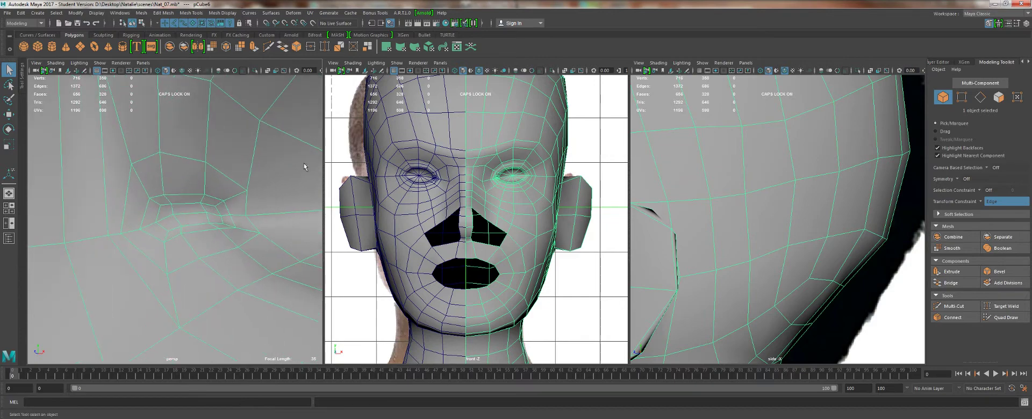
Select the face loop around the eyelid and examine how it runs through the inner eye corner.
right_click_drag(208, 188, 193, 153, "alt")
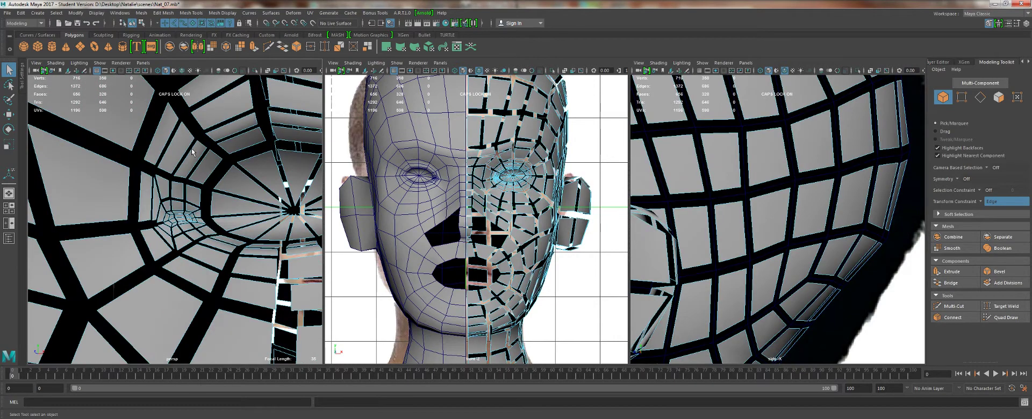
left_click(192, 162)
double_click(221, 138, "shift")
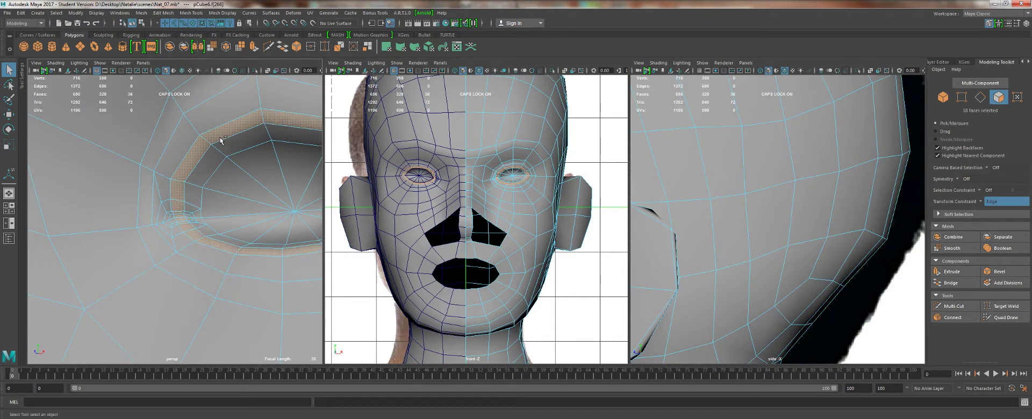
left_click_drag(238, 179, 176, 168, "alt")
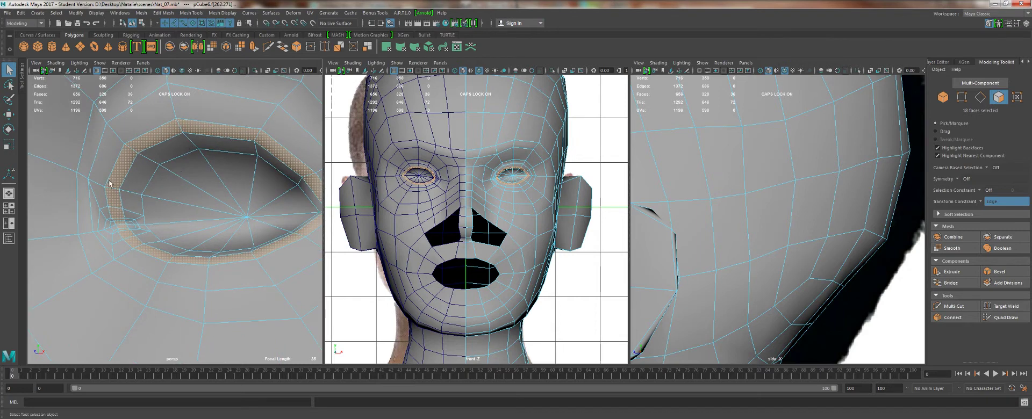
middle_click_drag(115, 210, 181, 199, "alt")
right_click_drag(181, 199, 217, 249, "alt")
middle_click_drag(196, 208, 149, 239, "alt")
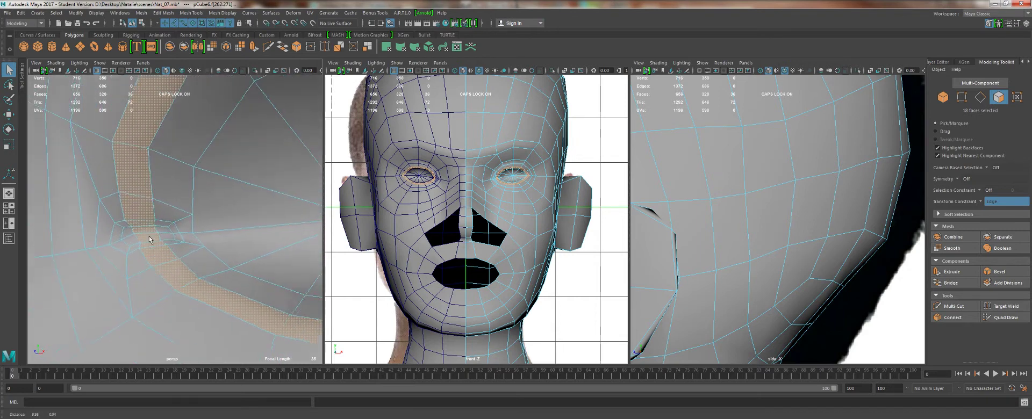
middle_click_drag(212, 295, 184, 188, "alt")
right_click_drag(184, 188, 178, 227, "alt")
Delete the small faces in the middle of the inner eye corner and the neighbouring ones toward the eyeball.
left_click(160, 212)
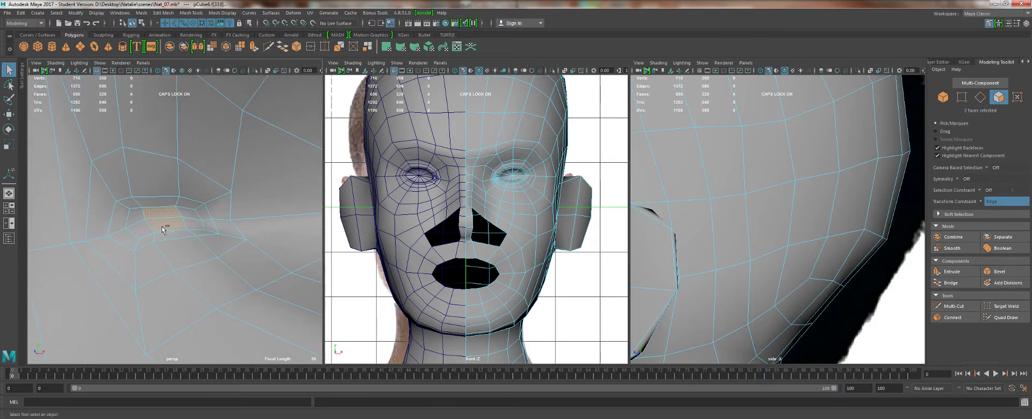
key("Delete")
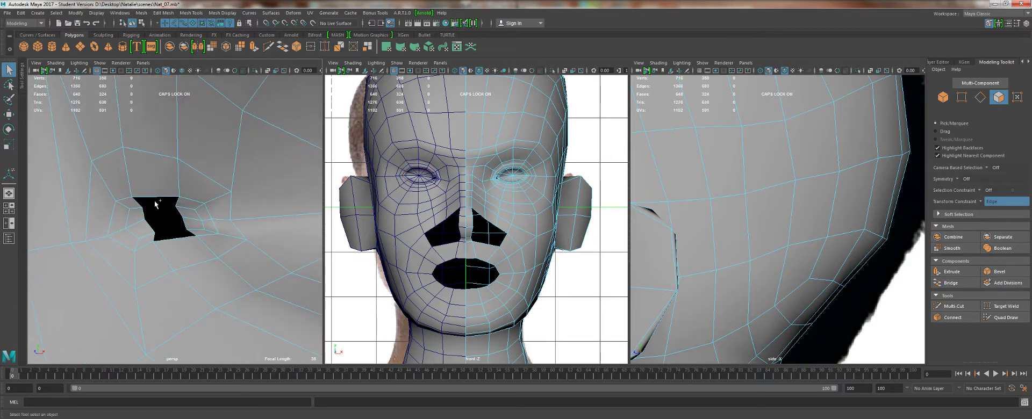
right_click_drag(134, 213, 148, 214)
left_click(192, 222)
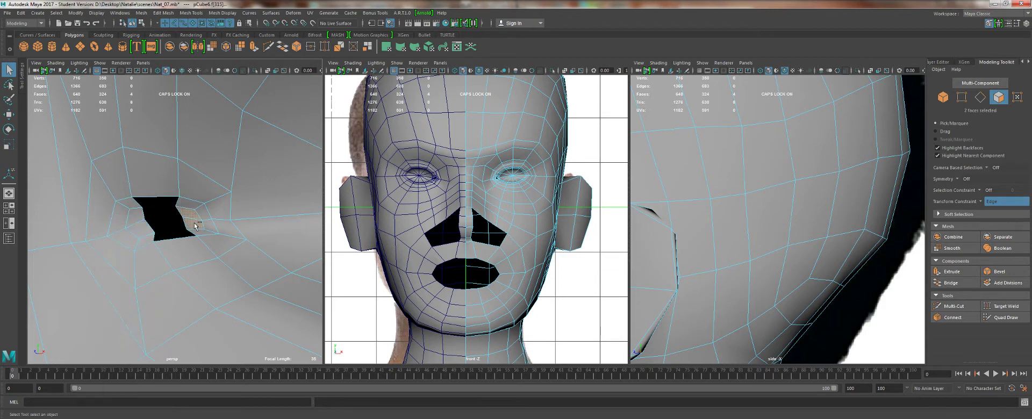
key("Delete")
left_click(189, 205)
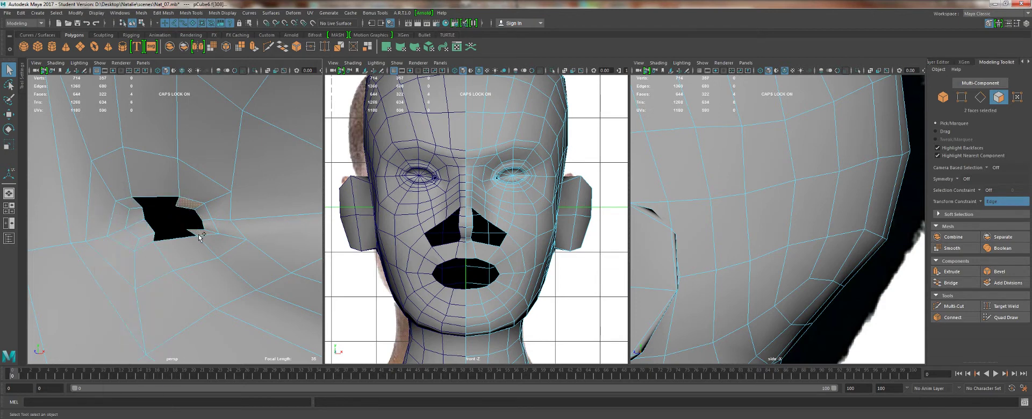
key("Delete")
Turn the Transform Constraint off and merge the vertex pairs at the inner end of the hole's upper and lower borders.
right_click_drag(135, 213, 127, 212)
left_click(142, 208)
key("w")
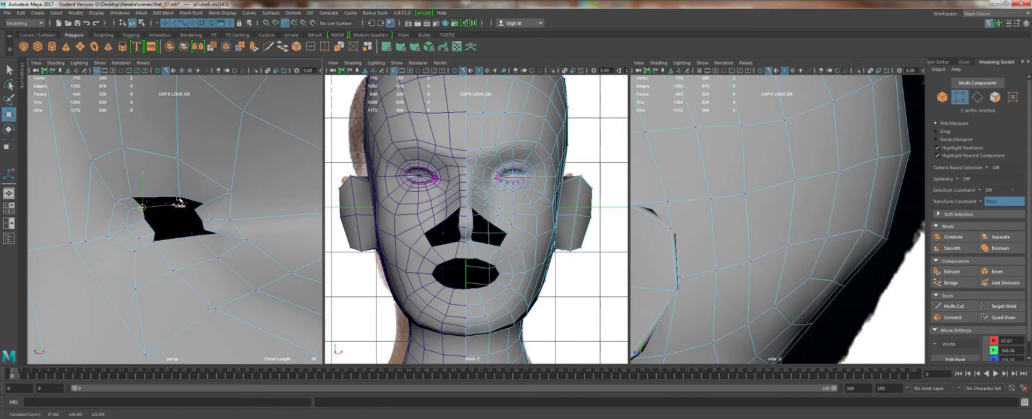
left_click(980, 202)
left_click(985, 207)
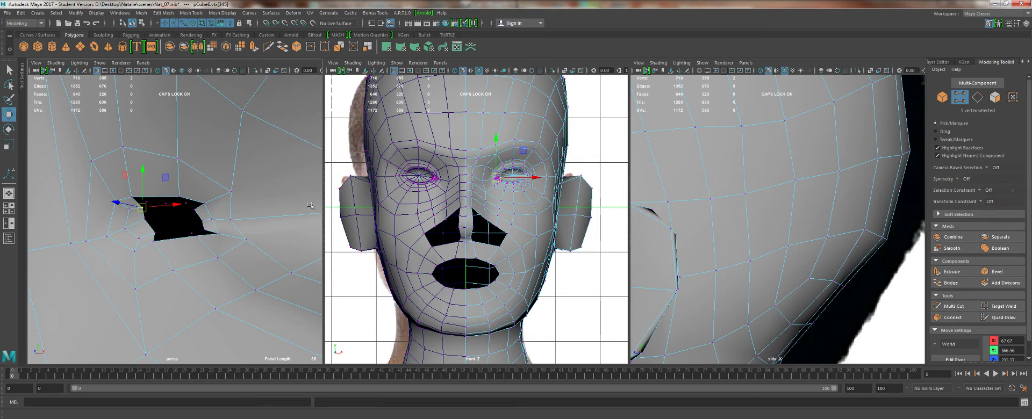
left_click(179, 197, "shift")
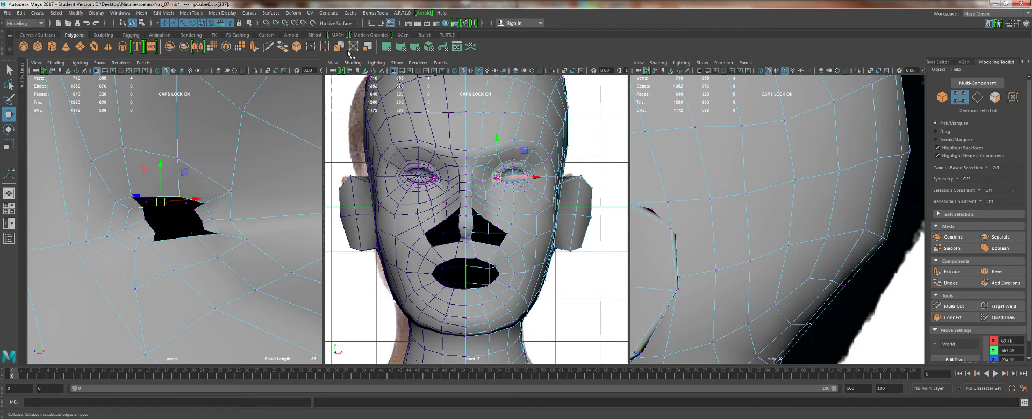
left_click(311, 48)
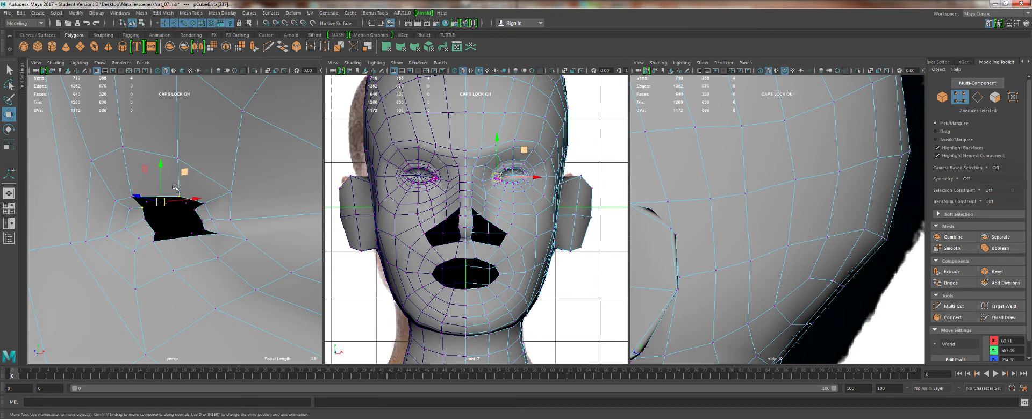
left_click(153, 237)
key("g")
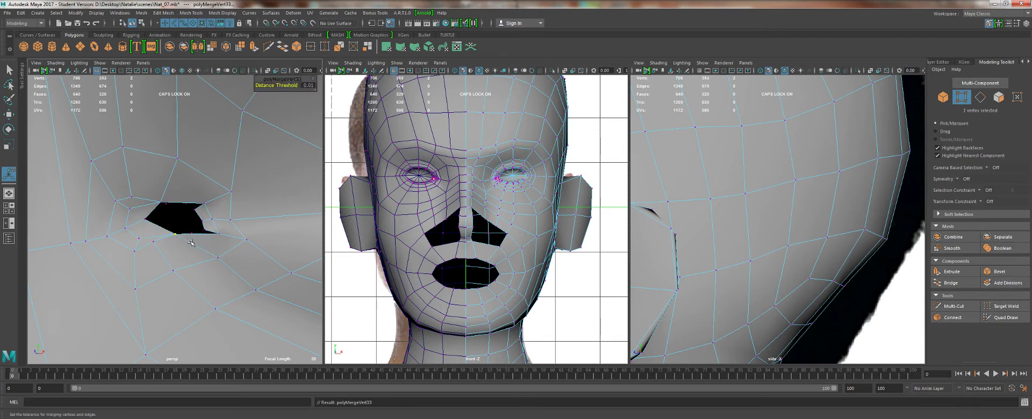
Move the vertex at the inner end of the eye-corner hole to even out its border.
left_click(145, 217)
key("w")
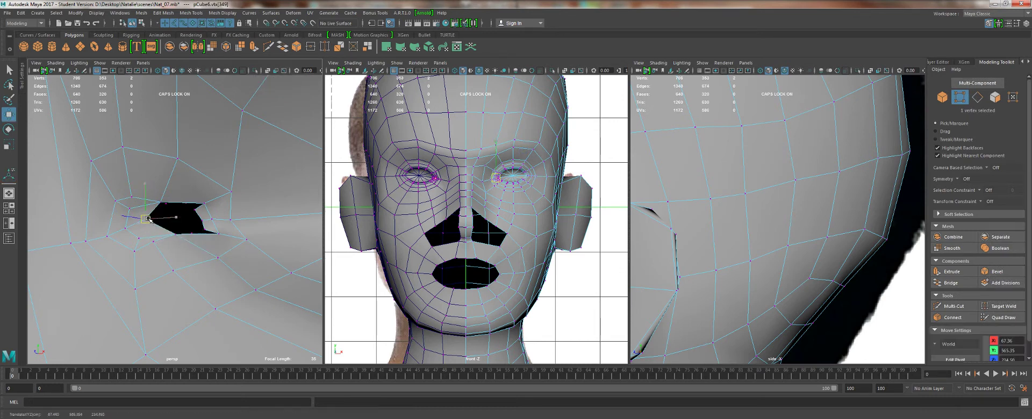
left_click_drag(144, 218, 192, 213)
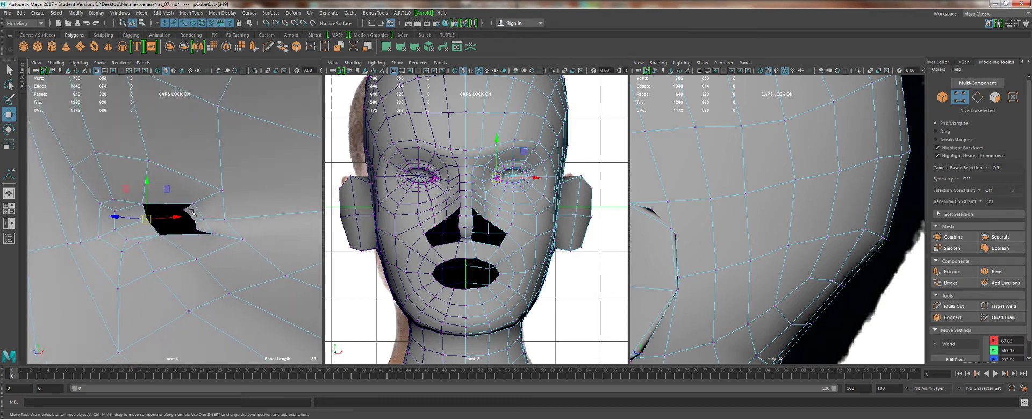
Delete the two small faces still projecting into the outer end of the eye-corner hole.
key("q")
right_click_drag(193, 213, 218, 225)
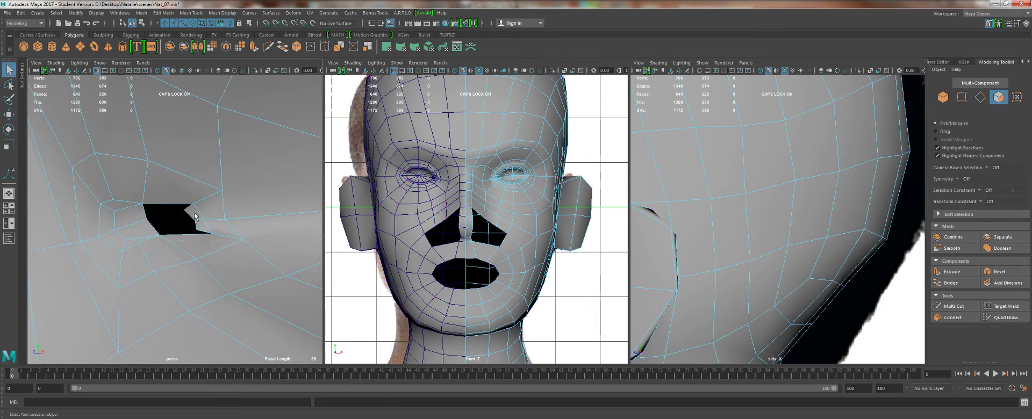
left_click(194, 214)
key("Delete")
left_click(202, 229)
key("Delete")
Bridge the upper and lower border edges of the eye-corner hole.
right_click_drag(160, 188, 160, 169)
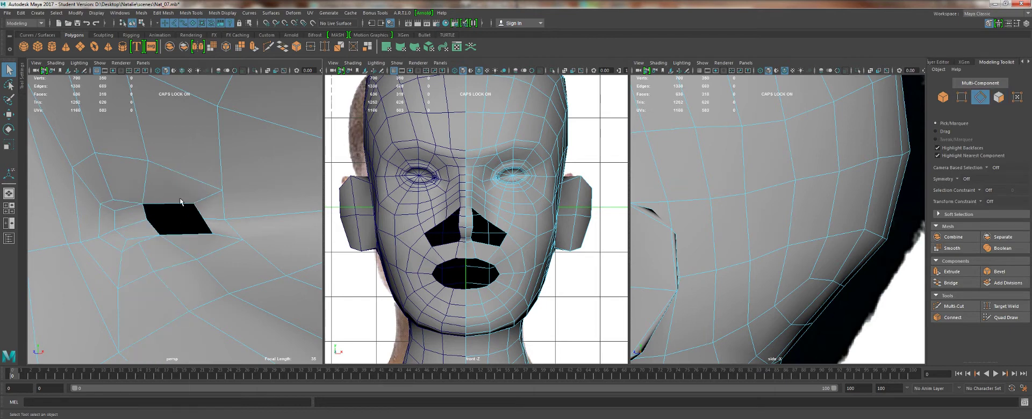
double_click(178, 206)
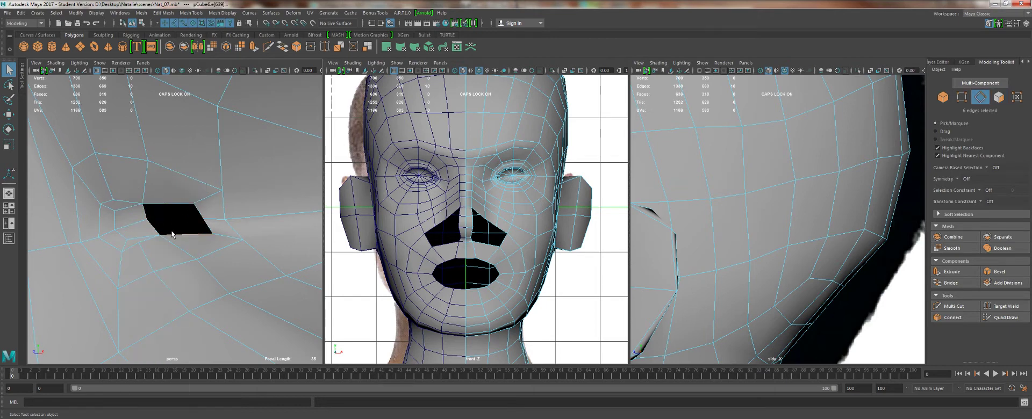
left_click(282, 47)
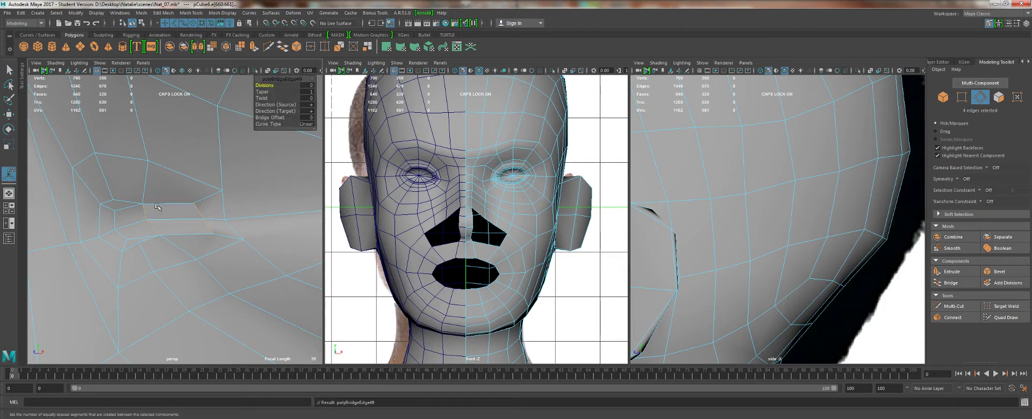
Move the middle vertex at the inner end of the bridged faces slightly toward the eye.
mouse_move(150, 221)
left_mouse_down("alt")
mouse_move(146, 199)
mouse_move(143, 225)
mouse_move(134, 214)
left_mouse_up("alt")
key("w")
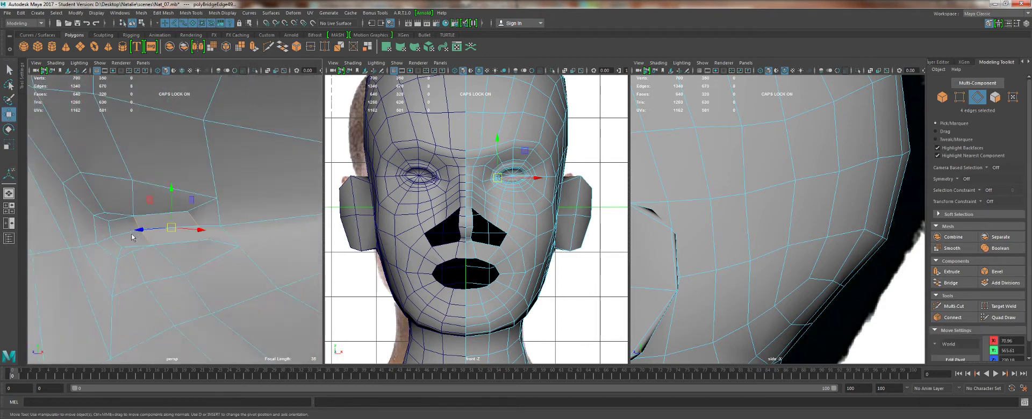
right_click_drag(132, 213, 99, 213)
left_click(144, 233)
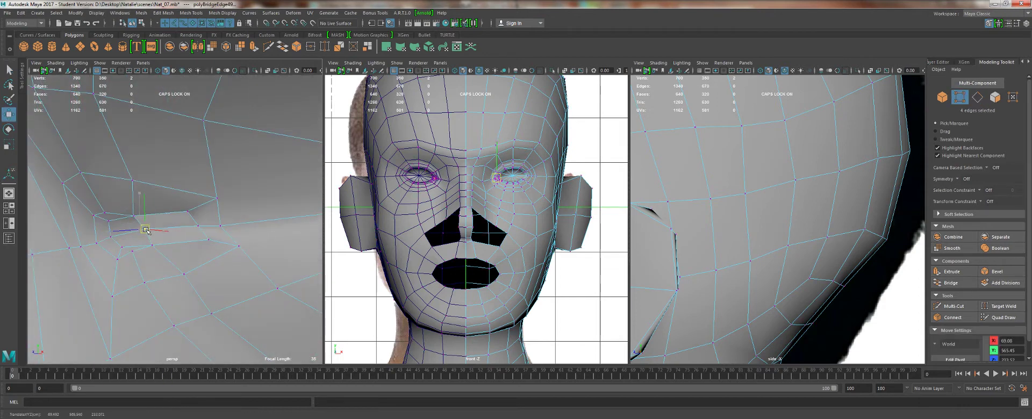
mouse_move(144, 233)
left_mouse_down("alt")
mouse_move(171, 221)
mouse_move(131, 226)
left_mouse_up("alt")
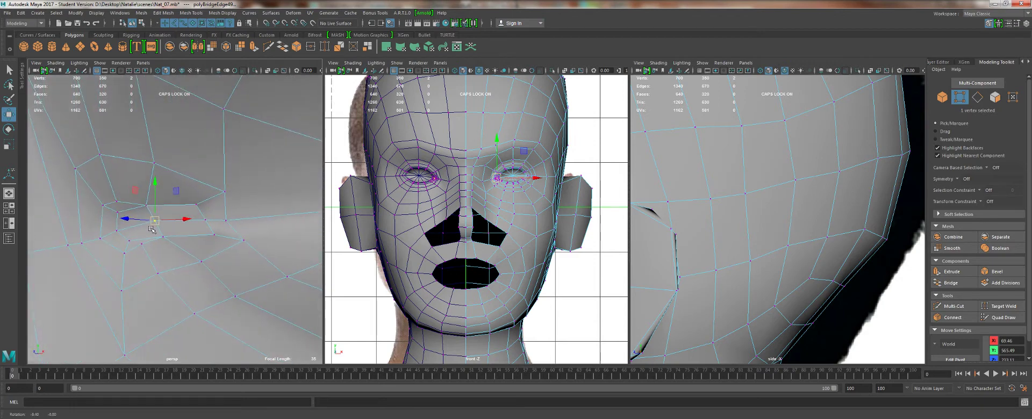
Examine the rebuilt inner eye corner and both head halves from several angles in smooth mesh preview.
middle_click_drag(214, 193, 156, 198, "alt")
right_click_drag(156, 198, 172, 179, "alt")
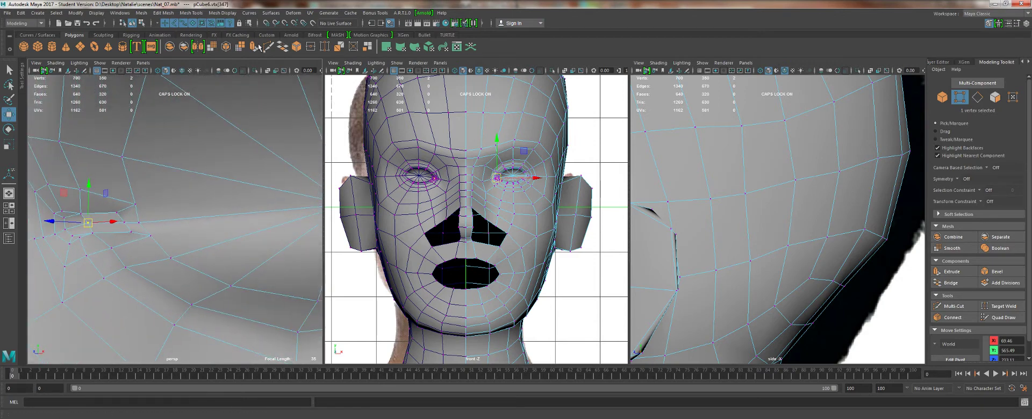
left_click(138, 207)
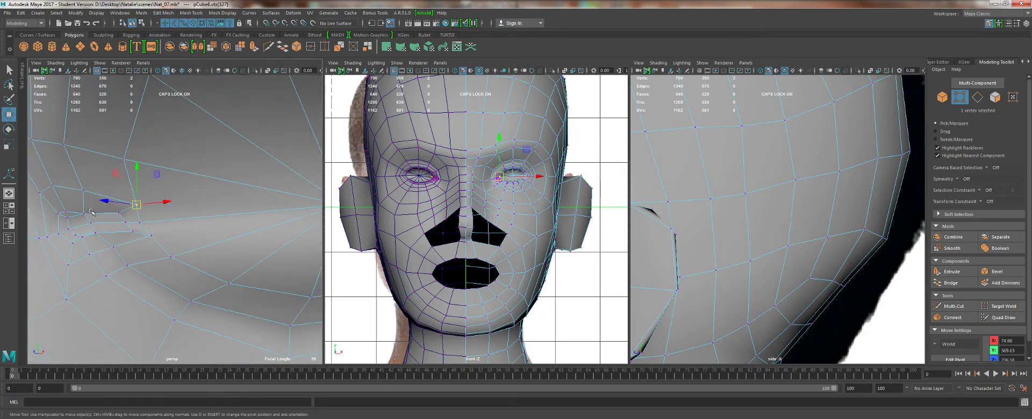
left_click_drag(92, 213, 196, 239, "alt")
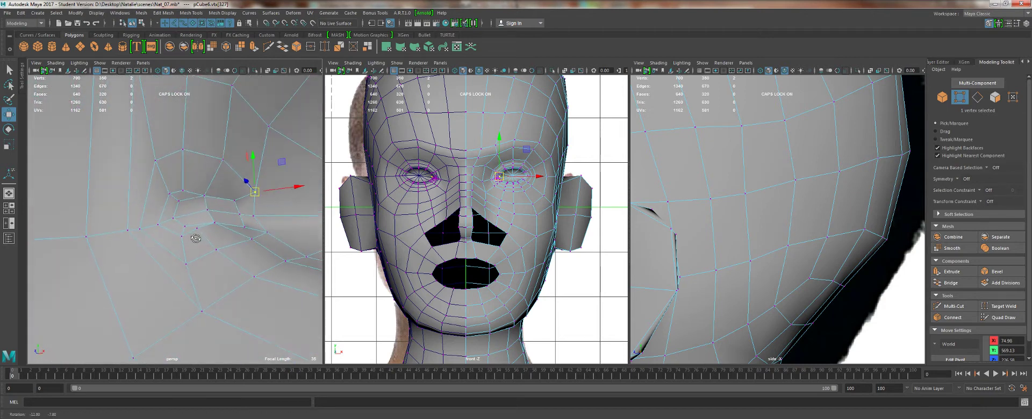
key("3")
right_click_drag(225, 194, 175, 158, "alt")
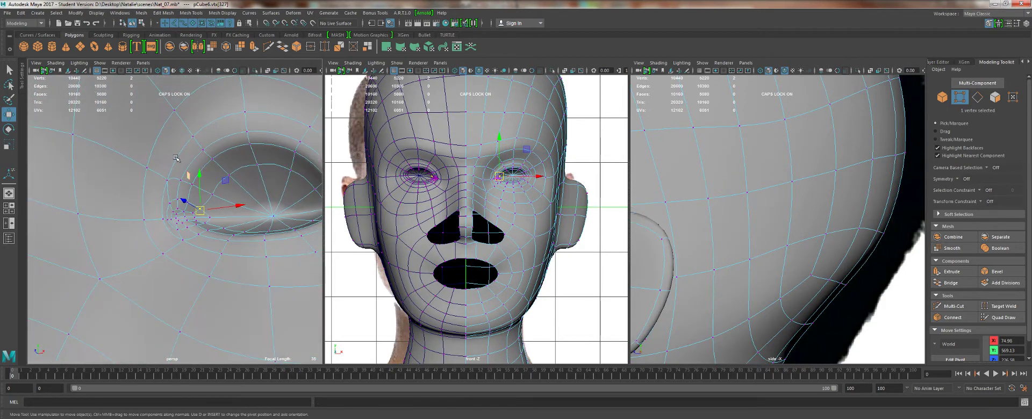
key("F8")
left_click_drag(277, 103, 253, 139, "alt")
right_click_drag(252, 140, 85, 186, "alt")
left_click(63, 187)
left_click_drag(63, 187, 138, 251, "alt")
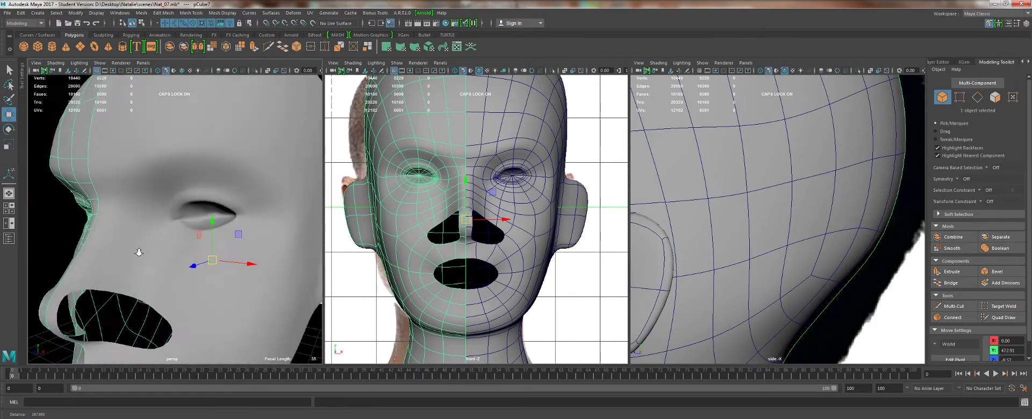
right_click_drag(138, 251, 155, 251, "alt")
left_click(154, 250)
left_click_drag(177, 250, 157, 243, "alt")
right_click_drag(157, 243, 215, 242, "alt")
right_click_drag(163, 215, 97, 147, "alt")
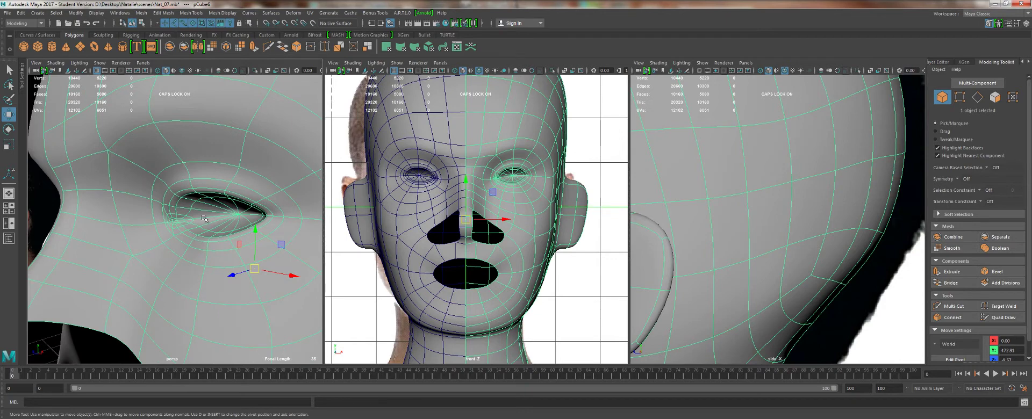
Examine the unsmoothed head around the eye, nose and mouth from several angles.
key("1")
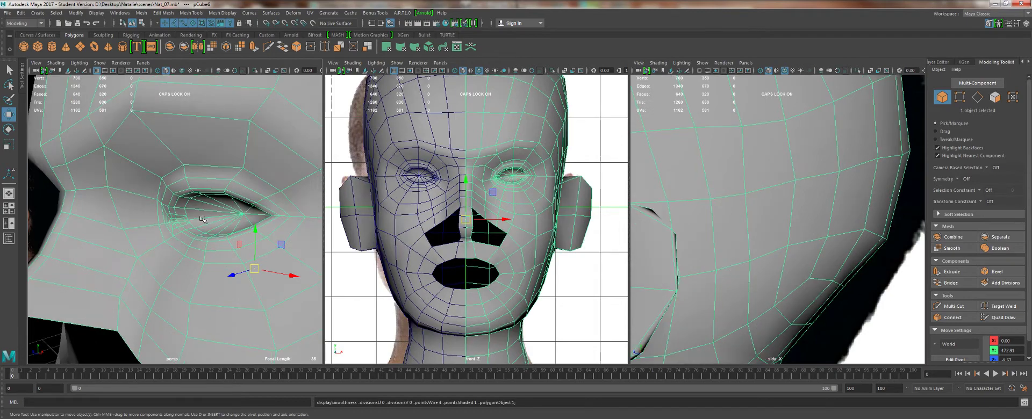
left_click_drag(204, 218, 252, 198, "alt")
scroll(253, 198, "down", 5)
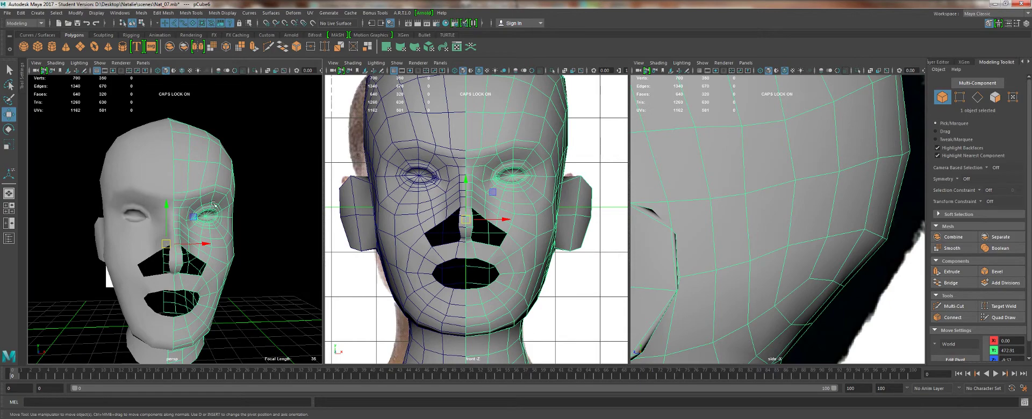
left_click_drag(226, 248, 200, 235, "alt")
right_click_drag(200, 235, 213, 281, "alt")
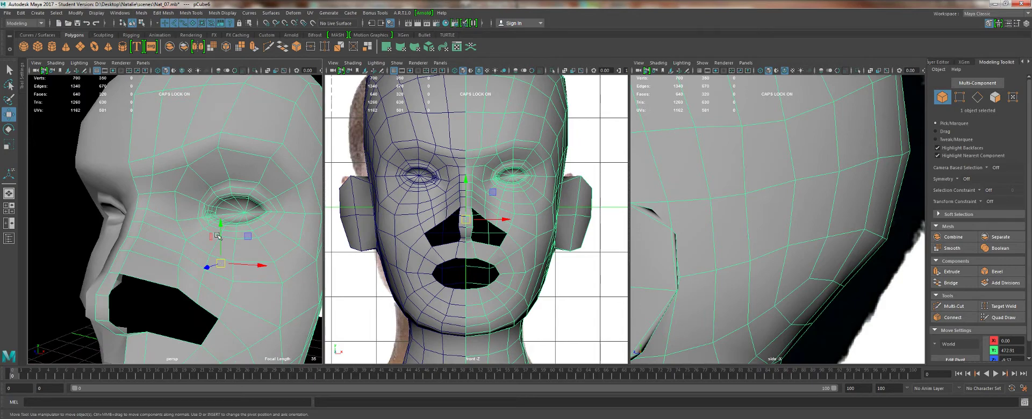
right_click_drag(233, 314, 185, 256, "alt")
left_click_drag(185, 256, 166, 219, "alt")
right_click_drag(167, 219, 186, 234, "alt")
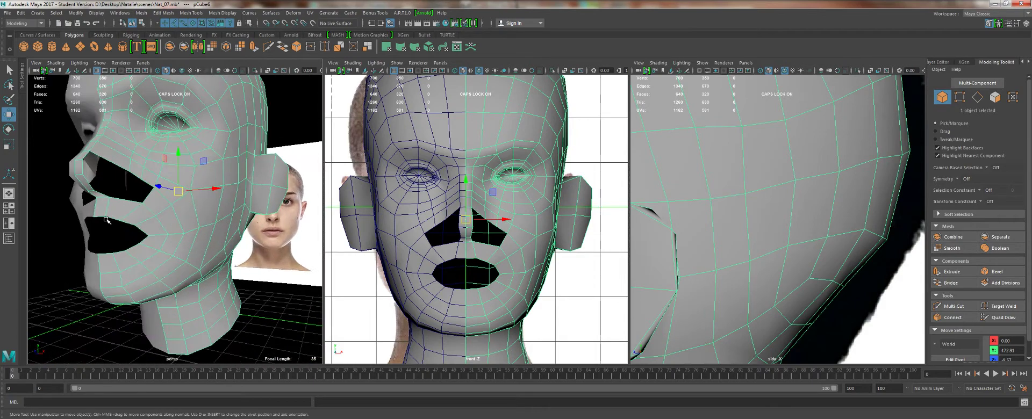
Select both head halves and save the scene as a new version named Nat_09.mb.
left_click_drag(54, 221, 245, 231, "alt")
left_click(94, 226, "shift")
left_click(7, 13)
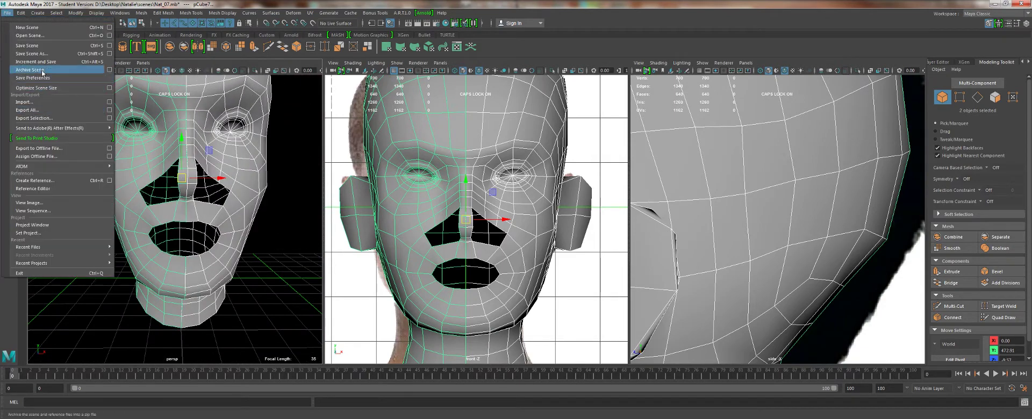
left_click(32, 51)
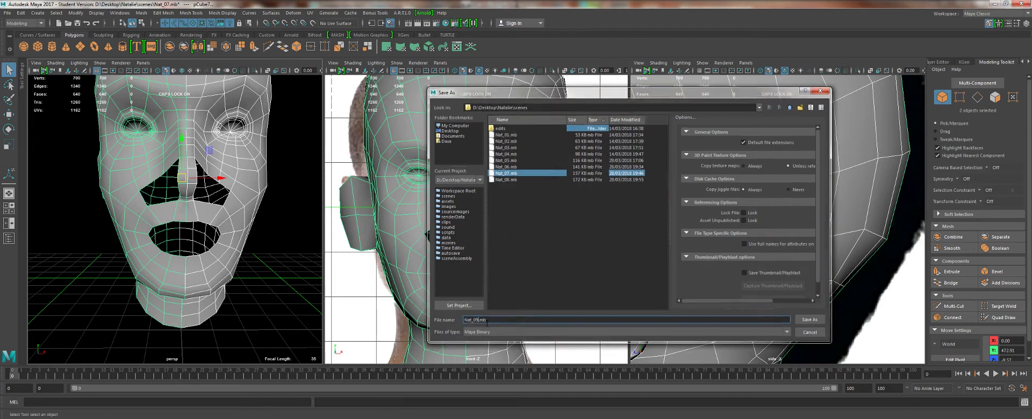
key("Return")
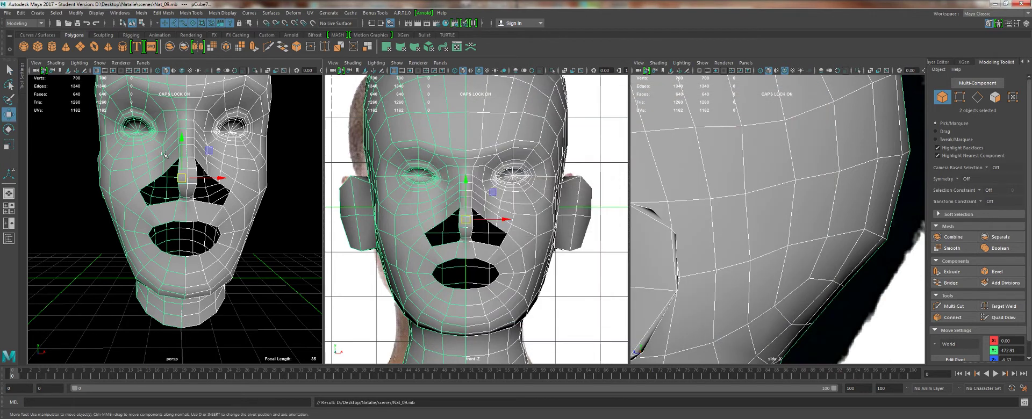
Combine the two head halves into one mesh and merge their vertices with a distance threshold of 0.01.
scroll(266, 274, "up", 6)
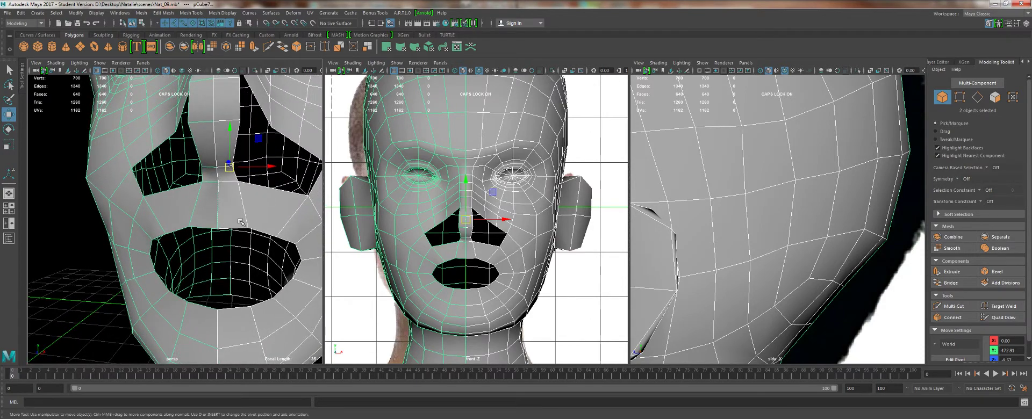
scroll(193, 241, "down", 6)
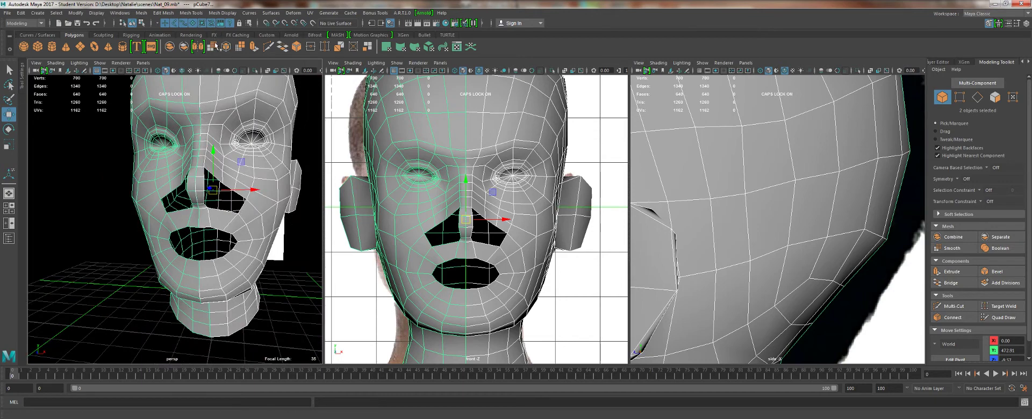
key("3")
left_click(169, 47)
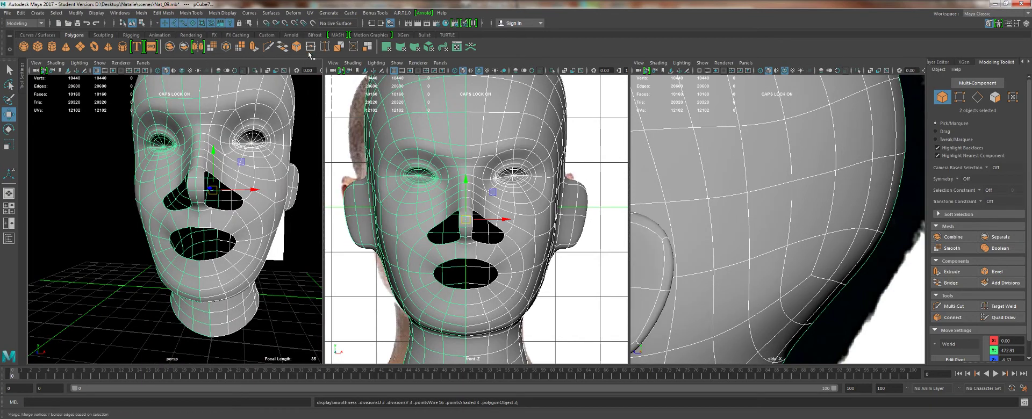
left_click(312, 47)
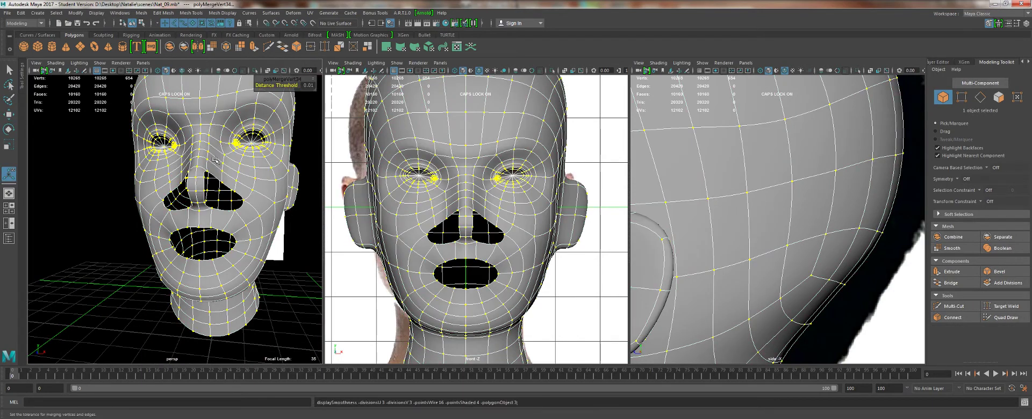
key("1")
Select the border edge loop around the mouth opening on the combined head.
right_click_drag(194, 161, 200, 126)
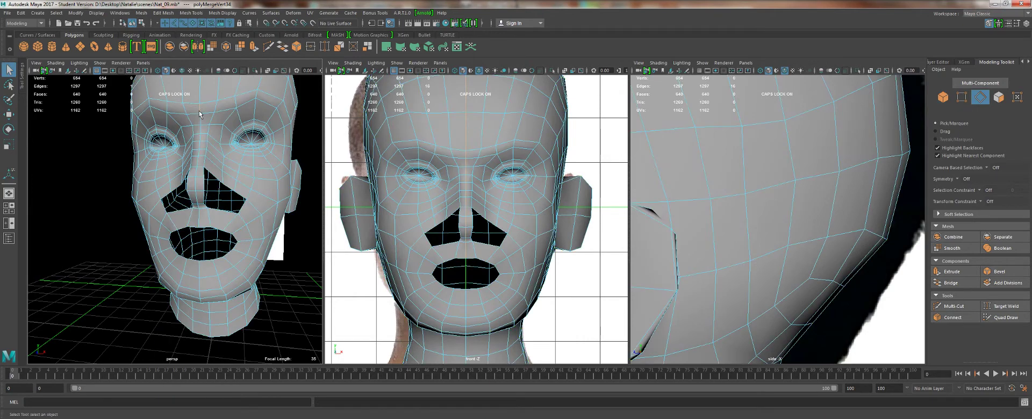
double_click(201, 127)
left_click_drag(225, 241, 107, 274, "alt")
right_click_drag(108, 274, 207, 301, "alt")
middle_click_drag(207, 301, 139, 233, "alt")
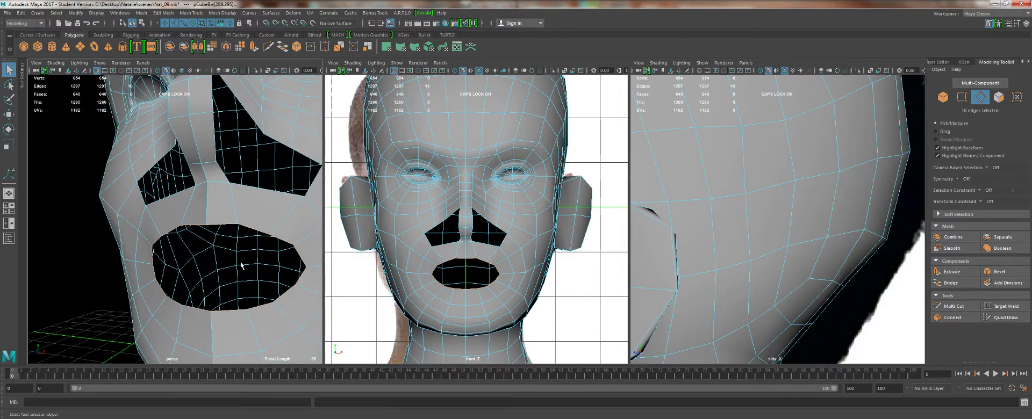
scroll(235, 236, "down", 5)
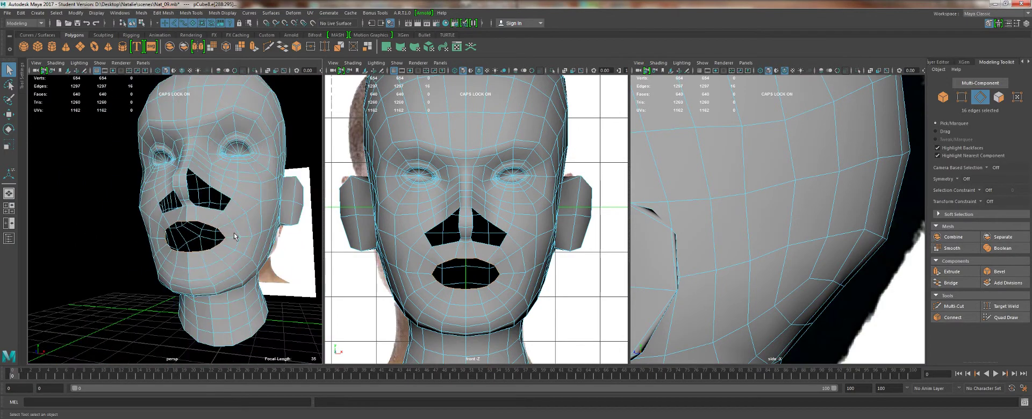
Adjust the mouth-opening border vertices near the lip corner to follow the lips in the side reference photo.
scroll(676, 245, "down", 10)
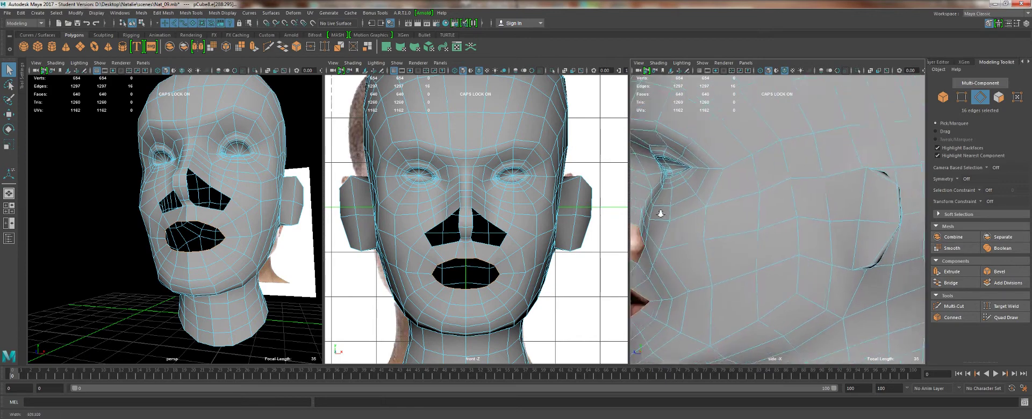
scroll(710, 202, "up", 5)
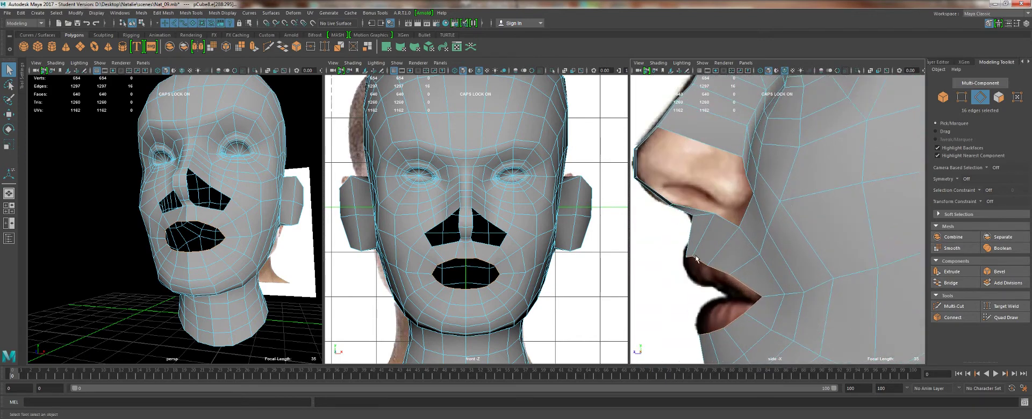
right_click_drag(697, 259, 664, 208)
left_click_drag(681, 246, 732, 278)
key("w")
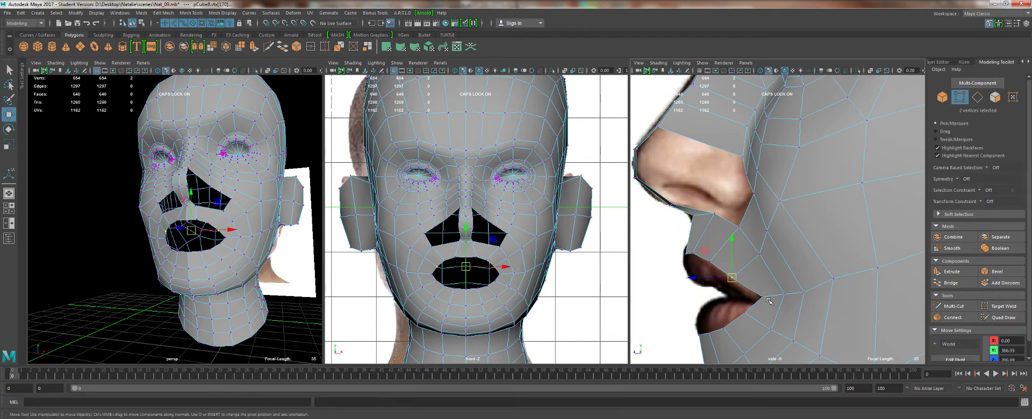
left_click_drag(768, 301, 770, 302)
left_click_drag(761, 297, 761, 300)
left_click_drag(739, 306, 746, 318)
middle_click_drag(246, 255, 266, 235, "alt")
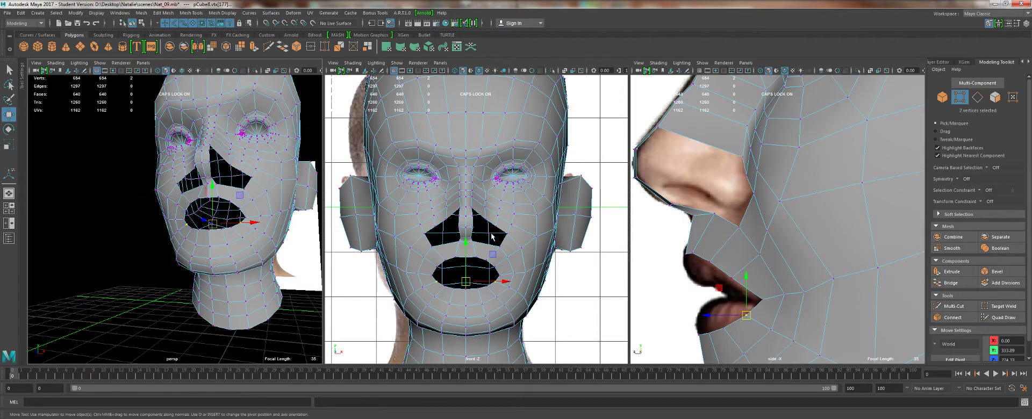
Extrude the mouth border edges inward with an offset and scale the new edges vertically until the mouth is nearly closed.
key("q")
right_click_drag(491, 236, 486, 207)
scroll(424, 275, "up", 3)
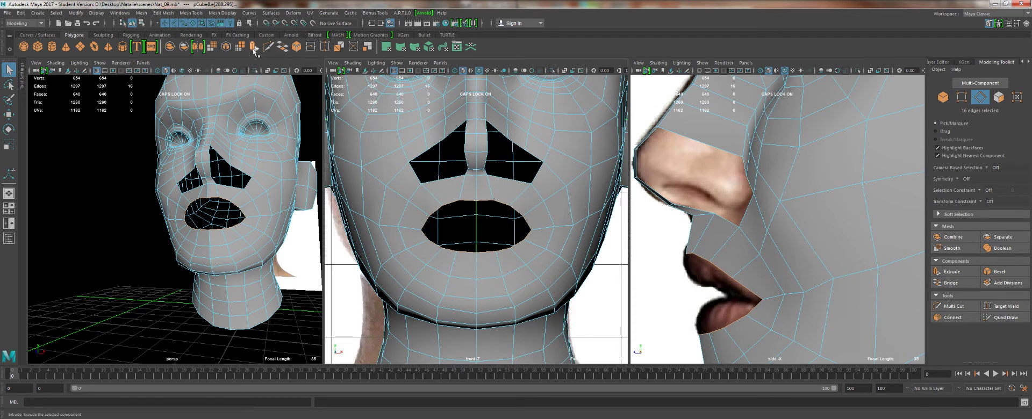
left_click(254, 48)
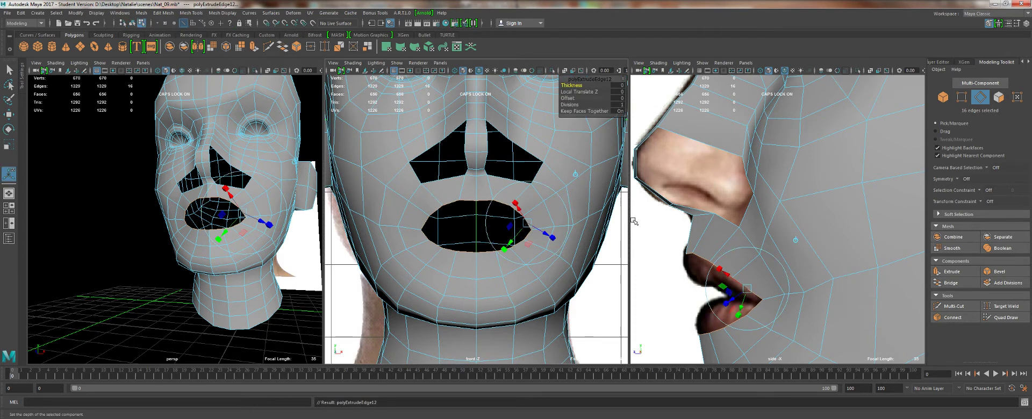
left_click_drag(568, 98, 616, 112)
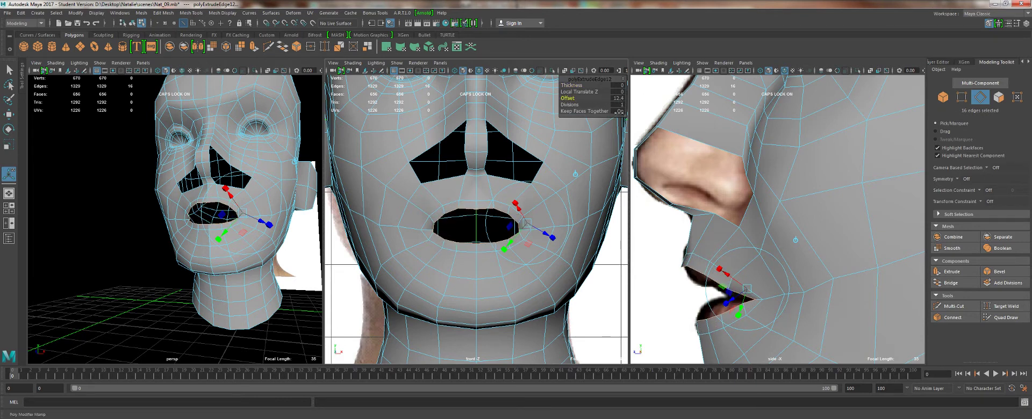
key("r")
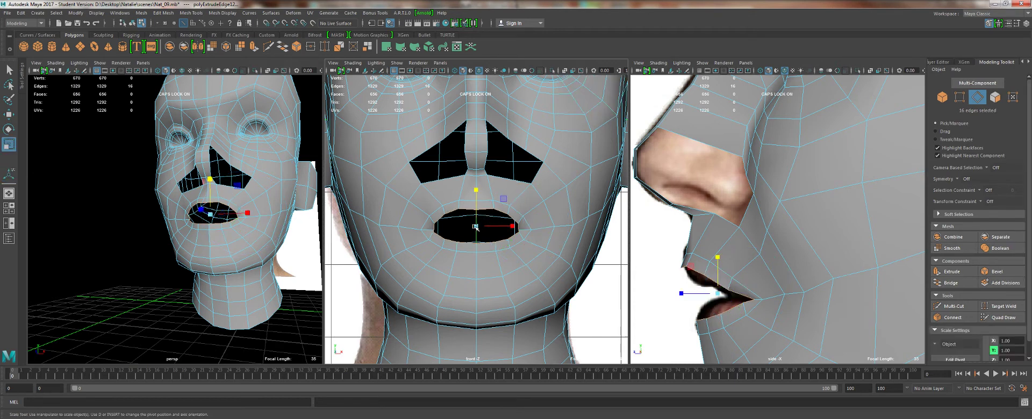
left_click_drag(475, 191, 475, 226)
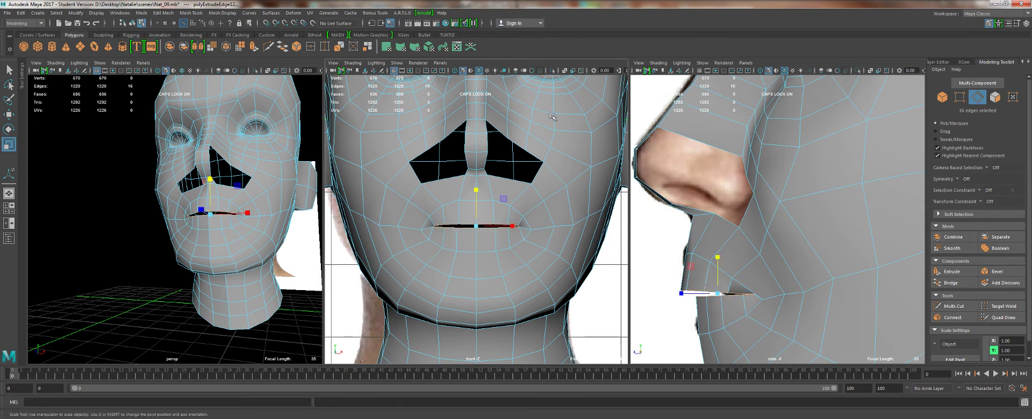
Make the mesh see-through over the side and front reference photos and nudge the flattened mouth edges in depth.
left_click(871, 70)
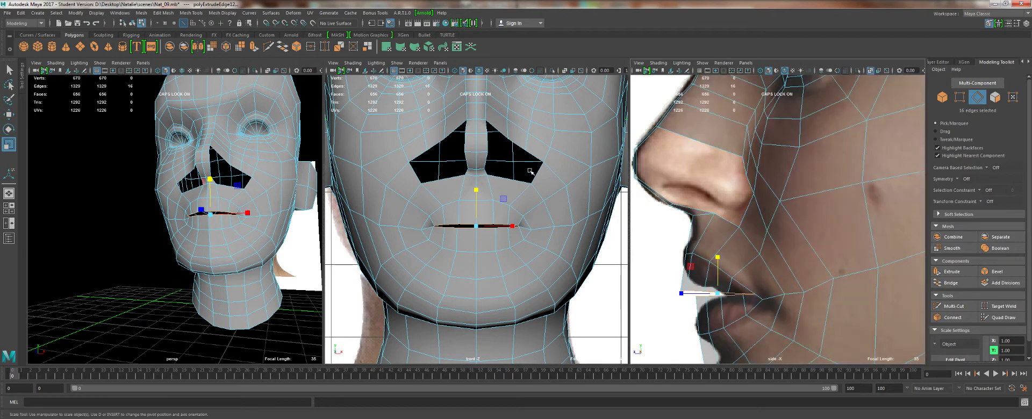
right_click_drag(473, 270, 550, 284, "alt")
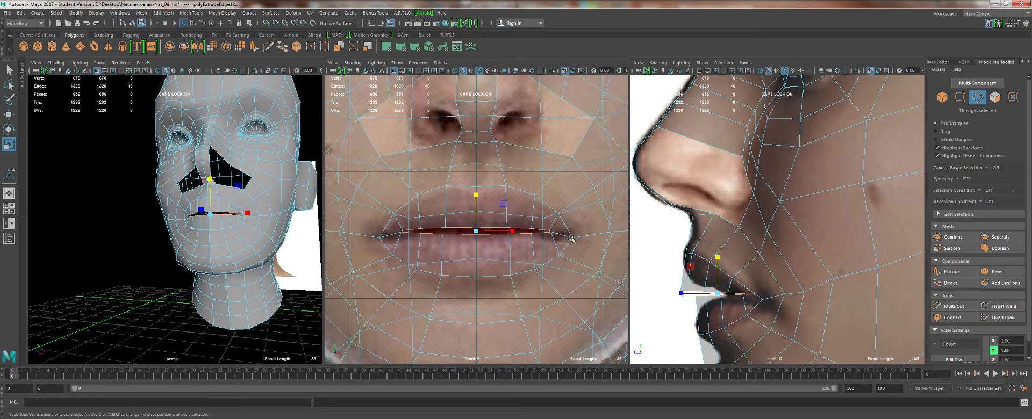
key("w")
left_click_drag(682, 293, 689, 296)
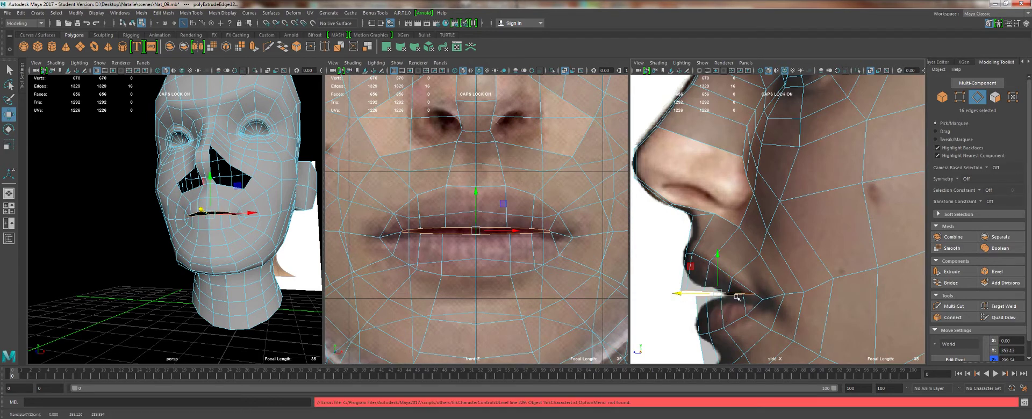
Try to move a few of the flattened mouth edges in depth along the side profile.
key("q")
left_click(690, 293)
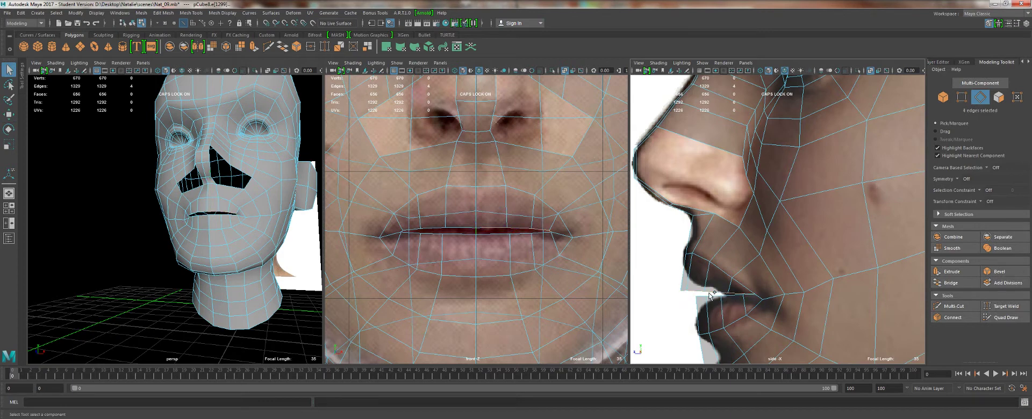
key("w")
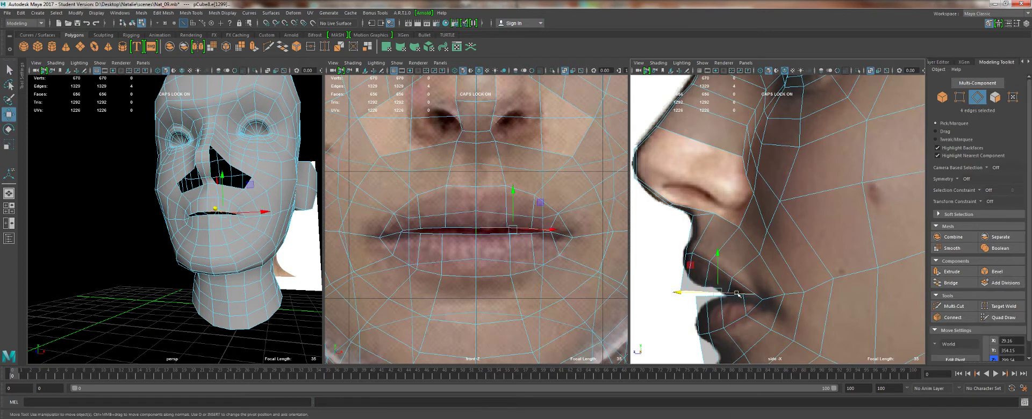
left_click_drag(717, 293, 686, 293)
key("ctrl+z")
right_click_drag(472, 228, 482, 174, "alt")
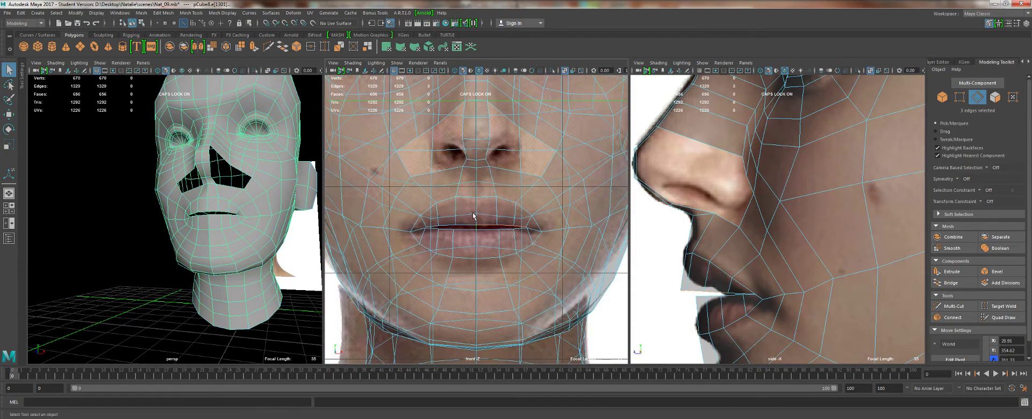
Select all faces of the head left of the centreline in the front view and delete that half.
left_click(180, 46)
key("f")
right_click_drag(465, 171, 468, 193)
scroll(468, 192, "down", 2)
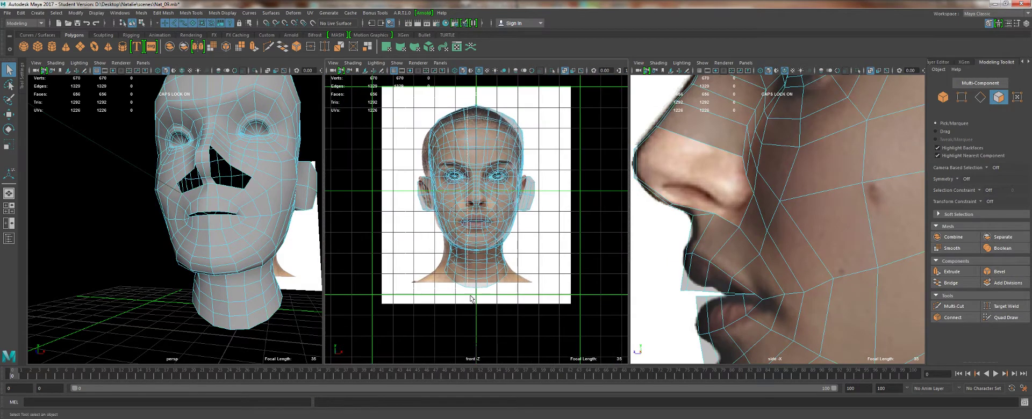
left_click_drag(405, 305, 475, 320)
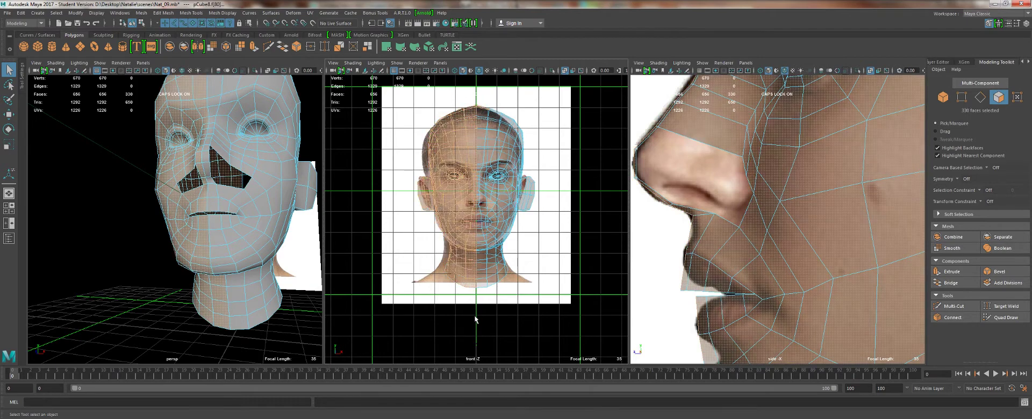
key("Delete")
Create a mirrored copy of the remaining head half with Duplicate Special and reselect the original half.
scroll(499, 186, "up", 5)
right_click_drag(502, 187, 520, 166)
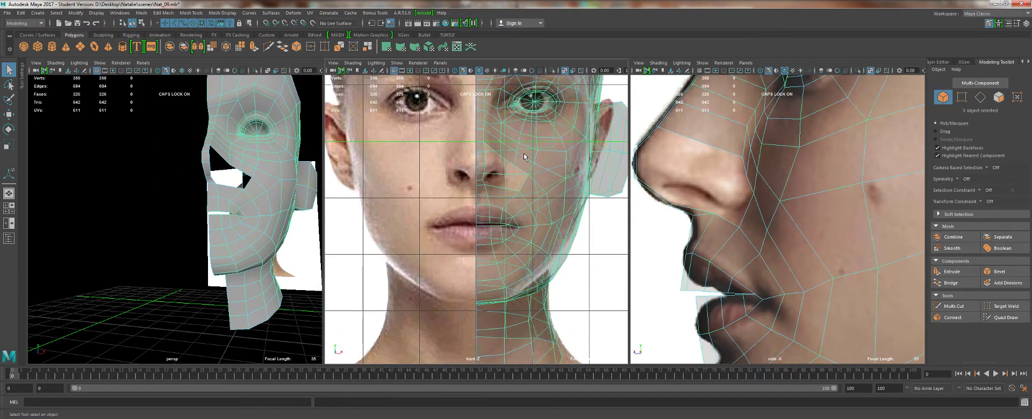
key("w")
left_click(17, 15)
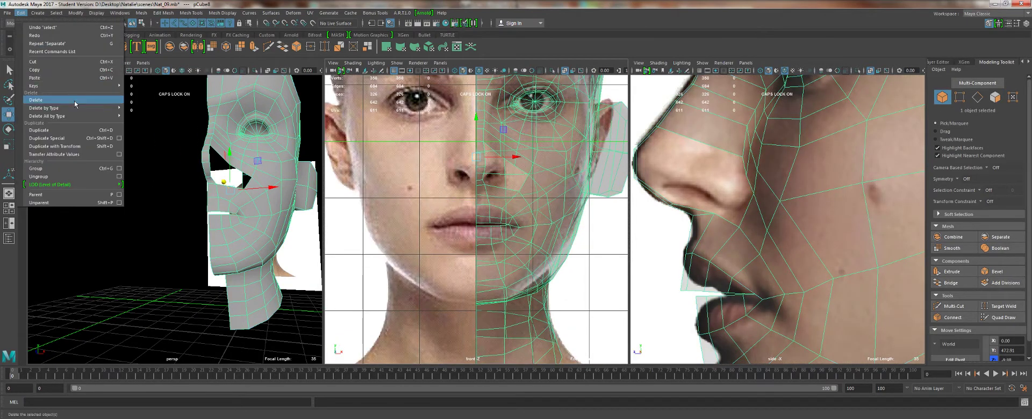
left_click(59, 136)
right_click_drag(212, 211, 259, 218, "alt")
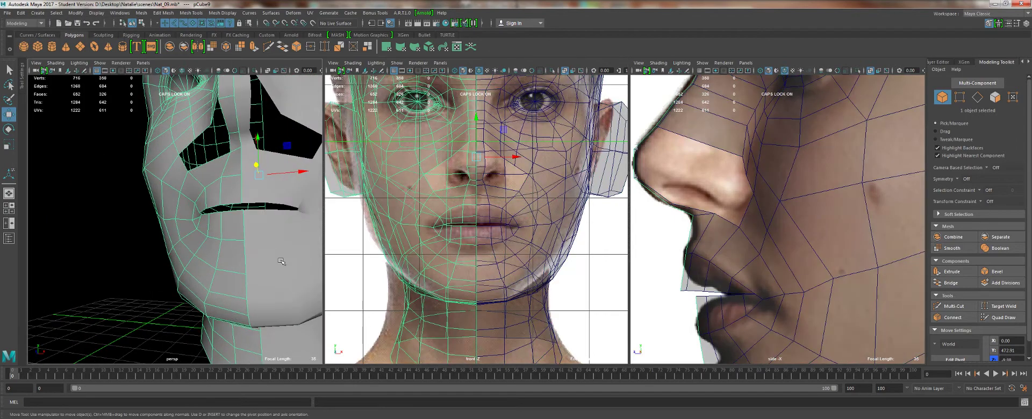
left_click(280, 260)
left_click_drag(281, 260, 212, 237, "alt")
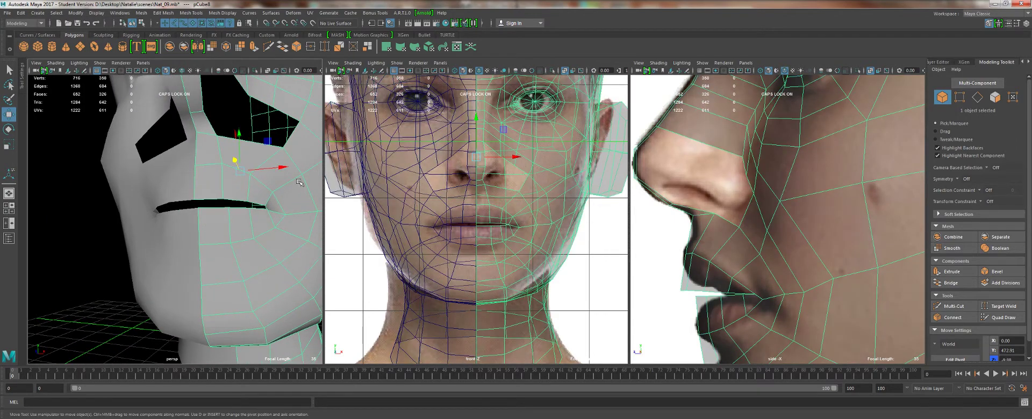
Shift the border vertices of the mouth opening in depth along the side reference photo.
right_click_drag(701, 220, 672, 215)
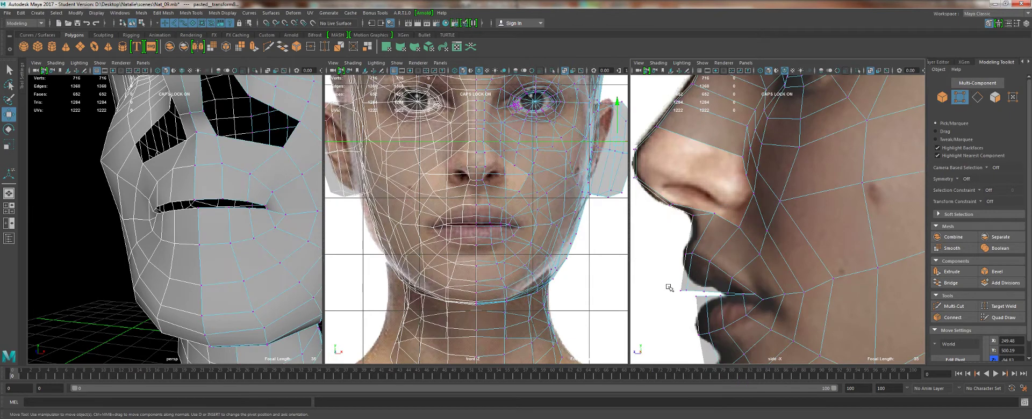
left_click_drag(713, 296, 684, 295)
key("q")
left_click(728, 293)
key("w")
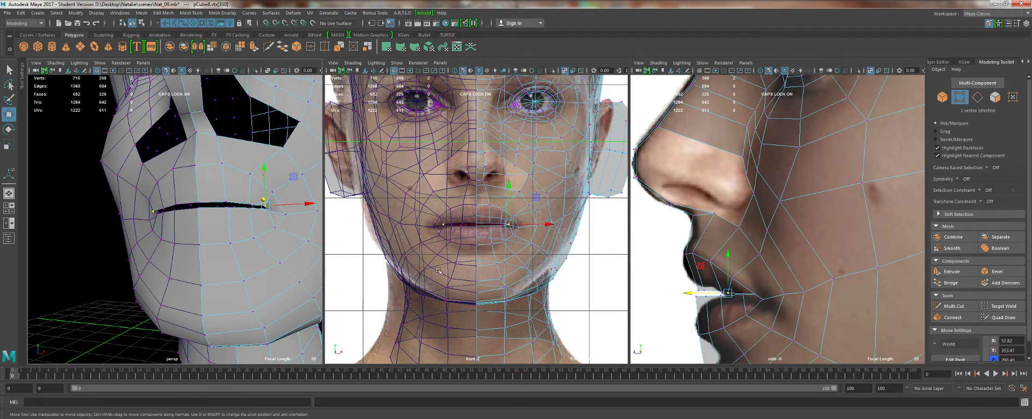
mouse_move(691, 294)
left_mouse_down()
mouse_move(741, 296)
mouse_move(691, 295)
left_mouse_up()
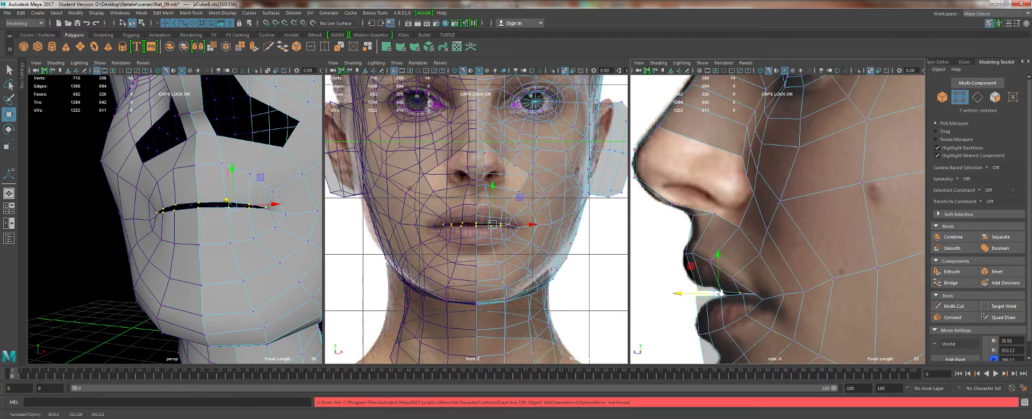
Reposition the upper lip's border vertices individually in the side view so they follow the line between the lips.
scroll(789, 278, "up", 3)
left_click_drag(697, 240, 785, 260)
left_click_drag(698, 257, 719, 257)
key("q")
left_click_drag(798, 254, 772, 267)
key("w")
key("q")
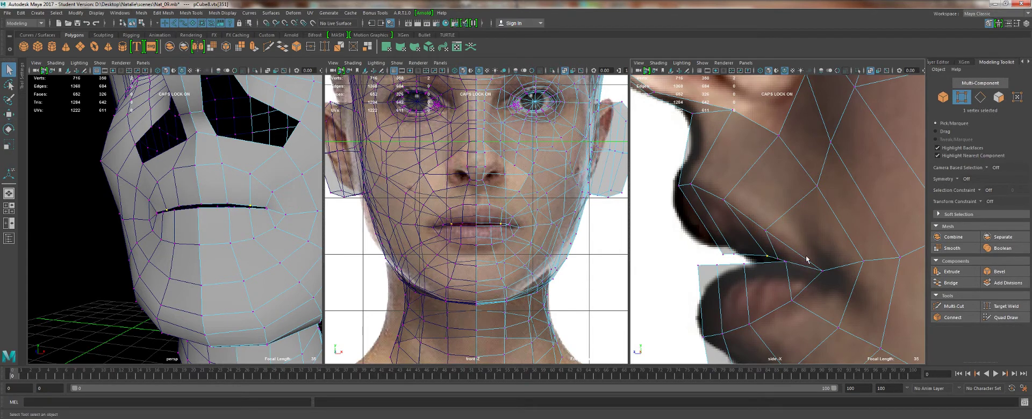
Adjust the upper lip's front vertices and its inner border vertices near the midline to match the side profile.
left_click_drag(314, 208, 178, 204, "alt")
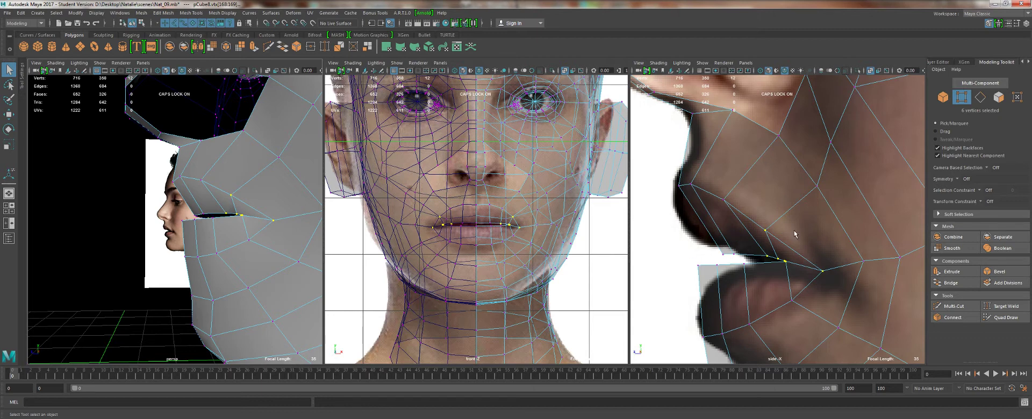
left_click(767, 257)
key("w")
mouse_move(743, 253)
left_mouse_down()
mouse_move(733, 247)
mouse_move(739, 260)
left_mouse_up()
left_click_drag(675, 175, 686, 185)
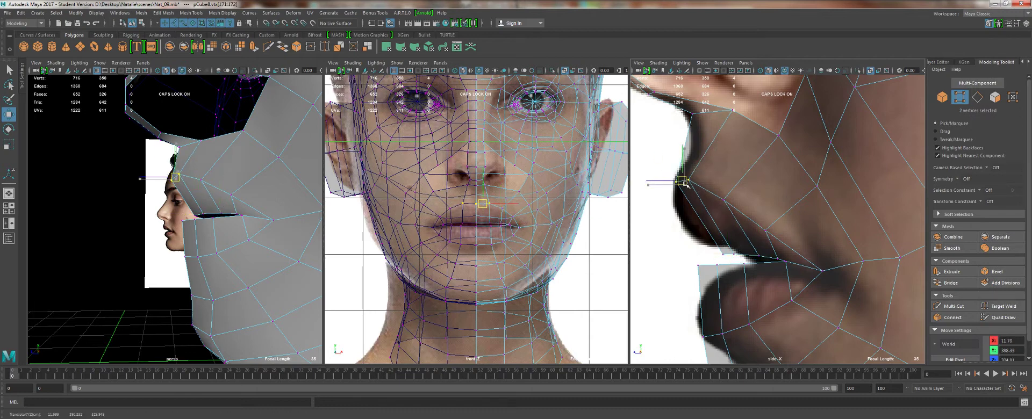
left_click_drag(716, 247, 737, 261)
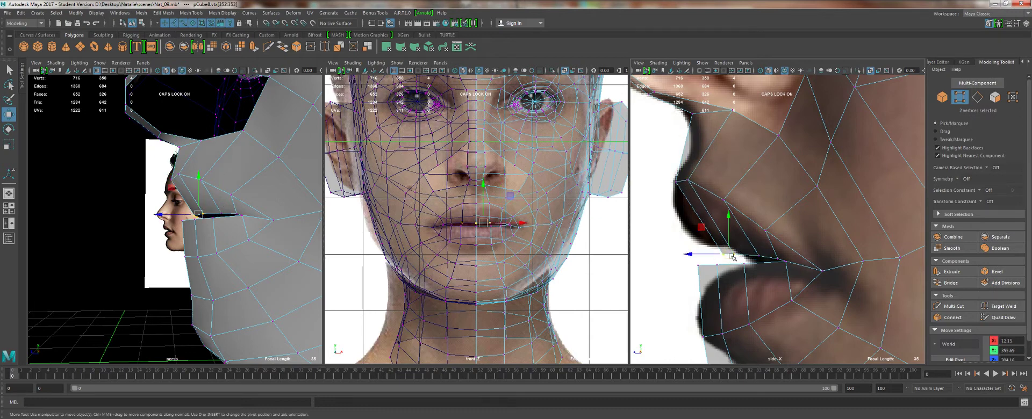
middle_click_drag(734, 277, 706, 246, "alt")
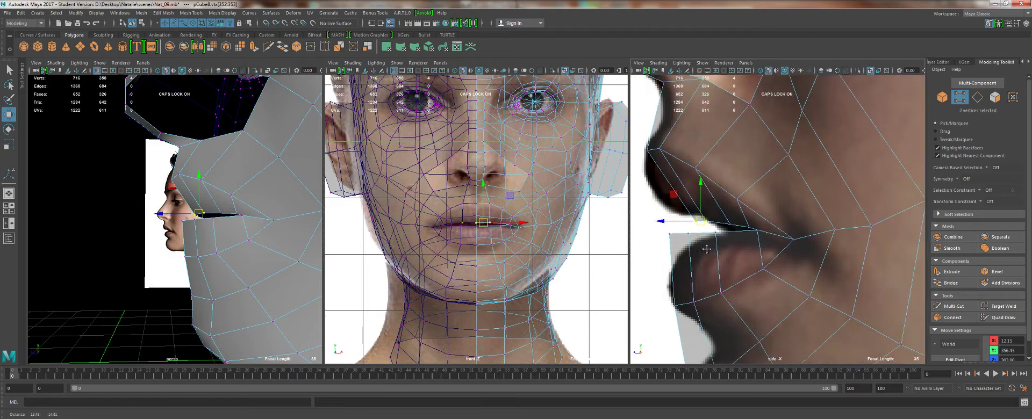
Reposition the lower border vertex just inside the mouth corner along the side reference.
left_click(756, 230)
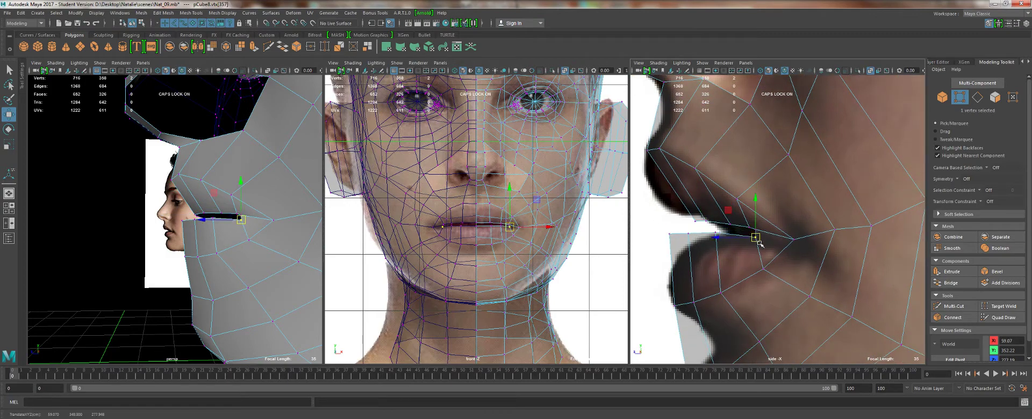
key("q")
left_click_drag(756, 227, 765, 243)
key("w")
key("q")
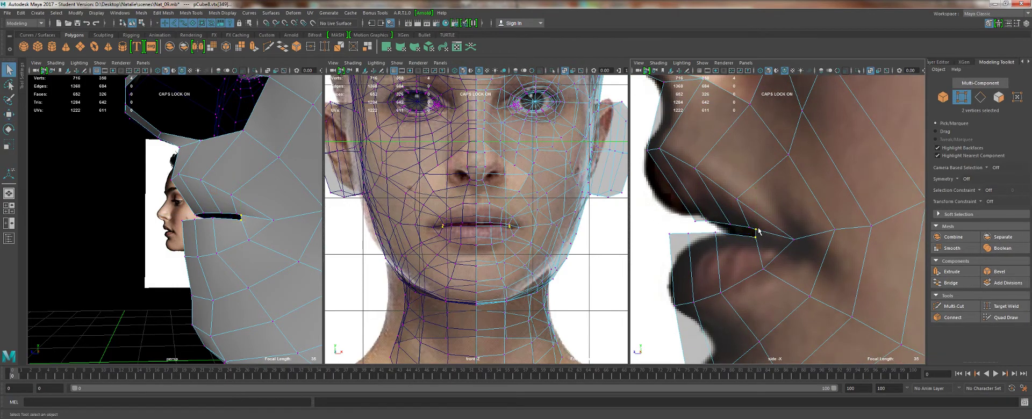
Move the inner mouth-corner vertex back and outward to the lip corner in the side and front reference photos.
left_click(757, 230)
key("w")
right_click_drag(758, 230, 727, 218)
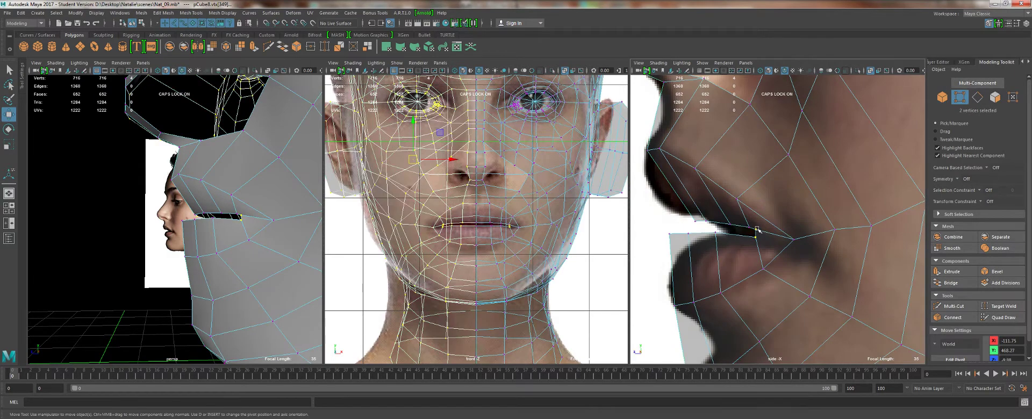
left_click_drag(751, 225, 785, 239)
left_click(757, 230)
scroll(494, 230, "up", 10)
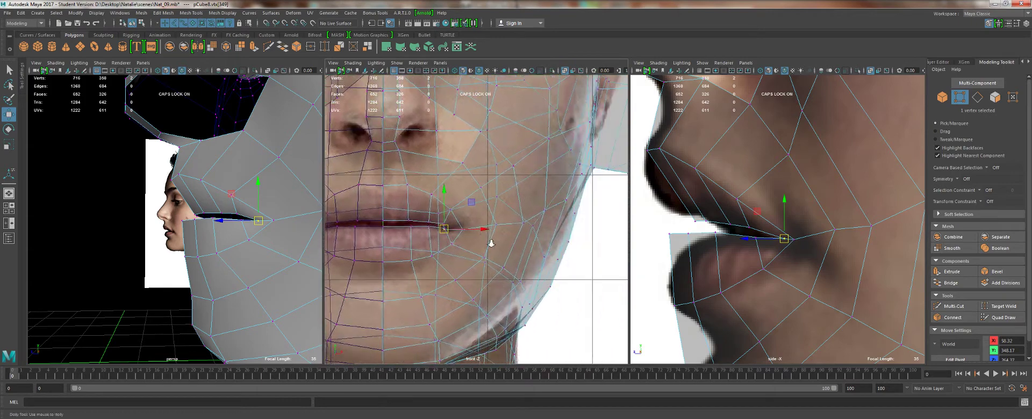
left_click_drag(433, 235, 456, 234)
key("3")
key("1")
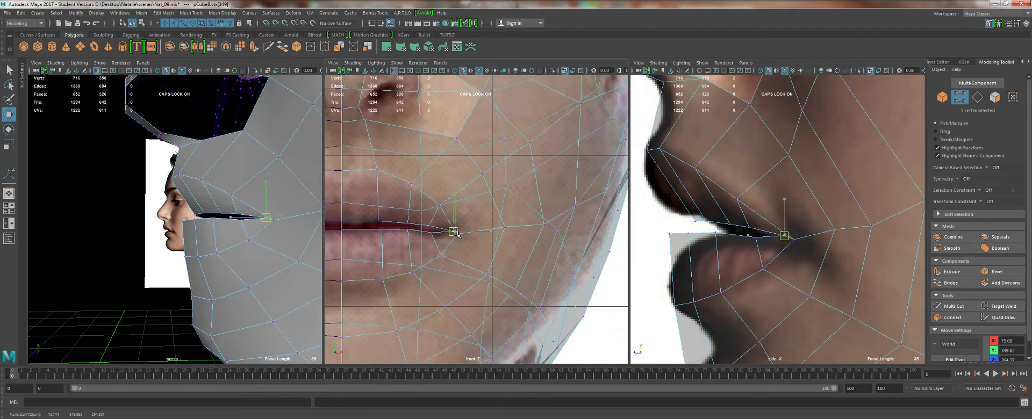
Lower the border vertex beside the mouth corner and adjust the height of the lower lip's other border vertices.
left_click(431, 233)
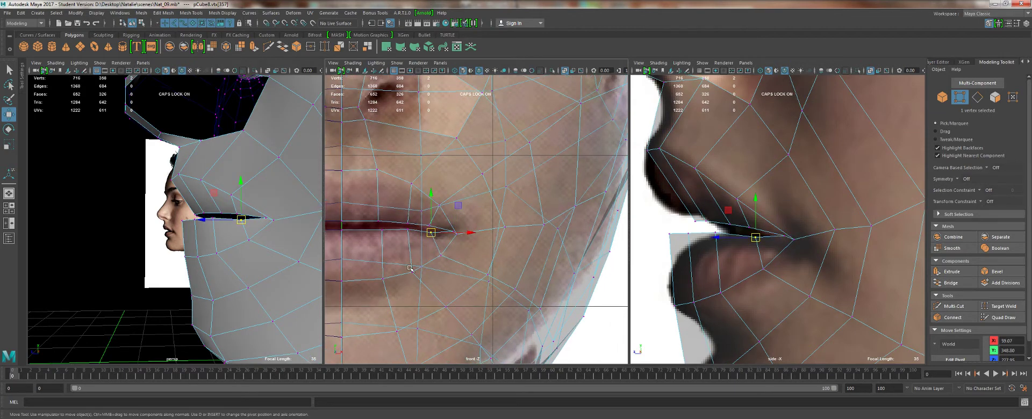
left_click_drag(678, 239, 738, 248)
left_click(756, 240)
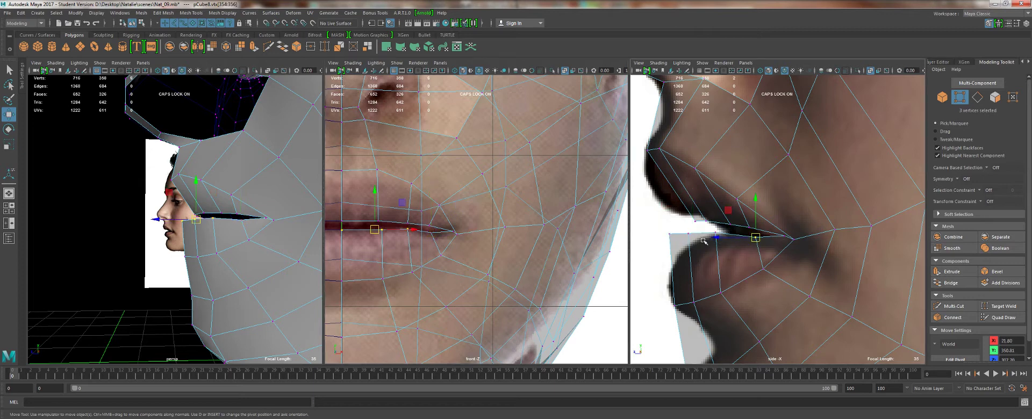
left_click(689, 235)
left_click_drag(333, 200, 201, 238, "alt")
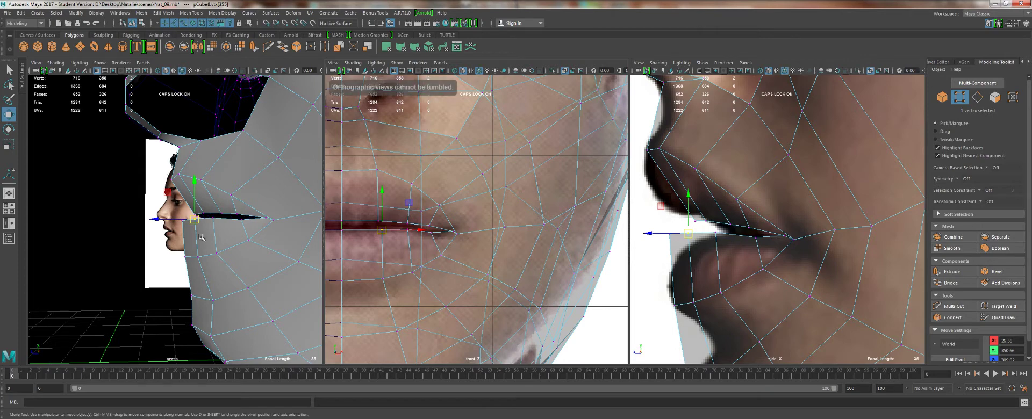
Push the lower lip's border vertices back in depth until they follow the lip profile in the side photo.
key("q")
left_click_drag(669, 233, 739, 247)
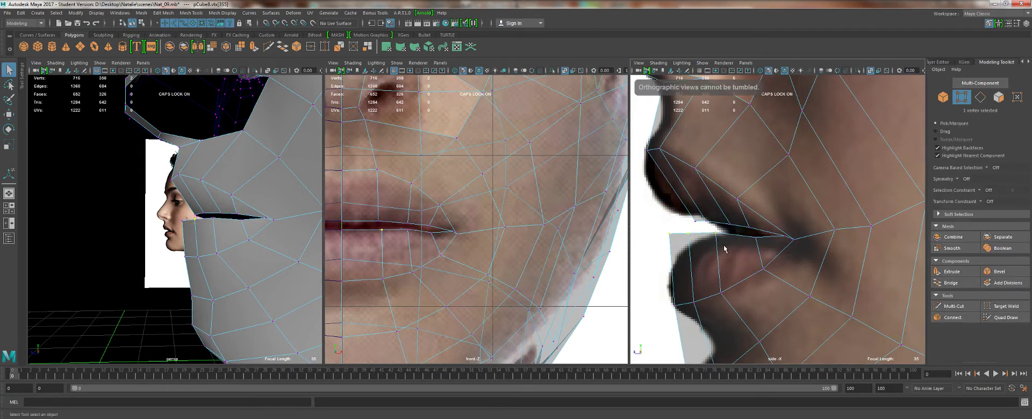
key("w")
left_click_drag(652, 233, 689, 233)
key("q")
key("w")
key("q")
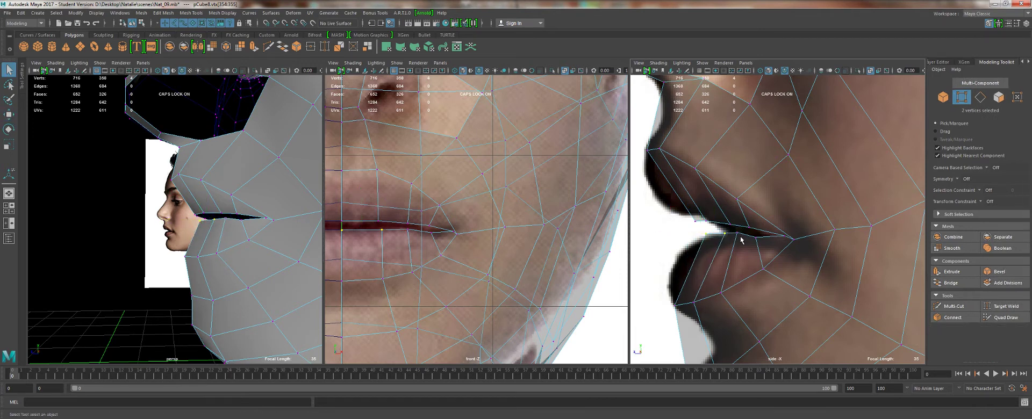
Raise the lower border vertex beside the mouth corner slightly and check the mouth opening from both sides.
key("w")
left_click(738, 233)
left_click_drag(756, 245, 757, 234)
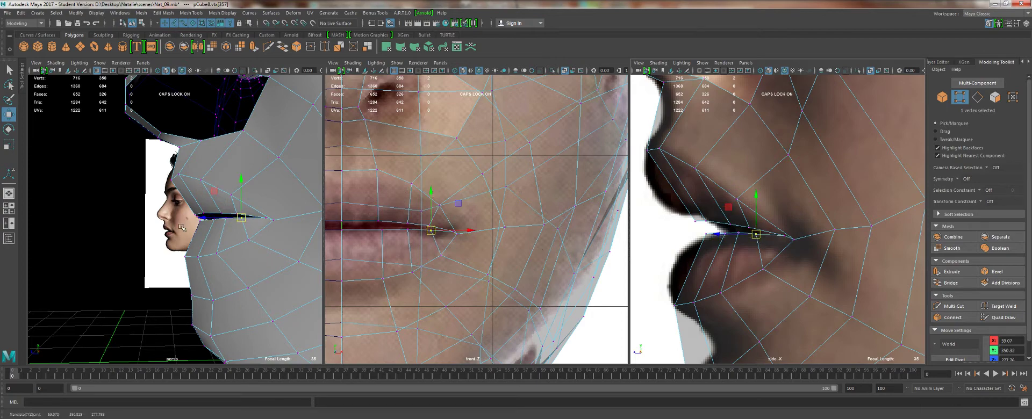
right_click_drag(181, 228, 143, 191, "alt")
left_click_drag(143, 191, 290, 197, "alt")
right_click_drag(175, 229, 213, 245, "alt")
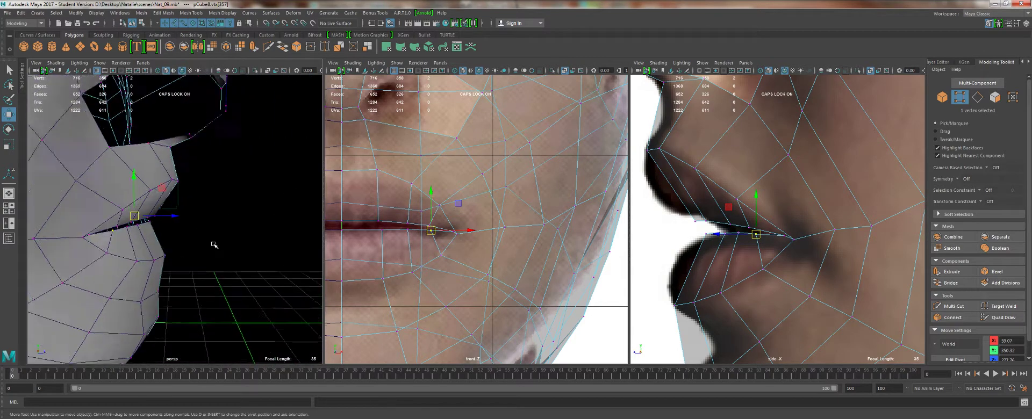
left_click_drag(214, 245, 123, 239, "alt")
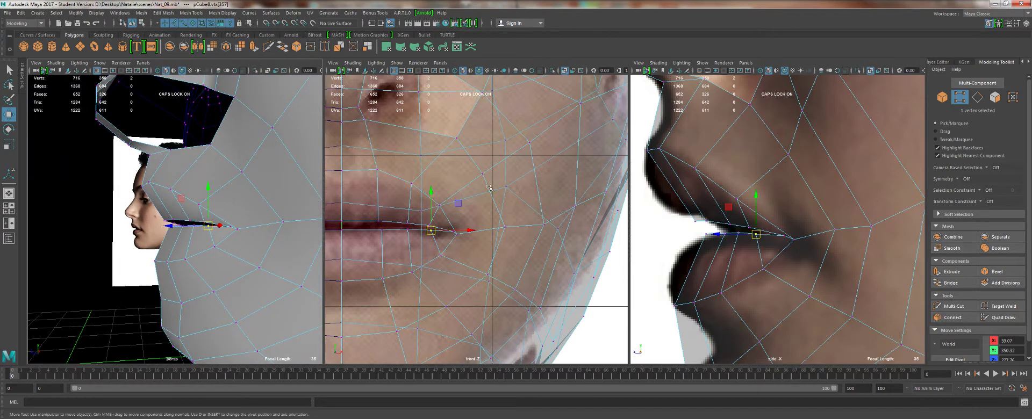
Insert an edge loop around the lips with Multi-Cut and move its upper-lip edges forward to the side profile.
right_click_drag(703, 175, 724, 162)
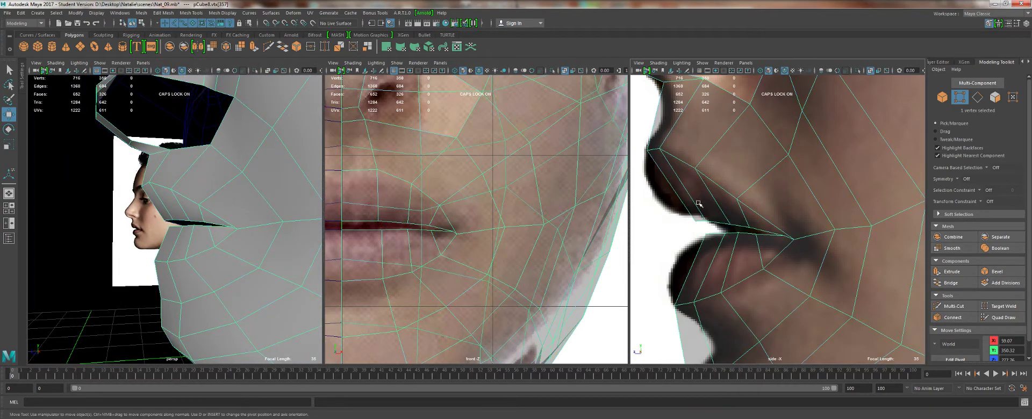
left_click(269, 52)
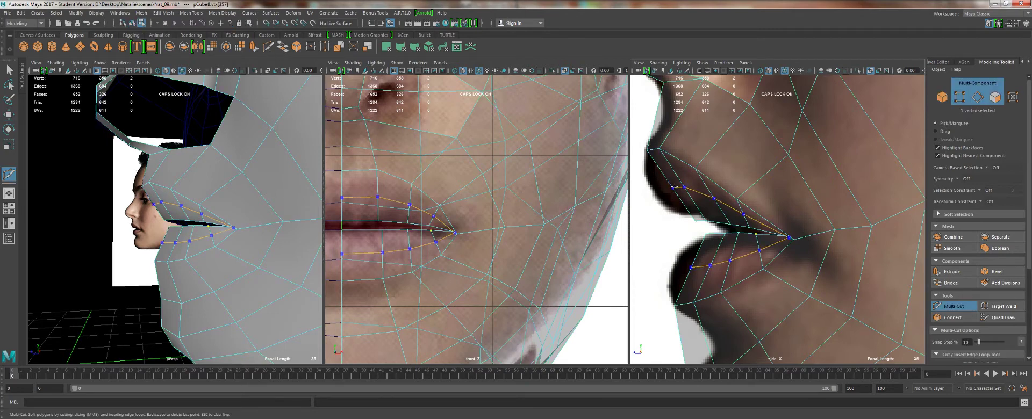
left_click(673, 187, "ctrl")
key("w")
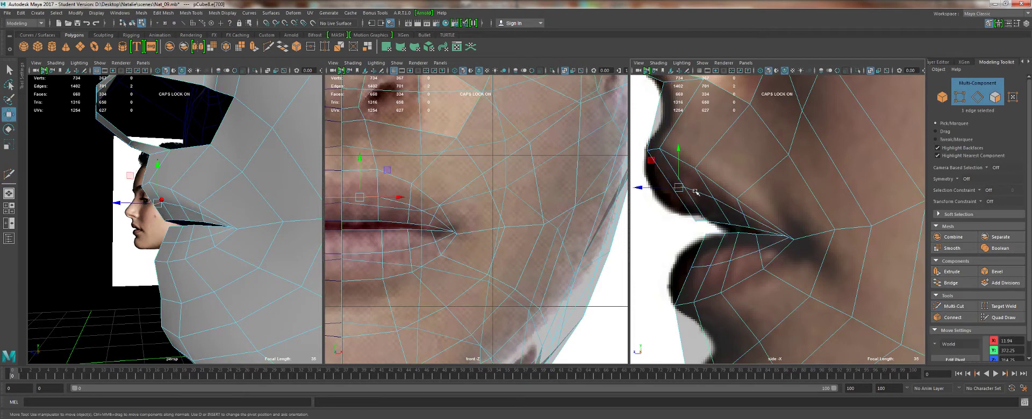
left_click(694, 192, "shift")
left_click_drag(659, 194, 637, 194)
Select the new loop's front edges on the lower lip and move them forward to the side profile.
left_click(708, 264)
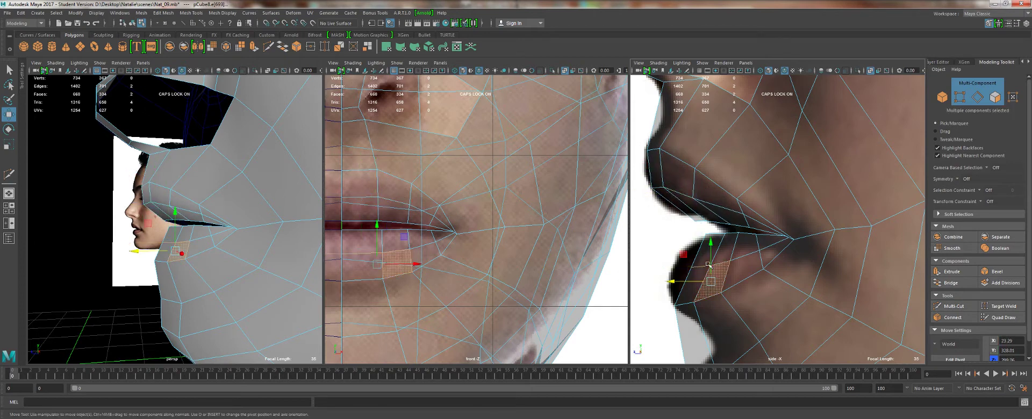
left_click(702, 264)
right_click_drag(694, 268, 695, 185)
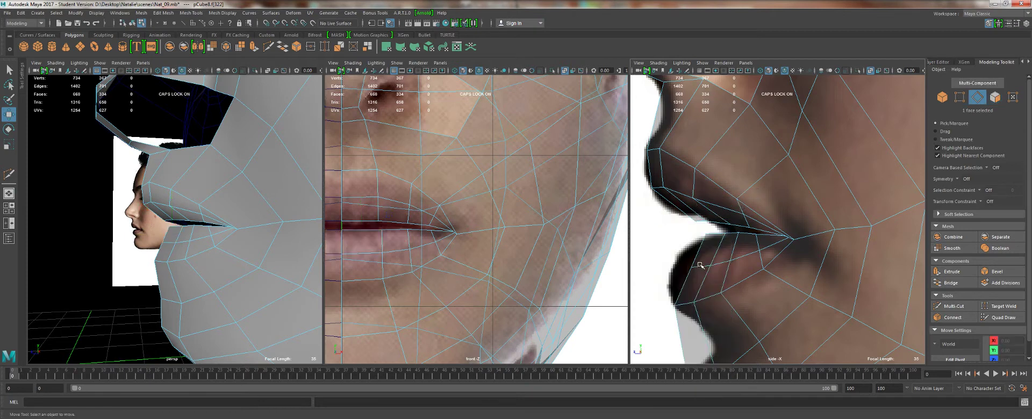
left_click(709, 265)
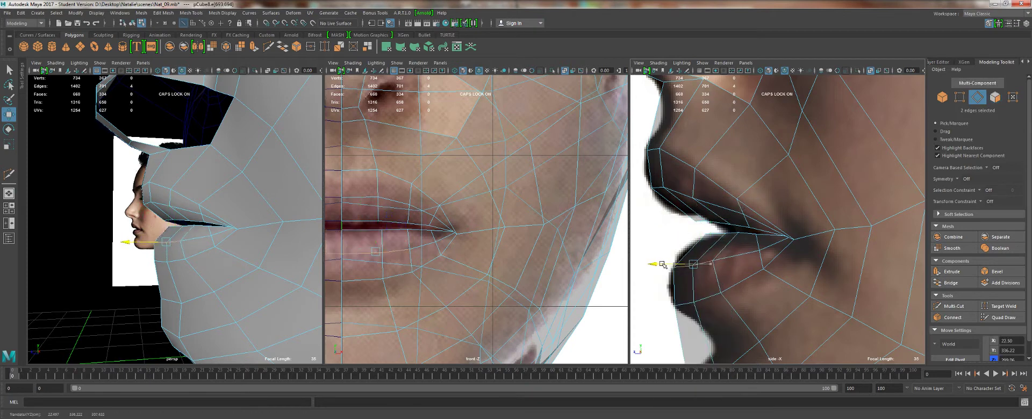
left_click_drag(662, 265, 661, 265)
Adjust the new loop's vertices near the mouth corner in depth to round out the lips.
right_click_drag(768, 215, 730, 216)
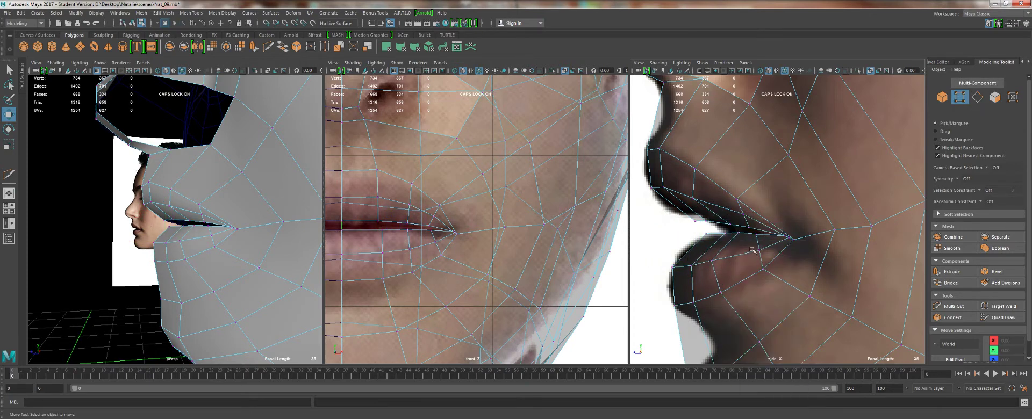
left_click(760, 251)
left_click_drag(738, 252, 725, 214)
left_click_drag(213, 240, 228, 204, "alt")
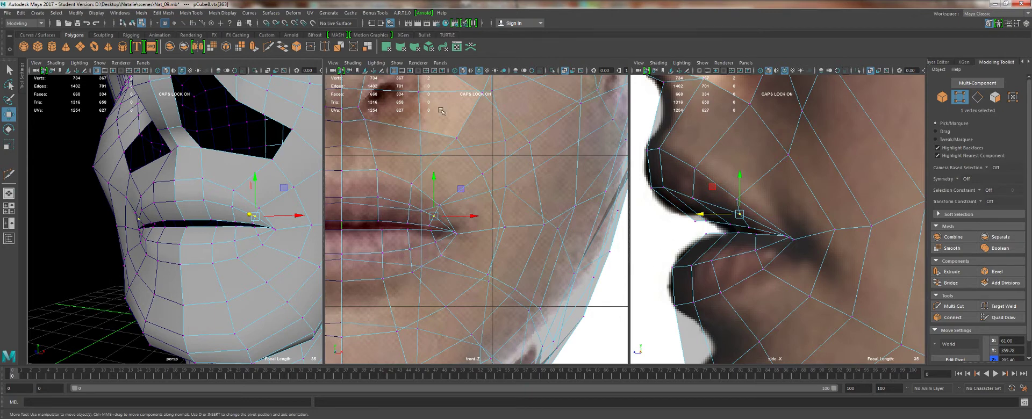
Insert an edge loop around the mouth, just outside the lip border, with Multi-Cut.
scroll(736, 185, "down", 2)
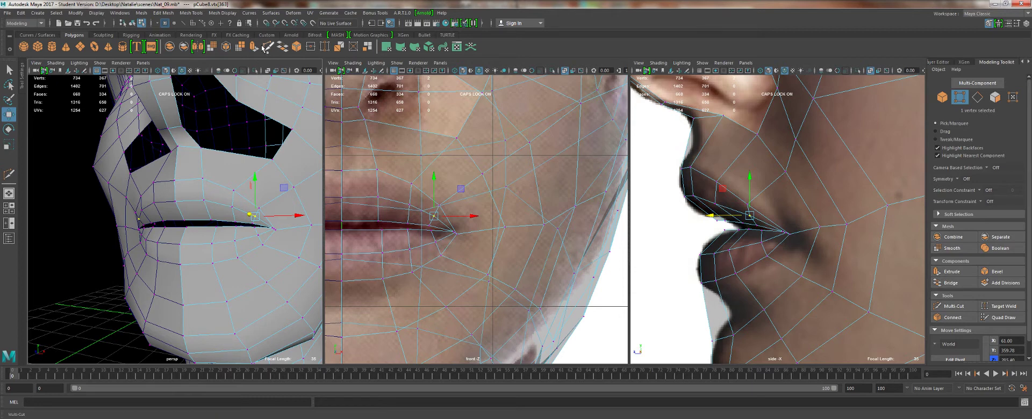
key("ctrl+shift+x")
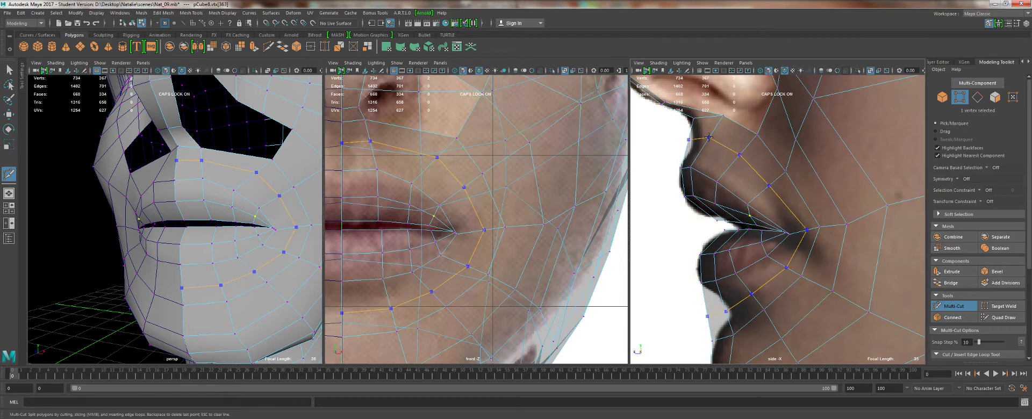
left_click(708, 137, "ctrl")
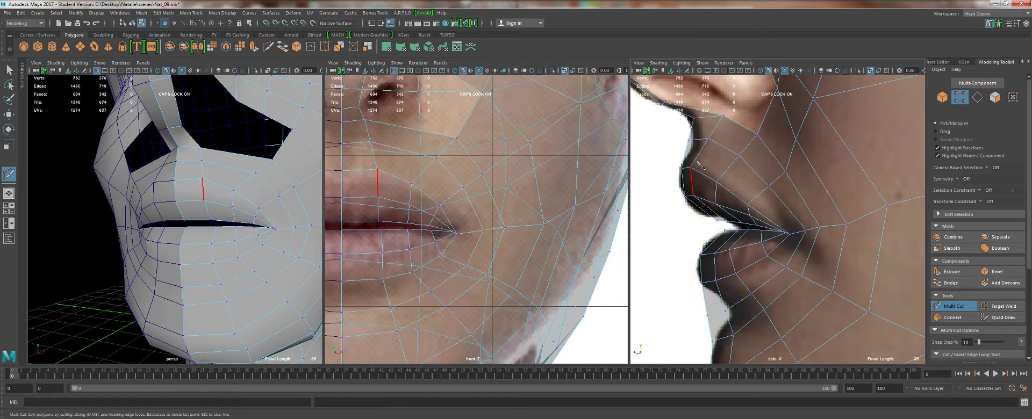
Move the new loop's front vertices above the upper lip and below the lower lip to the side profile.
key("w")
right_click_drag(703, 141, 664, 138)
left_click_drag(692, 130, 706, 141)
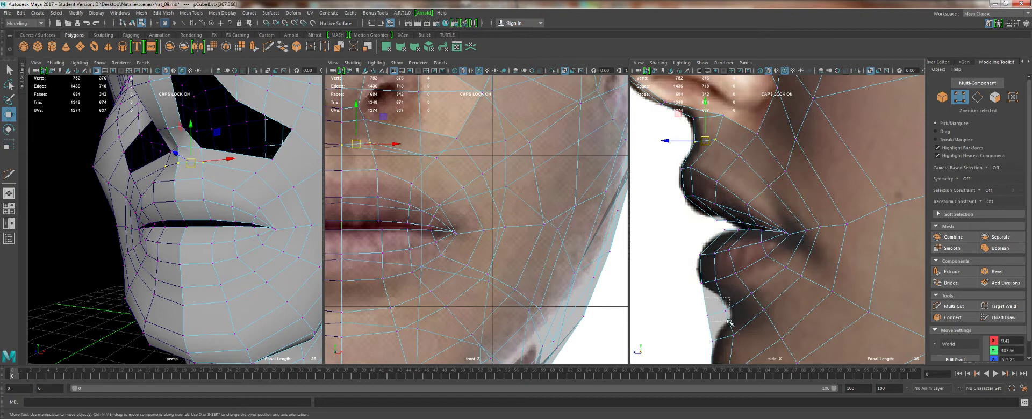
left_click_drag(729, 322, 751, 322)
key("q")
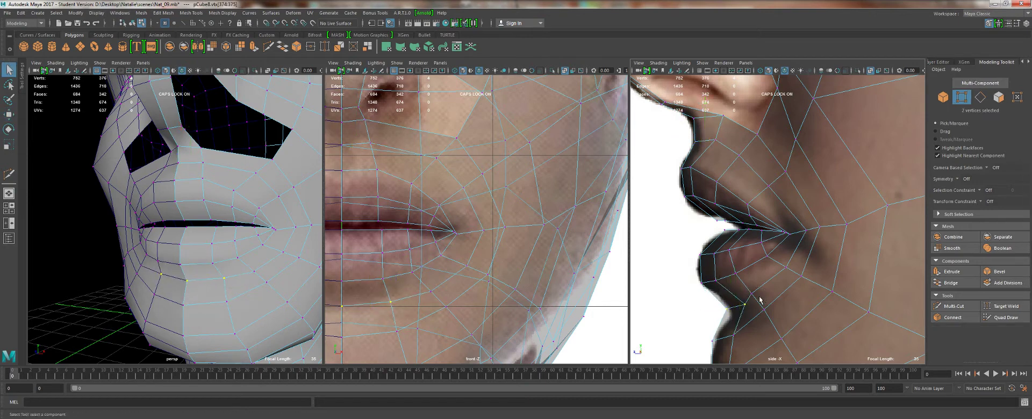
key("w")
Reposition the new loop's vertex below the mouth corner and select the one above it in the side view.
left_click(786, 268)
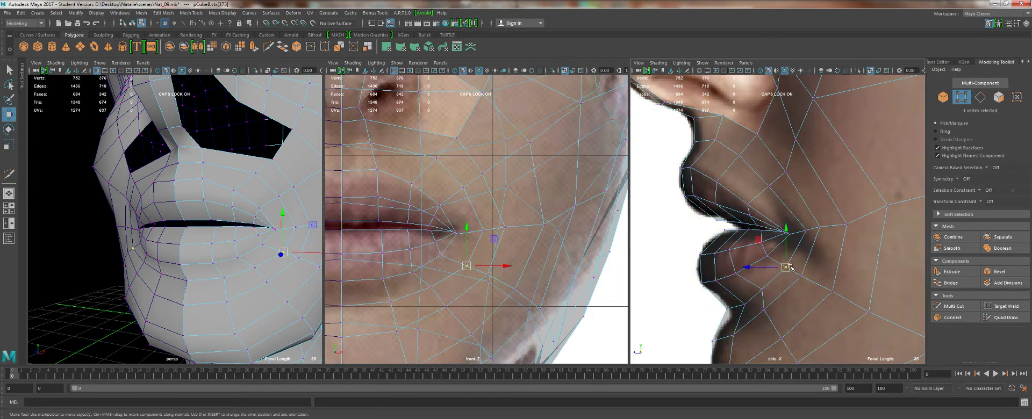
left_click(789, 266)
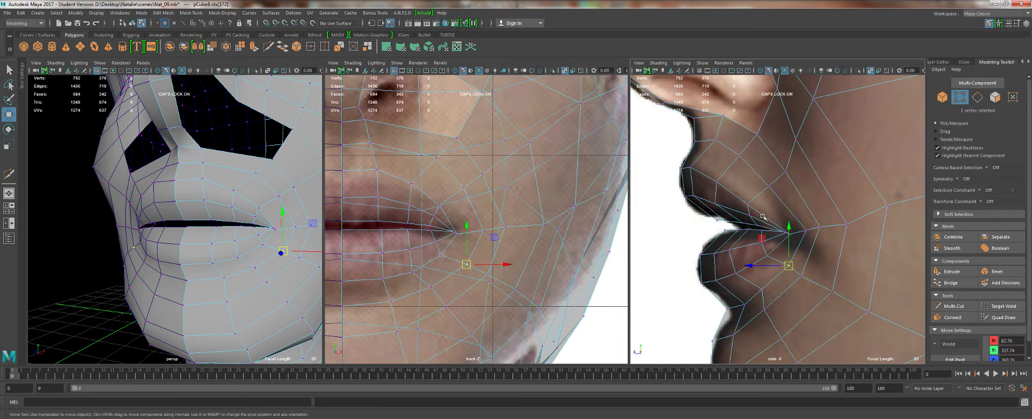
left_click_drag(777, 190, 764, 184)
middle_click_drag(777, 155, 771, 172, "alt")
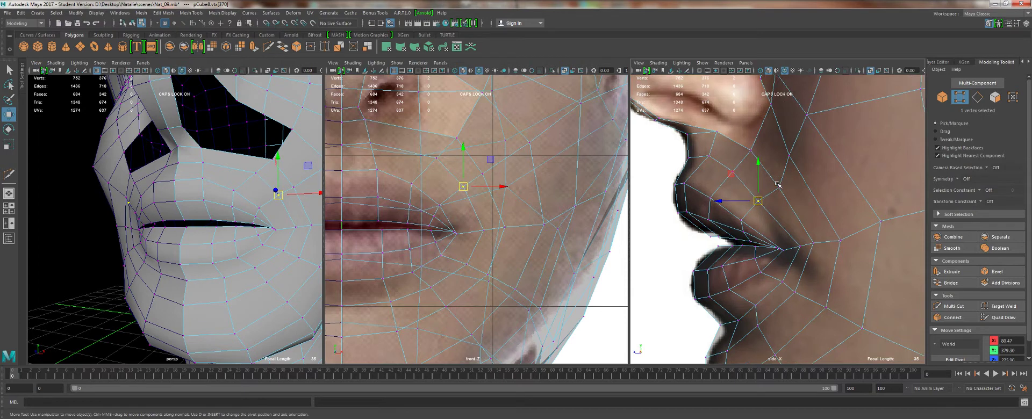
Adjust the cheek vertex outside the new loop and the loop's vertex above the upper lip in the side view.
left_click(777, 184)
right_click_drag(778, 185, 741, 158, "ctrl+shift")
middle_click_drag(741, 158, 734, 154)
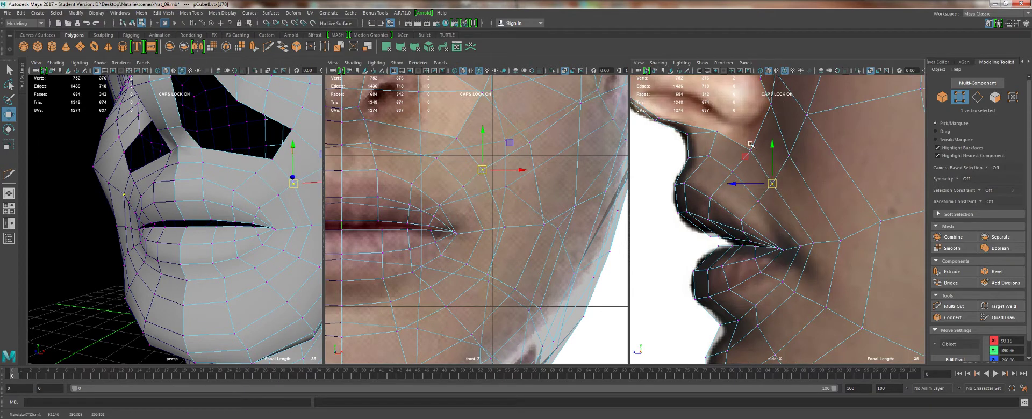
left_click_drag(747, 143, 760, 157)
middle_click_drag(760, 157, 754, 152)
left_click_drag(727, 161, 746, 178)
middle_click_drag(748, 190, 746, 189)
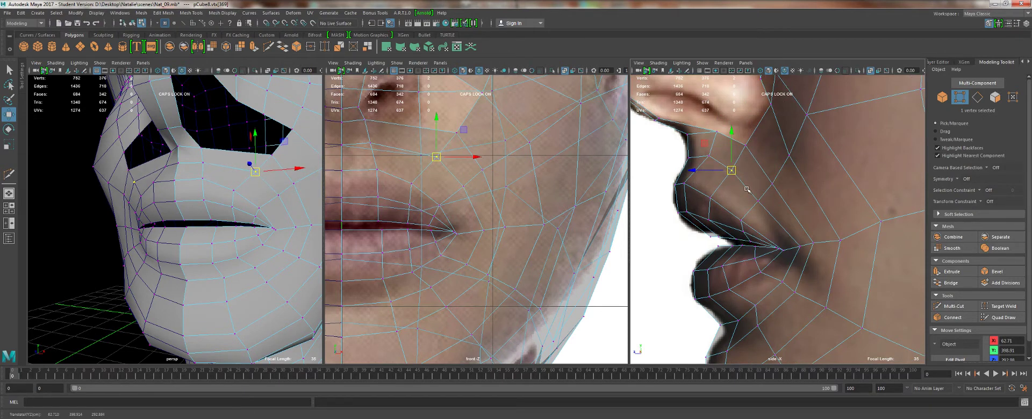
Examine the mouth from the front and the side in the perspective view, with the head in object mode.
left_click_drag(248, 177, 248, 200, "alt")
key("q")
left_click_drag(212, 244, 130, 260, "alt")
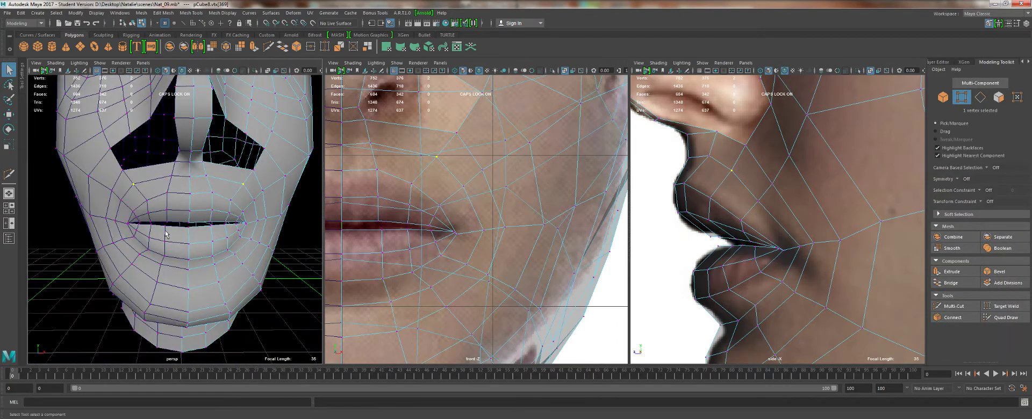
left_click_drag(256, 178, 180, 172, "alt")
right_click_drag(180, 172, 215, 154)
left_click(230, 181)
left_click_drag(230, 180, 127, 209, "alt")
right_click_drag(126, 226, 207, 259, "alt")
left_click_drag(190, 231, 175, 220, "alt")
left_click(178, 219)
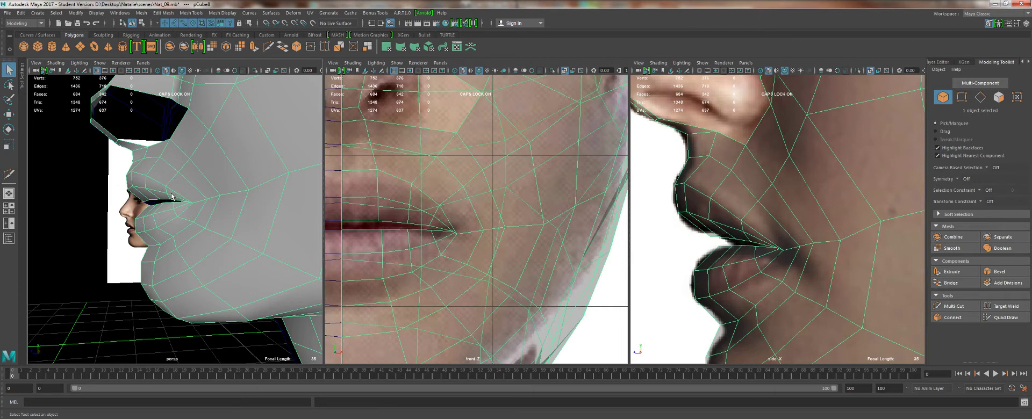
left_click_drag(172, 197, 212, 184, "alt")
scroll(212, 185, "up", 3)
Select four upper-lip faces beside the mouth corner and examine that area's shape from several angles.
right_click(179, 157)
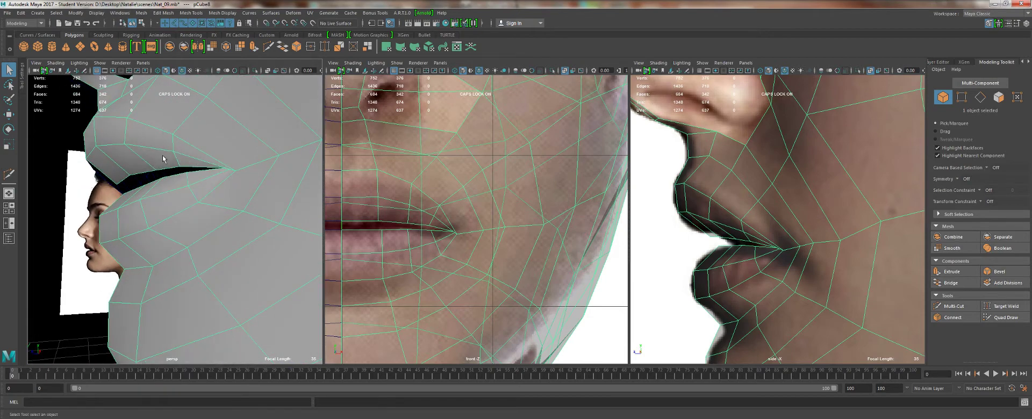
left_click(158, 144)
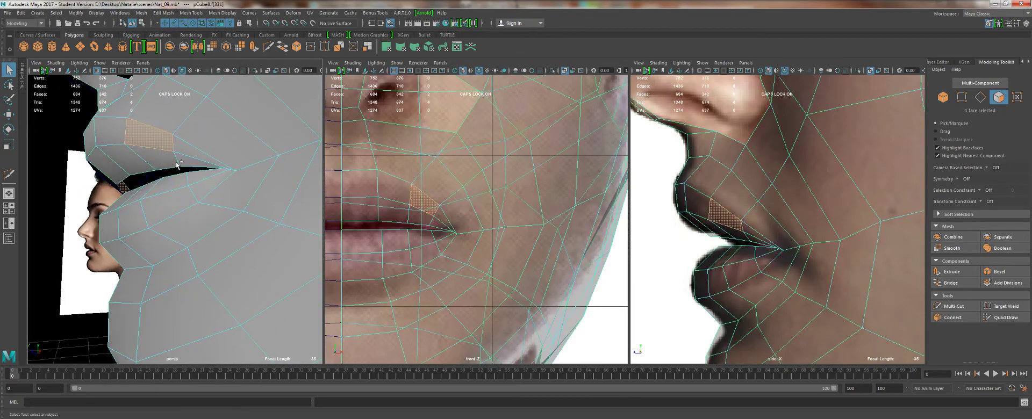
left_click(177, 164, "shift")
left_click(189, 161, "shift")
left_click(195, 153, "shift")
left_click_drag(196, 152, 263, 227, "alt")
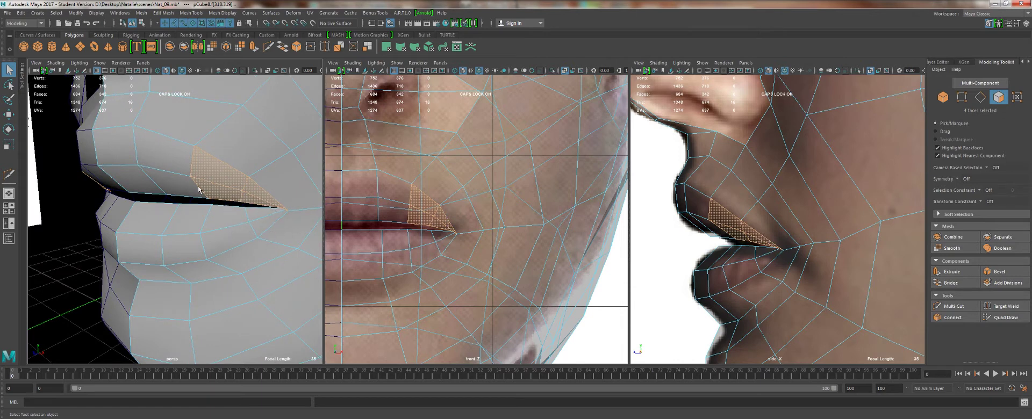
left_click_drag(198, 189, 164, 212, "alt")
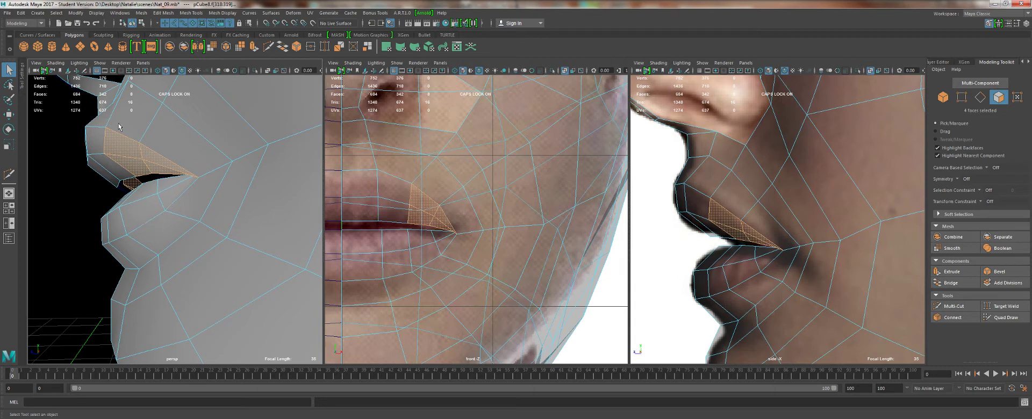
left_click_drag(106, 143, 399, 190, "alt")
left_click_drag(681, 204, 664, 200, "alt")
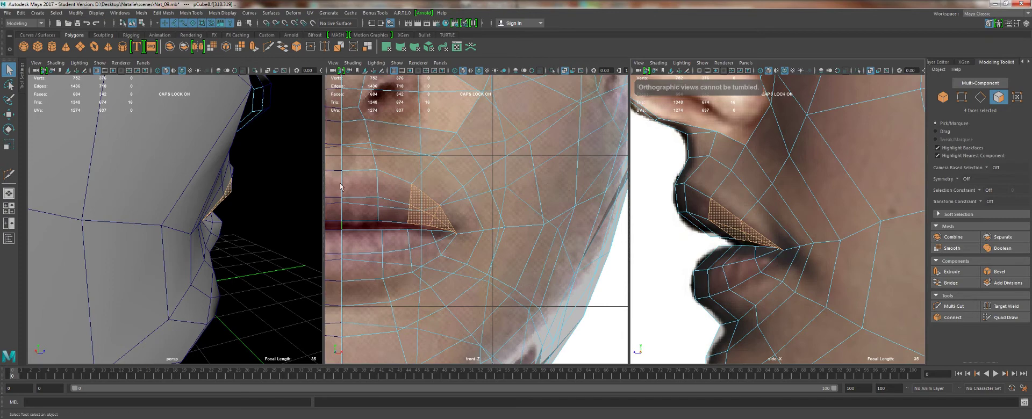
left_click_drag(226, 193, 85, 212, "alt")
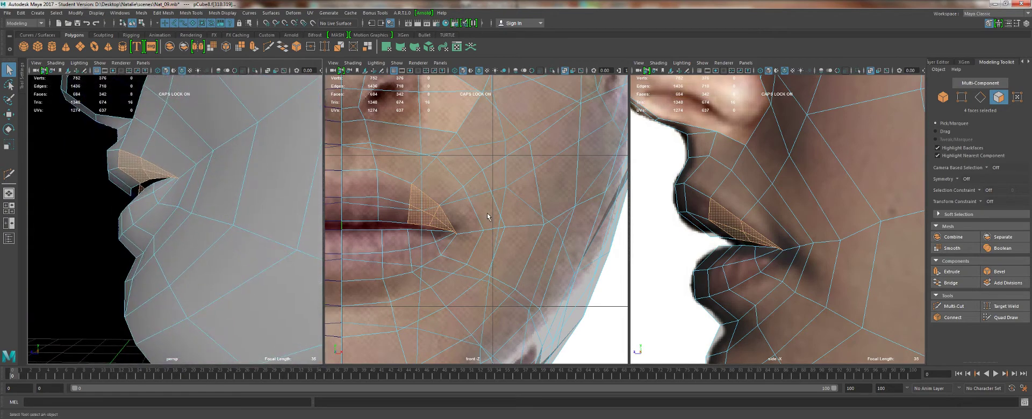
Adjust two columns of lower-lip vertices near the mouth corner in depth in the side view.
right_click_drag(751, 271, 715, 215)
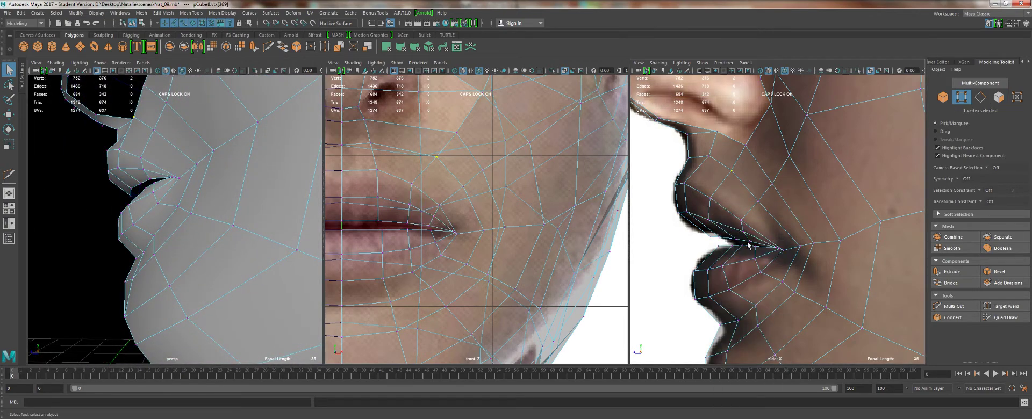
left_click_drag(748, 245, 769, 284)
key("w")
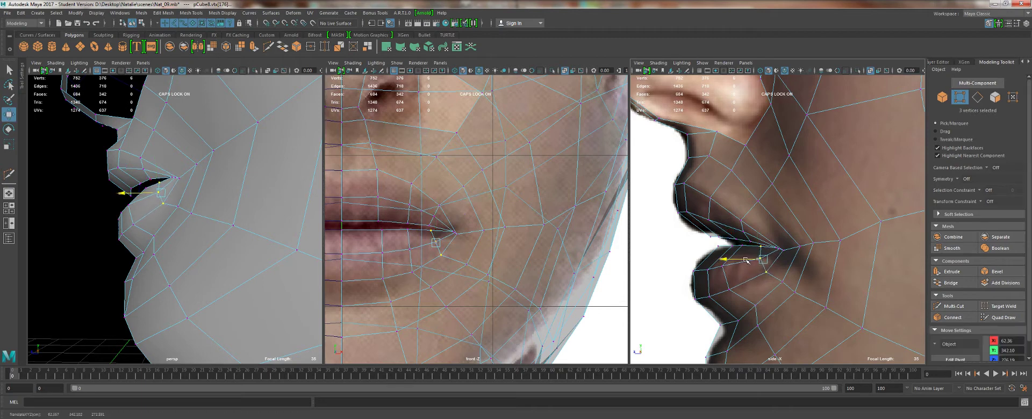
left_click(728, 289)
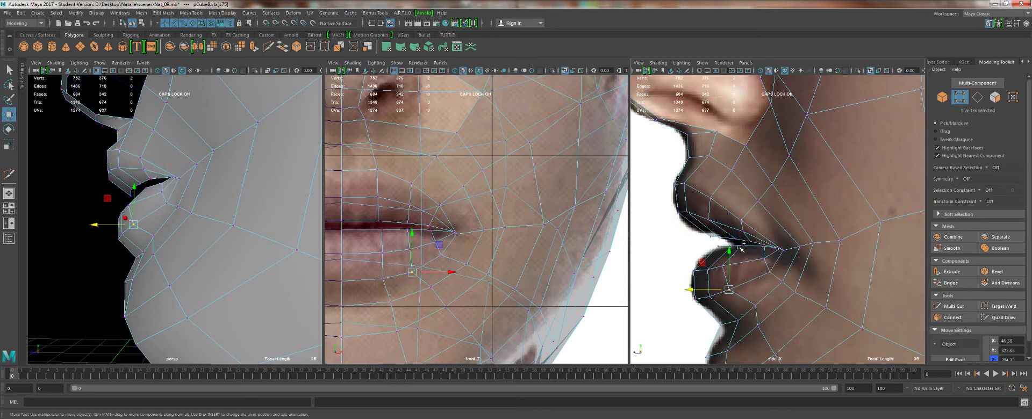
left_click_drag(743, 245, 717, 289)
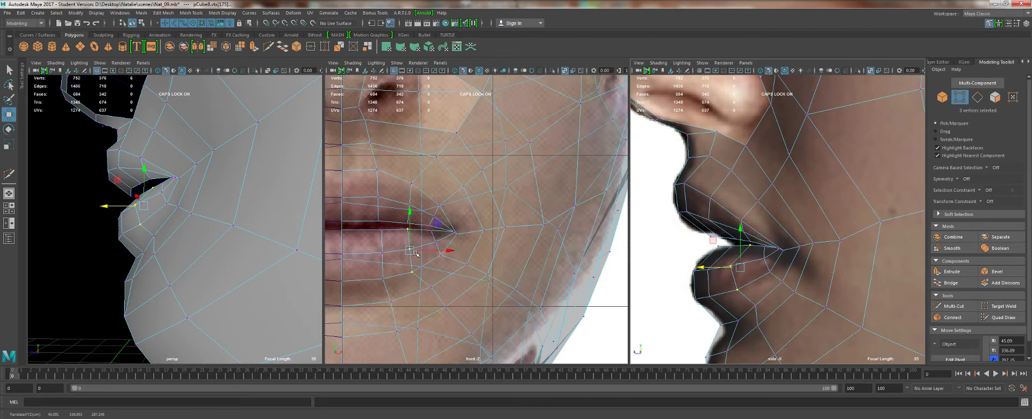
Turn on Soft Select and move the mouth corner vertex slightly sideways, seen from below the chin.
left_click_drag(110, 222, 140, 127, "alt")
left_click_drag(170, 175, 103, 199, "alt")
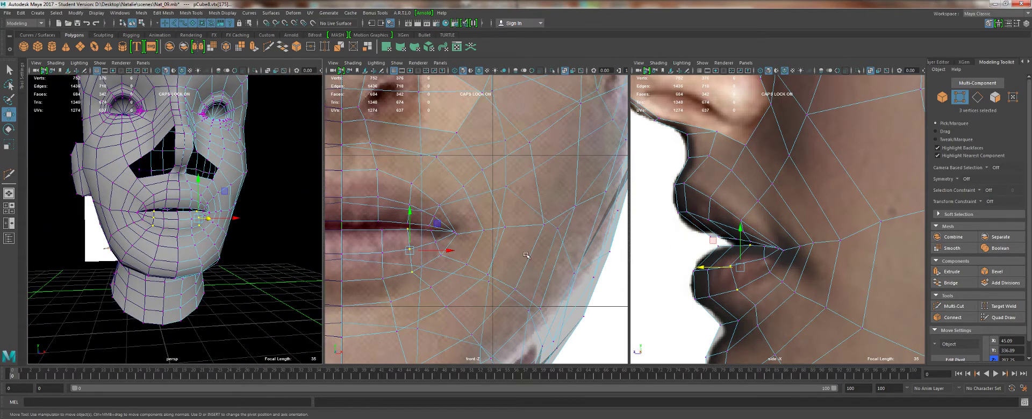
left_click_drag(234, 264, 220, 234, "alt")
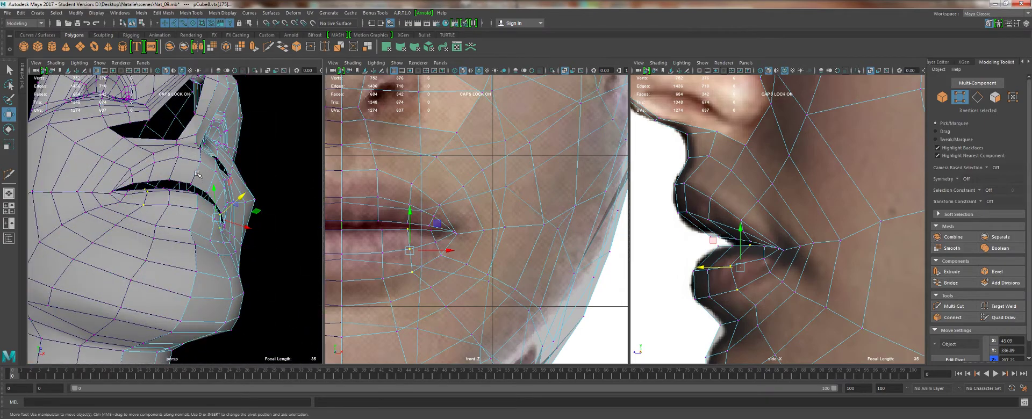
mouse_move(198, 175)
left_mouse_down("alt")
mouse_move(180, 158)
mouse_move(192, 164)
left_mouse_up("alt")
left_click_drag(133, 225, 188, 214, "alt")
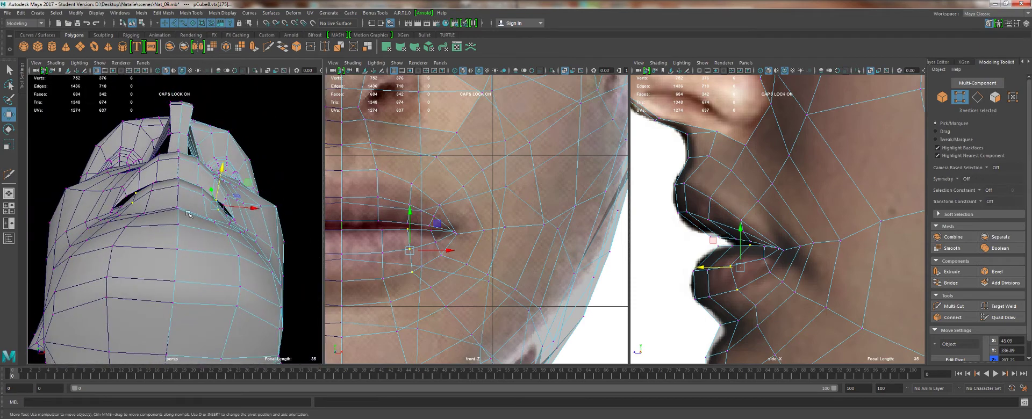
left_click(235, 221)
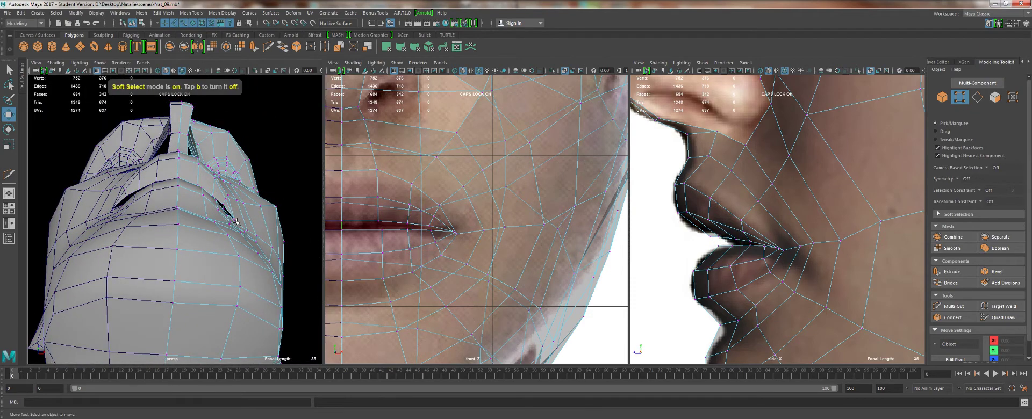
left_click(235, 221)
key("b")
left_click_drag(280, 210, 243, 196)
left_click_drag(268, 220, 269, 220)
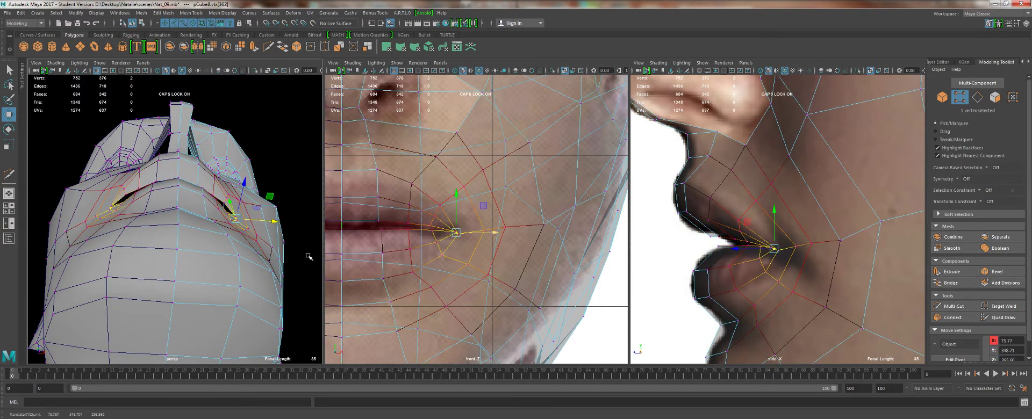
Return to object mode, deselect the head and hide the wireframe overlay in the perspective view.
left_click_drag(176, 281, 194, 178, "alt")
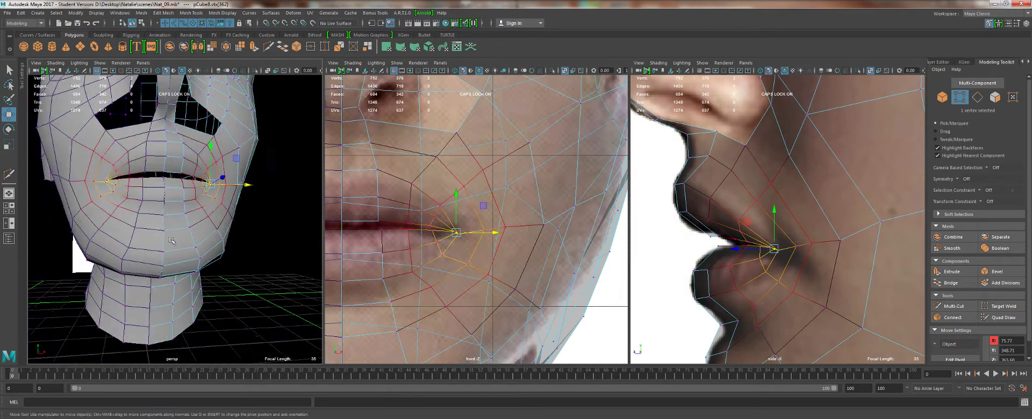
left_click(240, 262)
right_click_drag(241, 262, 179, 226, "alt")
right_click_drag(180, 188, 212, 173)
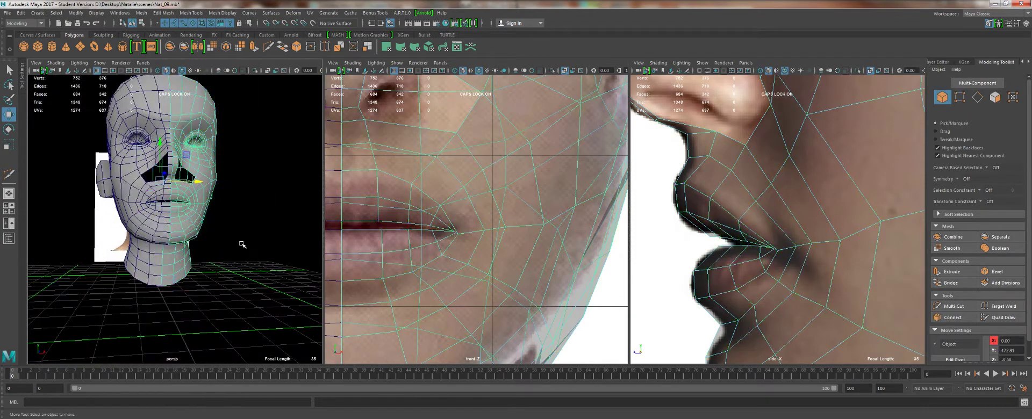
left_click(242, 245)
left_click_drag(242, 245, 161, 277, "alt")
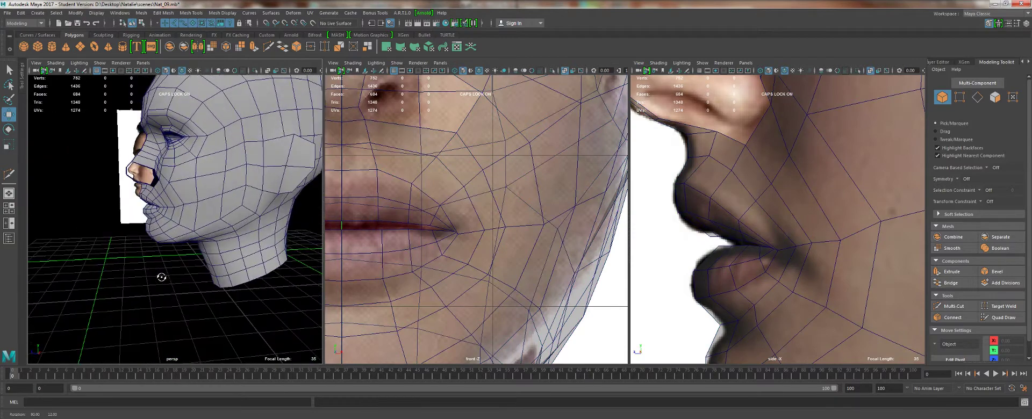
left_click(181, 70)
Examine the shaded lips and chin from both sides and compare the full side profile with the reference.
mouse_move(100, 185)
left_mouse_down("alt")
mouse_move(241, 180)
mouse_move(246, 214)
left_mouse_up("alt")
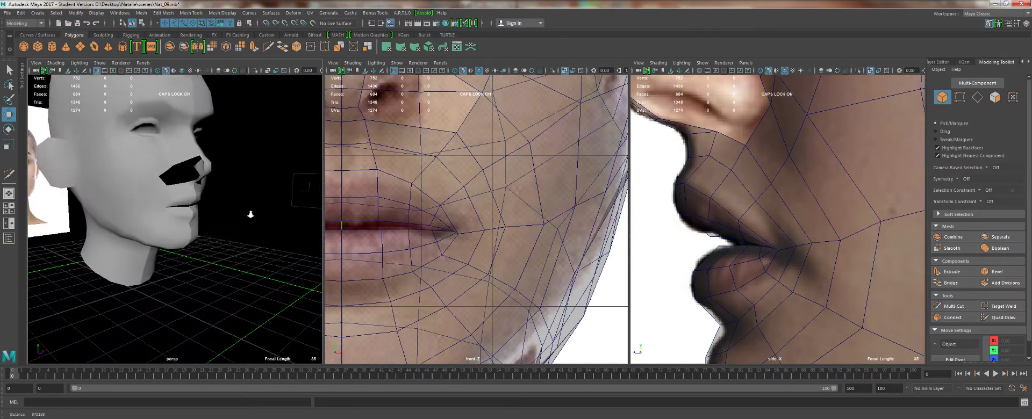
scroll(213, 198, "up", 4)
left_click(181, 196)
scroll(231, 237, "up", 4)
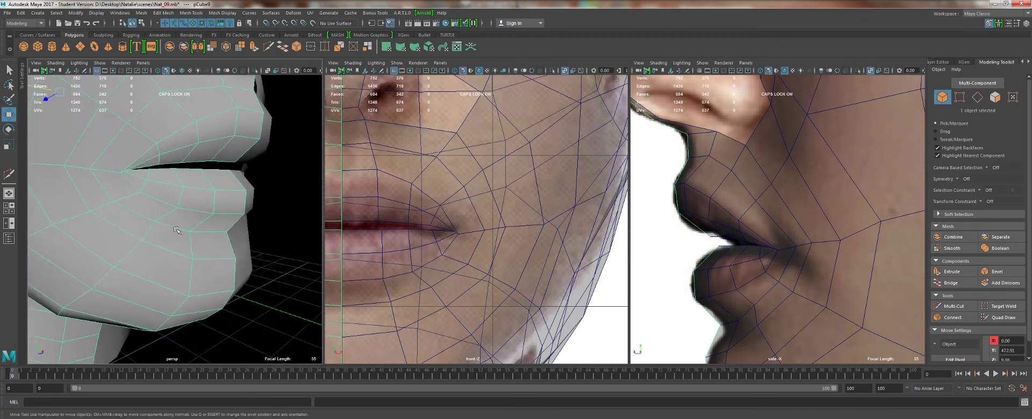
scroll(247, 237, "down", 5)
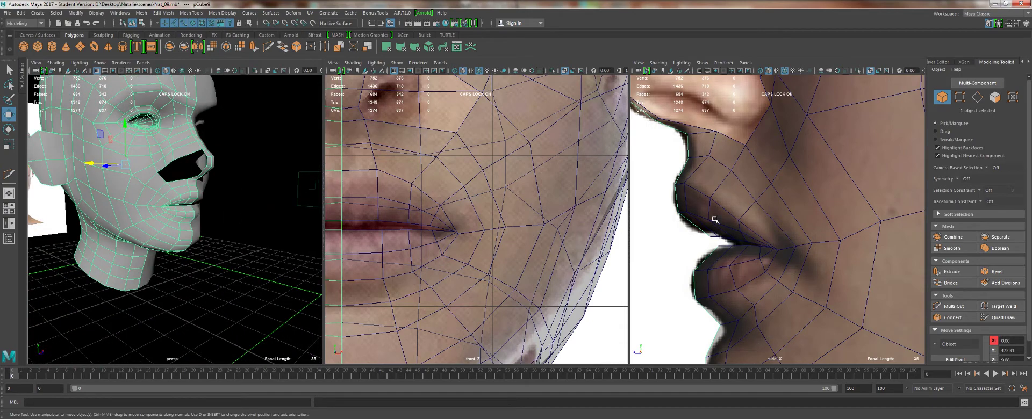
right_click_drag(760, 189, 720, 172, "alt")
right_click_drag(827, 232, 743, 181, "alt")
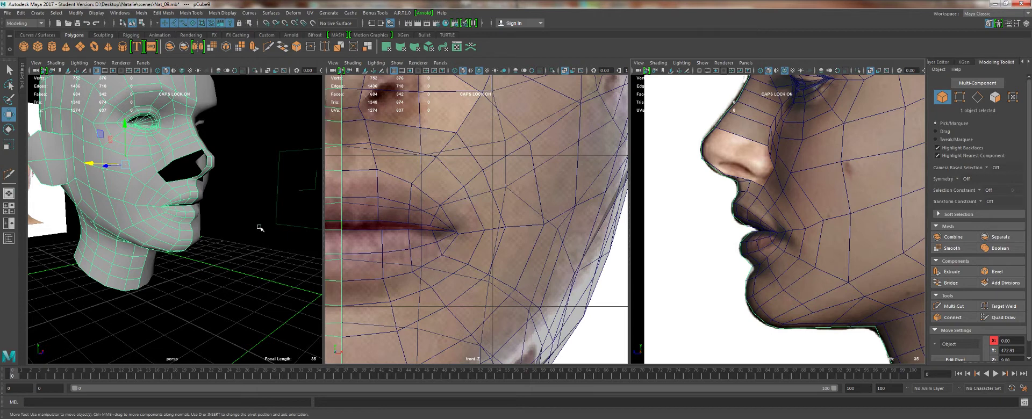
right_click_drag(237, 314, 203, 271, "alt")
left_click_drag(203, 272, 150, 252, "alt")
right_click_drag(150, 253, 209, 264, "alt")
left_click_drag(209, 264, 140, 281, "alt")
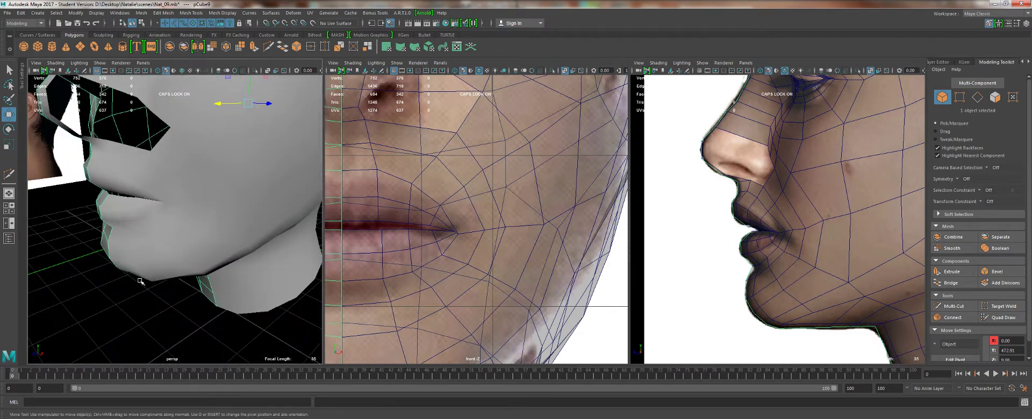
Select the border edges around the mouth opening on the editable half of the head to check their count.
left_click_drag(127, 201, 185, 205, "alt")
right_click_drag(186, 205, 215, 210, "alt")
left_click(157, 207)
left_click_drag(156, 207, 122, 173, "alt")
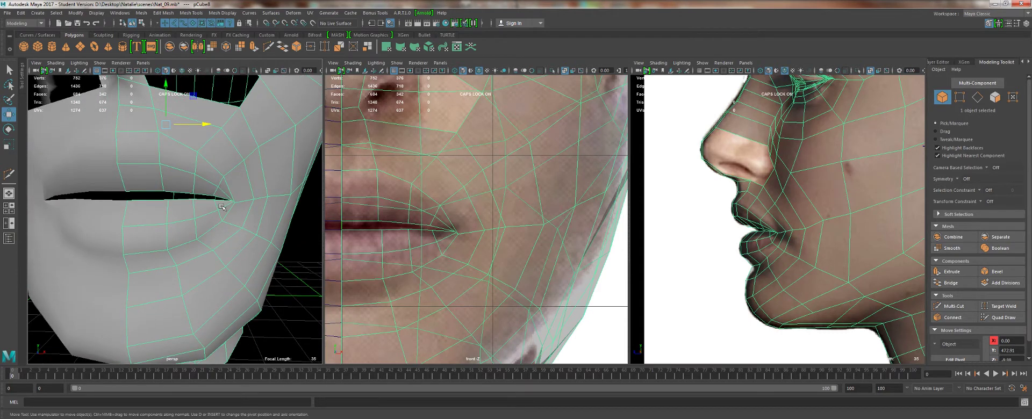
right_click_drag(134, 163, 134, 144)
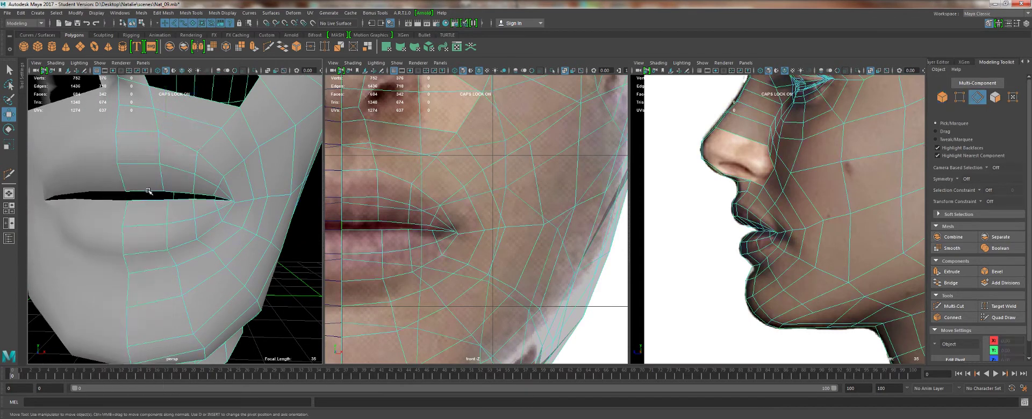
left_click(173, 191)
key("q")
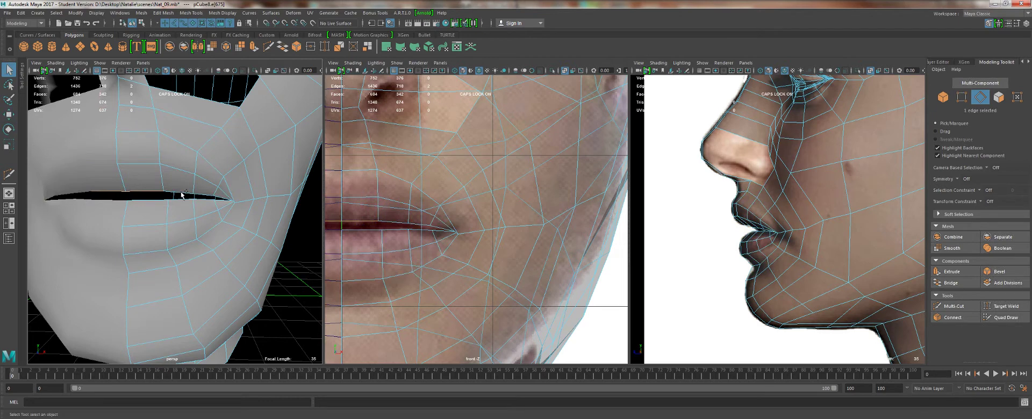
left_click(182, 194, "shift")
left_click(205, 195, "shift")
left_click(225, 200, "shift")
left_click(201, 201, "shift")
left_click(181, 200, "shift")
left_click(112, 200, "shift")
left_click_drag(75, 182, 187, 195, "alt")
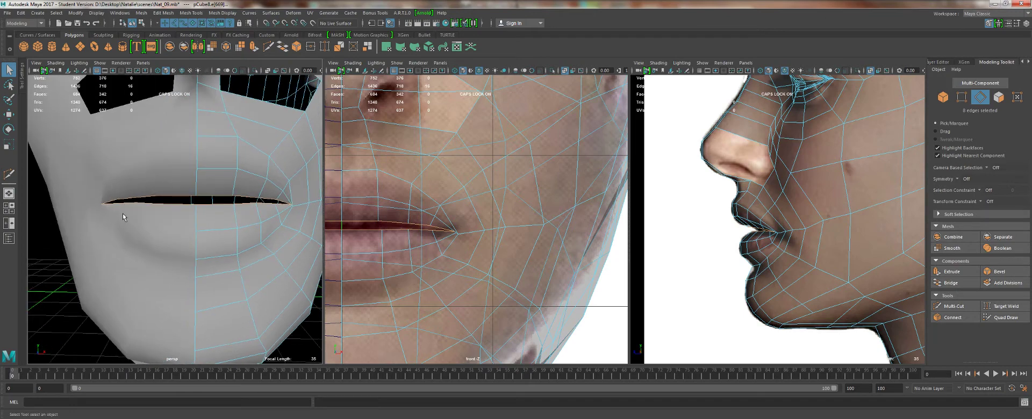
Create a polygon sphere with a radius of about 57 units beside the jaw in the front view.
right_click_drag(230, 206, 237, 235, "alt")
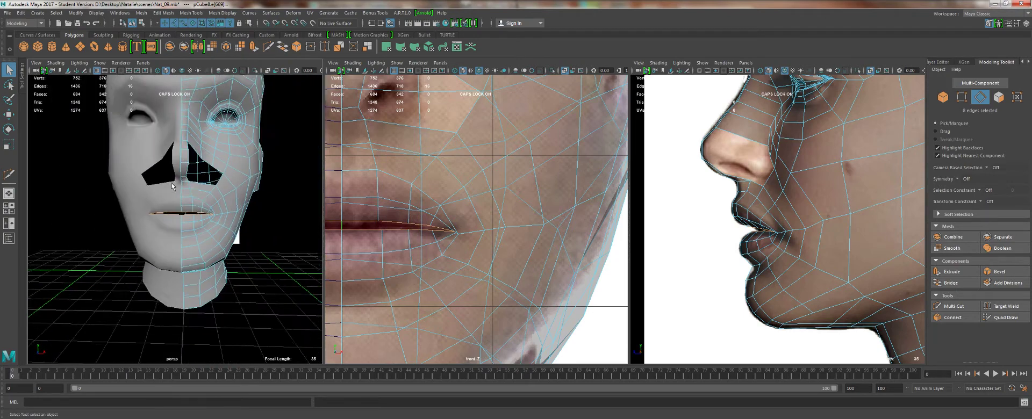
left_click_drag(237, 235, 184, 214, "alt")
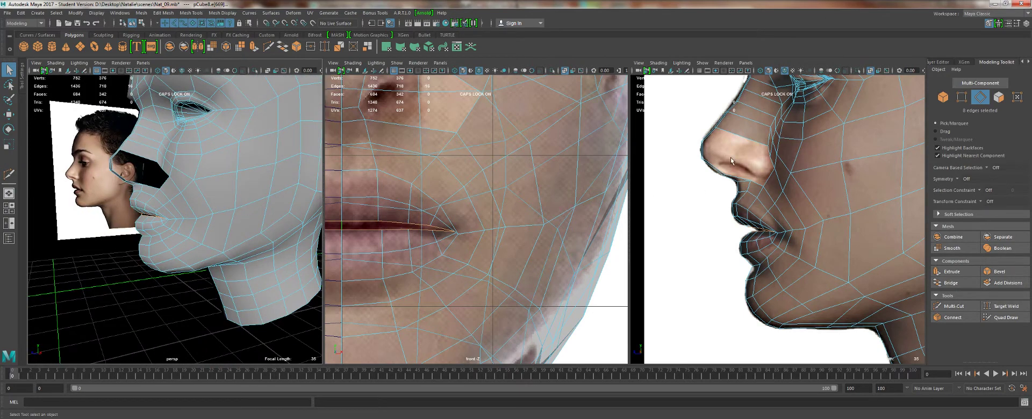
scroll(730, 157, "down", 6)
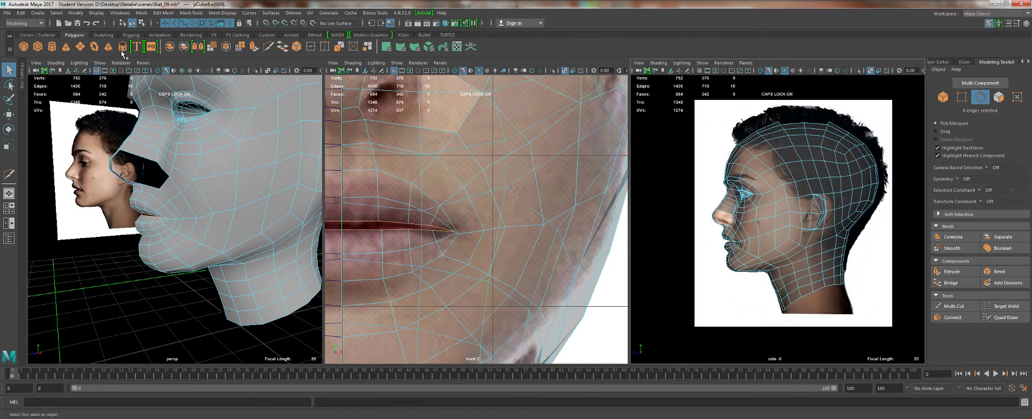
left_click(25, 47)
right_click_drag(391, 200, 413, 146, "alt")
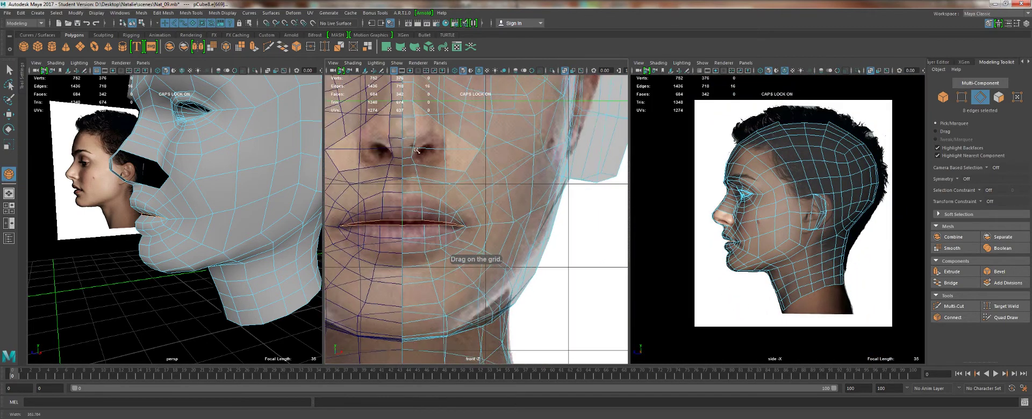
left_click_drag(572, 219, 618, 220)
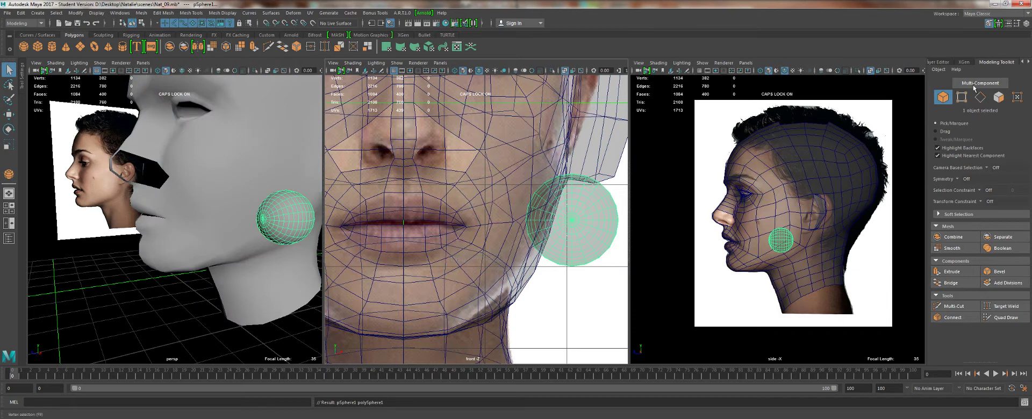
Set the sphere's axis and height subdivisions to 16.
left_click(1017, 24)
scroll(987, 179, "down", 2)
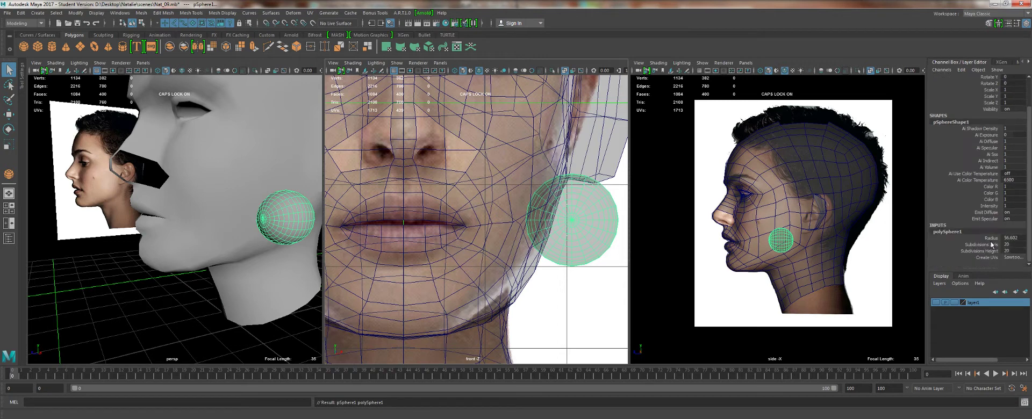
left_click_drag(992, 244, 991, 251)
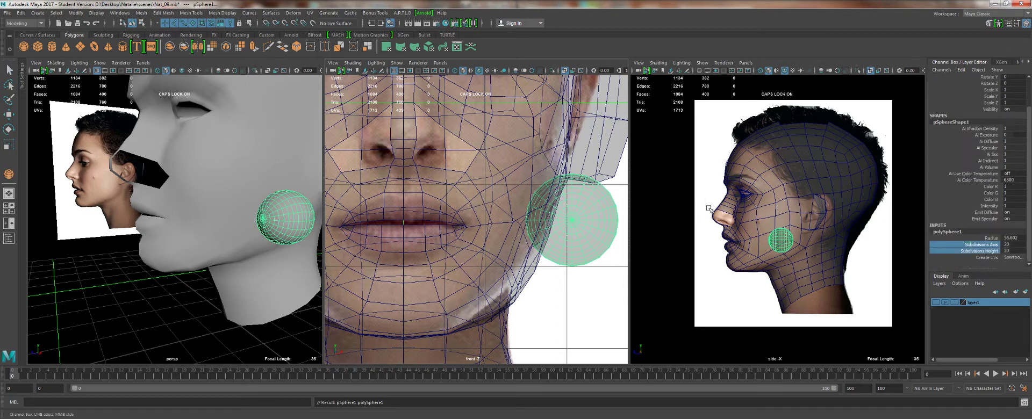
middle_click_drag(710, 209, 690, 210)
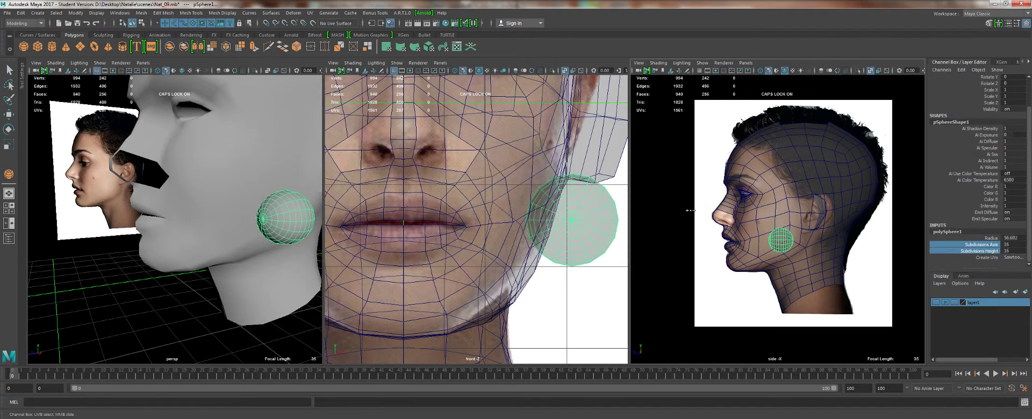
Recheck the head's mouth-opening edges up close in edge mode for comparison with the sphere's subdivisions.
right_click_drag(368, 234, 400, 207, "alt")
middle_click_drag(401, 207, 431, 205, "alt")
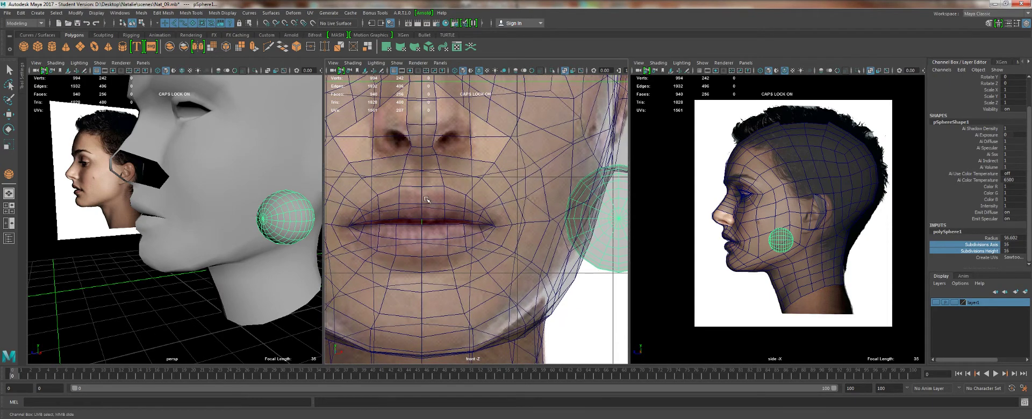
left_click(427, 199)
right_click_drag(427, 202, 427, 179)
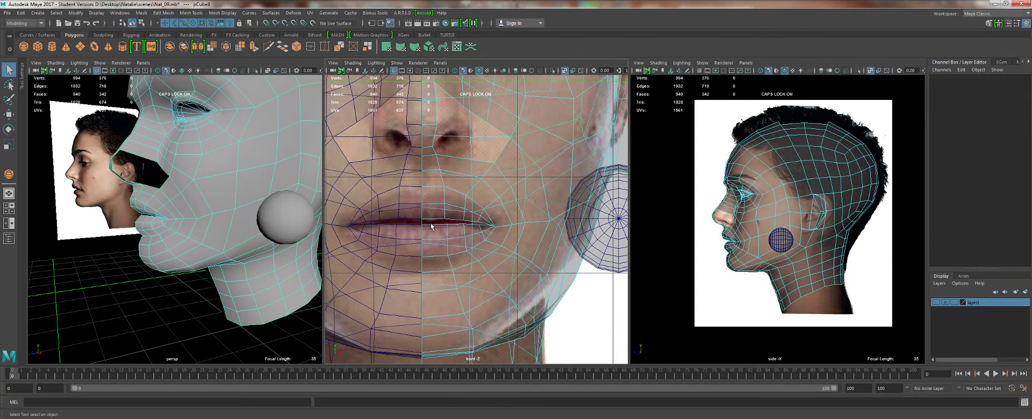
mouse_move(433, 226)
right_mouse_down("alt")
mouse_move(454, 231)
mouse_move(439, 236)
right_mouse_up("alt")
scroll(439, 236, "up", 1)
left_click(409, 215)
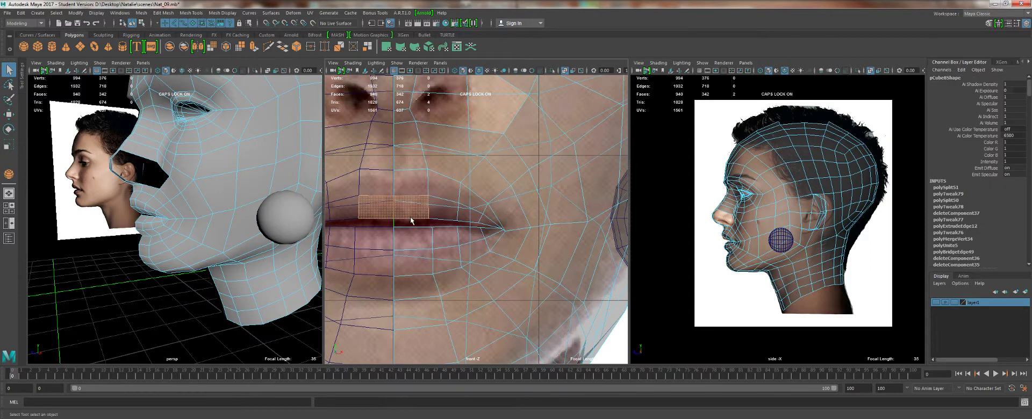
right_click_drag(413, 202, 412, 171)
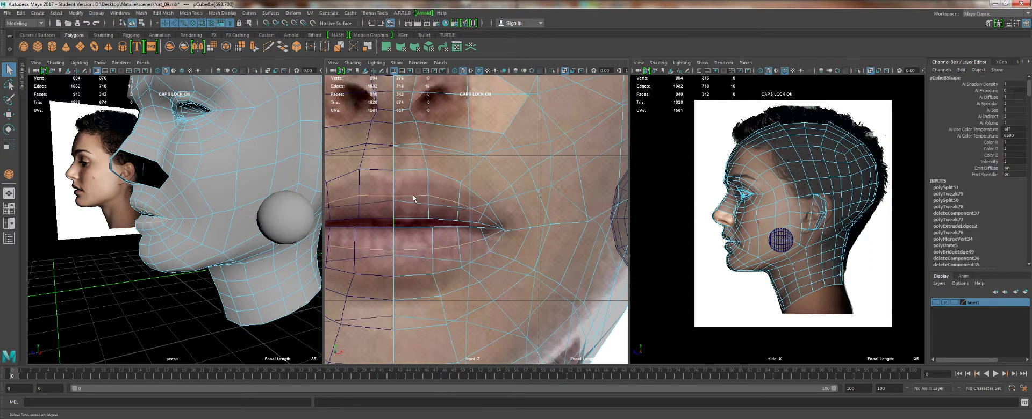
scroll(471, 196, "down", 3)
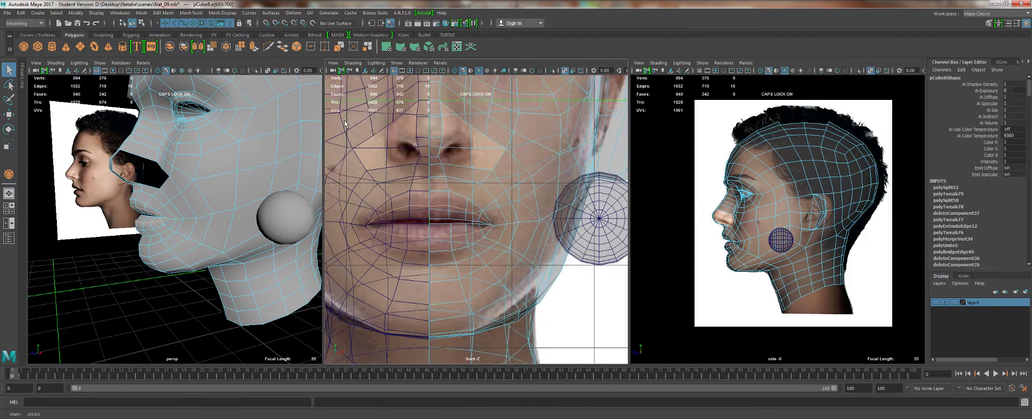
Scale the sphere uniformly to about 1.484, and flatten it vertically to a Y scale of about 1.055.
left_click(573, 216)
middle_click_drag(606, 215, 545, 214, "alt")
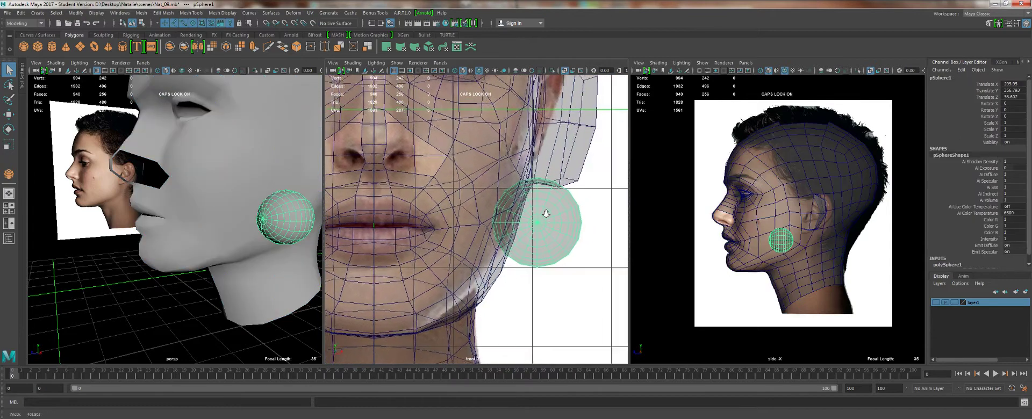
scroll(543, 212, "down", 2)
key("w")
right_click_drag(539, 210, 567, 194)
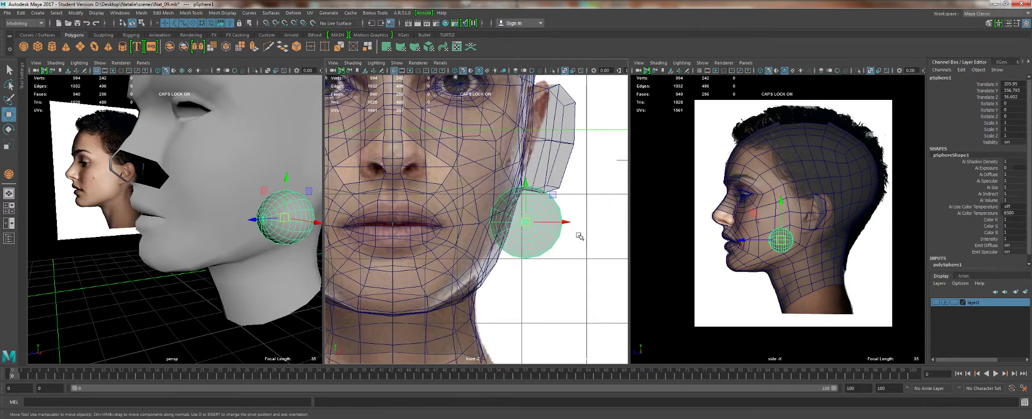
key("r")
middle_click_drag(556, 240, 560, 235)
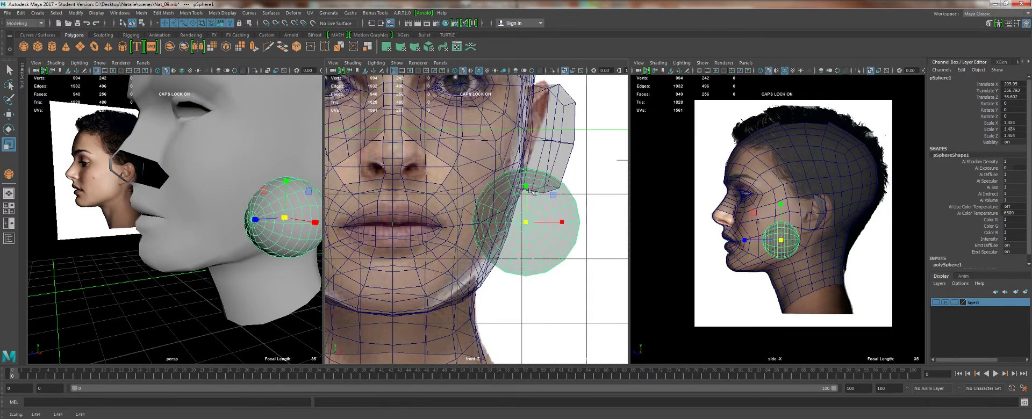
left_click_drag(526, 186, 528, 197)
Move the flattened sphere onto the head's centre line at X 0 and forward, clear of the face.
key("w")
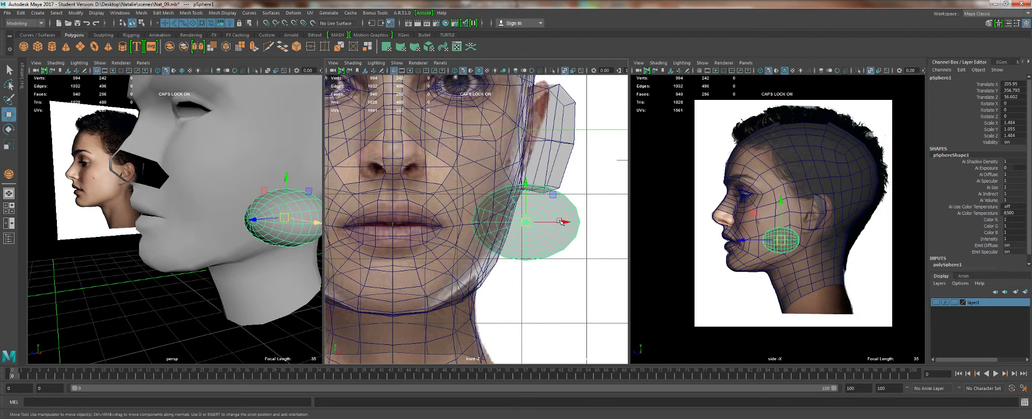
left_click_drag(567, 222, 435, 223)
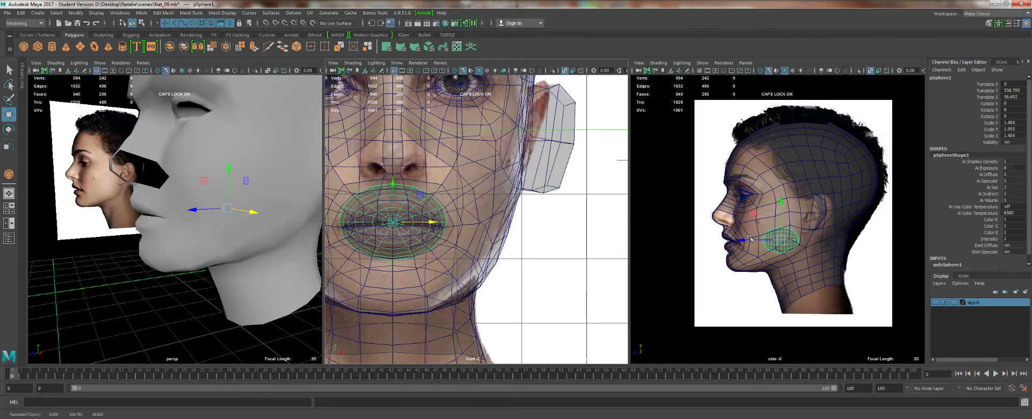
left_click_drag(744, 240, 658, 239)
scroll(785, 230, "up", 3)
middle_click_drag(785, 230, 806, 229, "alt")
scroll(807, 229, "up", 5)
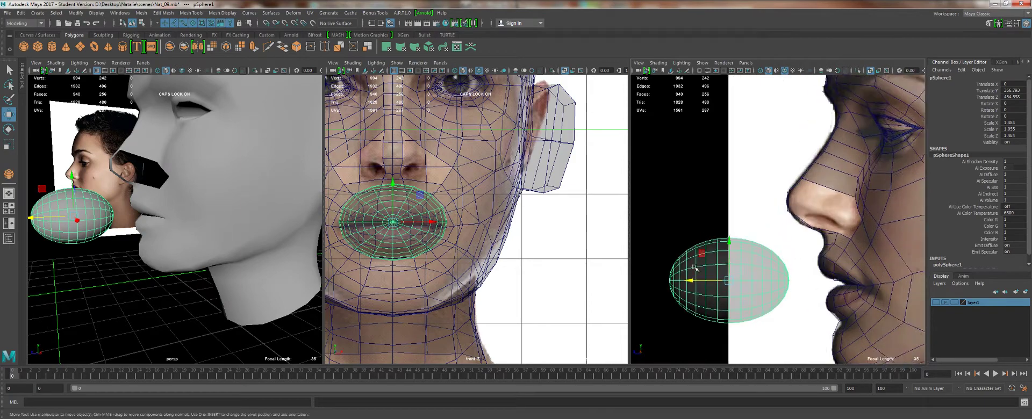
Delete the sphere faces on the end facing away from the head, and return to object mode.
middle_click_drag(686, 262, 743, 237, "alt")
scroll(745, 228, "up", 1)
key("q")
right_click_drag(747, 207, 747, 228)
left_click_drag(695, 199, 756, 317)
key("Delete")
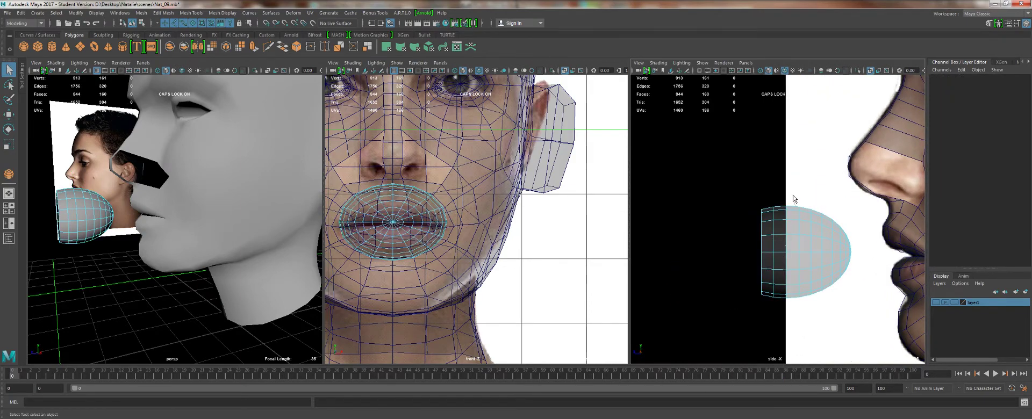
right_click_drag(793, 199, 767, 246)
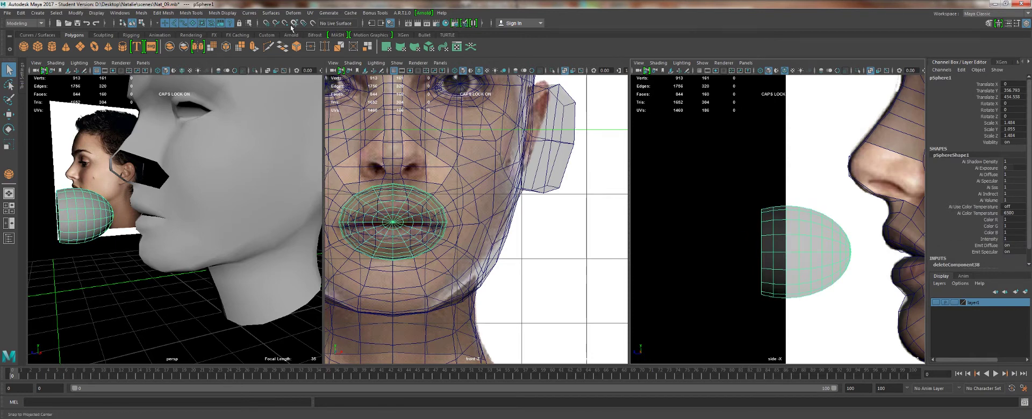
Reverse the normals of the open sphere so that its surface faces inward.
left_click_drag(87, 228, 181, 201, "alt")
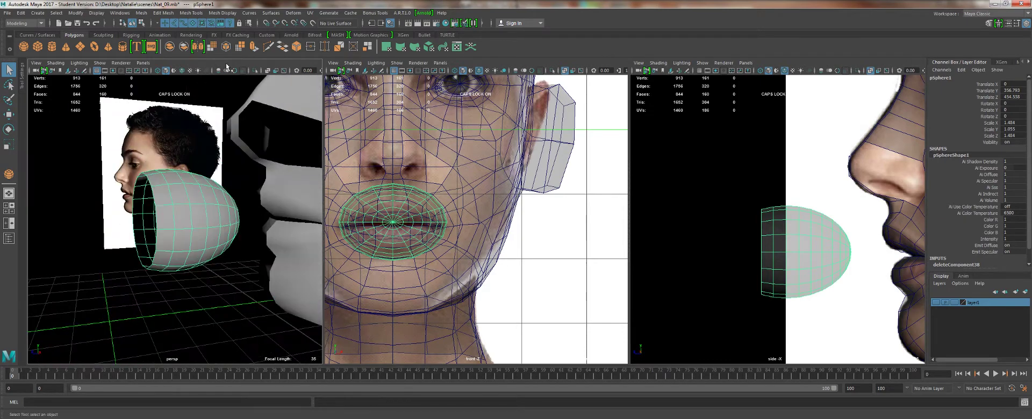
left_click(293, 13)
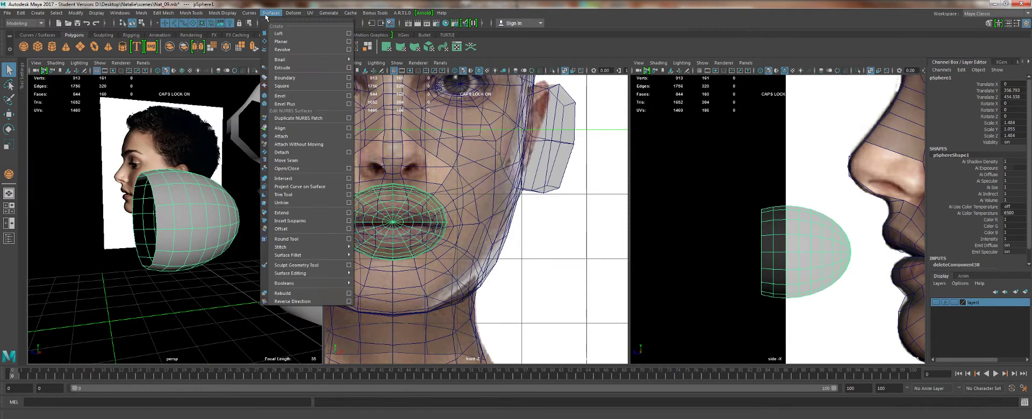
left_click(225, 13)
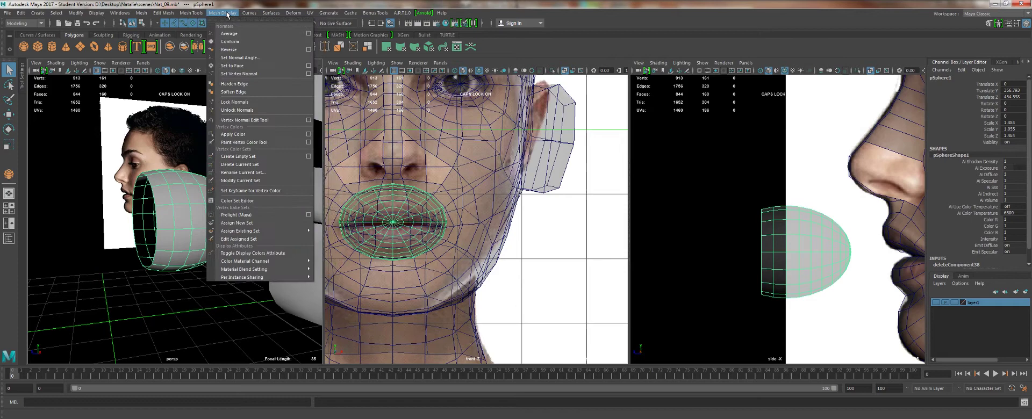
left_click(229, 49)
left_click_drag(65, 205, 233, 212, "alt")
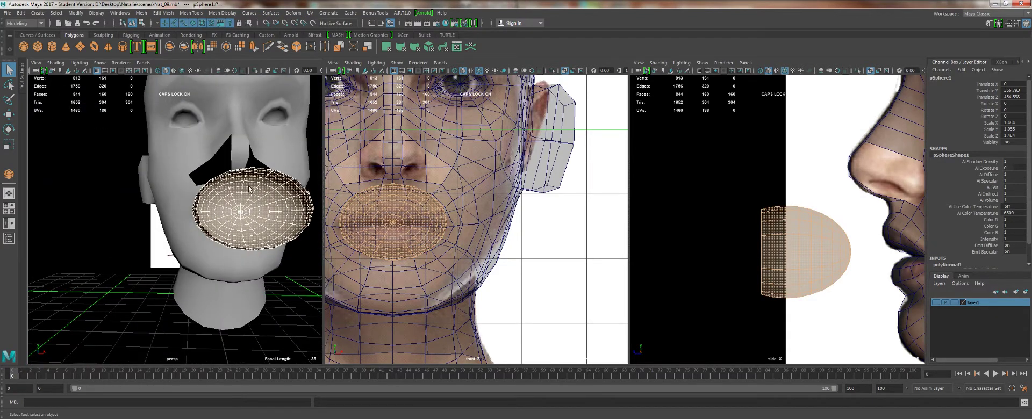
Delete the open sphere's faces on the mirrored side of the centre line, and return to object mode.
right_click_drag(248, 190, 249, 208)
left_click_drag(228, 188, 218, 188, "alt")
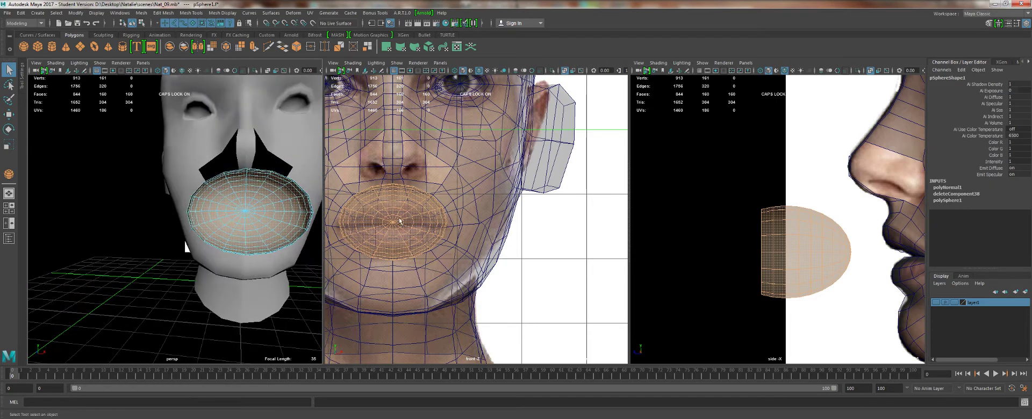
middle_click_drag(357, 196, 369, 194, "alt")
left_click_drag(400, 280, 408, 295)
key("Delete")
right_click_drag(427, 204, 463, 184)
Move the half bowl back inside the head behind the lips, to about Z 208.
key("w")
right_click_drag(810, 215, 710, 230, "alt")
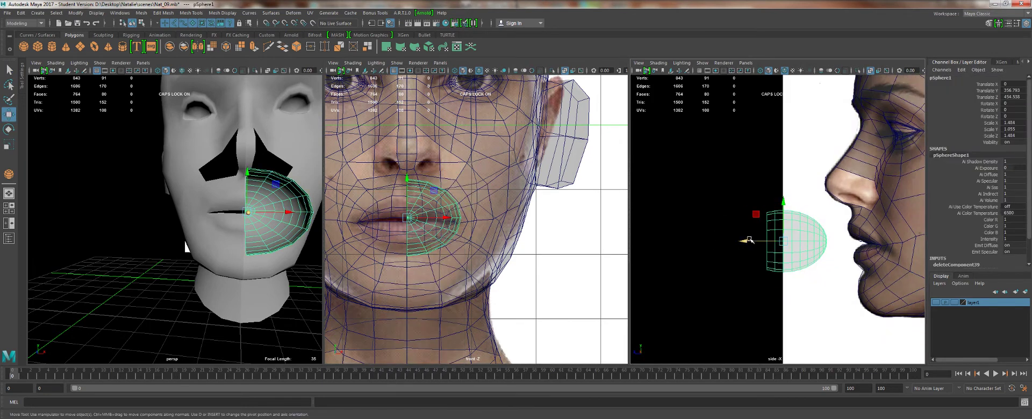
left_click_drag(746, 244, 896, 244)
middle_click_drag(914, 245, 787, 235, "alt")
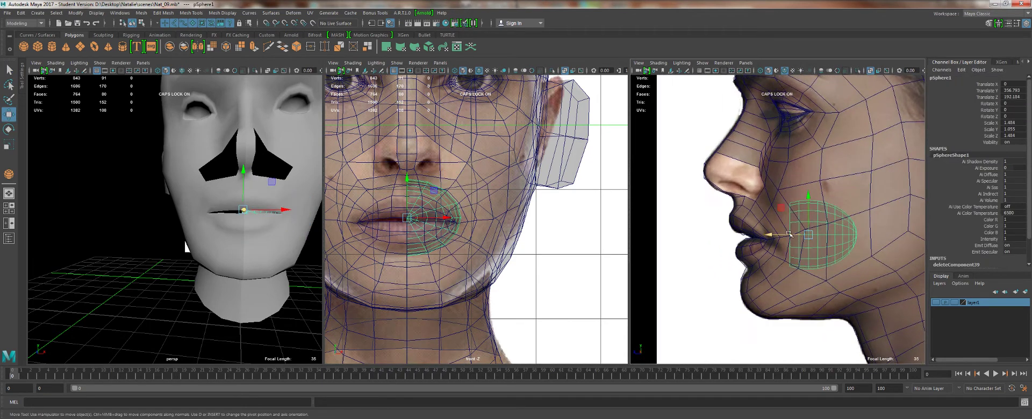
left_click_drag(787, 235, 779, 235)
Widen the half bowl sideways past the mouth corner to an X scale of about 2.16.
key("r")
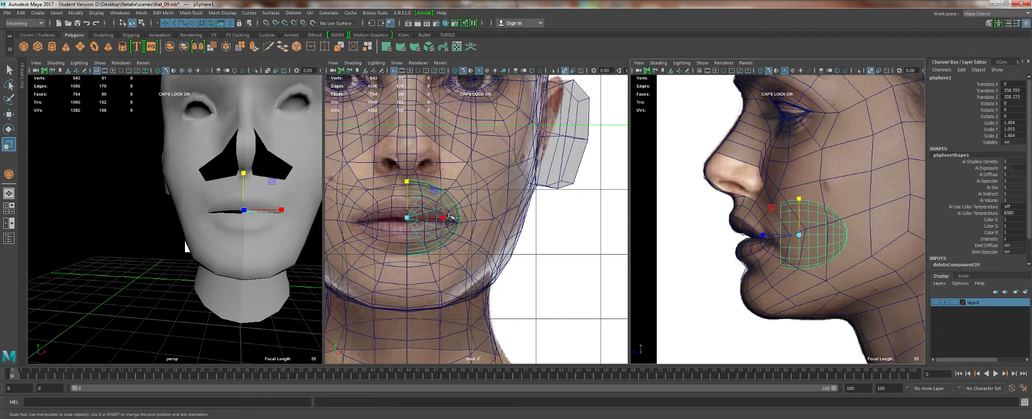
mouse_move(449, 216)
left_mouse_down()
mouse_move(472, 218)
mouse_move(464, 221)
left_mouse_up()
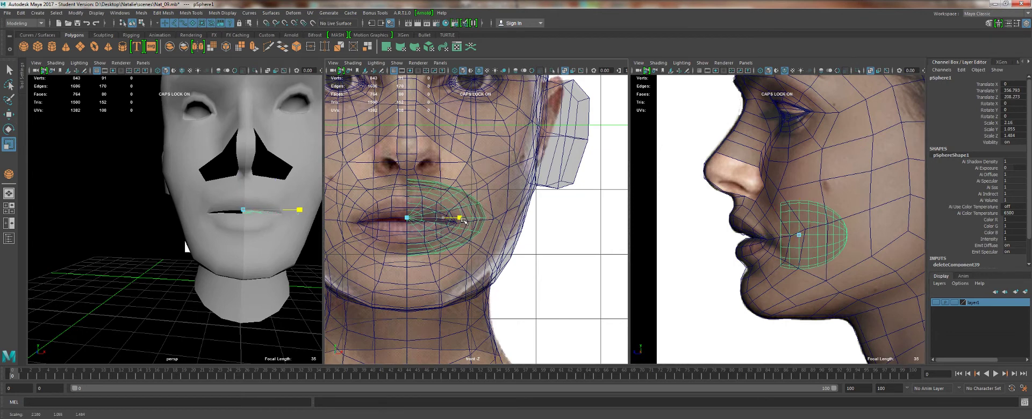
left_click_drag(295, 260, 173, 228, "alt")
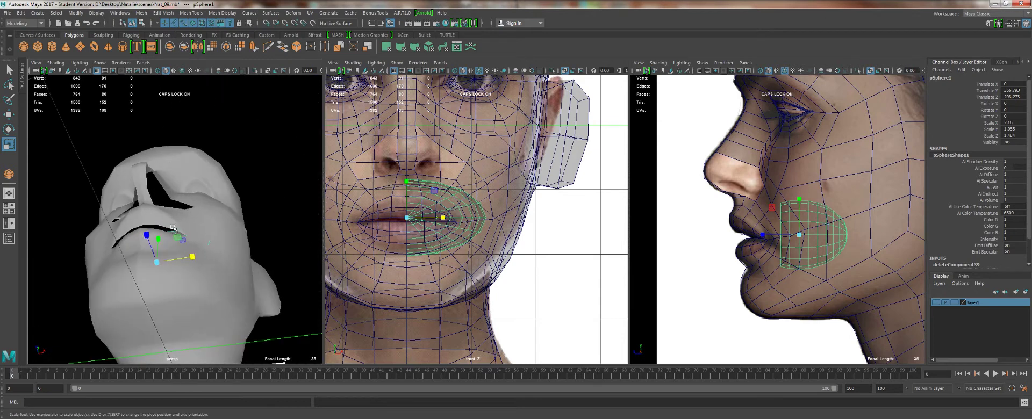
Narrow the half bowl to an X scale of about 1.68 and combine it with the half head mesh.
left_click_drag(190, 258, 183, 255)
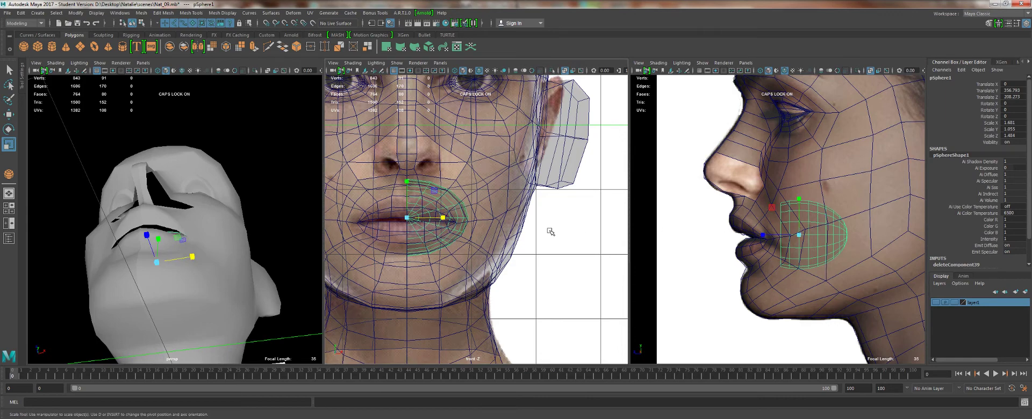
left_click(482, 183)
left_click(445, 245)
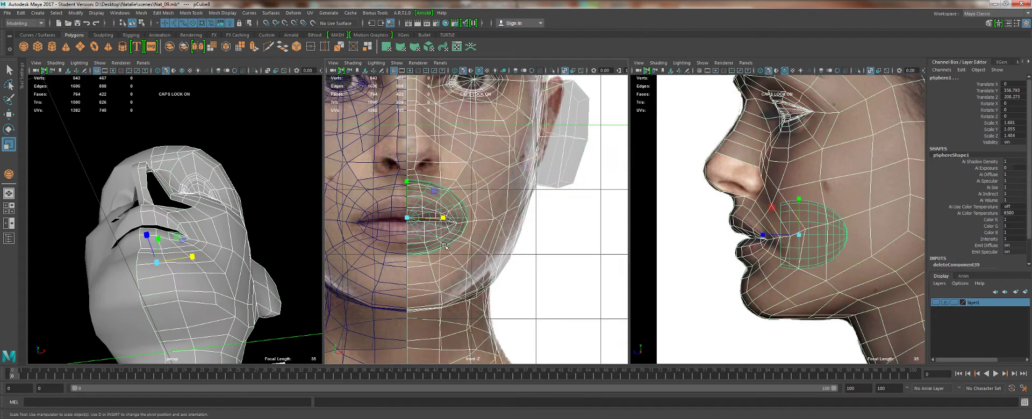
left_click(169, 47)
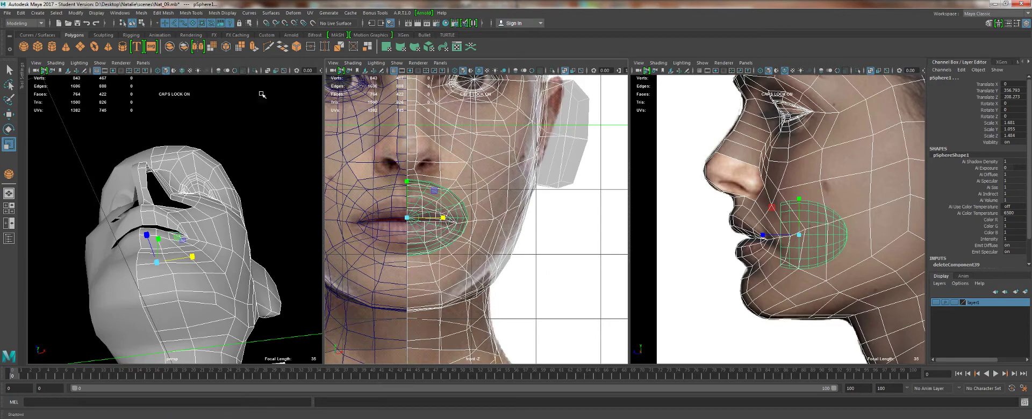
right_click_drag(434, 188, 417, 189, "alt")
right_click_drag(426, 144, 374, 143)
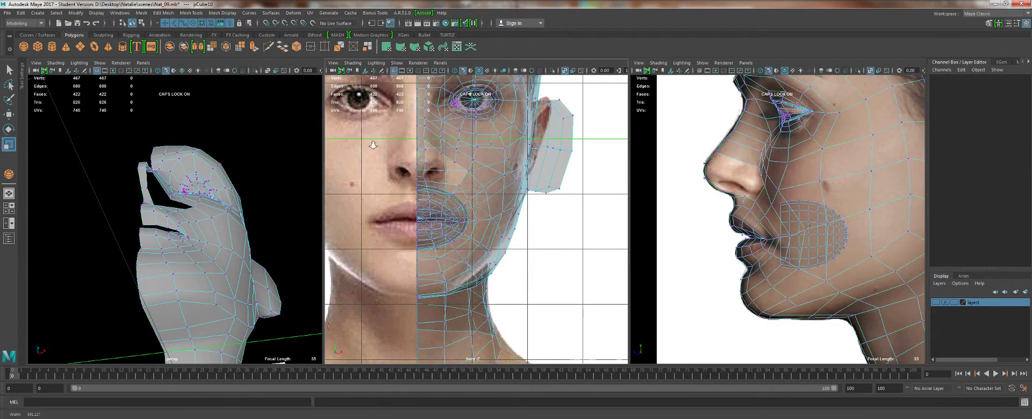
scroll(408, 129, "down", 5)
middle_click_drag(434, 100, 435, 140, "alt")
left_click_drag(461, 368, 452, 373)
middle_click_drag(445, 163, 428, 273, "alt")
Bridge the two open border edges across the notch at the crown of the half head.
left_click_drag(154, 148, 163, 201, "alt")
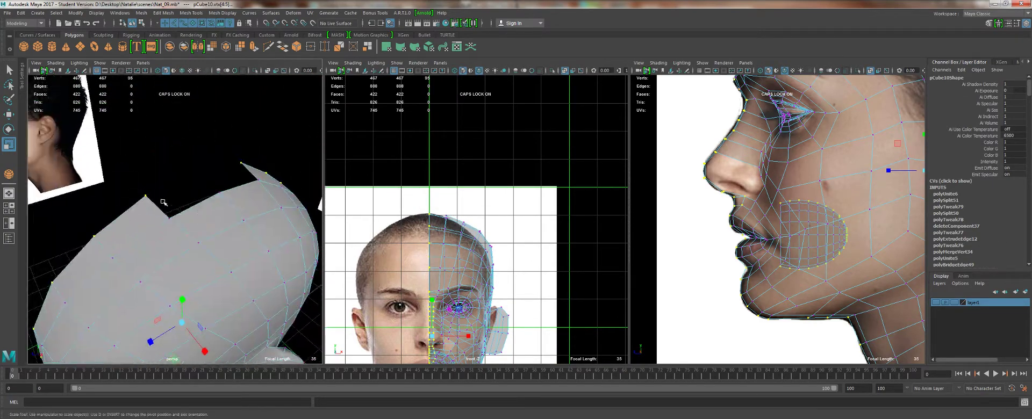
scroll(165, 200, "up", 3)
right_click_drag(226, 205, 207, 164)
left_click(148, 205)
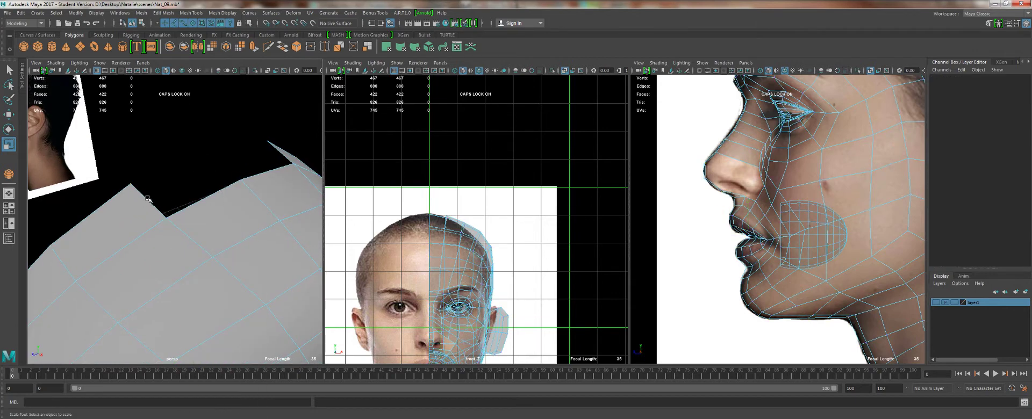
left_click(281, 157, "shift")
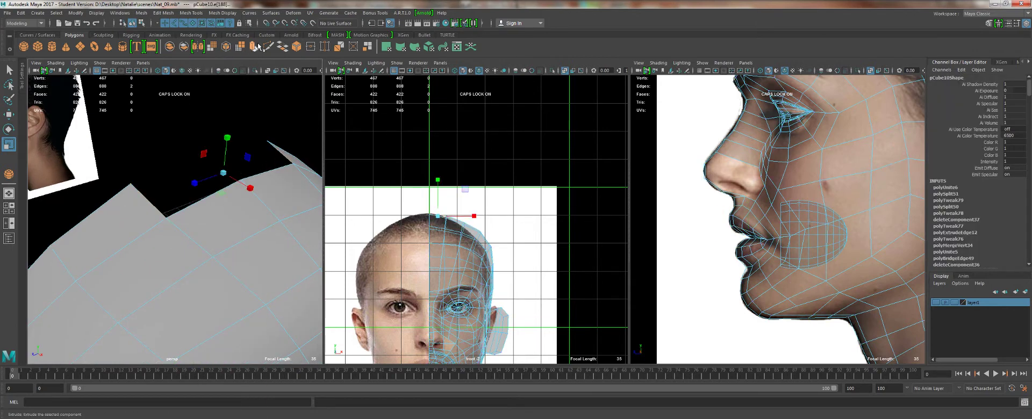
right_click_drag(261, 94, 197, 143, "shift")
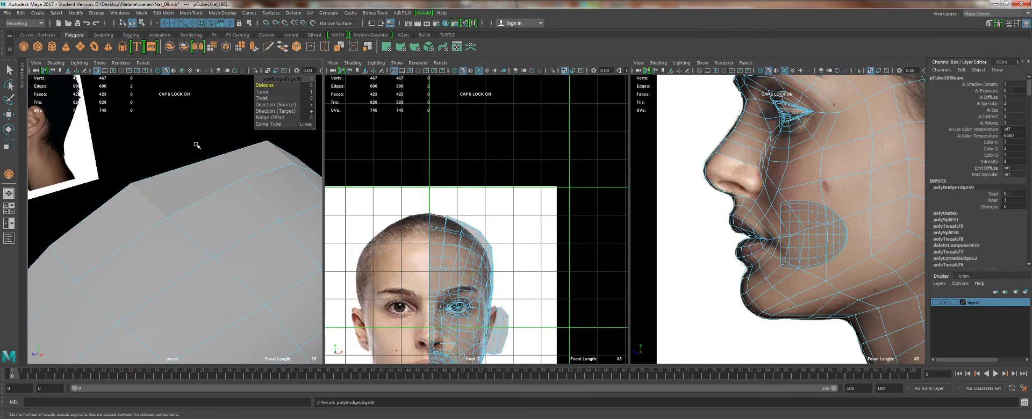
Snap the bridge's inner edge onto the neighbouring vertex at the crown and merge its vertices with a 0.01 distance threshold.
key("w")
left_click(220, 173)
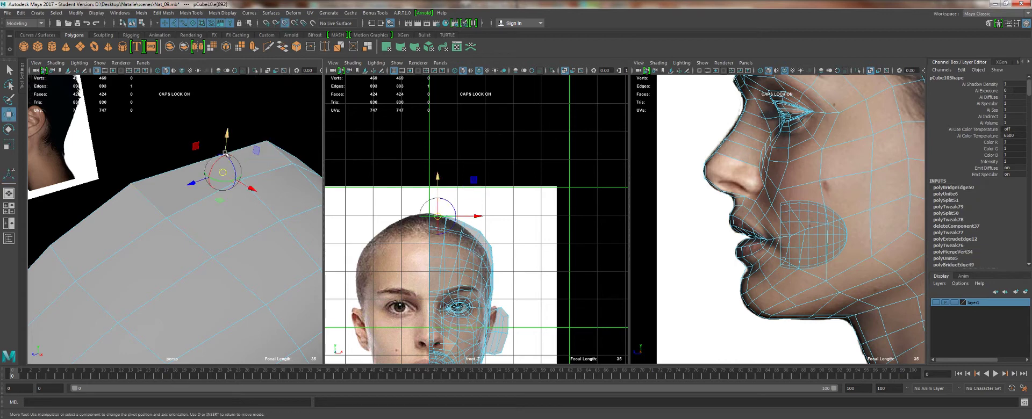
left_click_drag(226, 159, 242, 181)
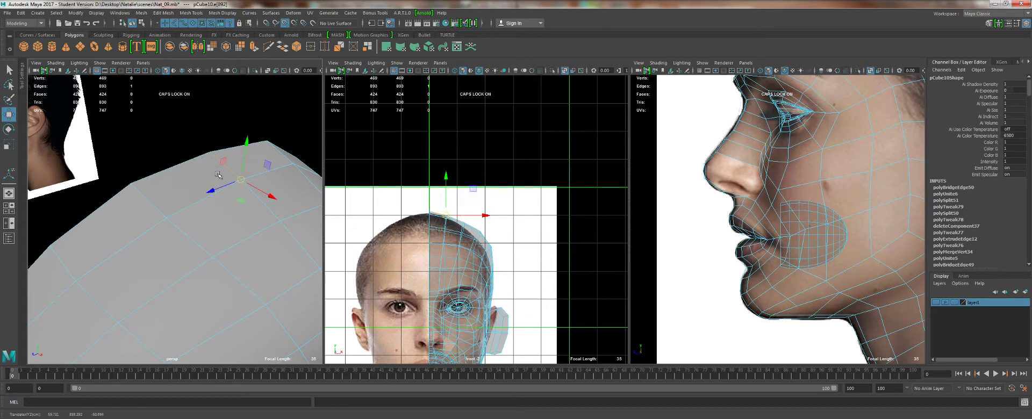
right_click_drag(218, 175, 182, 147, "ctrl")
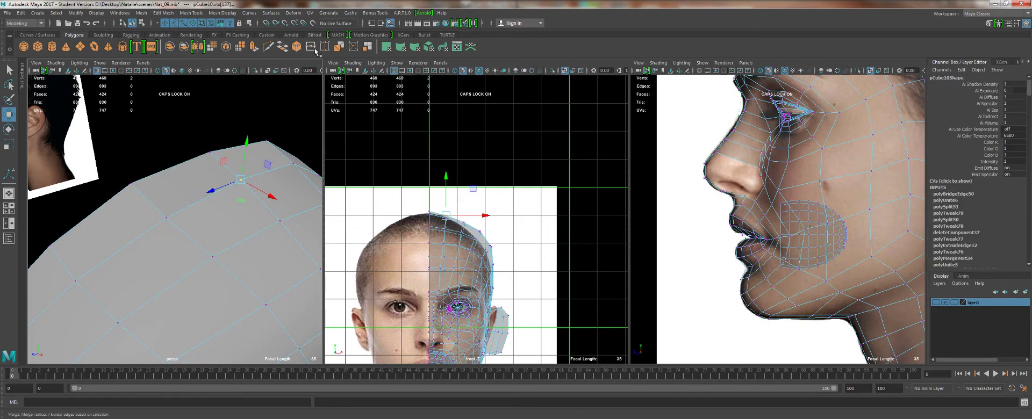
left_click(315, 49)
Select all vertices along the half head's centre line, from the crown over the lips and chin down to the neck.
scroll(343, 230, "up", 5)
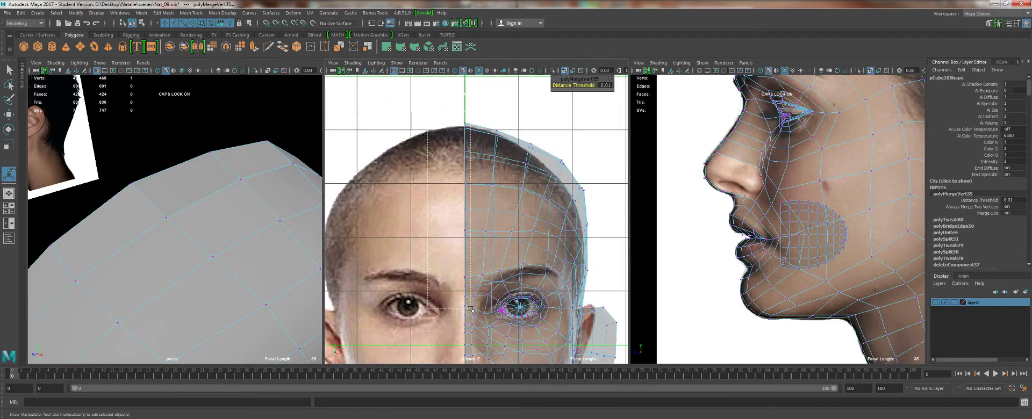
left_click_drag(469, 310, 469, 313)
middle_click_drag(466, 317, 462, 163, "alt")
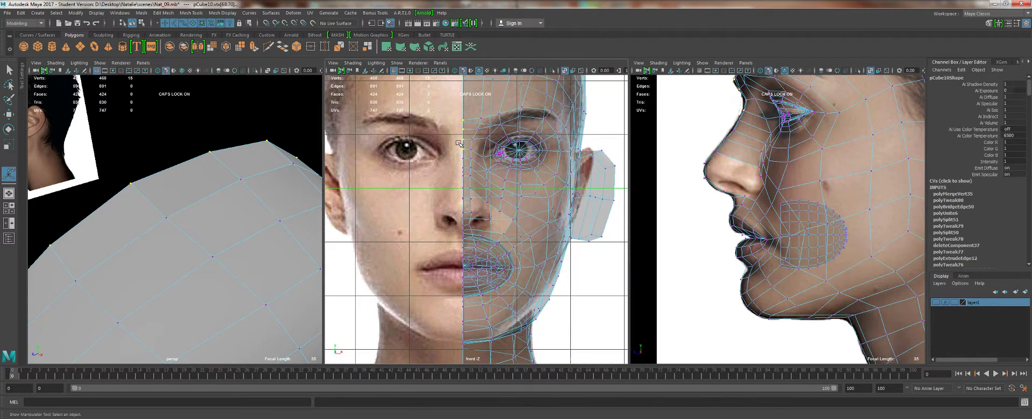
left_click_drag(466, 249, 465, 251)
scroll(460, 258, "up", 8)
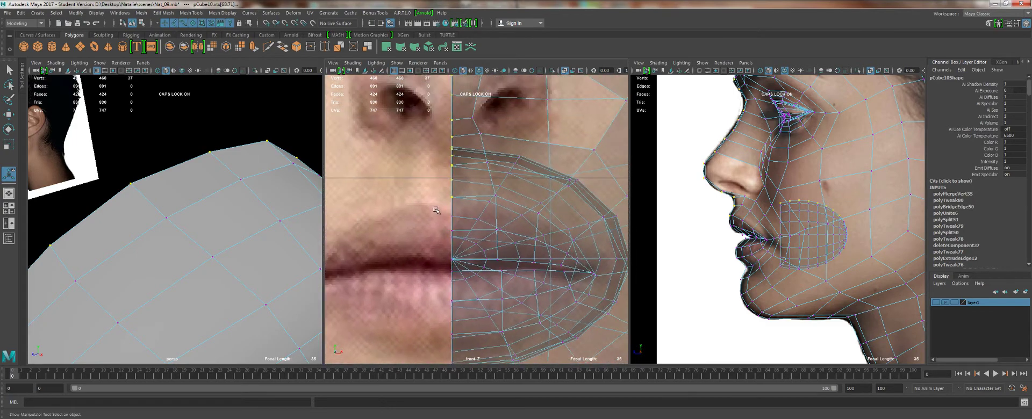
left_click_drag(454, 342, 454, 343)
middle_click_drag(454, 342, 460, 209, "alt")
left_click_drag(464, 302, 463, 303)
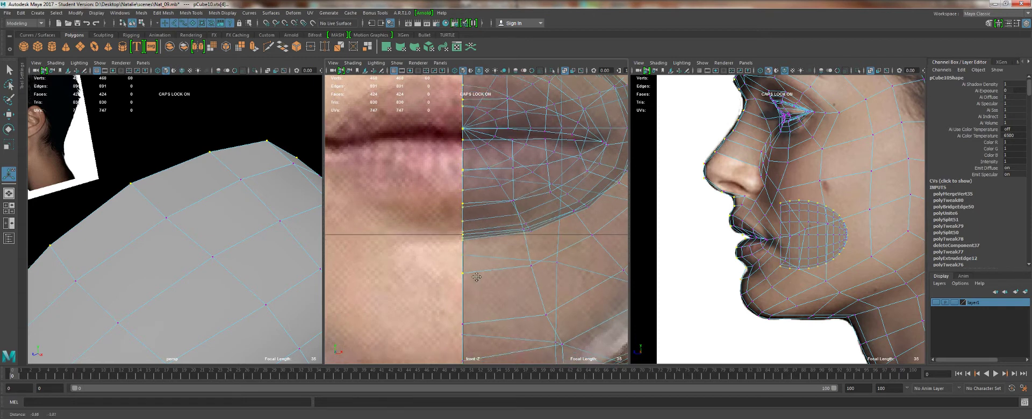
middle_click_drag(463, 302, 455, 183, "alt")
left_click_drag(476, 323, 476, 323)
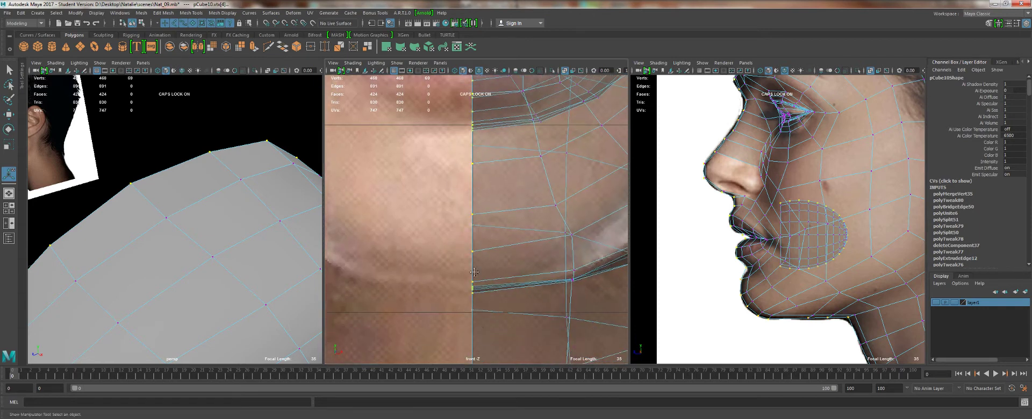
middle_click_drag(475, 322, 451, 204, "alt")
left_click_drag(471, 327, 472, 328)
middle_click_drag(471, 328, 446, 239, "alt")
left_click_drag(484, 360, 485, 360, "shift")
scroll(456, 145, "down", 3)
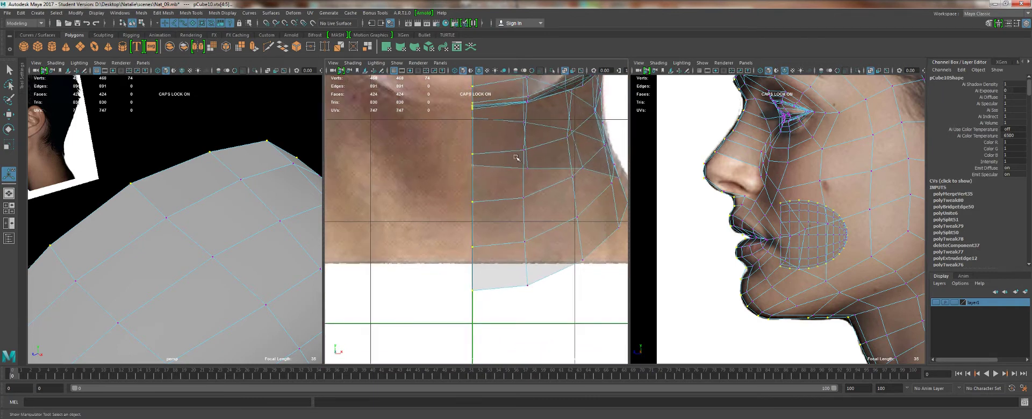
Flatten the selected centre-line vertices along X and snap them to the grid's centre line.
scroll(518, 157, "down", 3)
middle_click_drag(462, 258, 460, 361, "alt")
scroll(466, 136, "down", 2)
key("r")
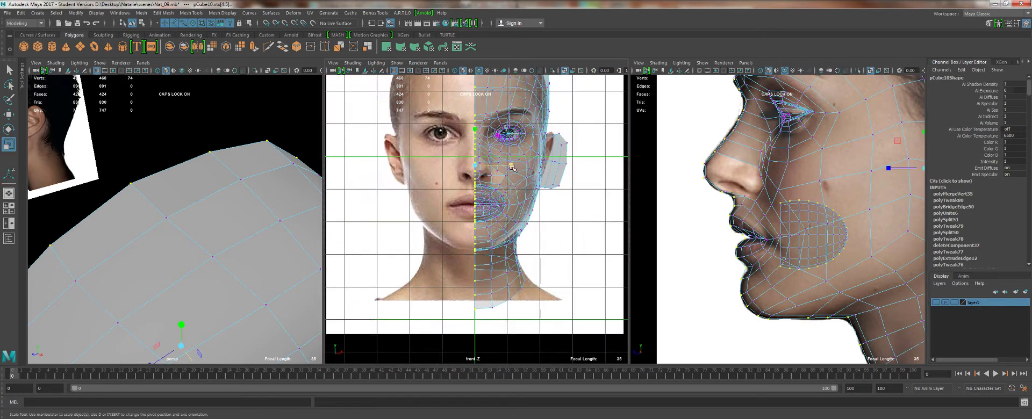
left_click_drag(511, 168, 475, 161)
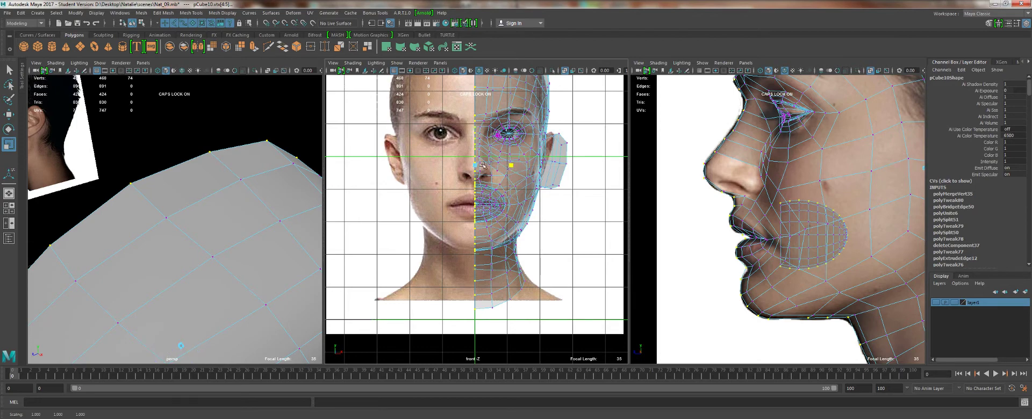
key("w")
key("x")
left_click_drag(512, 166, 476, 168)
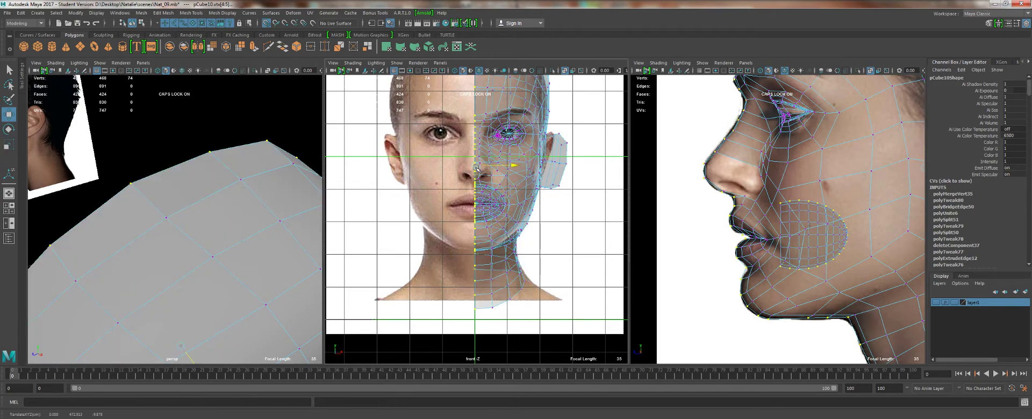
Return the half head to object mode and snap its pivot onto the centre line.
scroll(462, 148, "down", 2)
key("q")
right_click_drag(511, 121, 540, 108)
scroll(538, 123, "up", 3)
key("w")
key("d")
key("v")
left_click_drag(558, 164, 463, 164)
Create a mirrored duplicate of the half head with an X scale of -1, and delete that duplicate.
left_click(21, 12)
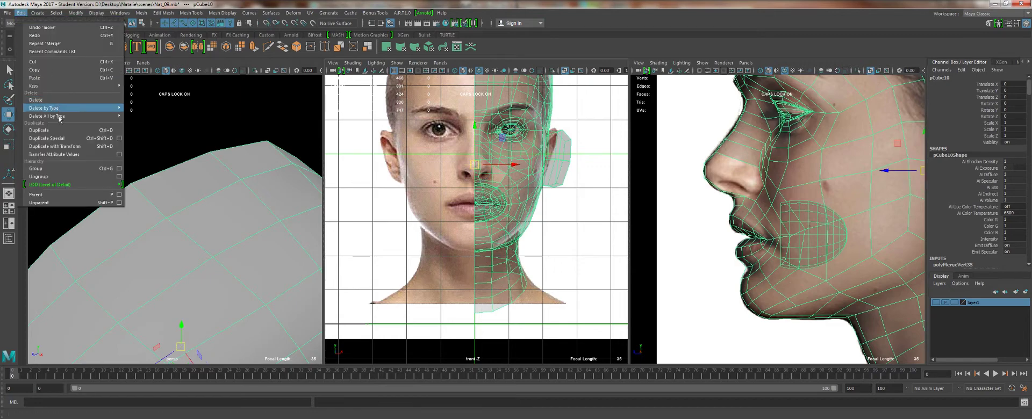
left_click(59, 135)
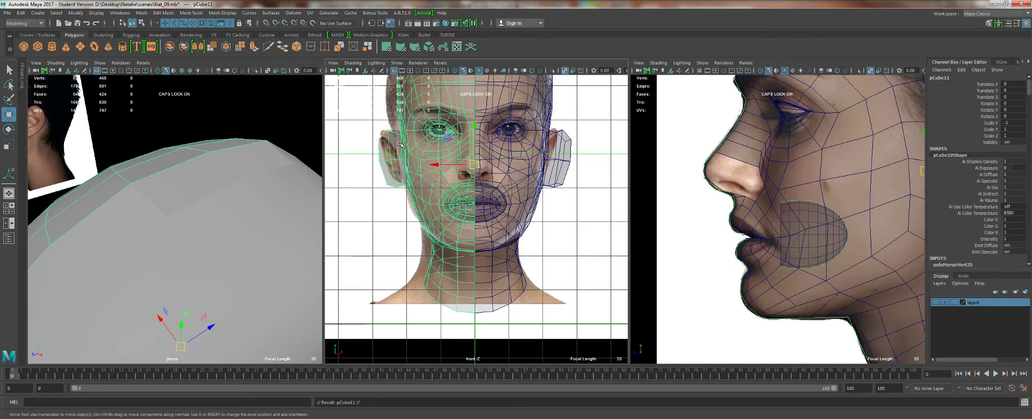
left_click(522, 154)
left_click(438, 149)
key("Delete")
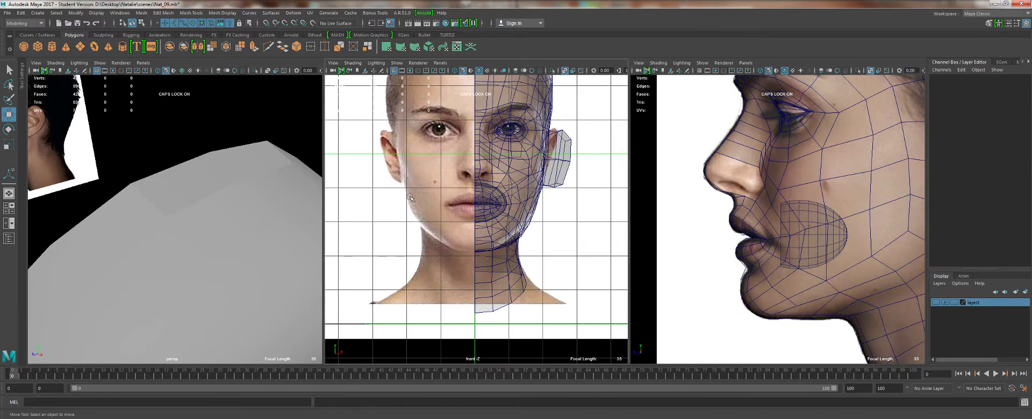
Bridge the mouth bowl's rim edge to the lower lip's inner border edge at the centre line, from inside the head.
left_click_drag(158, 247, 182, 152, "alt")
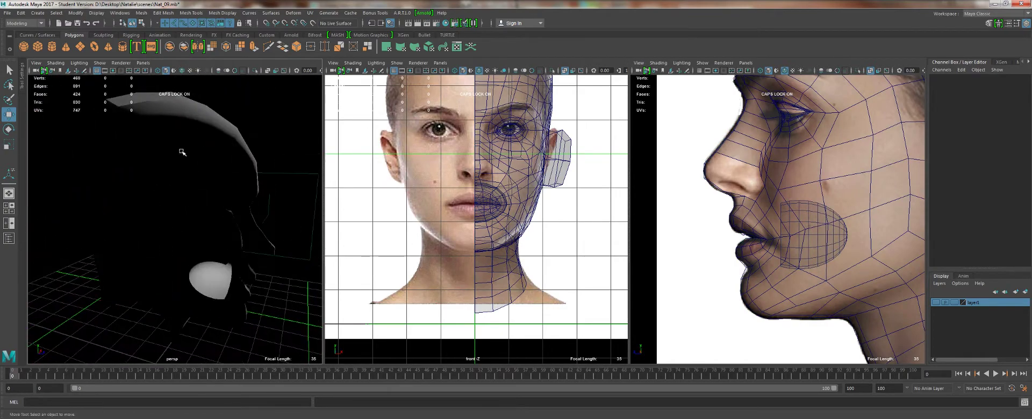
middle_click_drag(168, 138, 138, 79, "alt")
right_click_drag(137, 79, 215, 226, "alt")
left_click(215, 226)
left_click_drag(215, 226, 173, 221, "alt")
right_click_drag(173, 221, 188, 221, "alt")
left_click_drag(188, 222, 234, 191, "alt")
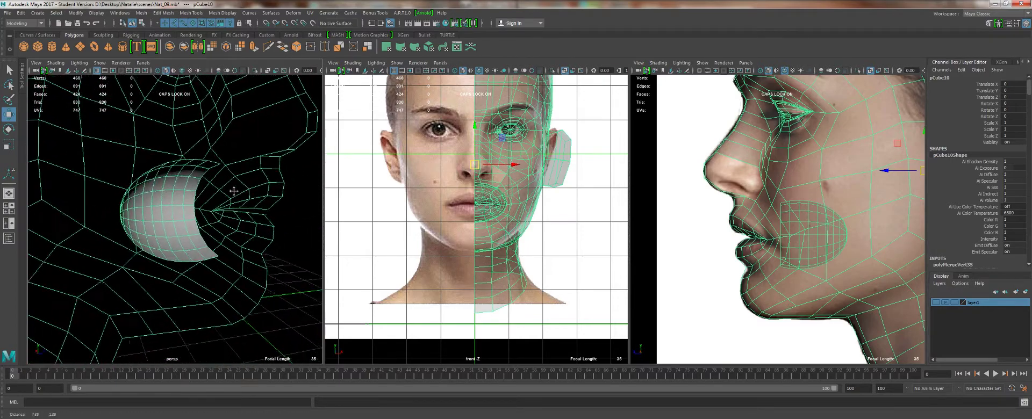
right_click_drag(233, 192, 253, 262, "alt")
key("q")
right_click_drag(167, 206, 167, 181)
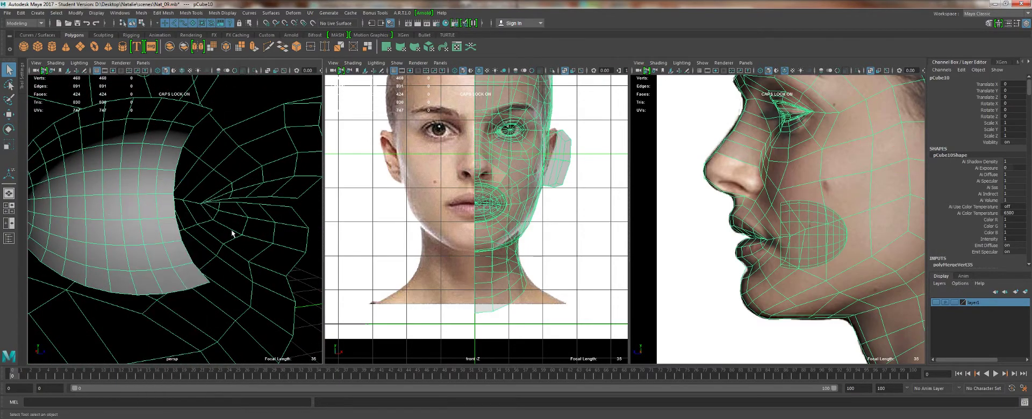
left_click_drag(231, 233, 261, 202, "alt")
double_click(261, 201)
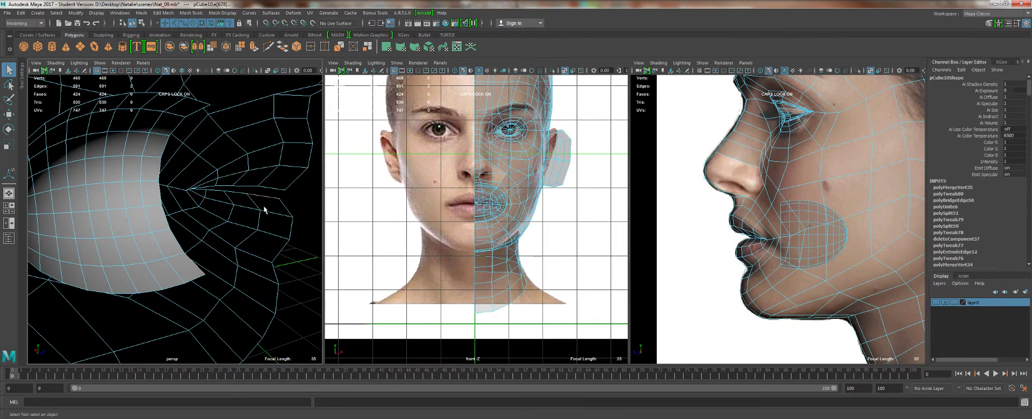
key("g")
Bridge the bowl rim to the upper lip's inner border at the centre line, and bridge the remaining open borders around the mouth.
left_click_drag(264, 210, 272, 216, "alt")
left_click(197, 141)
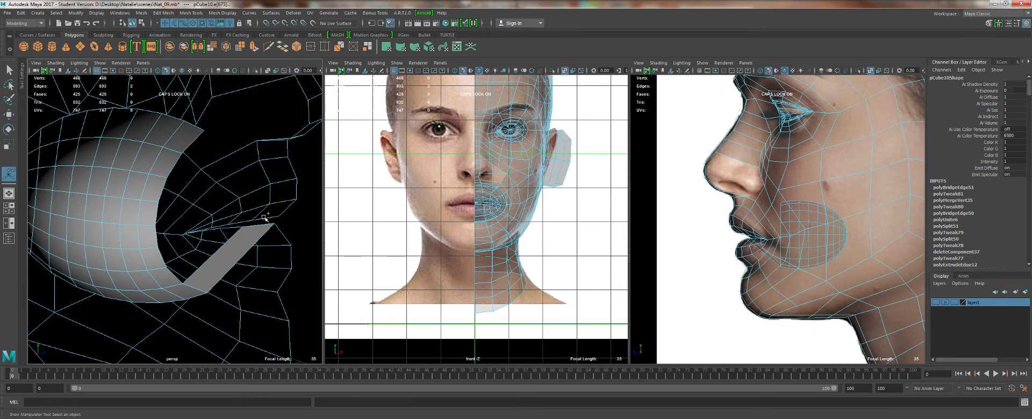
key("g")
double_click(231, 200)
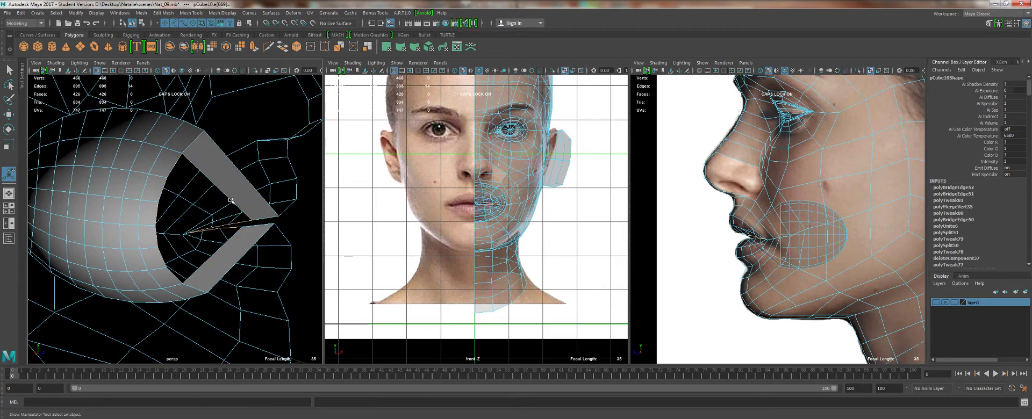
key("g")
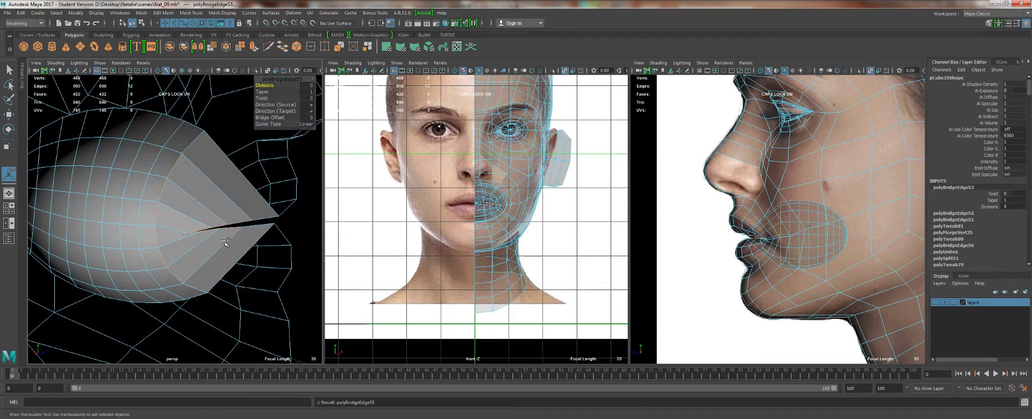
Insert an edge loop around the surface bridging bowl and lips, and stretch the loop vertically to widen the cavity.
left_click_drag(240, 245, 200, 195, "alt")
left_click(195, 198)
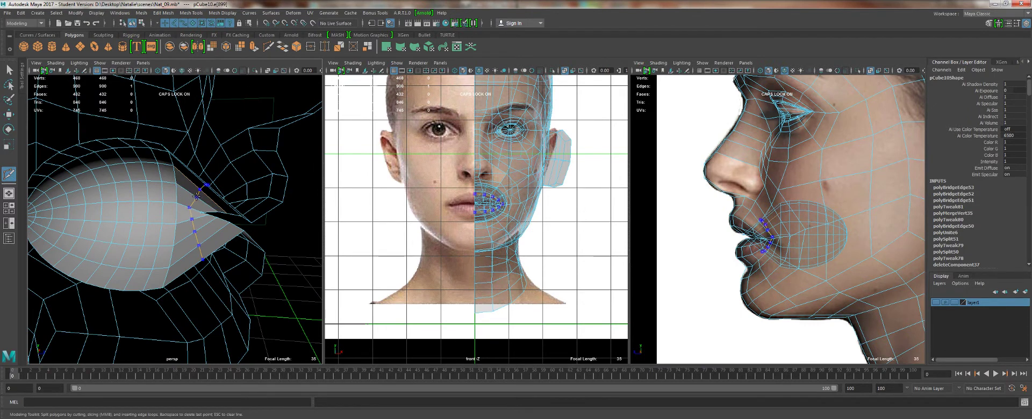
left_click(197, 198, "ctrl")
key("r")
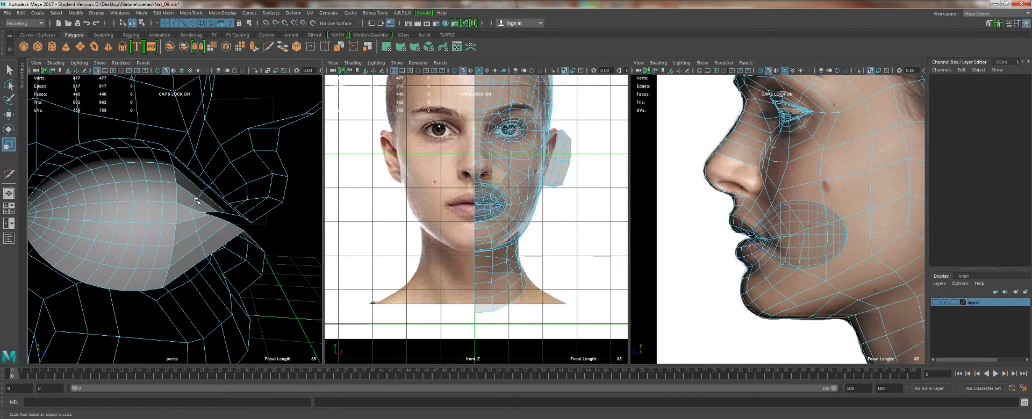
left_click_drag(199, 193, 207, 168)
right_click_drag(219, 198, 273, 212, "alt")
middle_click_drag(273, 212, 204, 205, "alt")
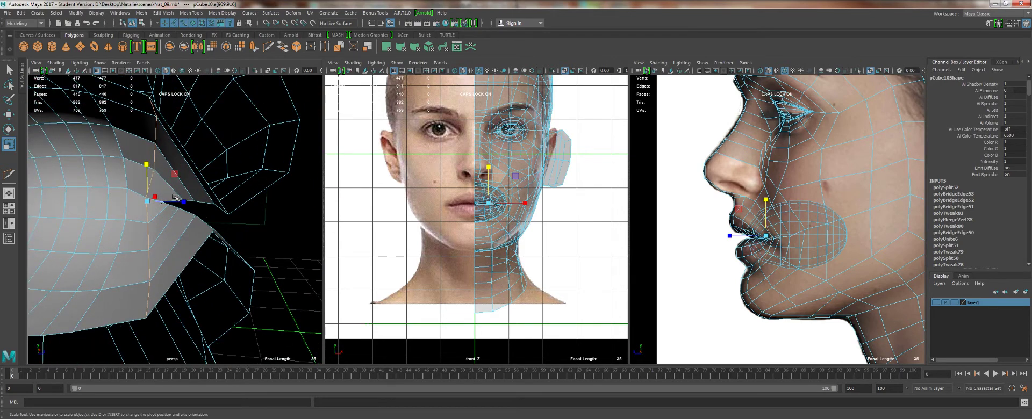
Insert another edge loop between the stretched loop and the inner lip border.
left_click(267, 46)
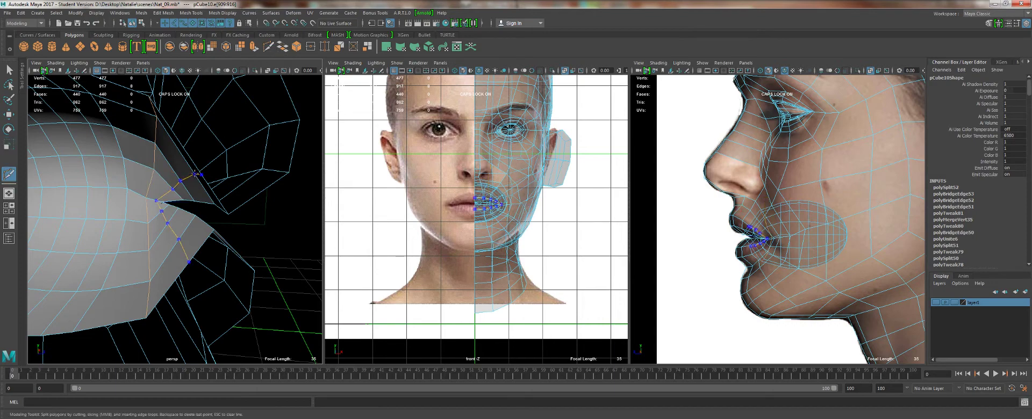
left_click(200, 179, "ctrl")
key("r")
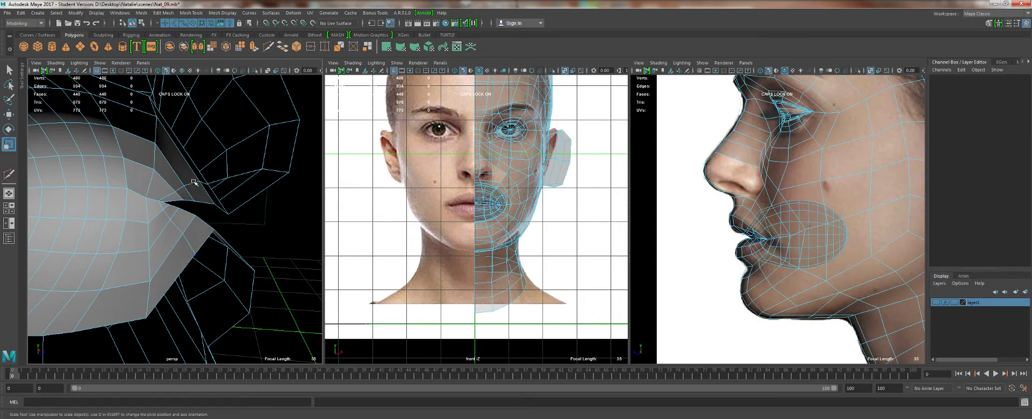
left_click_drag(175, 175, 161, 195)
key("d")
key("v")
key("ctrl+z")
key("ctrl+z")
key("ctrl+z")
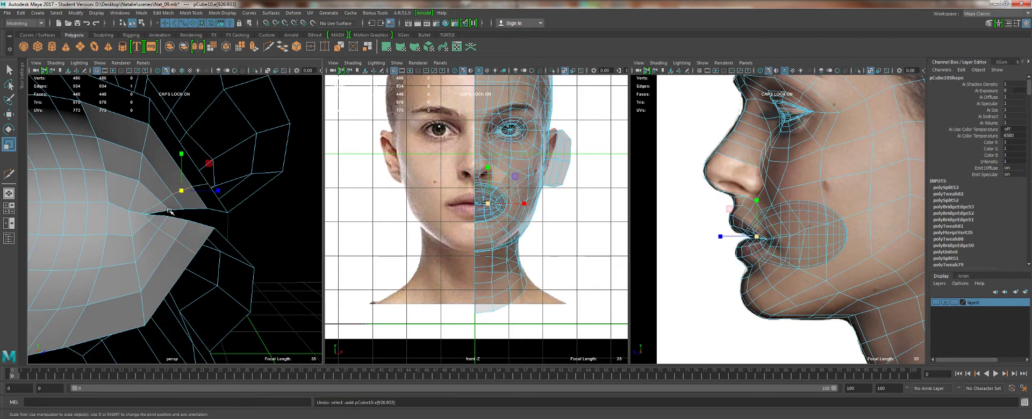
Select the upper inner-lip edge loop, snap its pivot to the mouth-corner vertex, scale the loop, and return to object mode.
double_click(165, 198)
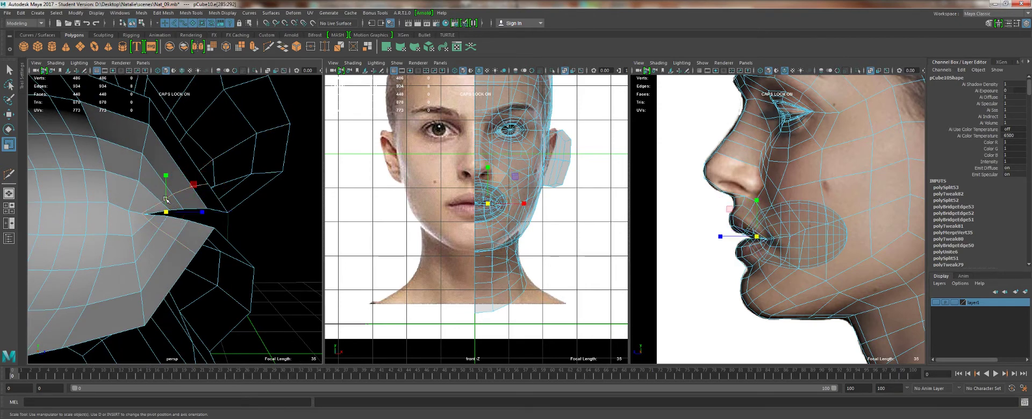
key("d")
key("v")
left_click_drag(166, 212, 138, 216)
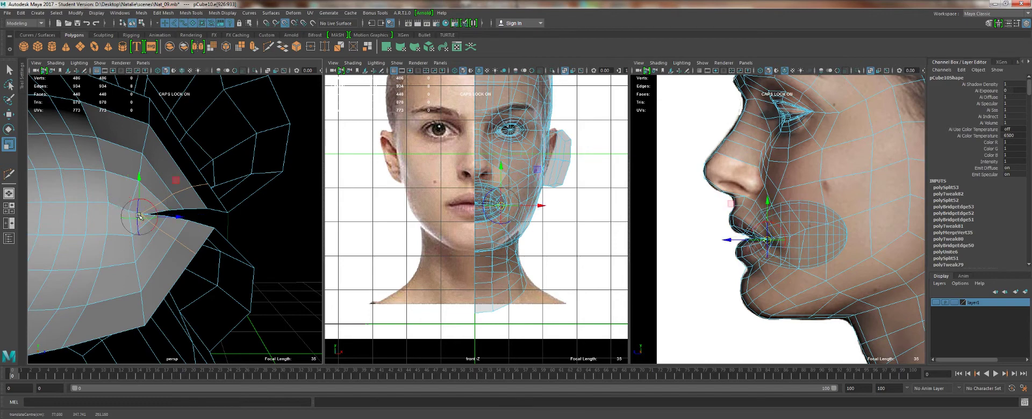
left_click_drag(145, 178, 199, 201)
key("w")
right_click_drag(130, 189, 166, 162)
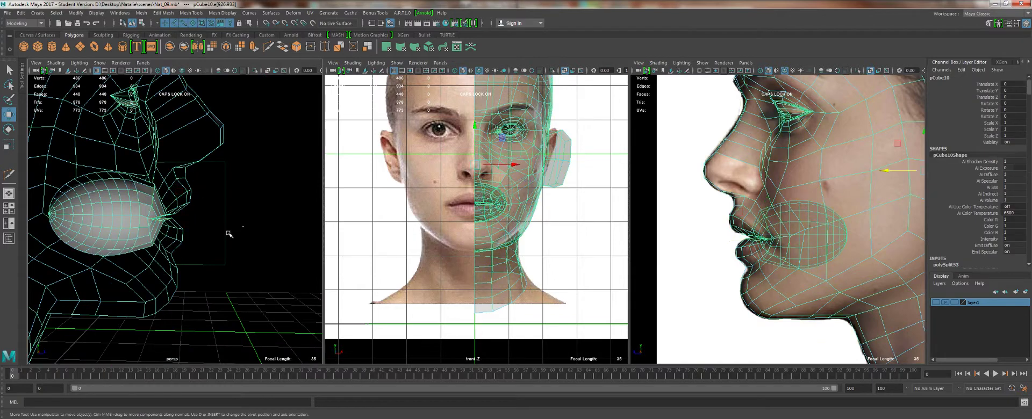
Soften all edges of the head half.
left_click(228, 232)
left_click_drag(182, 229, 155, 205, "alt")
left_click_drag(210, 245, 127, 212, "alt")
scroll(127, 211, "down", 8)
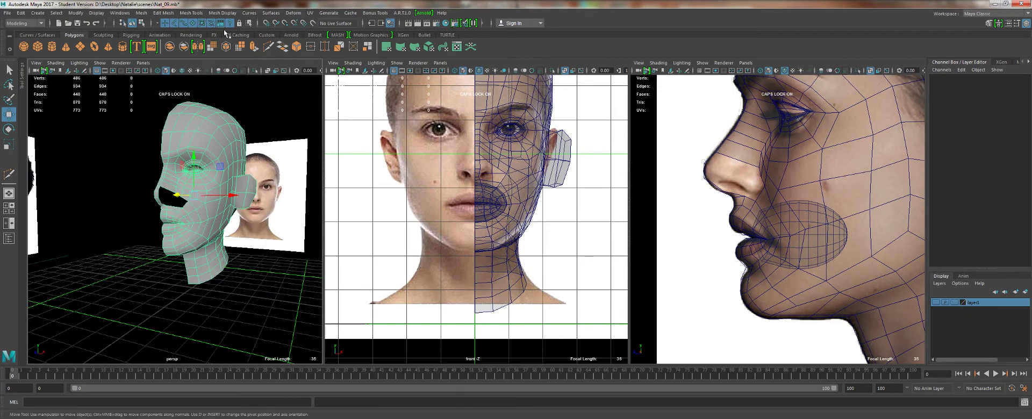
left_click(220, 172)
left_click(222, 13)
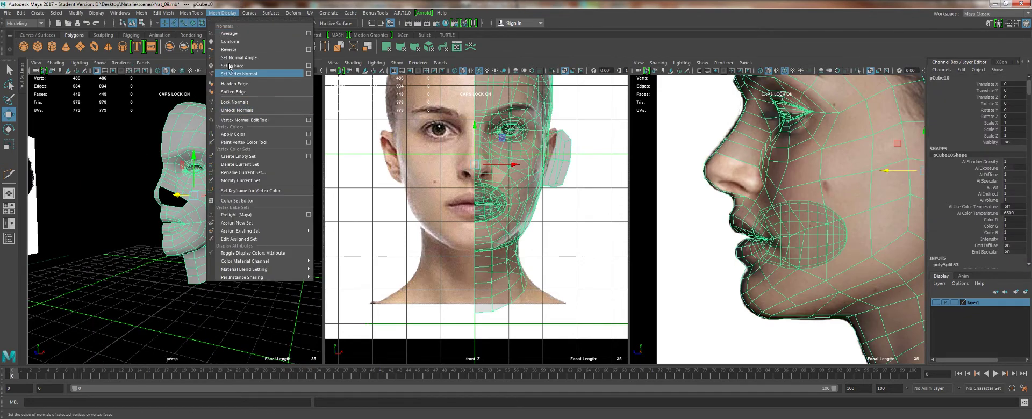
left_click(237, 93)
left_click(131, 187)
mouse_move(132, 188)
left_mouse_down("alt")
mouse_move(183, 195)
mouse_move(114, 189)
left_mouse_up("alt")
Create the mirrored other half of the head with Duplicate Special.
left_click(183, 195)
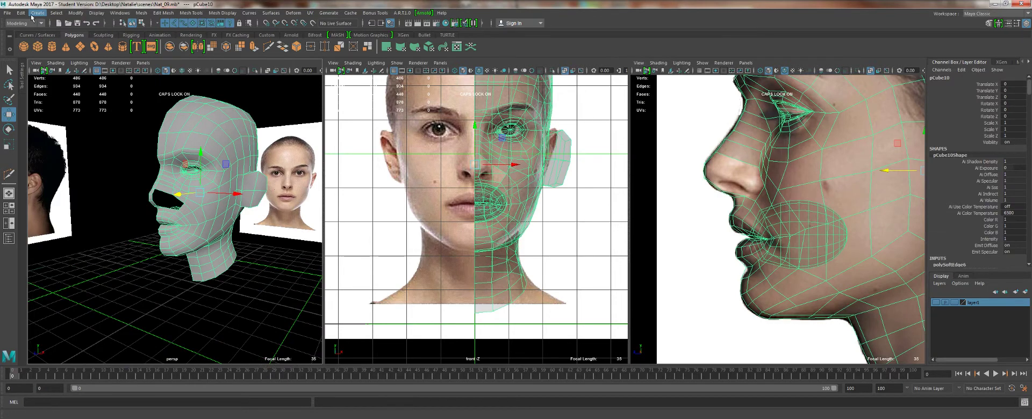
left_click(33, 14)
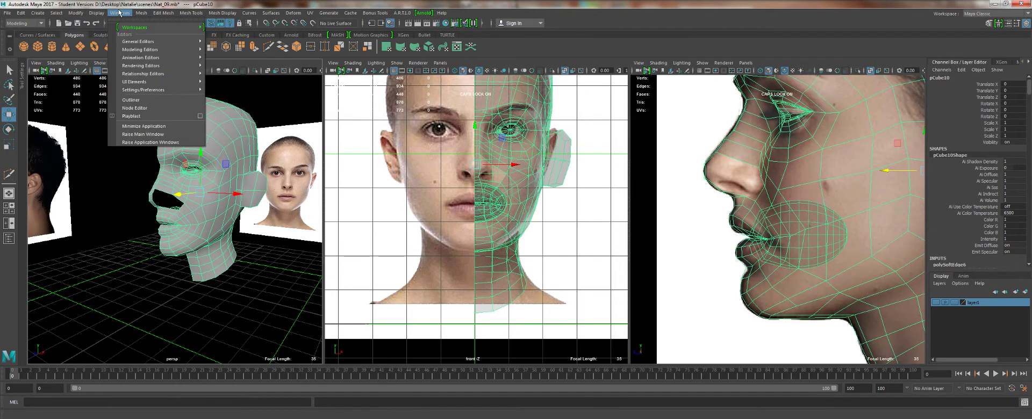
mouse_move(21, 13)
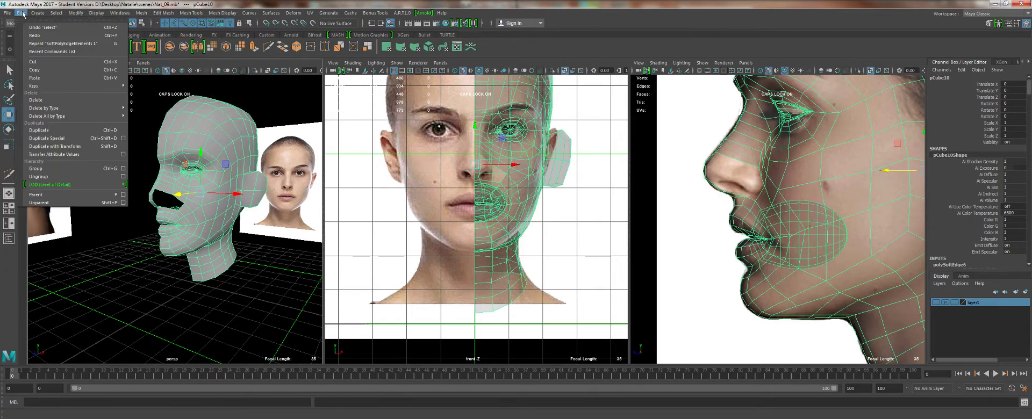
left_click(51, 140)
left_click(105, 148)
left_click_drag(110, 177, 172, 226, "alt")
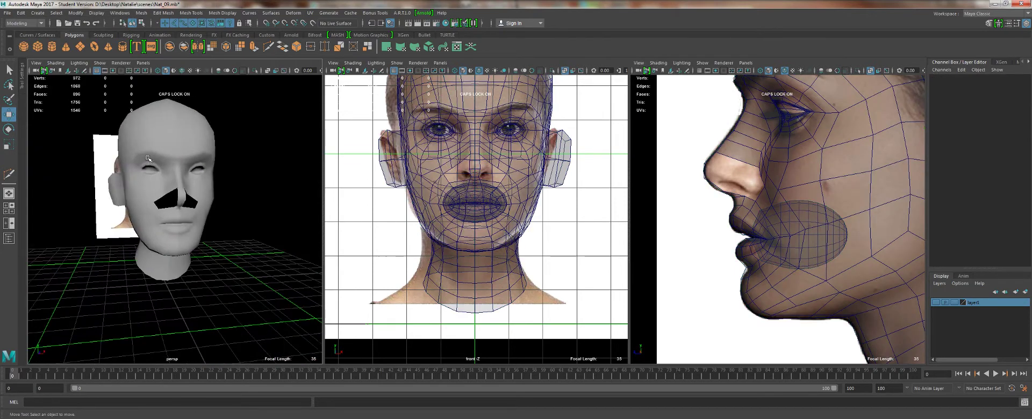
Select a vertex along the jaw of the original head half to check the mirrored copy.
right_click_drag(172, 226, 214, 226, "alt")
left_click_drag(214, 227, 205, 166, "alt")
left_click(201, 236)
key("q")
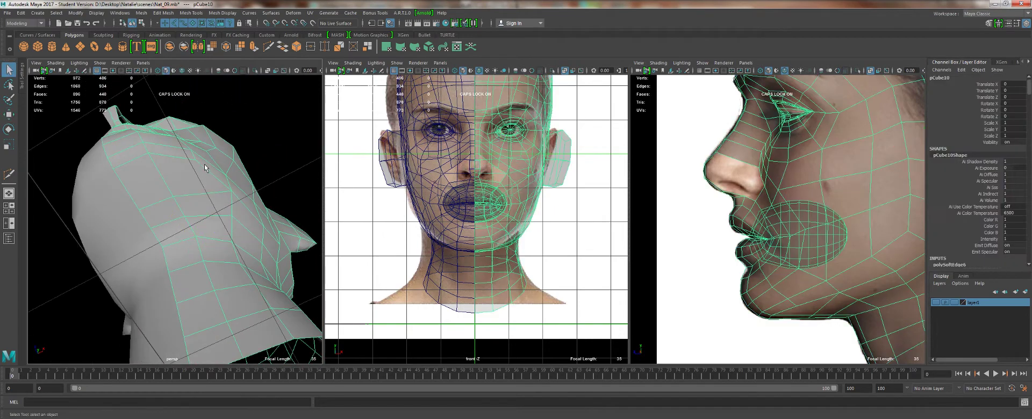
right_click_drag(202, 166, 161, 164)
left_click(196, 162)
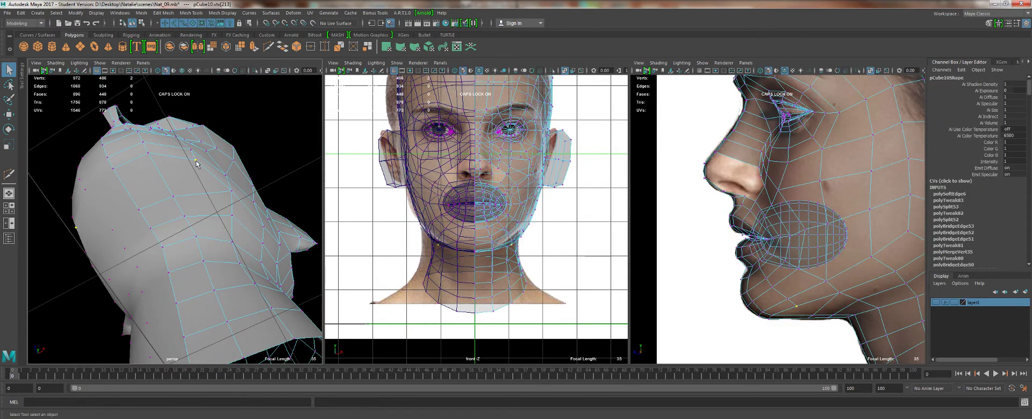
key("w")
left_click_drag(195, 161, 322, 239, "alt")
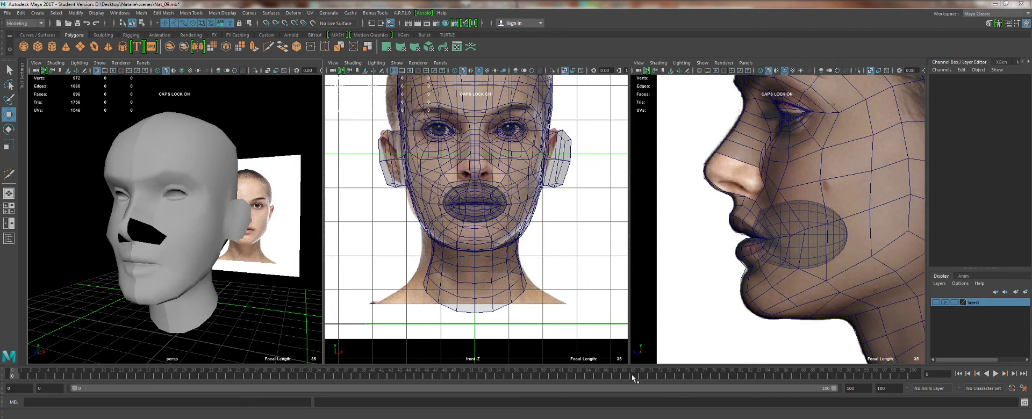
Select the original head half and examine its profile, eye area and nose opening from several angles.
left_click(226, 212)
left_click_drag(277, 213, 184, 225, "alt")
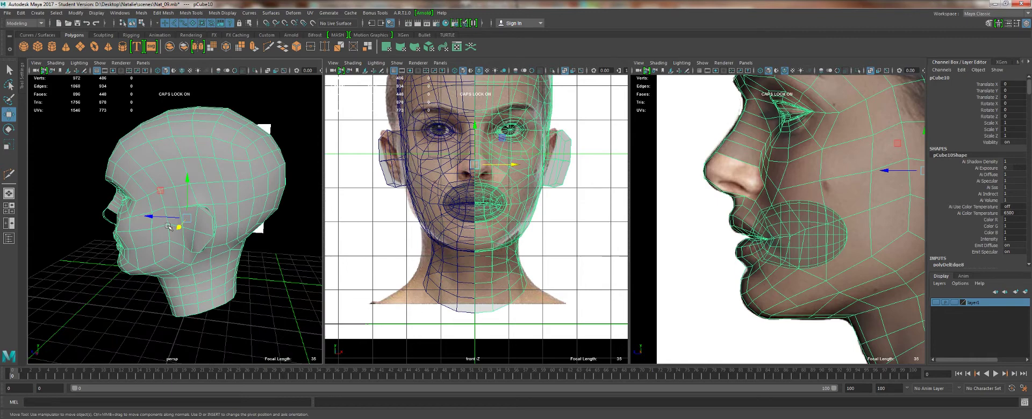
left_click_drag(97, 267, 153, 202, "alt")
middle_click_drag(82, 218, 150, 247, "alt")
right_click_drag(151, 247, 199, 276, "alt")
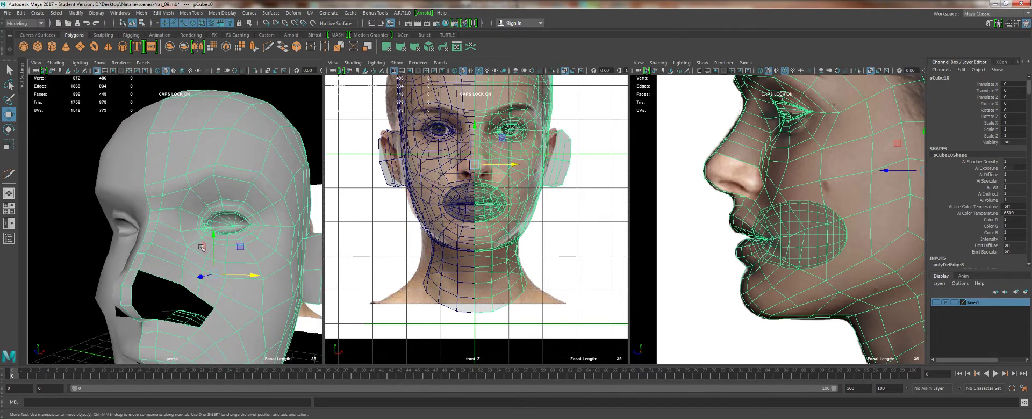
middle_click_drag(254, 268, 253, 247, "alt")
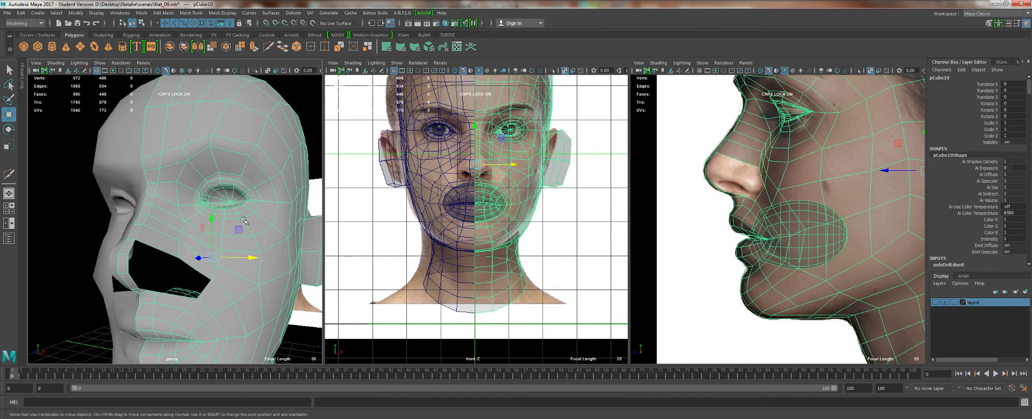
left_click_drag(295, 280, 262, 271, "alt")
right_click_drag(262, 271, 246, 258, "alt")
left_click_drag(246, 258, 251, 253, "alt")
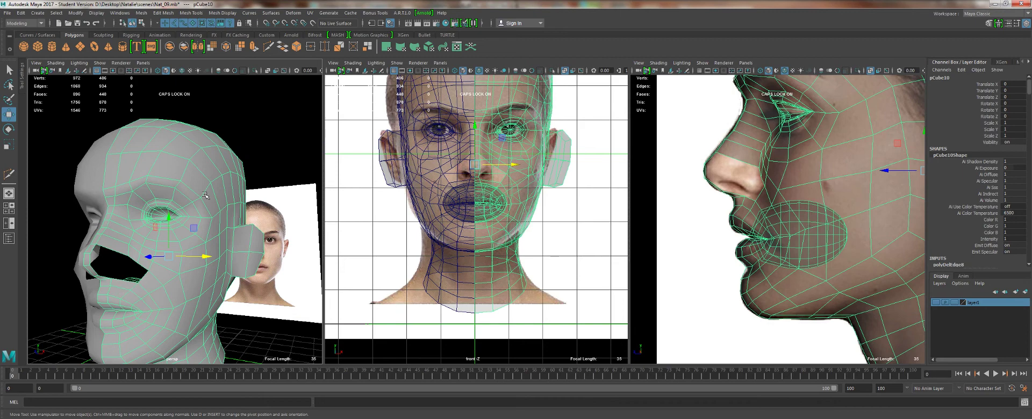
mouse_move(144, 278)
left_mouse_down("alt")
mouse_move(171, 291)
mouse_move(164, 263)
mouse_move(194, 261)
mouse_move(136, 267)
left_mouse_up("alt")
right_click_drag(137, 266, 128, 240, "alt")
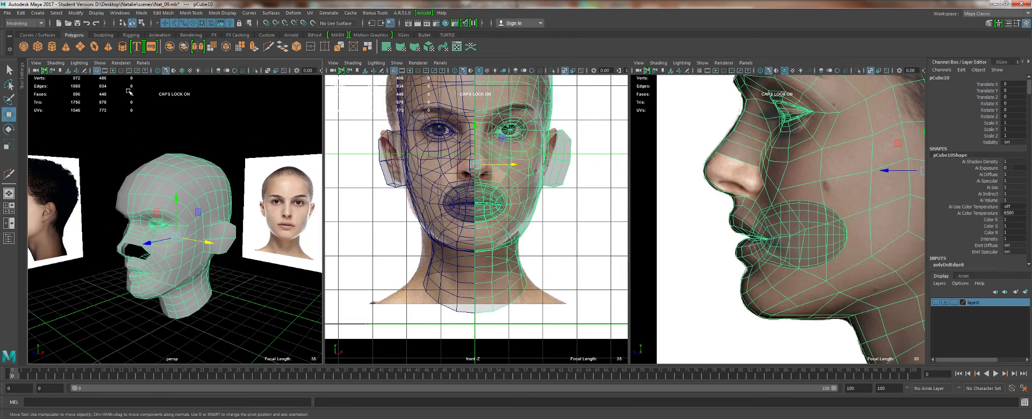